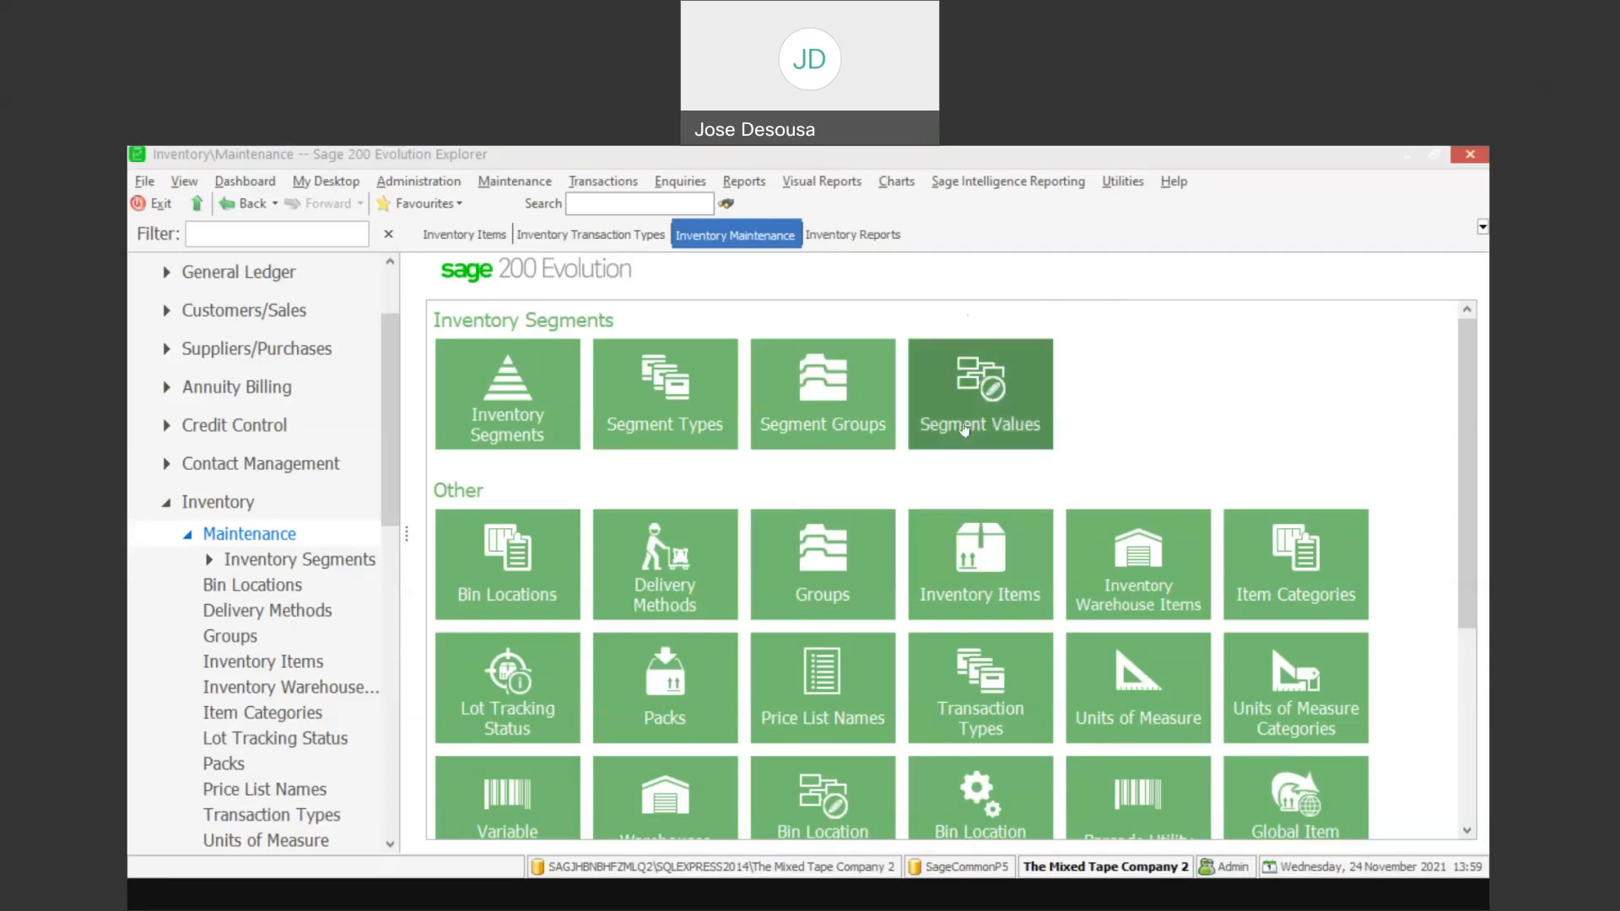
# Review the inventory transaction types and the price and costing settings in Inventory Defaults.
pyautogui.click(971, 685)
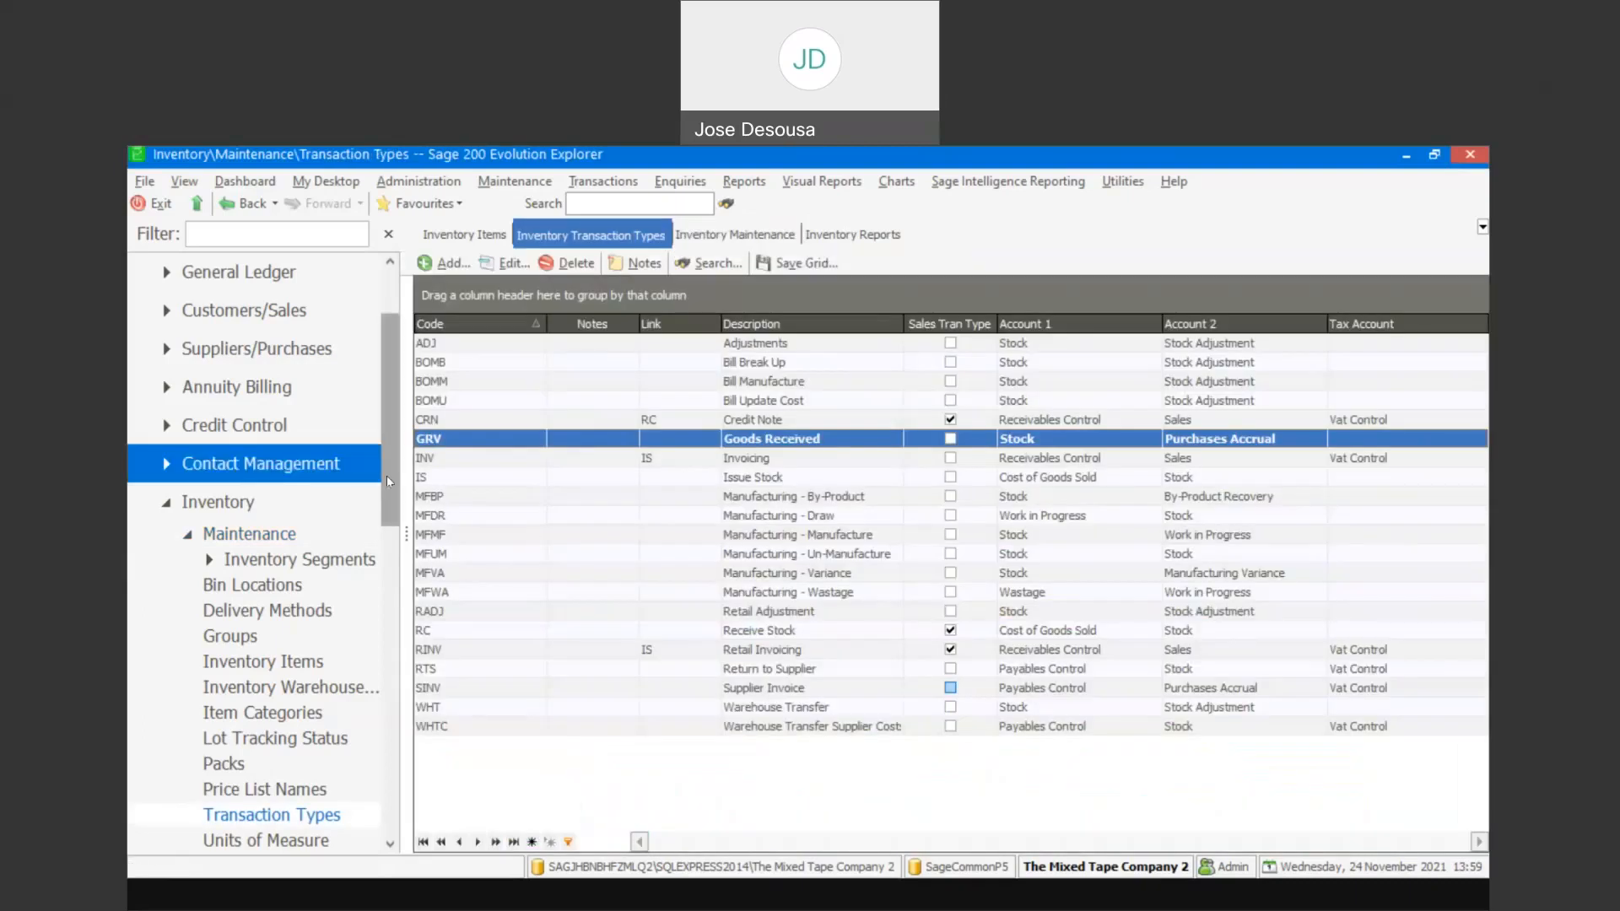
pyautogui.click(295, 532)
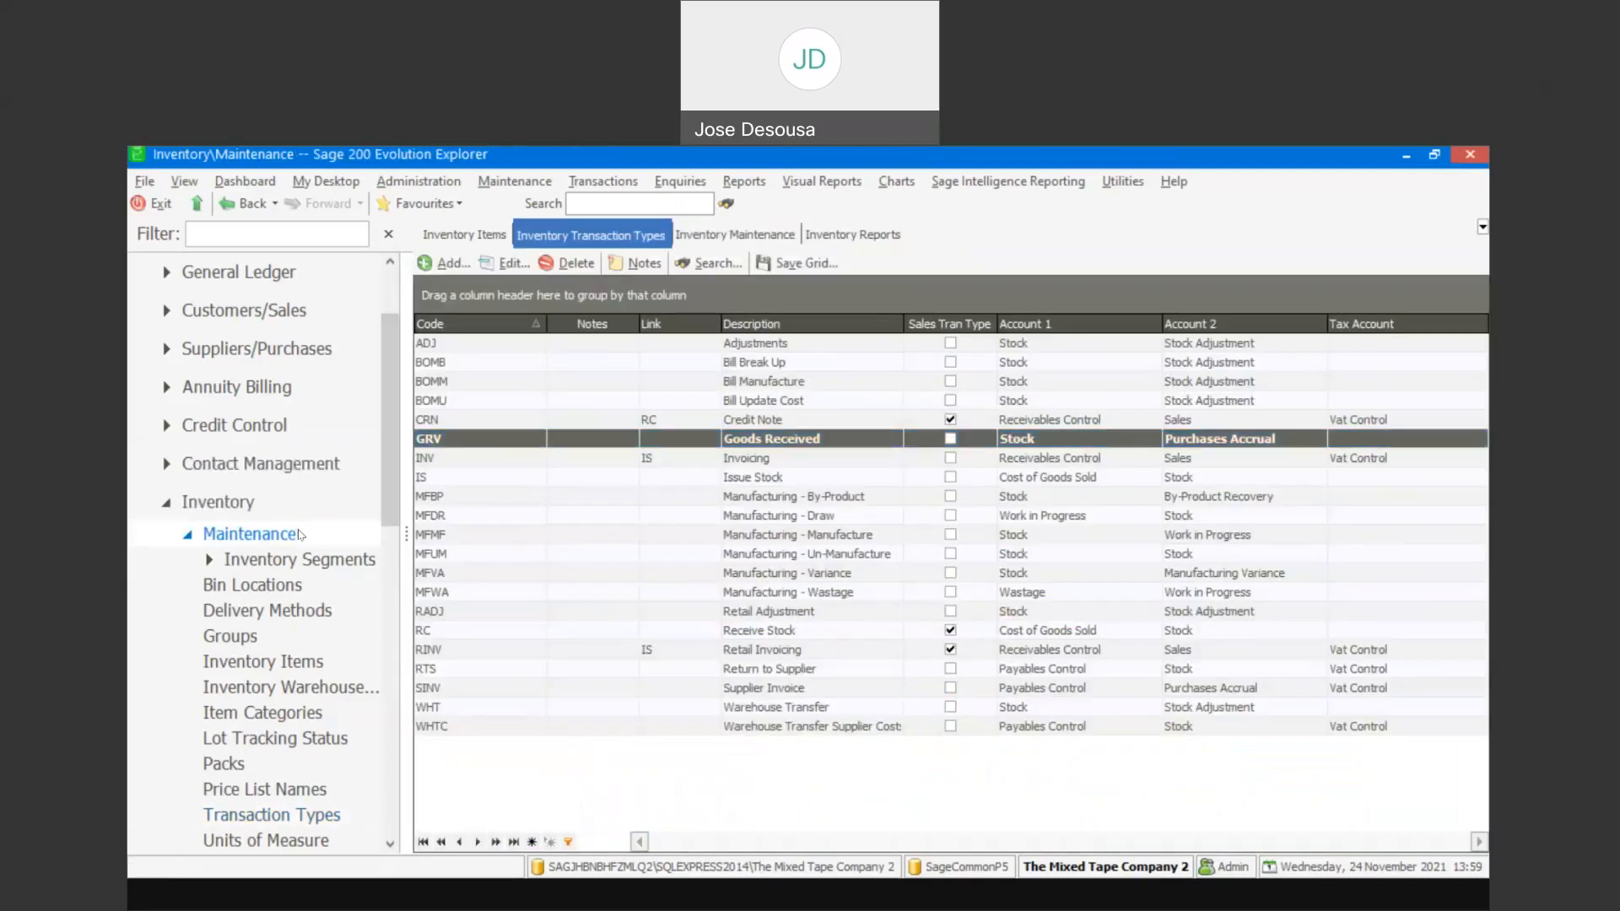
pyautogui.moveTo(1468, 460); pyautogui.dragTo(1482, 643)
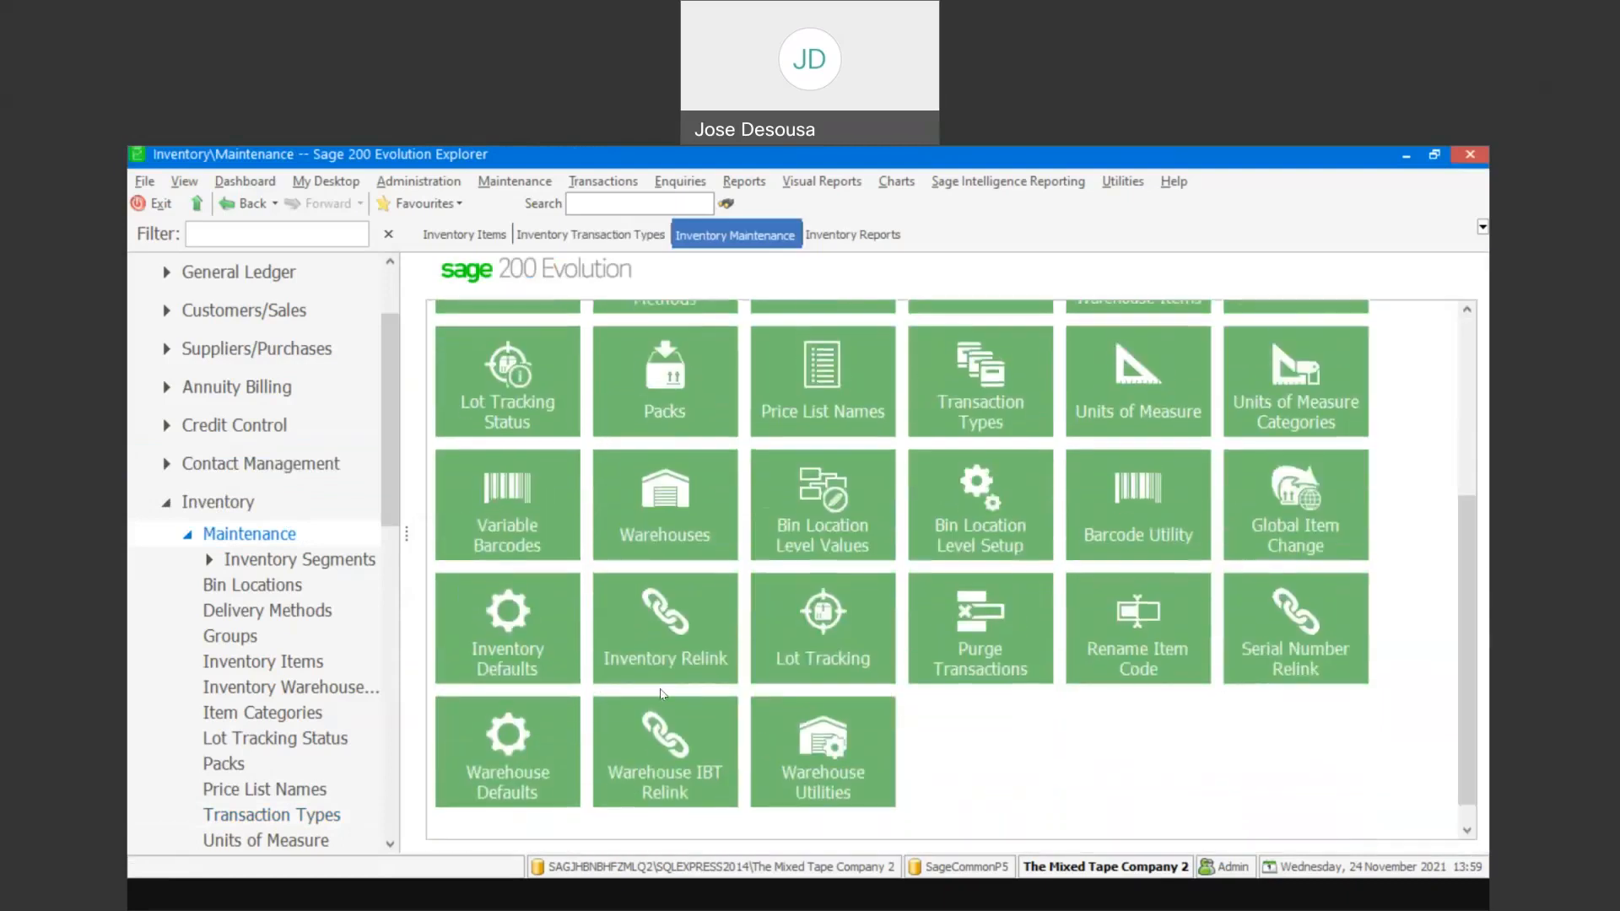
pyautogui.click(507, 639)
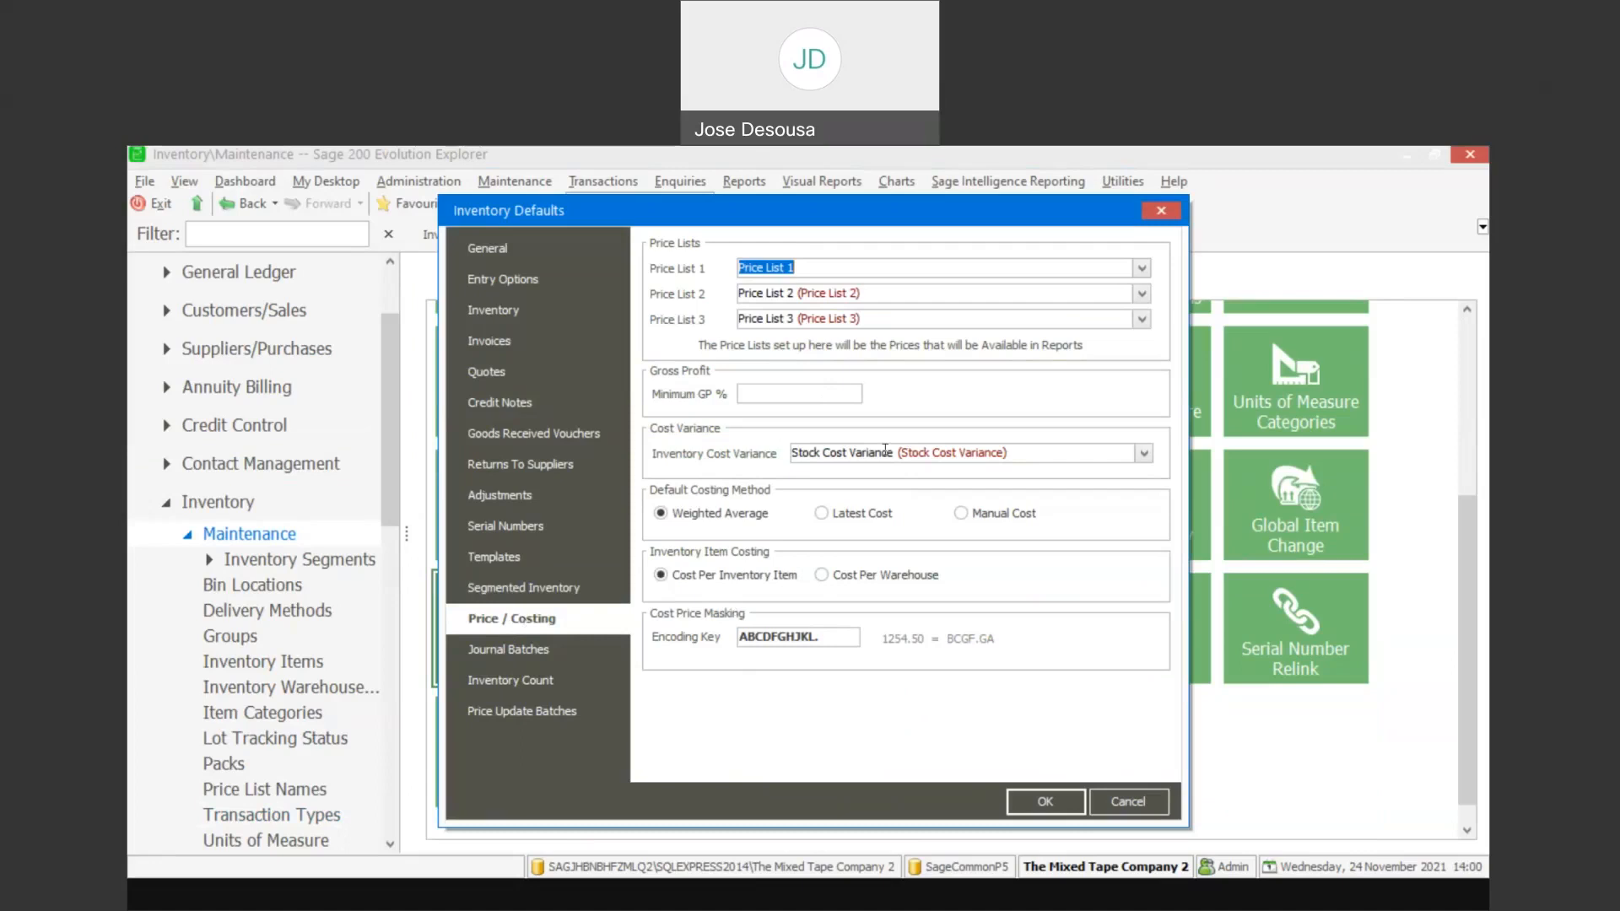
pyautogui.click(1053, 803)
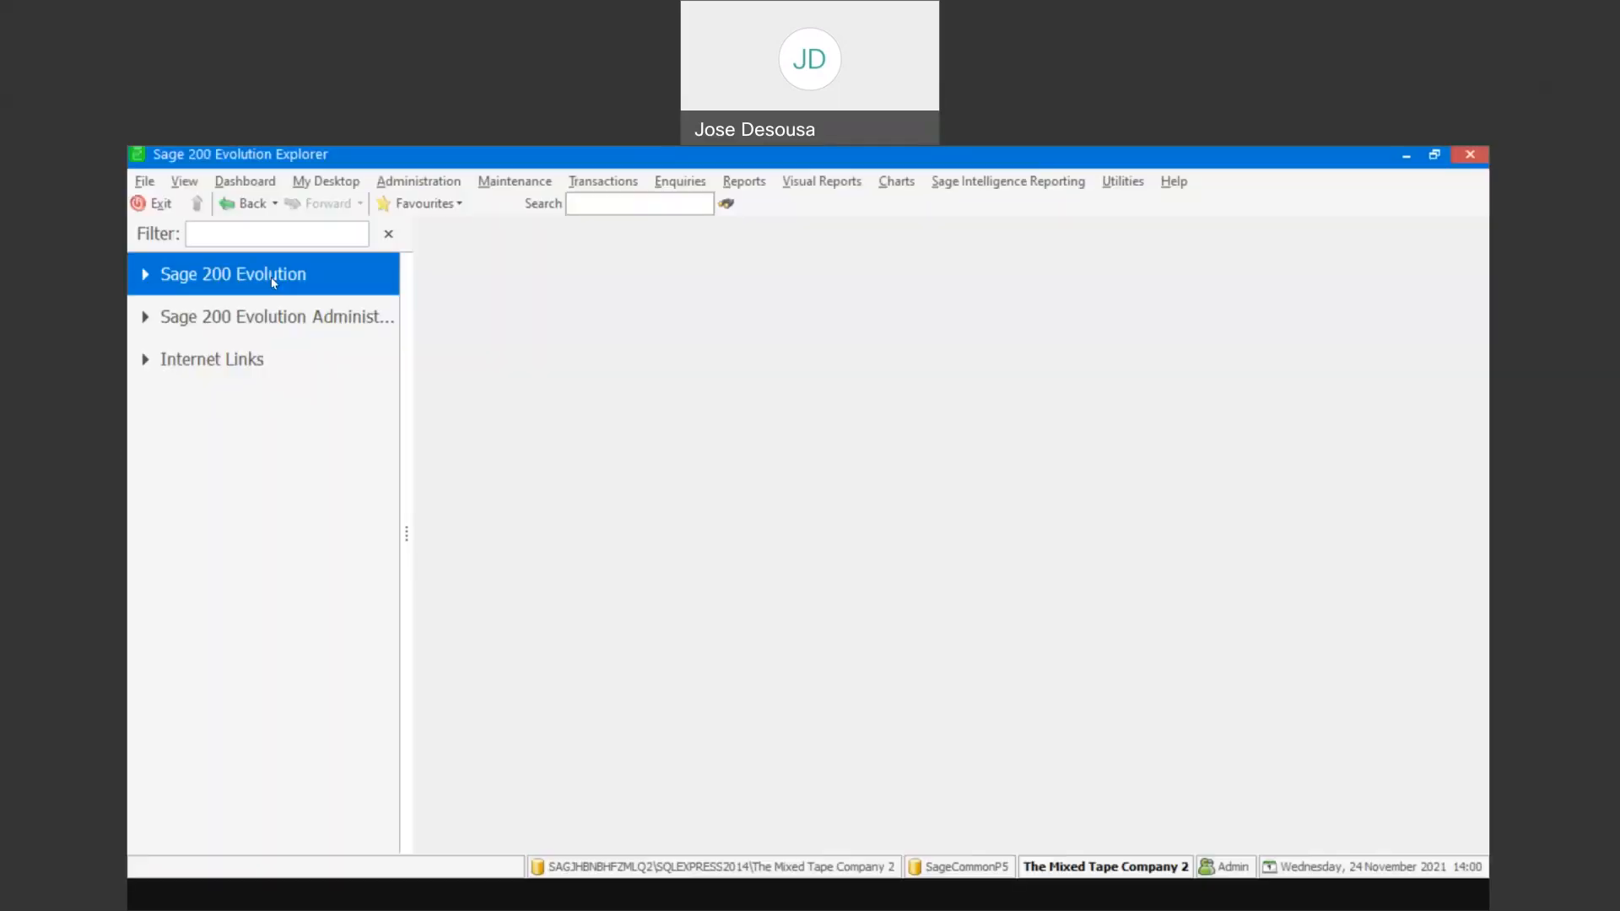
# Start a new inventory item with simple code WSD3284 and first description "WASHING POWDER AUTO 2kg".
pyautogui.click(273, 282)
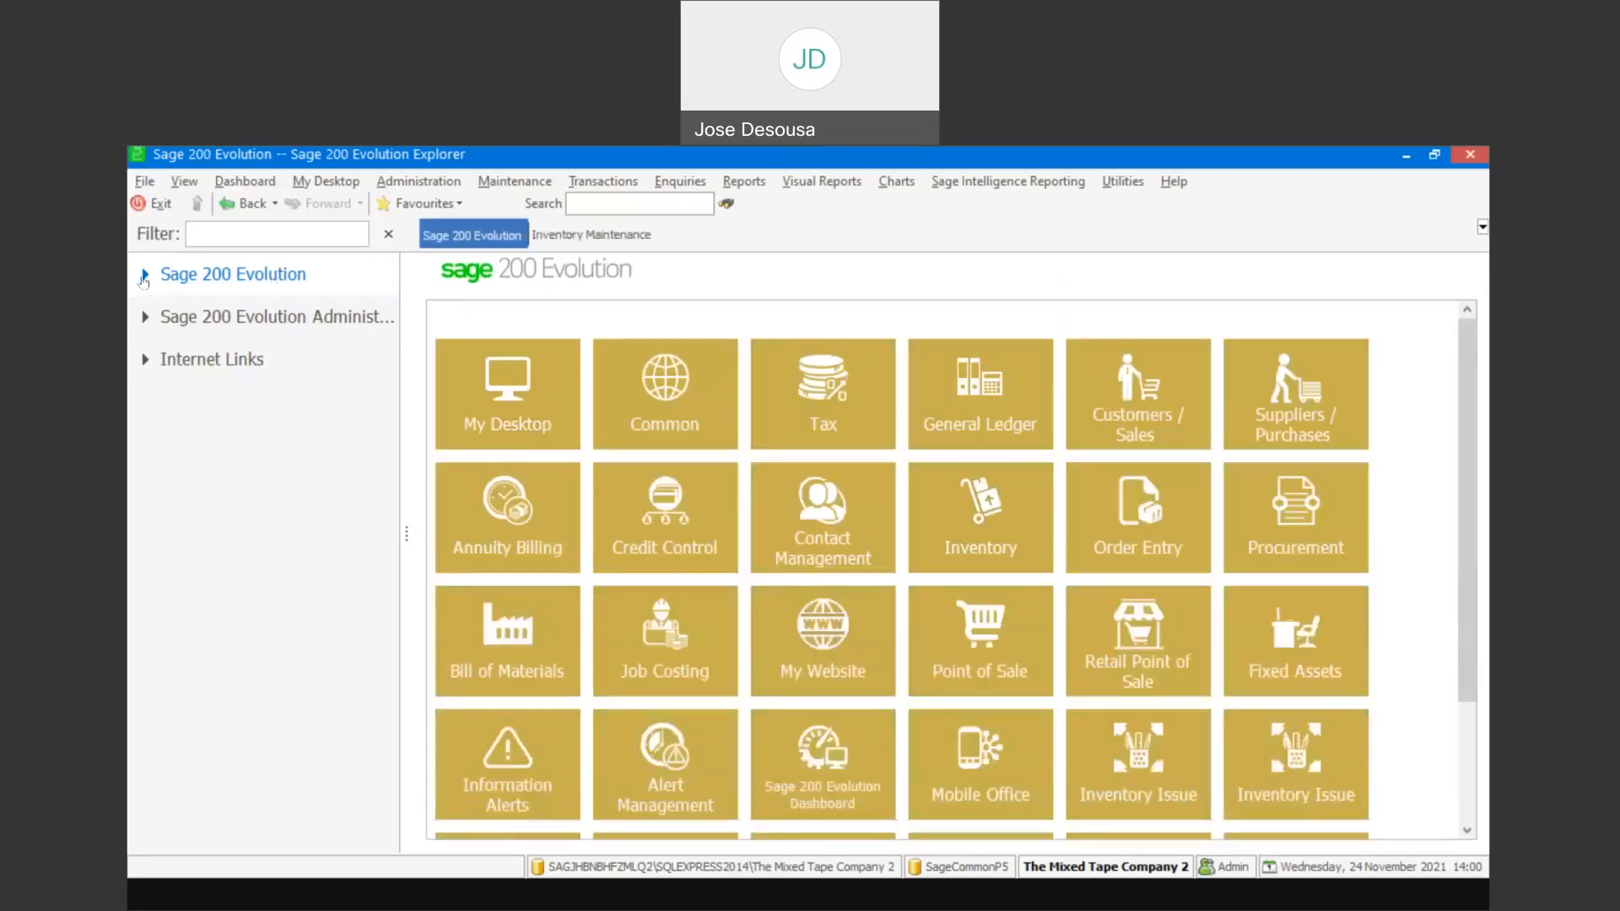
pyautogui.click(145, 276)
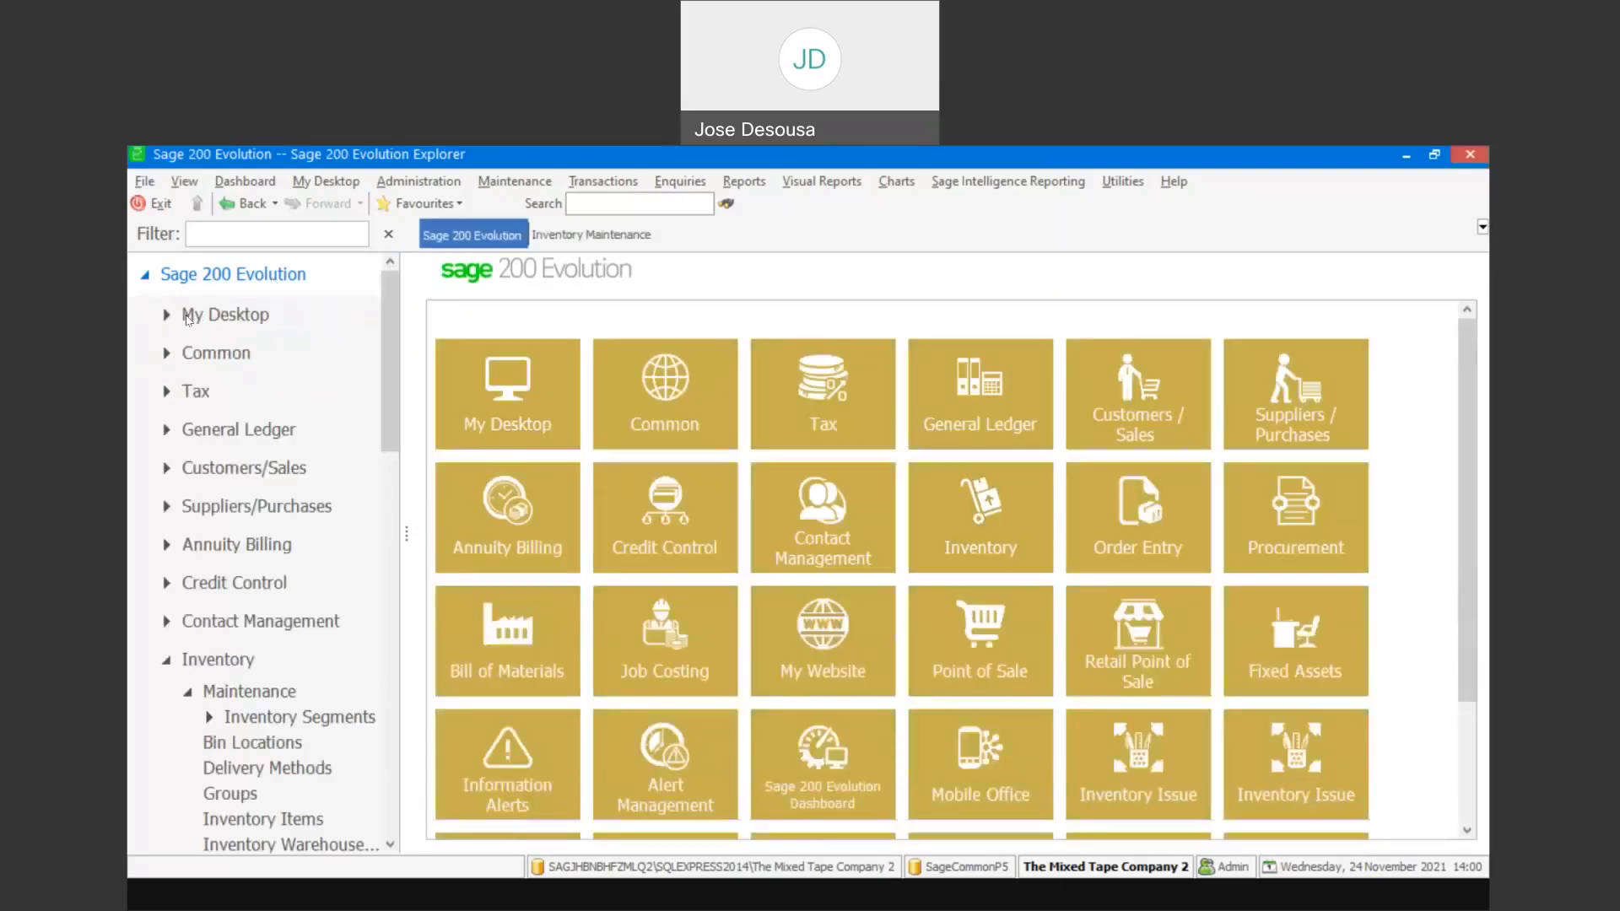
pyautogui.click(249, 691)
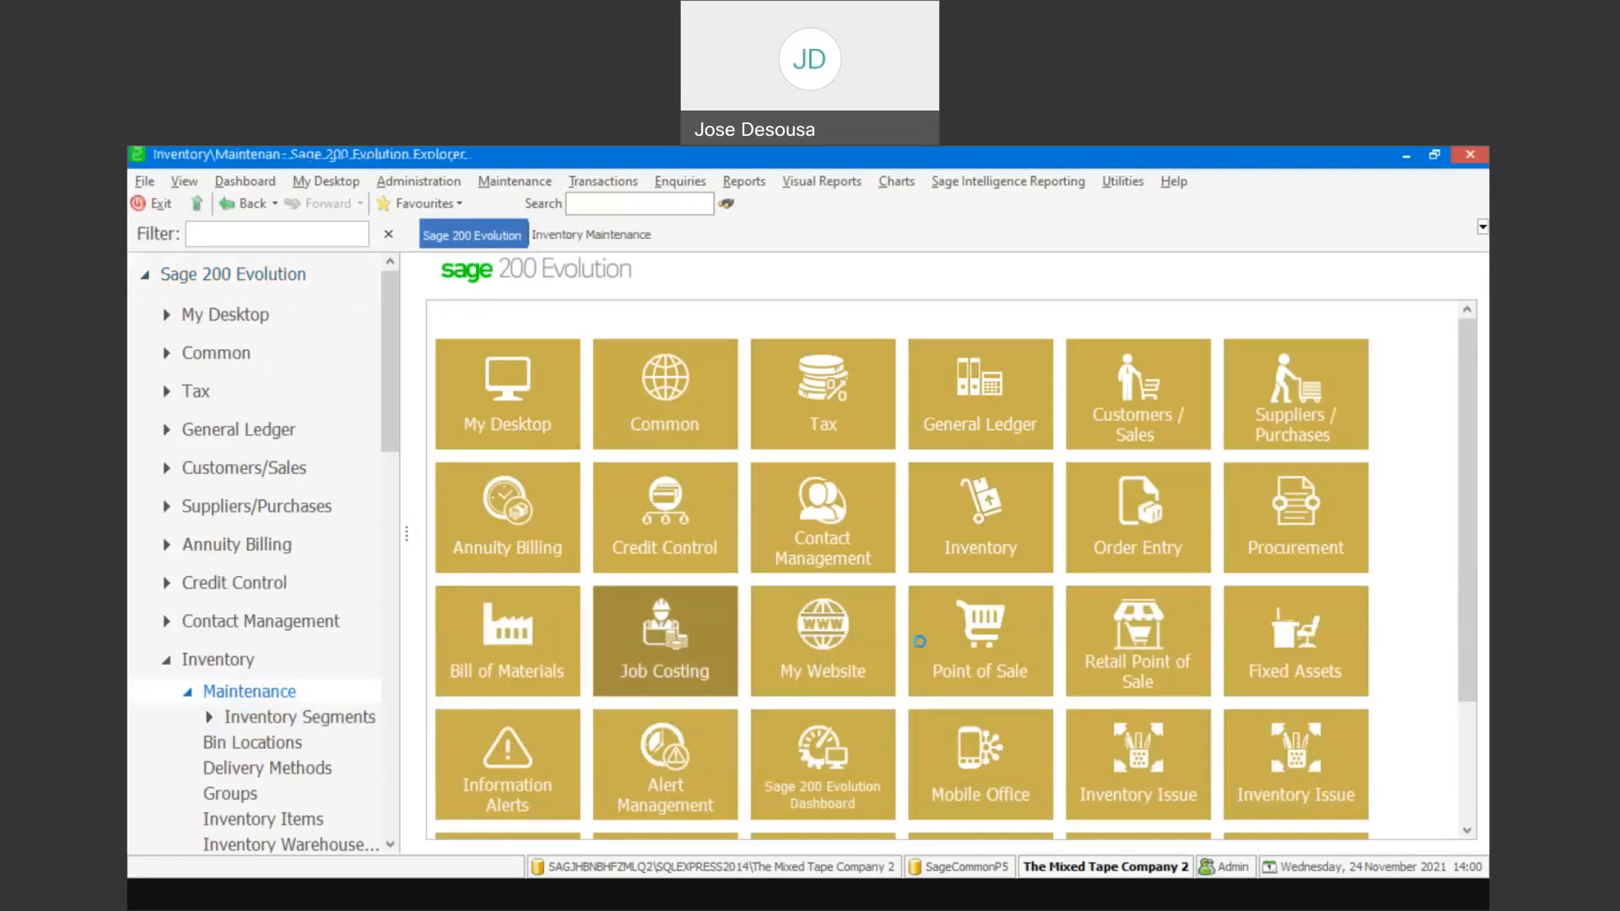
pyautogui.click(979, 566)
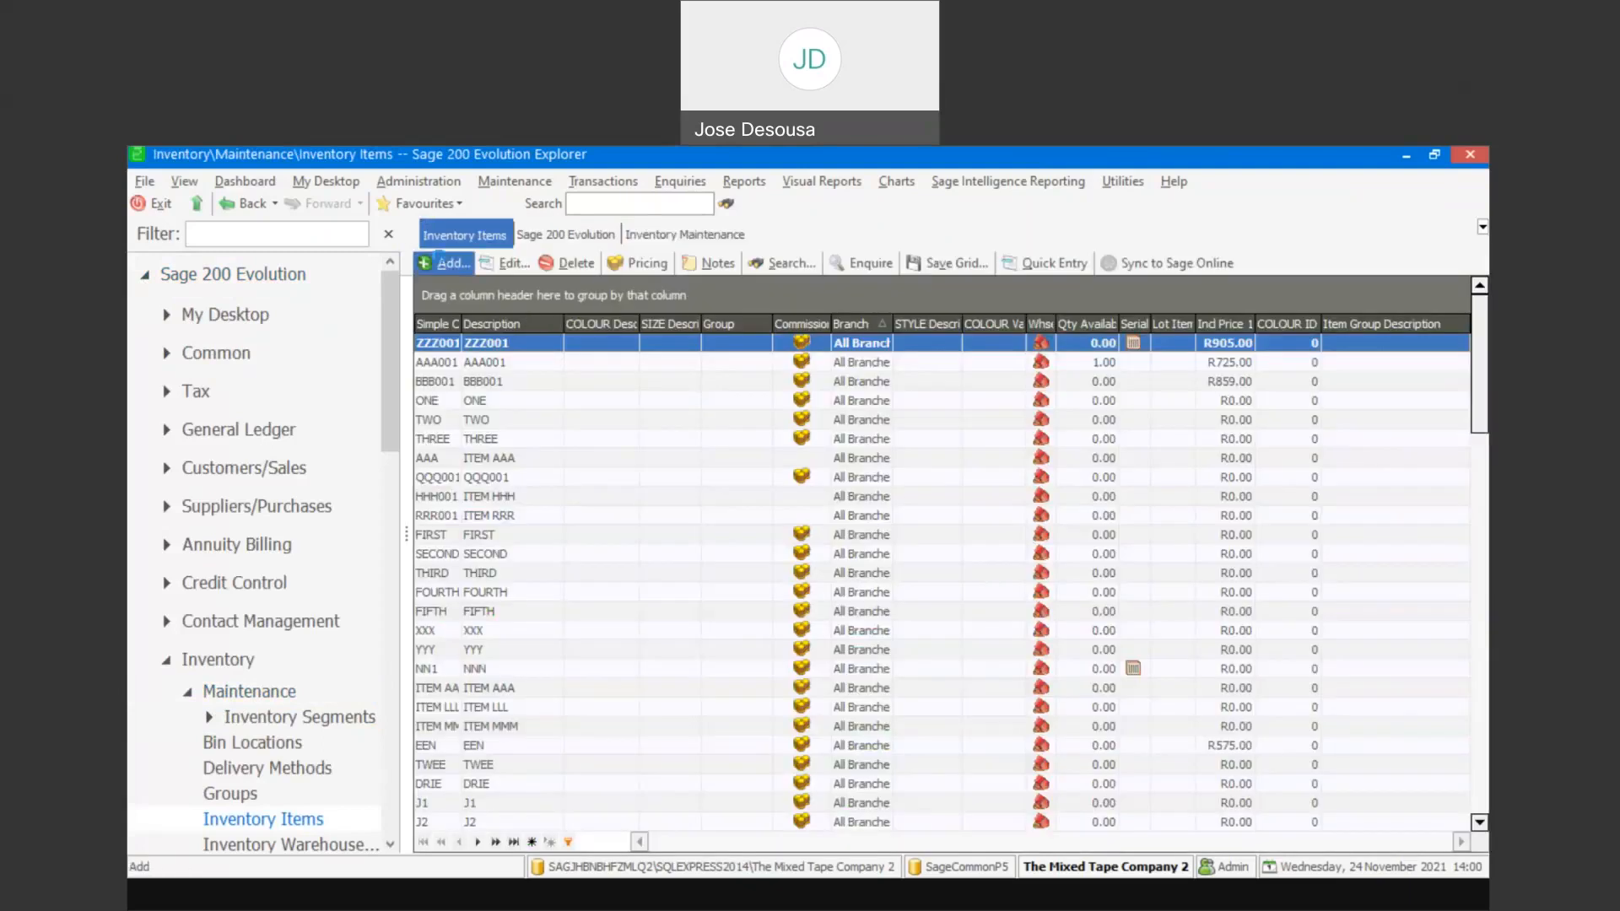
pyautogui.click(448, 265)
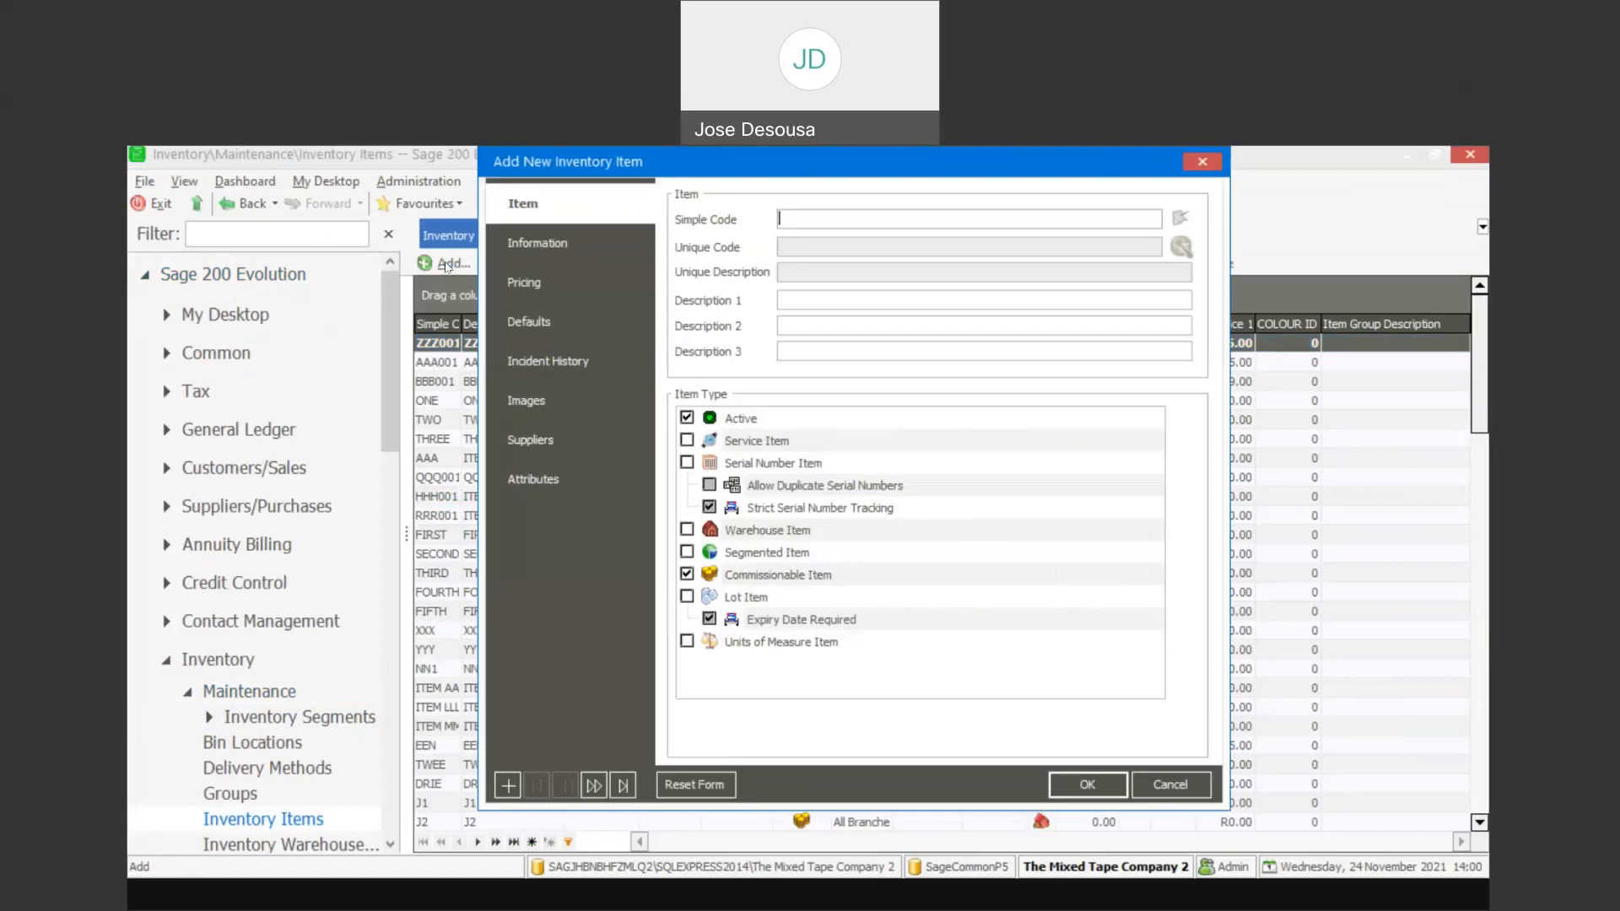
pyautogui.write('WSD3284')
pyautogui.press('Tab')
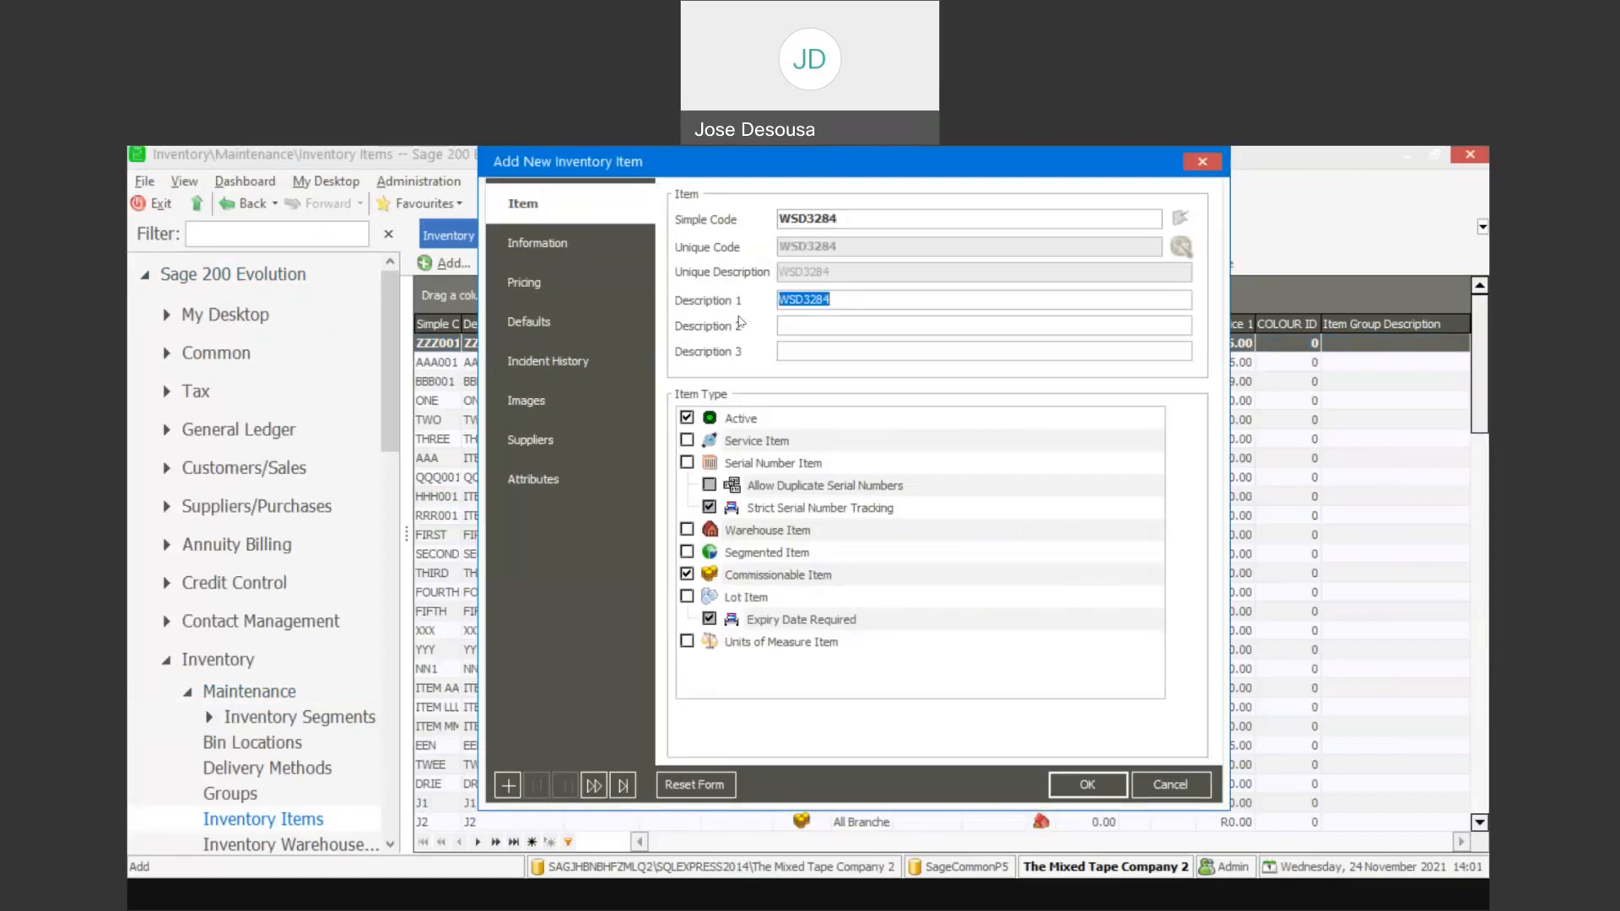
pyautogui.write('WASHING POWDER AY')
pyautogui.press('BackSpace')
pyautogui.write('UTO 2kg')
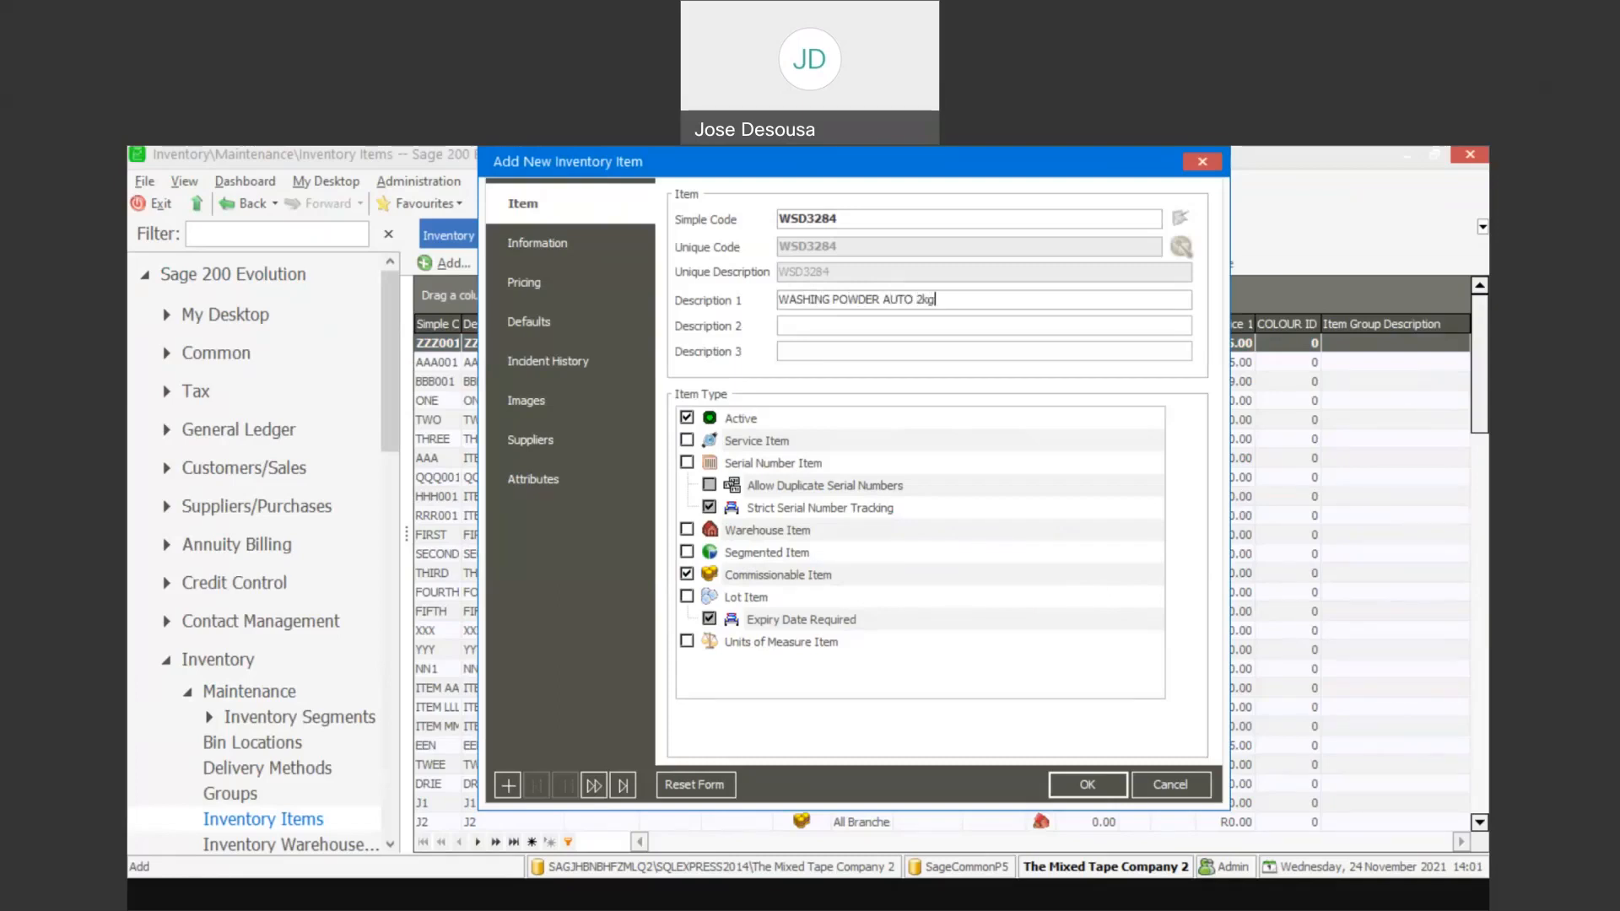
# Set the item's costing method to Manual Cost with a manual unit cost of R12.00, and save the item.
pyautogui.click(530, 284)
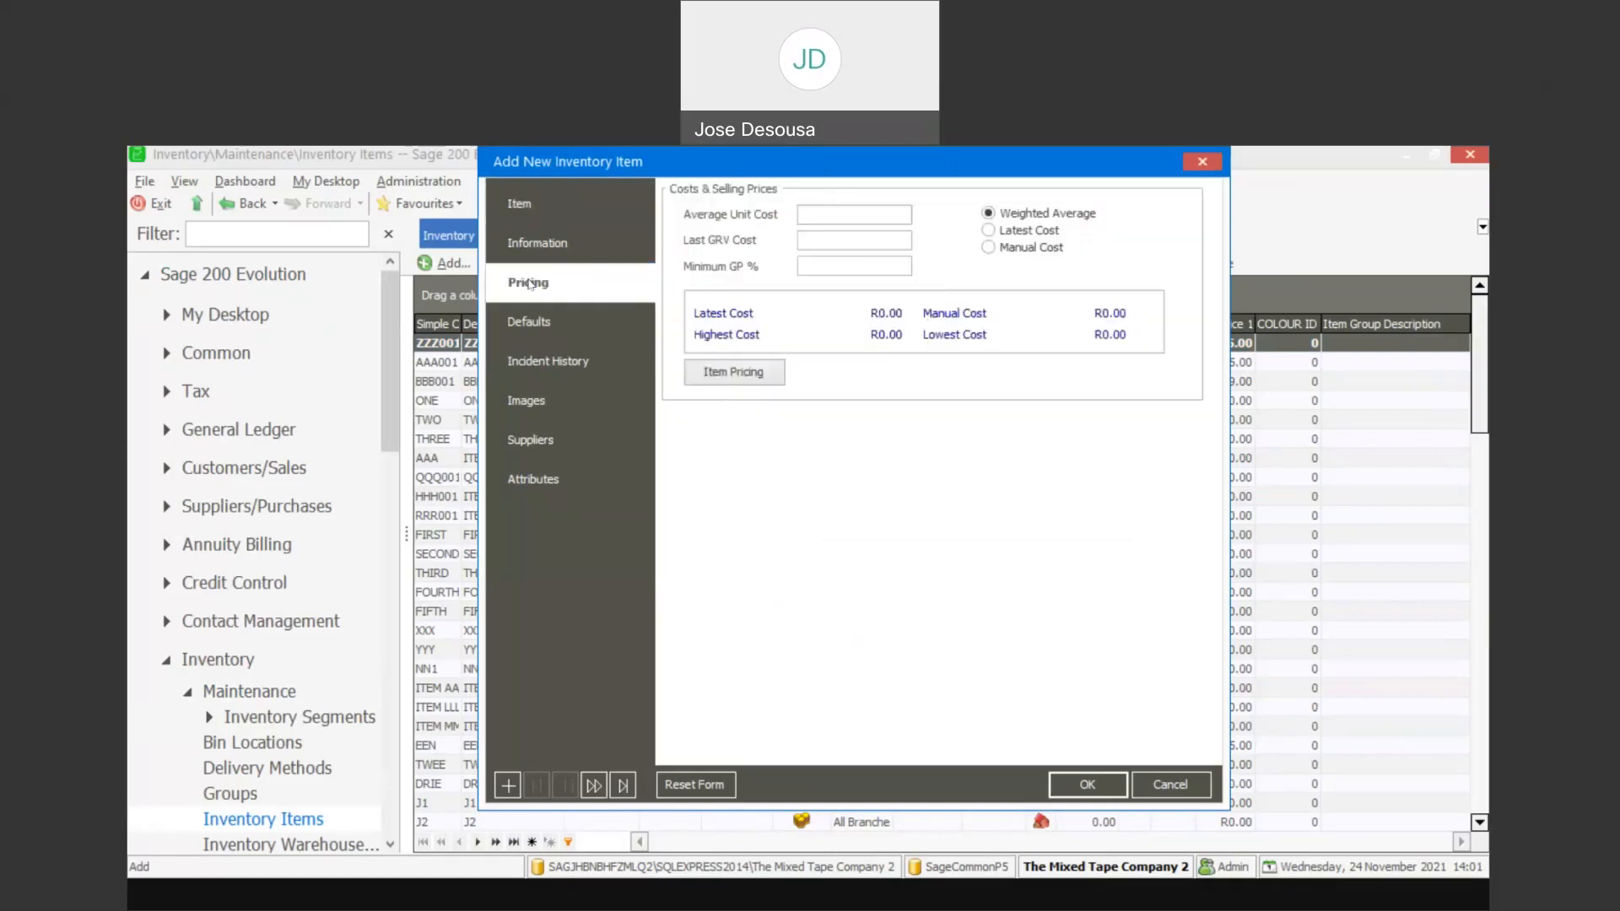
pyautogui.click(988, 247)
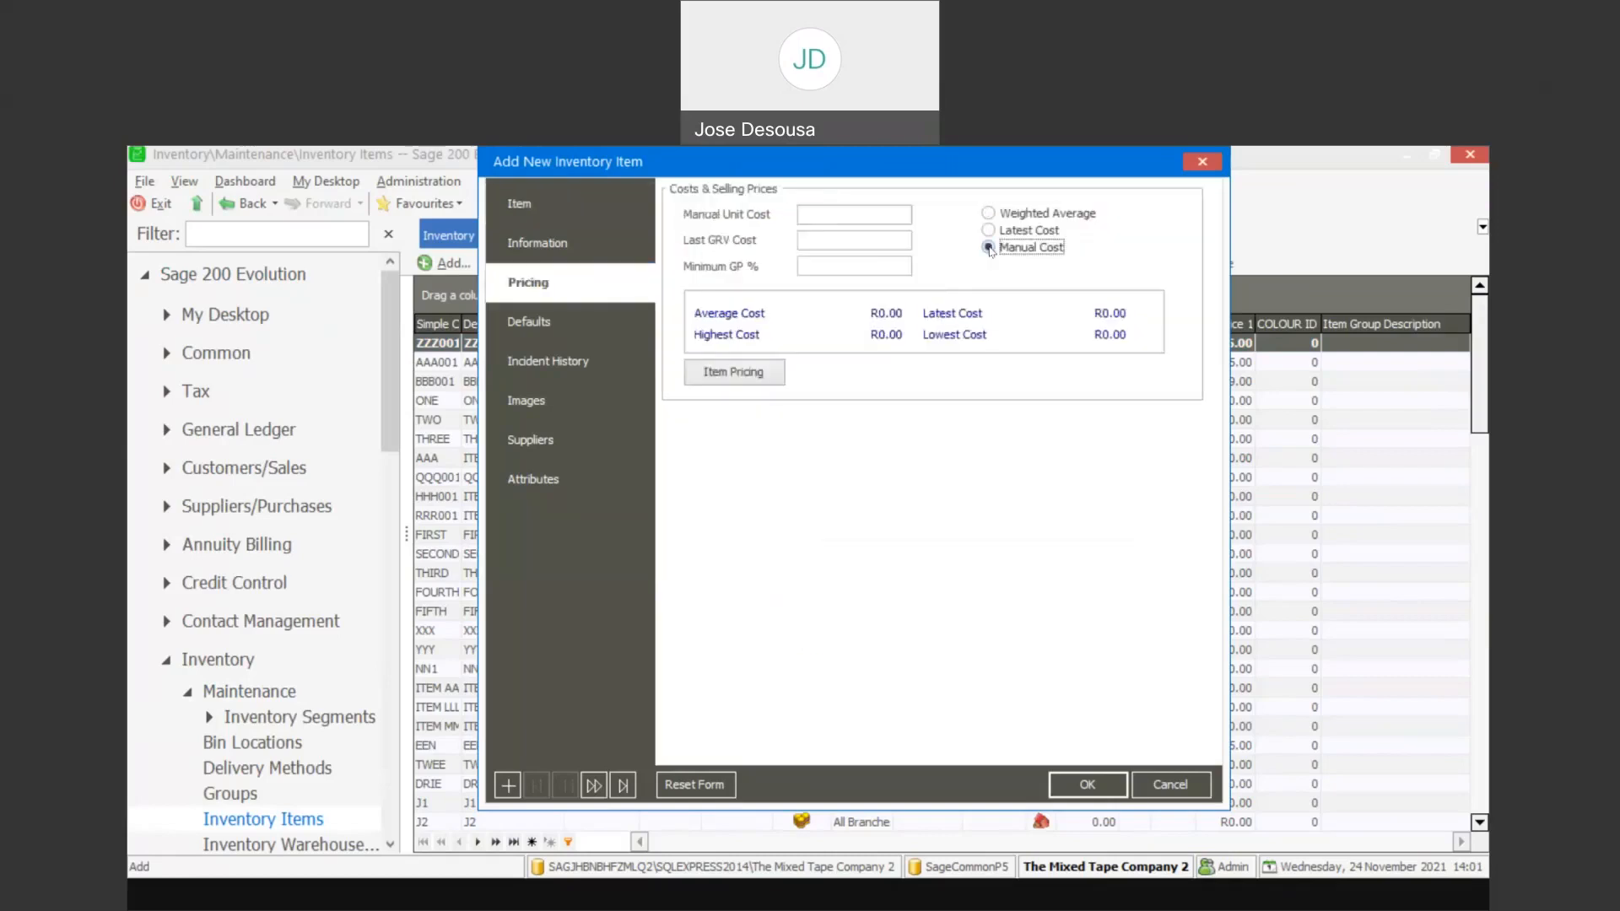
pyautogui.click(873, 211)
pyautogui.write('12')
pyautogui.press('Tab')
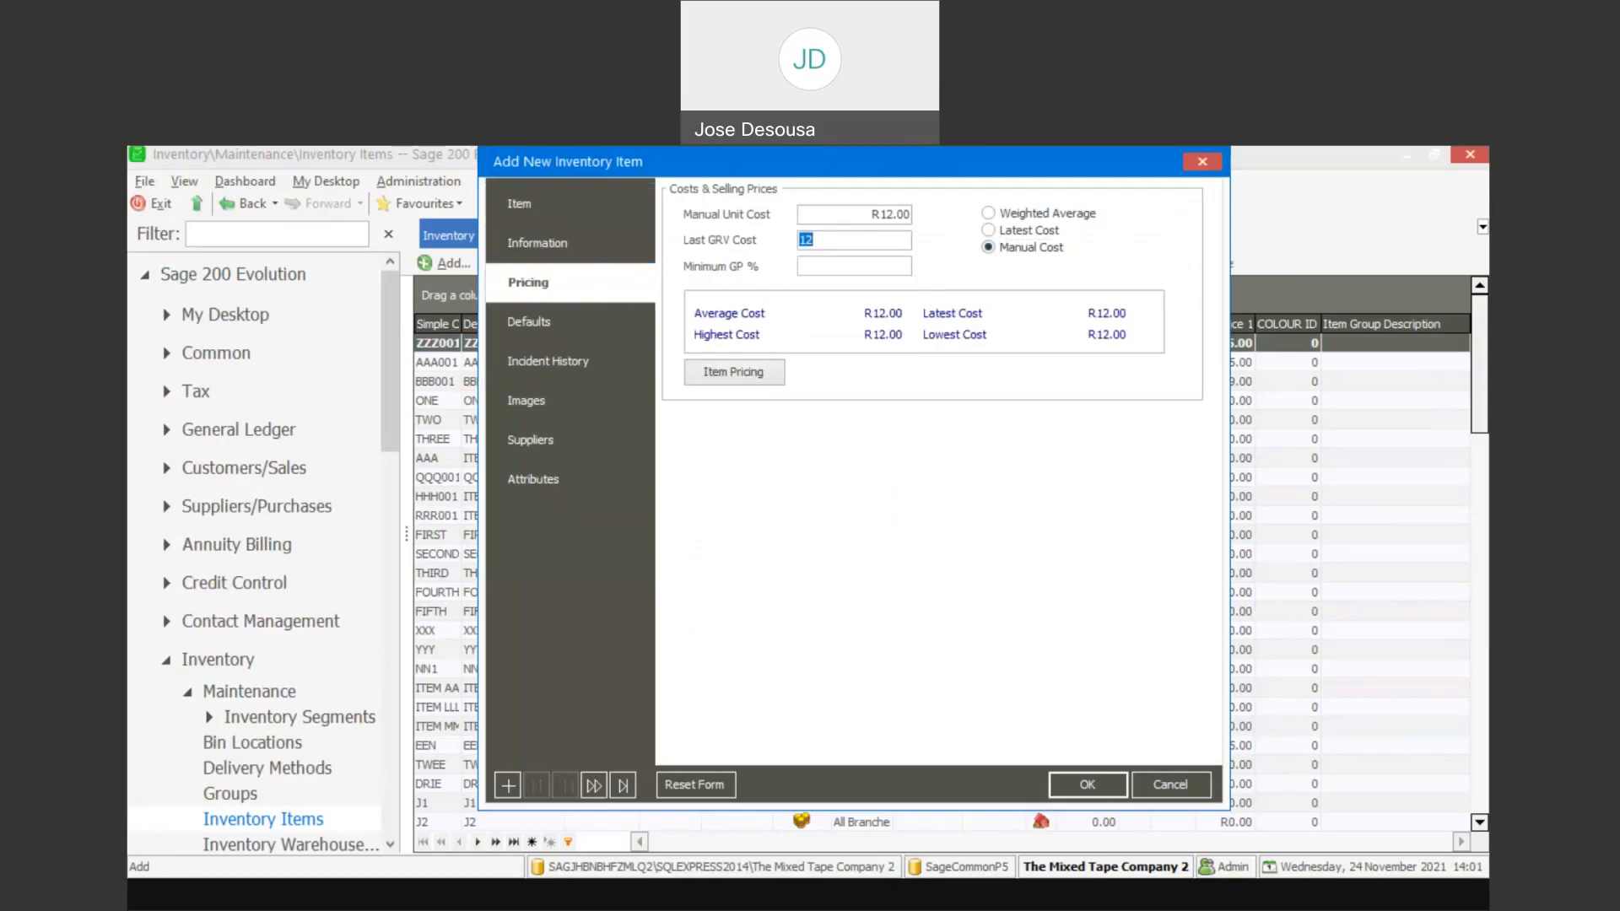
pyautogui.click(1082, 781)
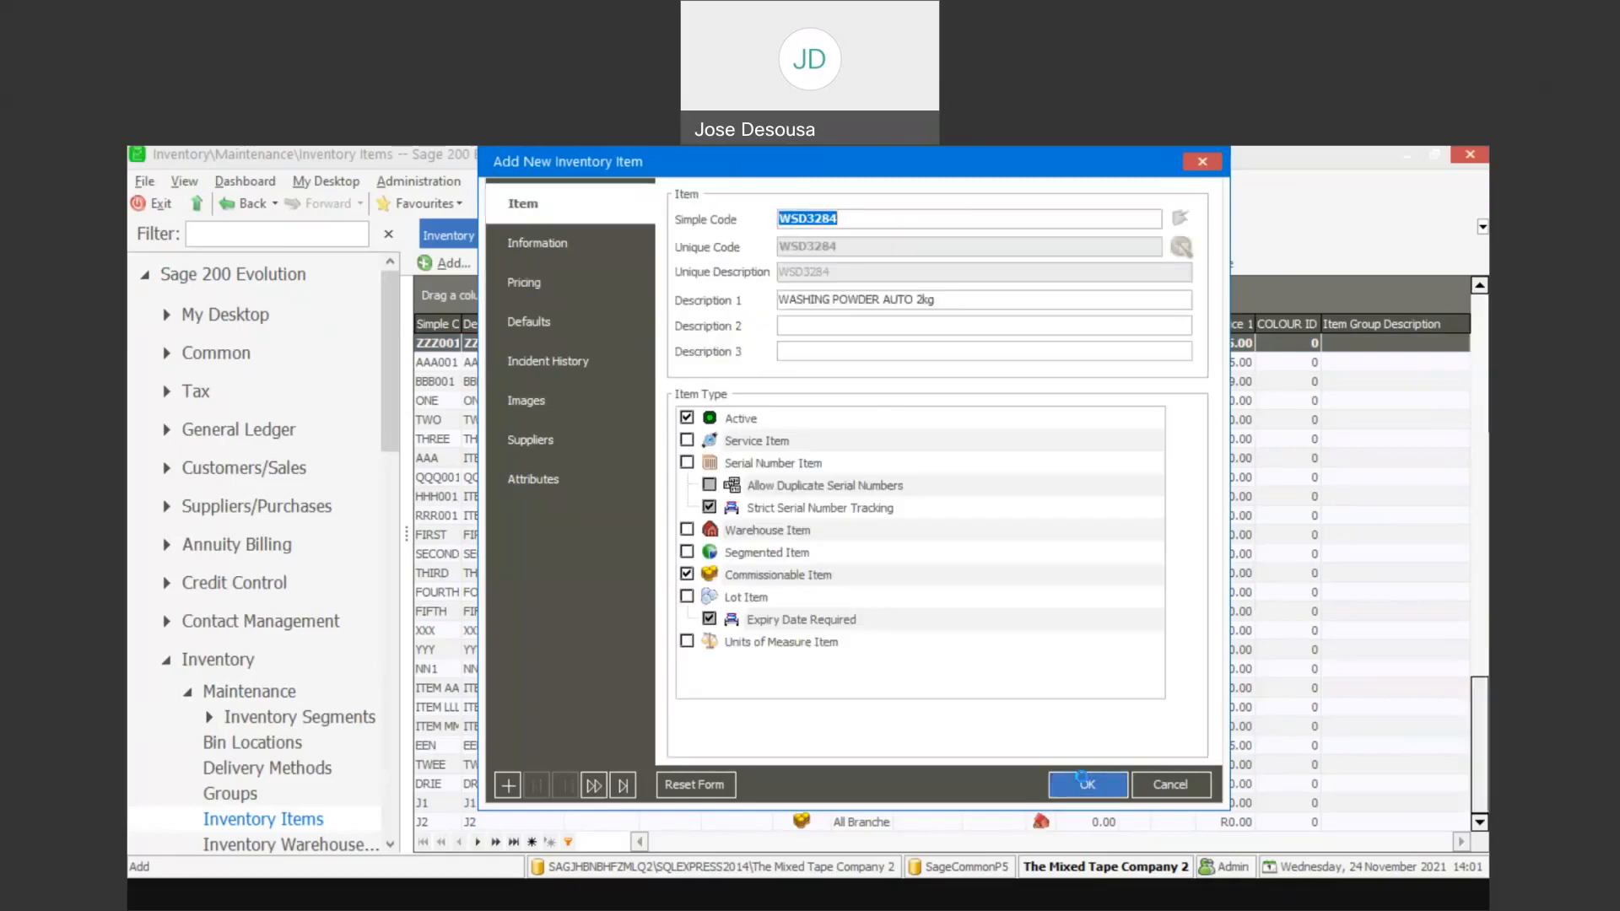
# Create a new Goods Received Voucher in Inventory Transactions for the supplier Cooltime Airconditioning.
pyautogui.moveTo(388, 357); pyautogui.dragTo(398, 527)
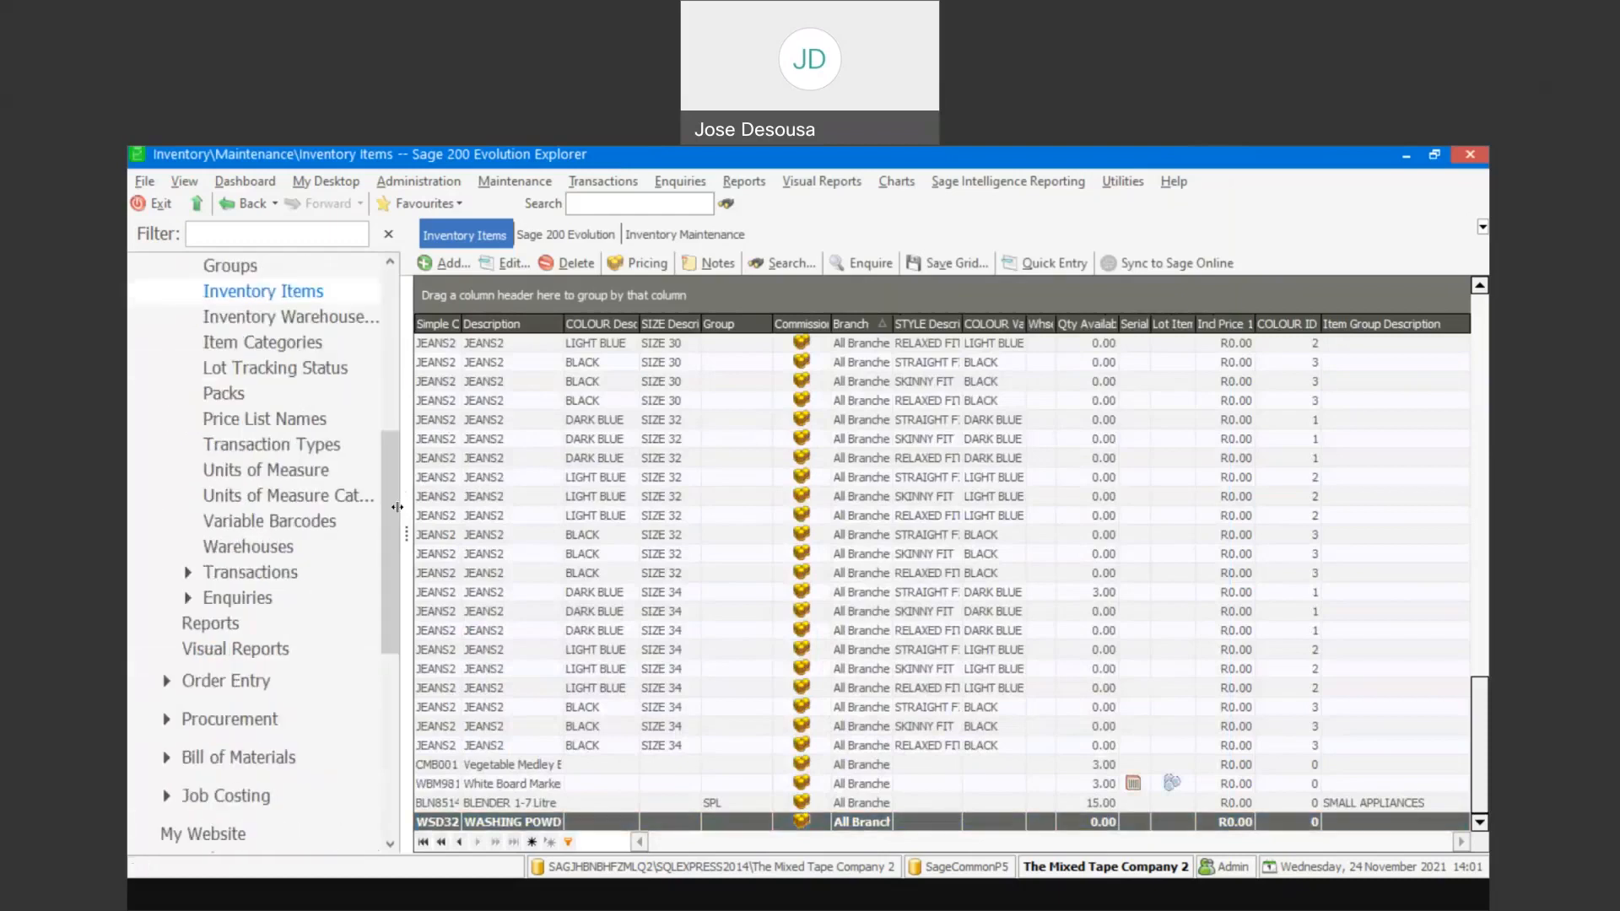
pyautogui.click(251, 572)
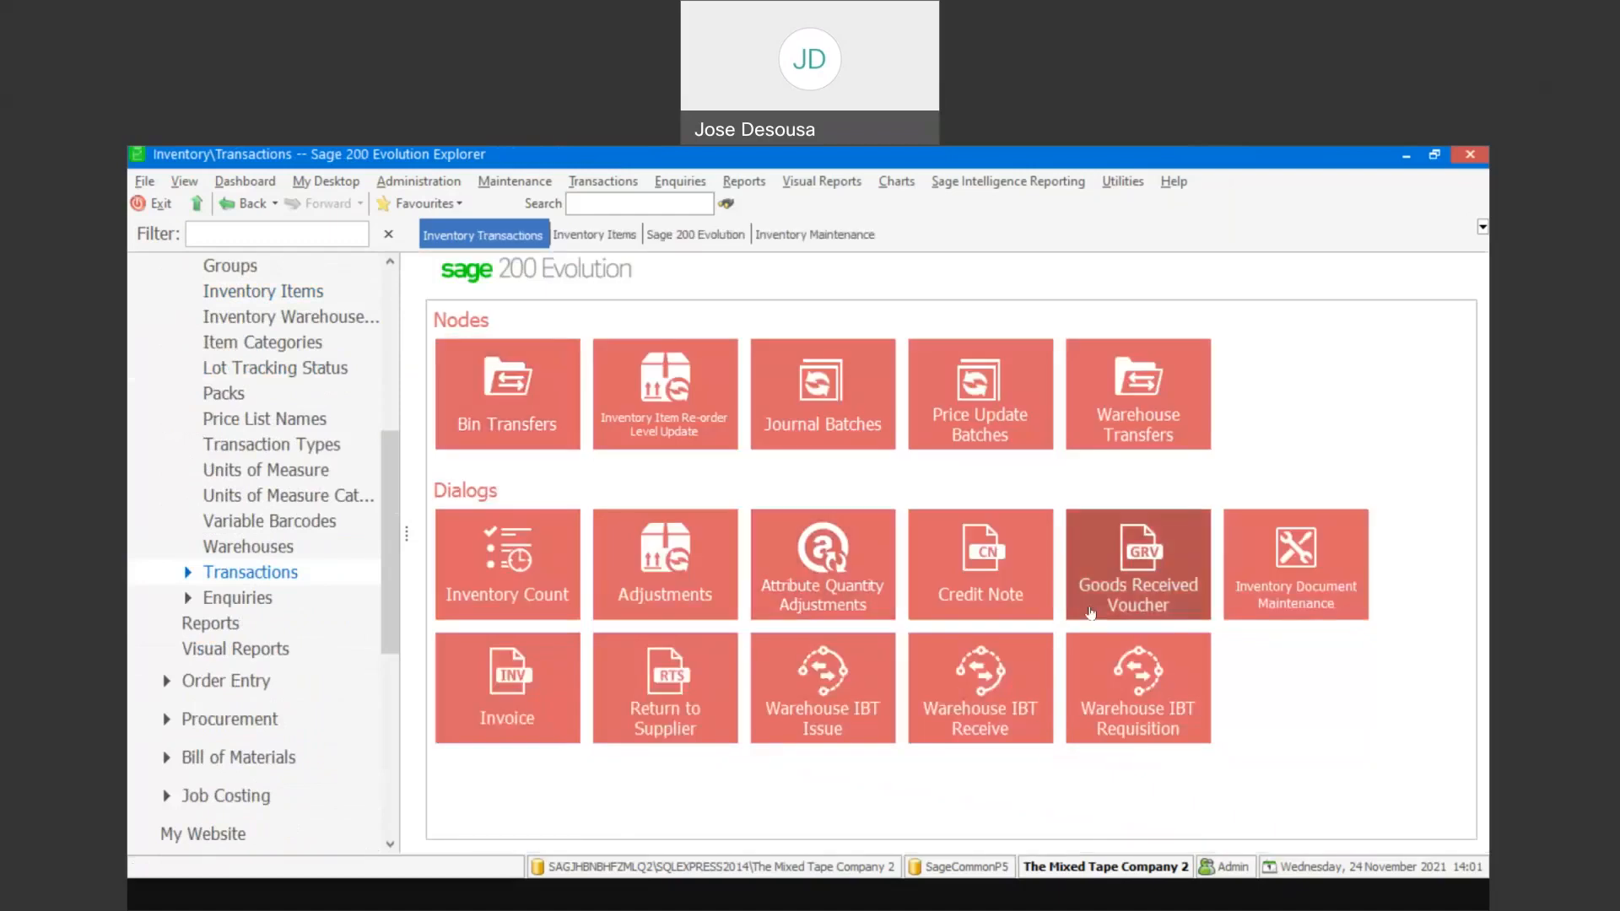
pyautogui.click(1149, 591)
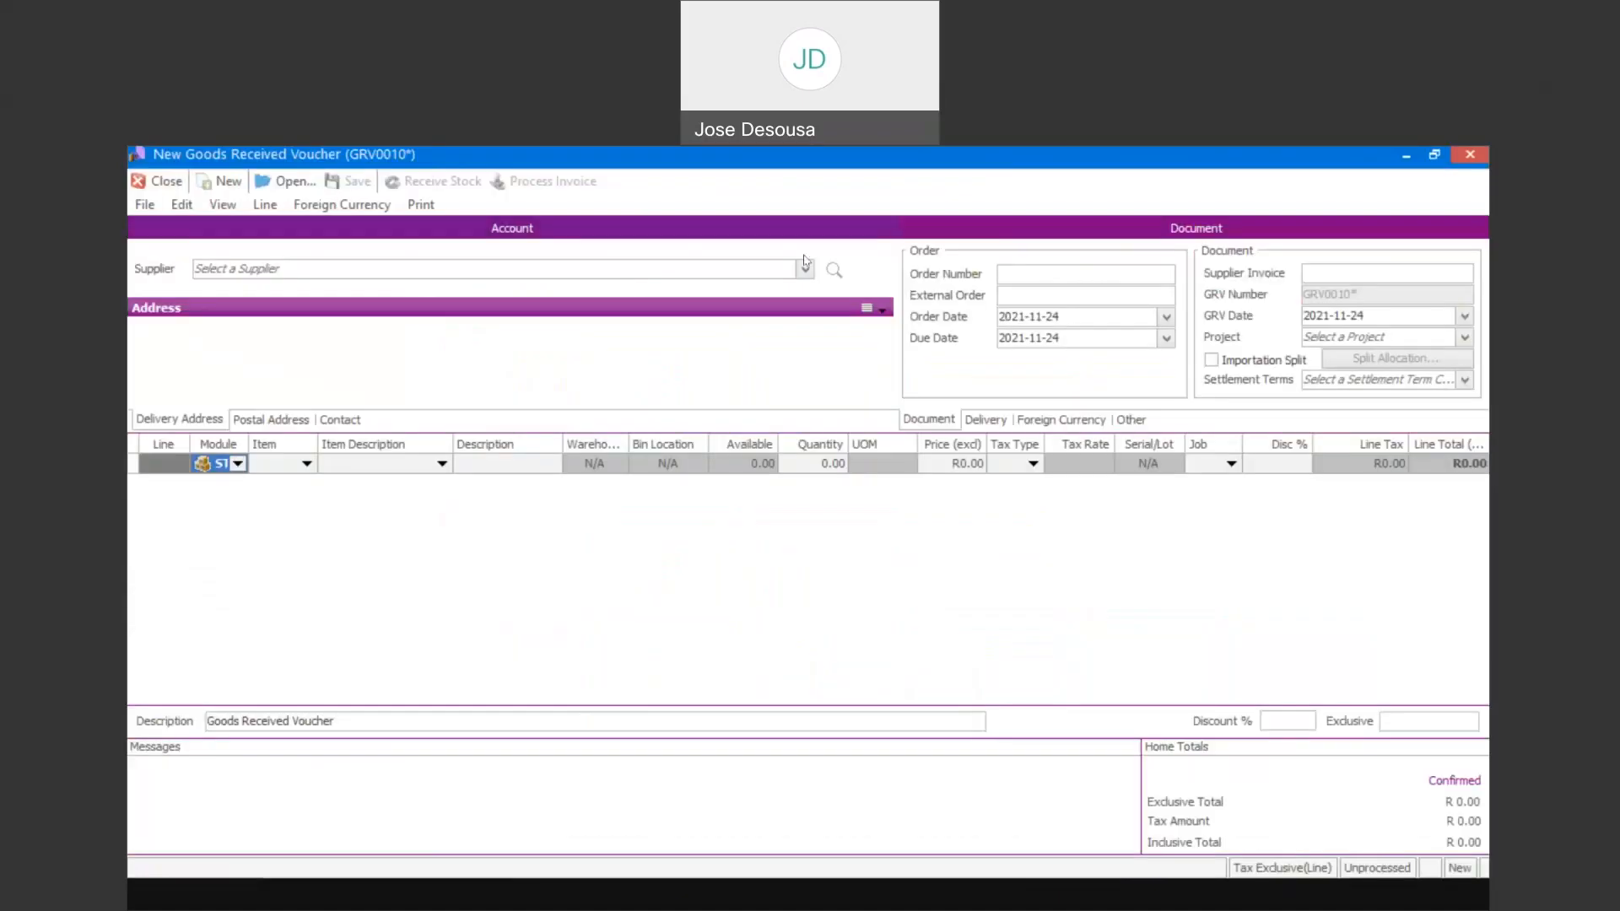
pyautogui.click(806, 270)
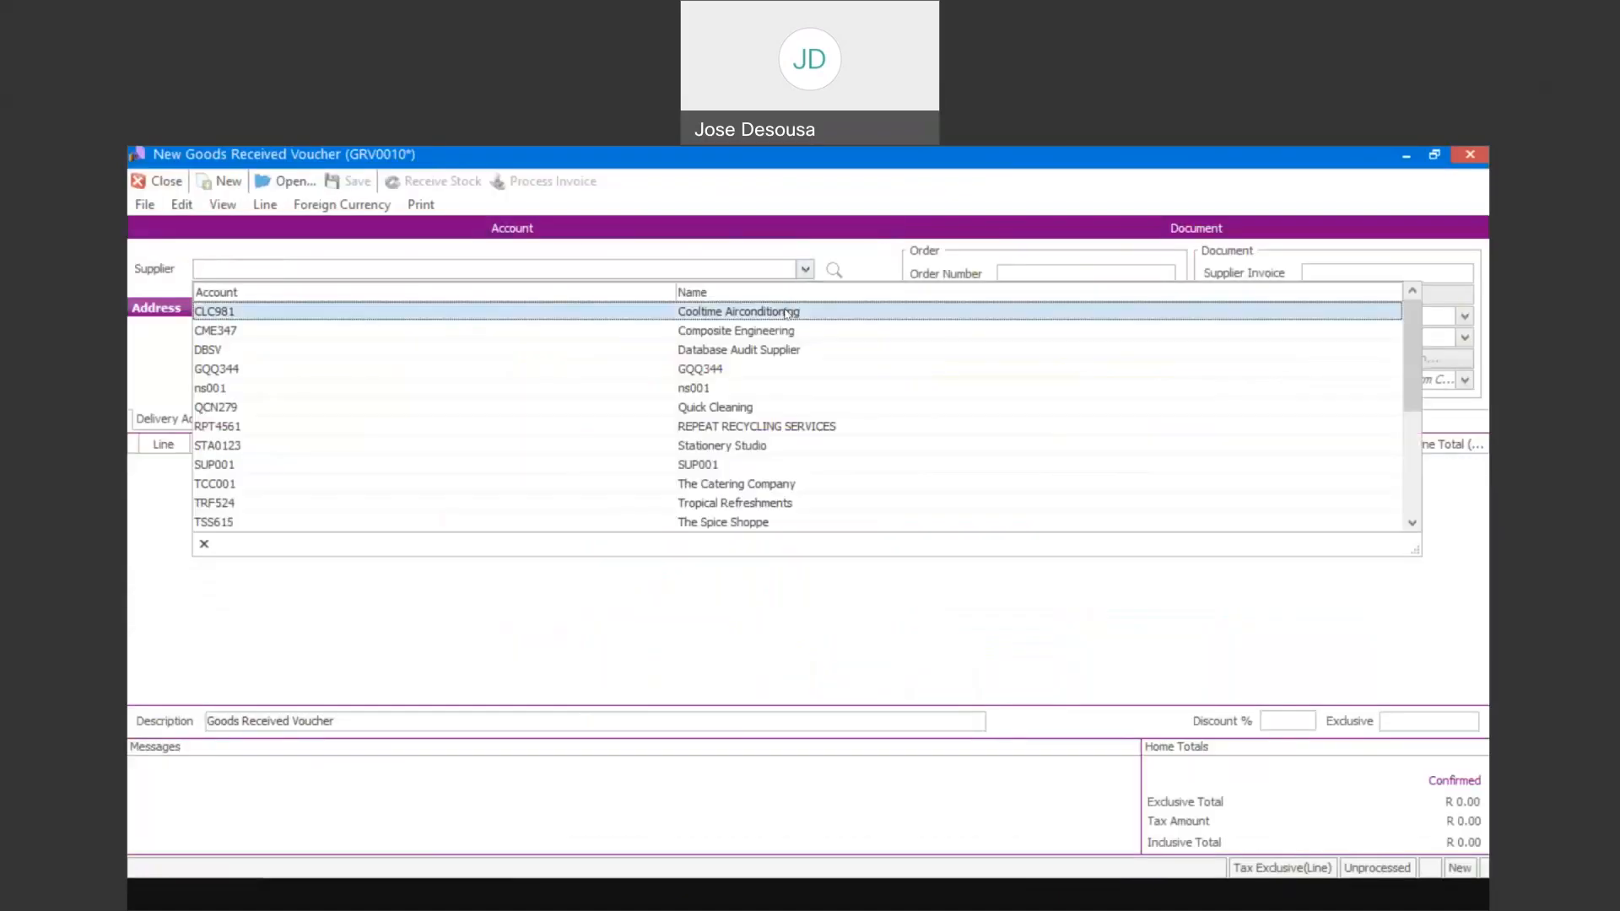
pyautogui.click(786, 313)
pyautogui.write('ves')
pyautogui.press('BackSpace')
pyautogui.press('BackSpace')
pyautogui.press('BackSpace')
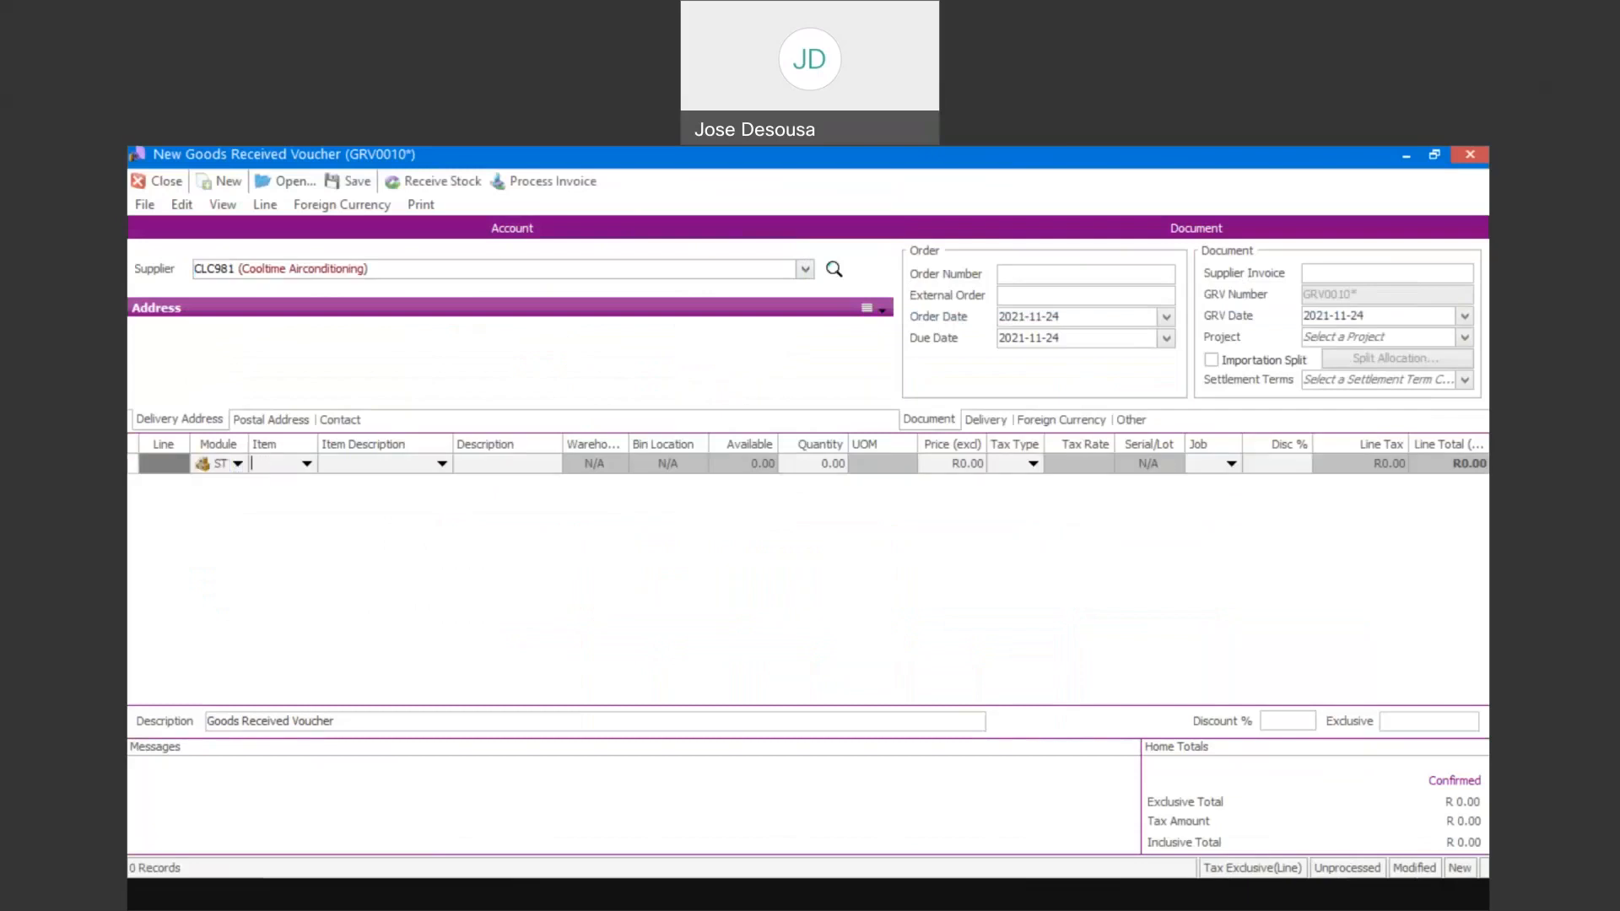
# Add a voucher line for item WSD3284 with quantity 10 and an exclusive price of R15.00.
pyautogui.write('vsd')
pyautogui.press('Tab')
pyautogui.press('Tab')
pyautogui.write('10')
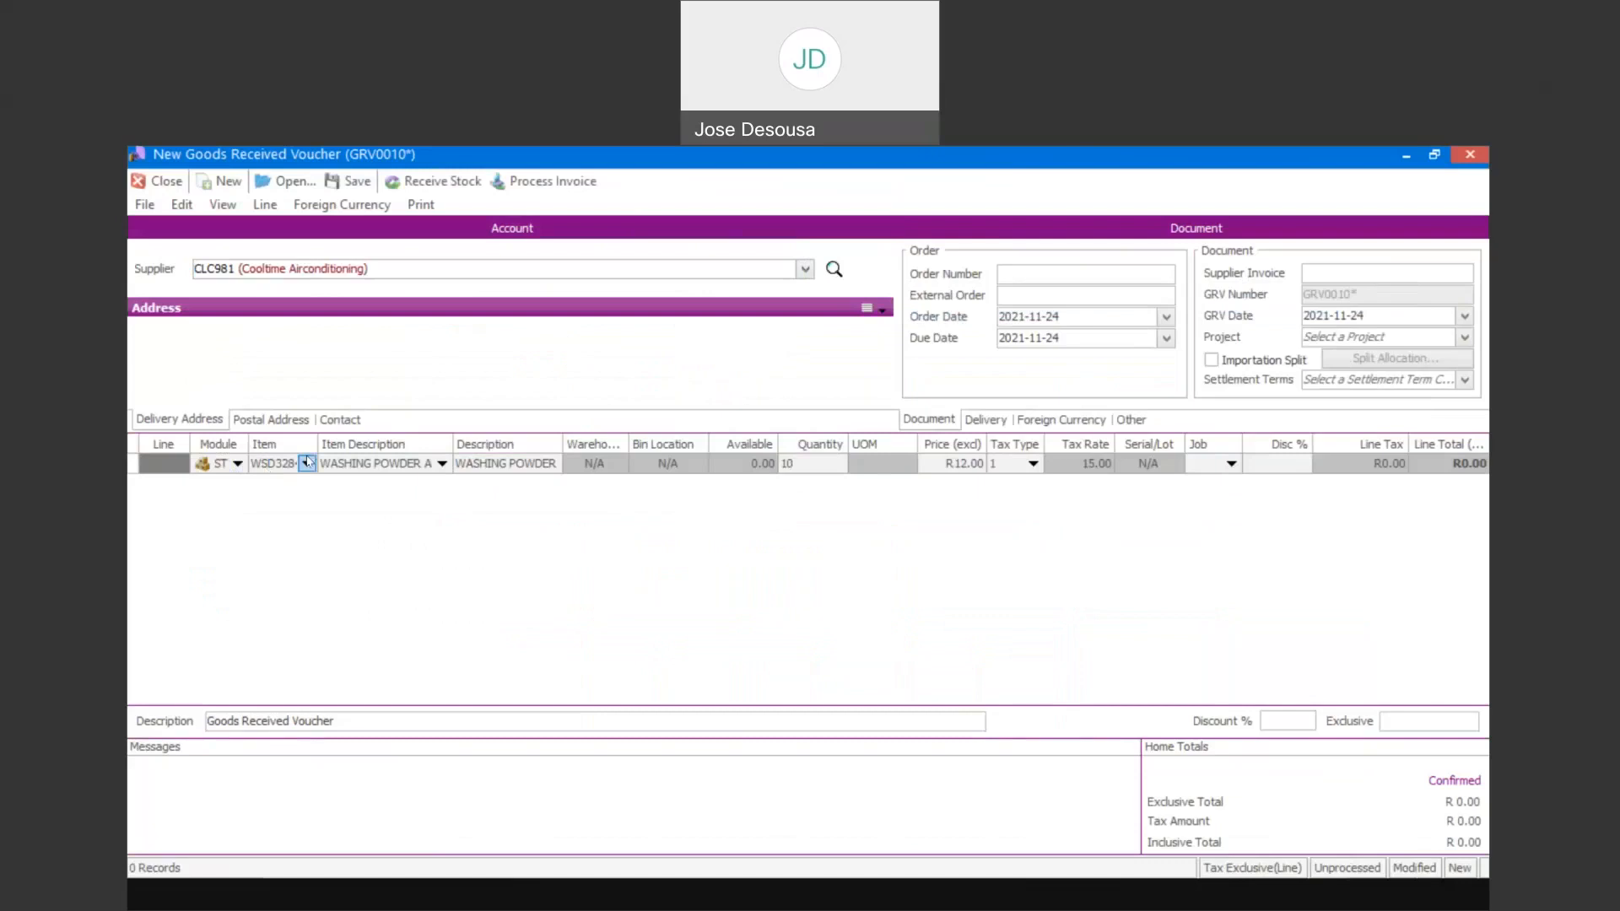
pyautogui.press('Tab')
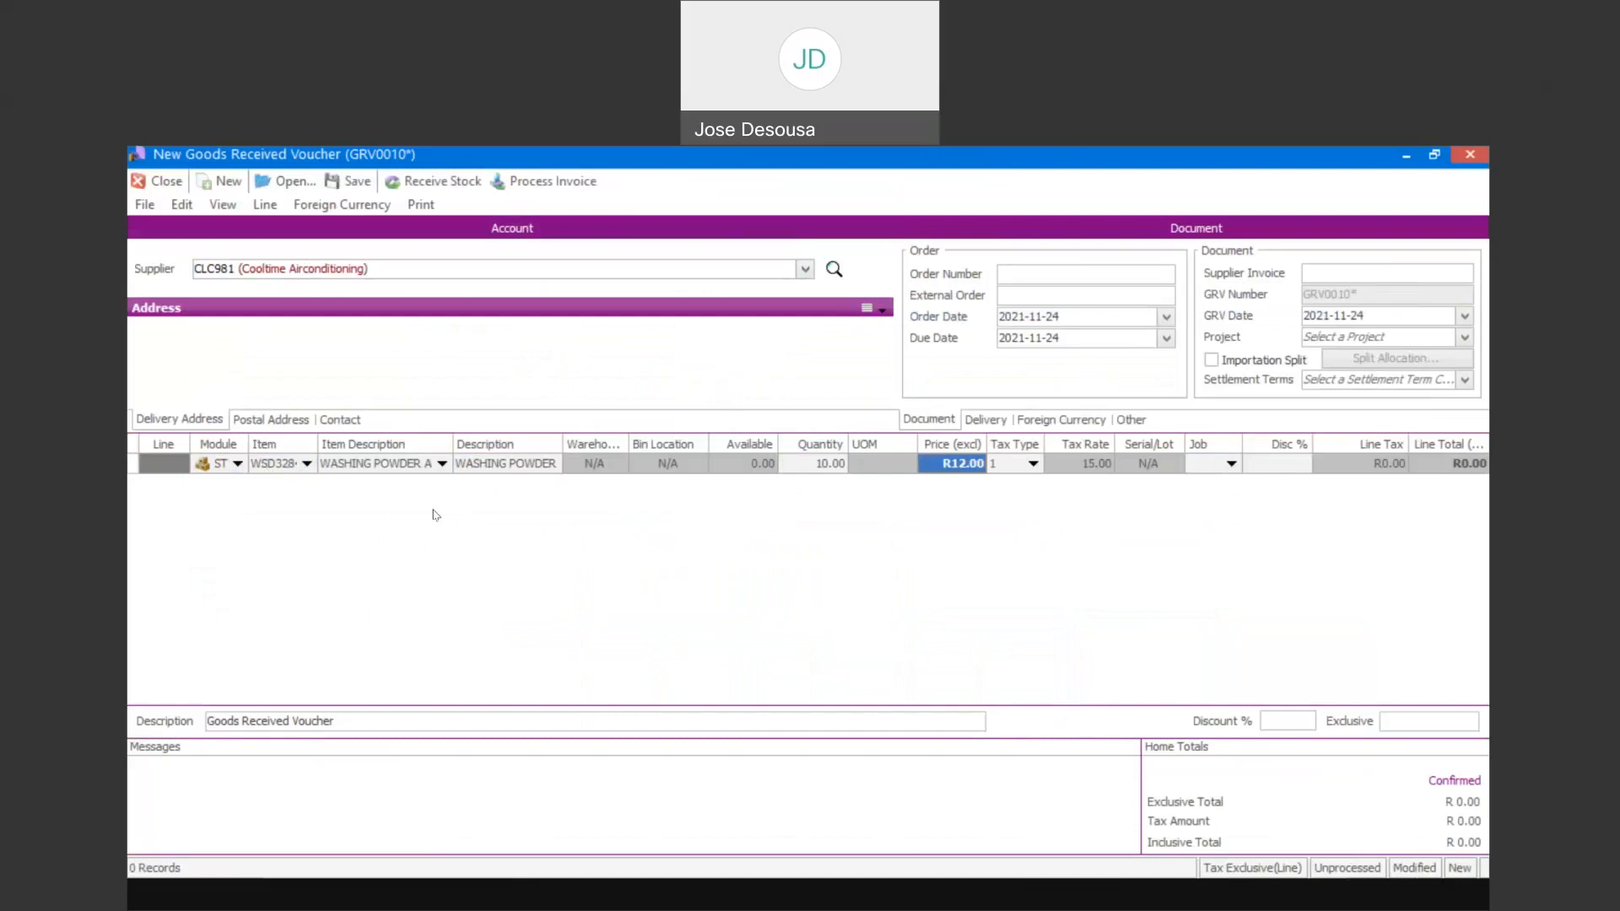
pyautogui.write('15')
pyautogui.press('Tab')
pyautogui.press('Tab')
pyautogui.press('Tab')
pyautogui.press('Tab')
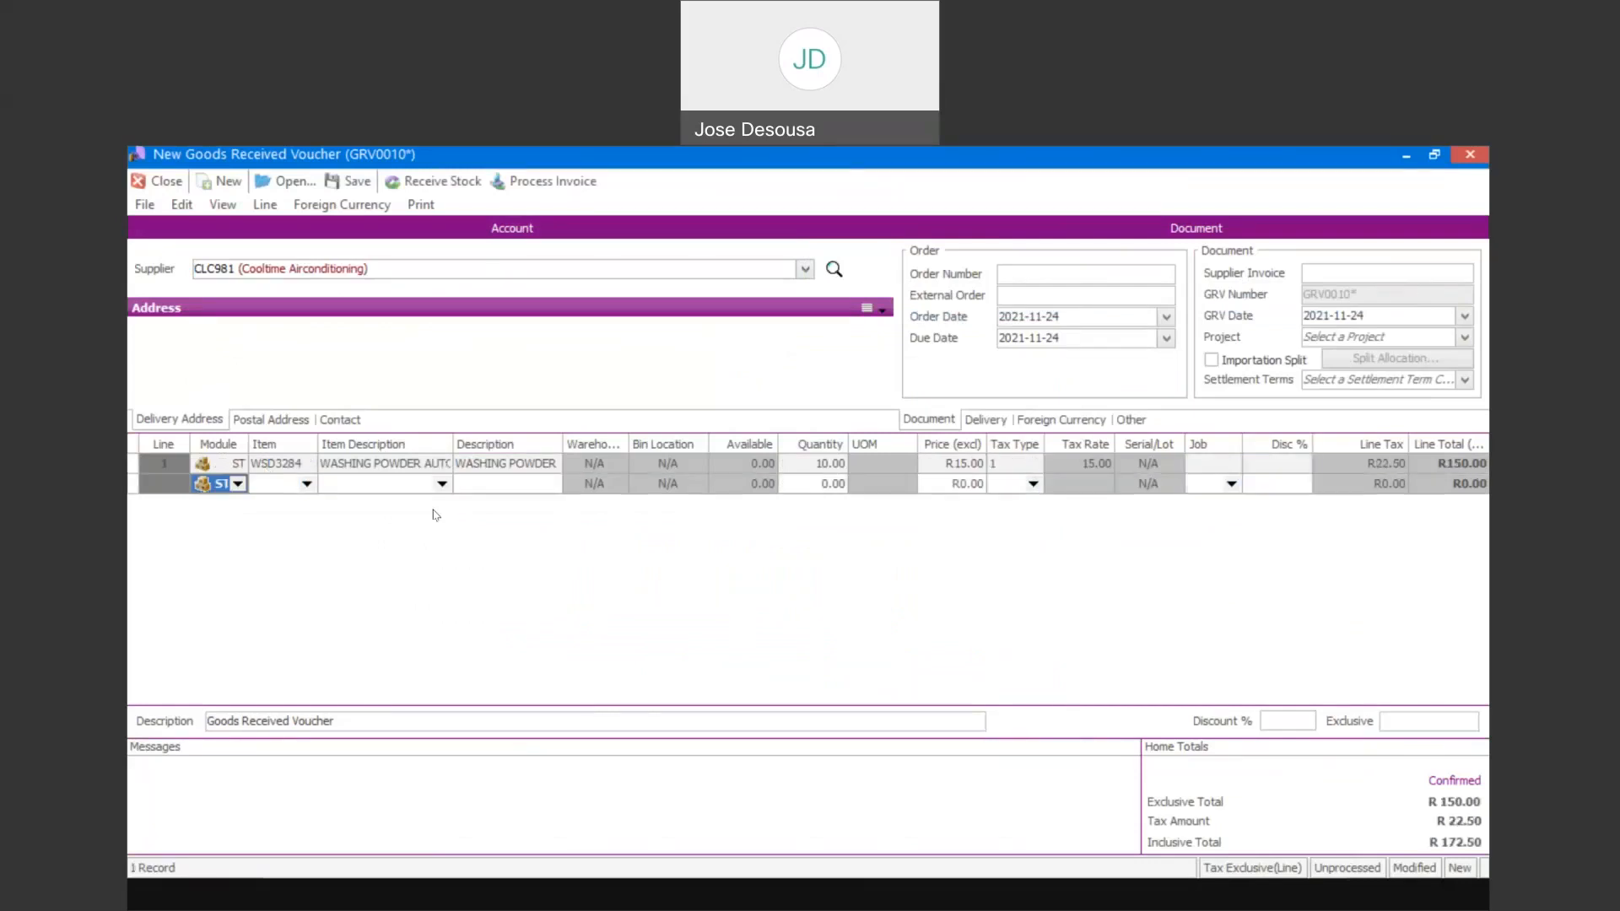
# Enter supplier invoice S12345, process the voucher's invoice without printing it, and close the voucher window.
pyautogui.click(1309, 270)
pyautogui.write('S12345')
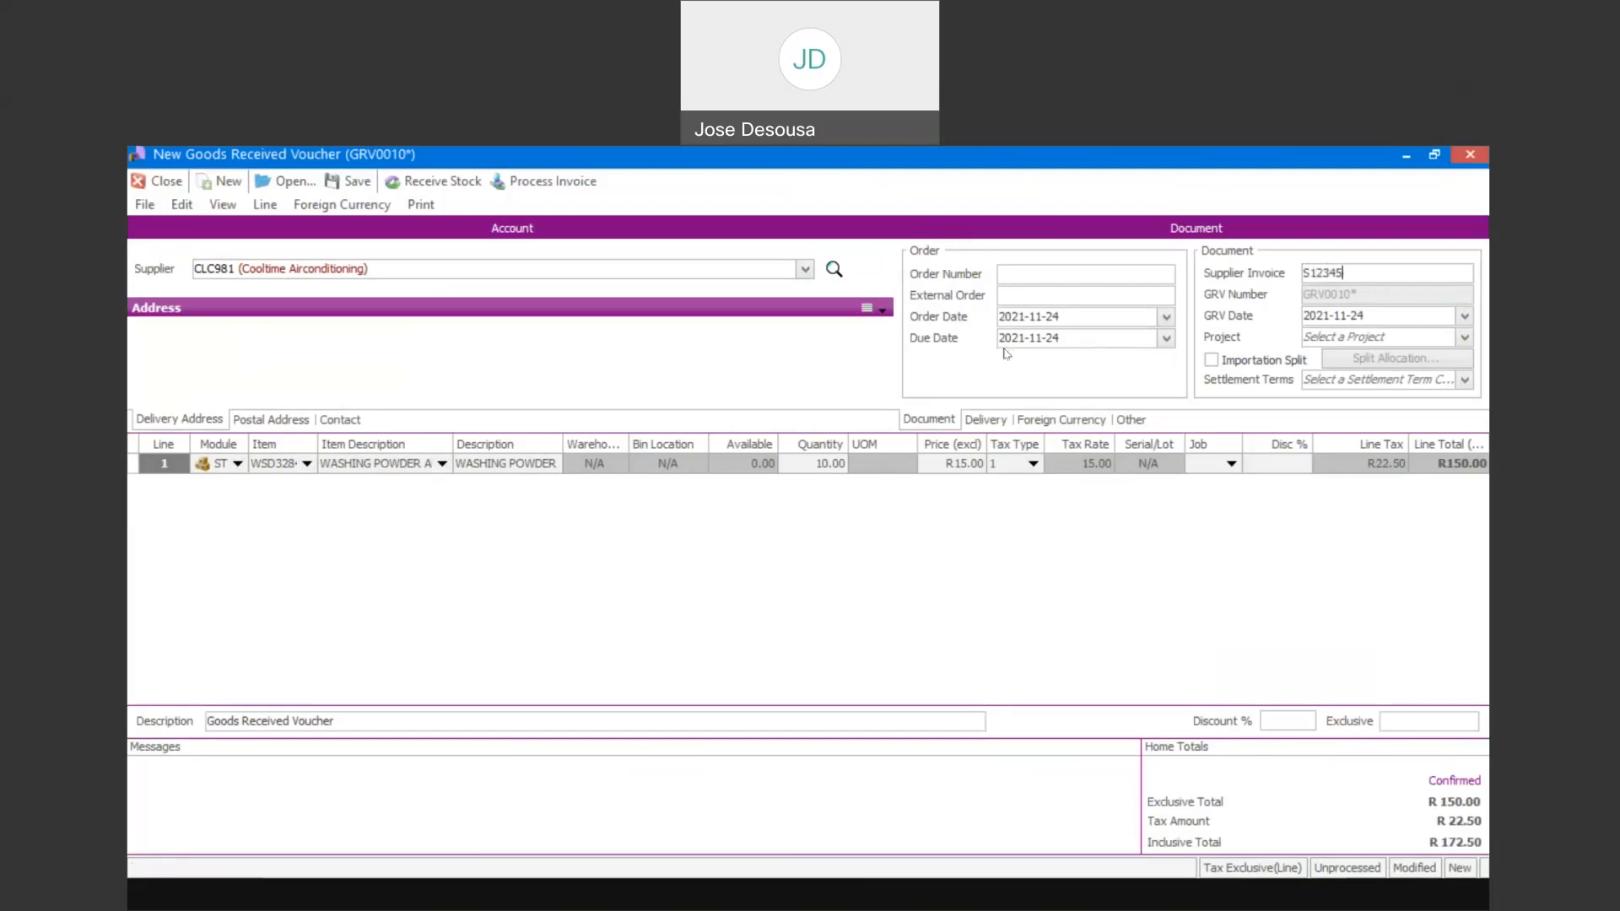
pyautogui.click(568, 181)
pyautogui.click(949, 580)
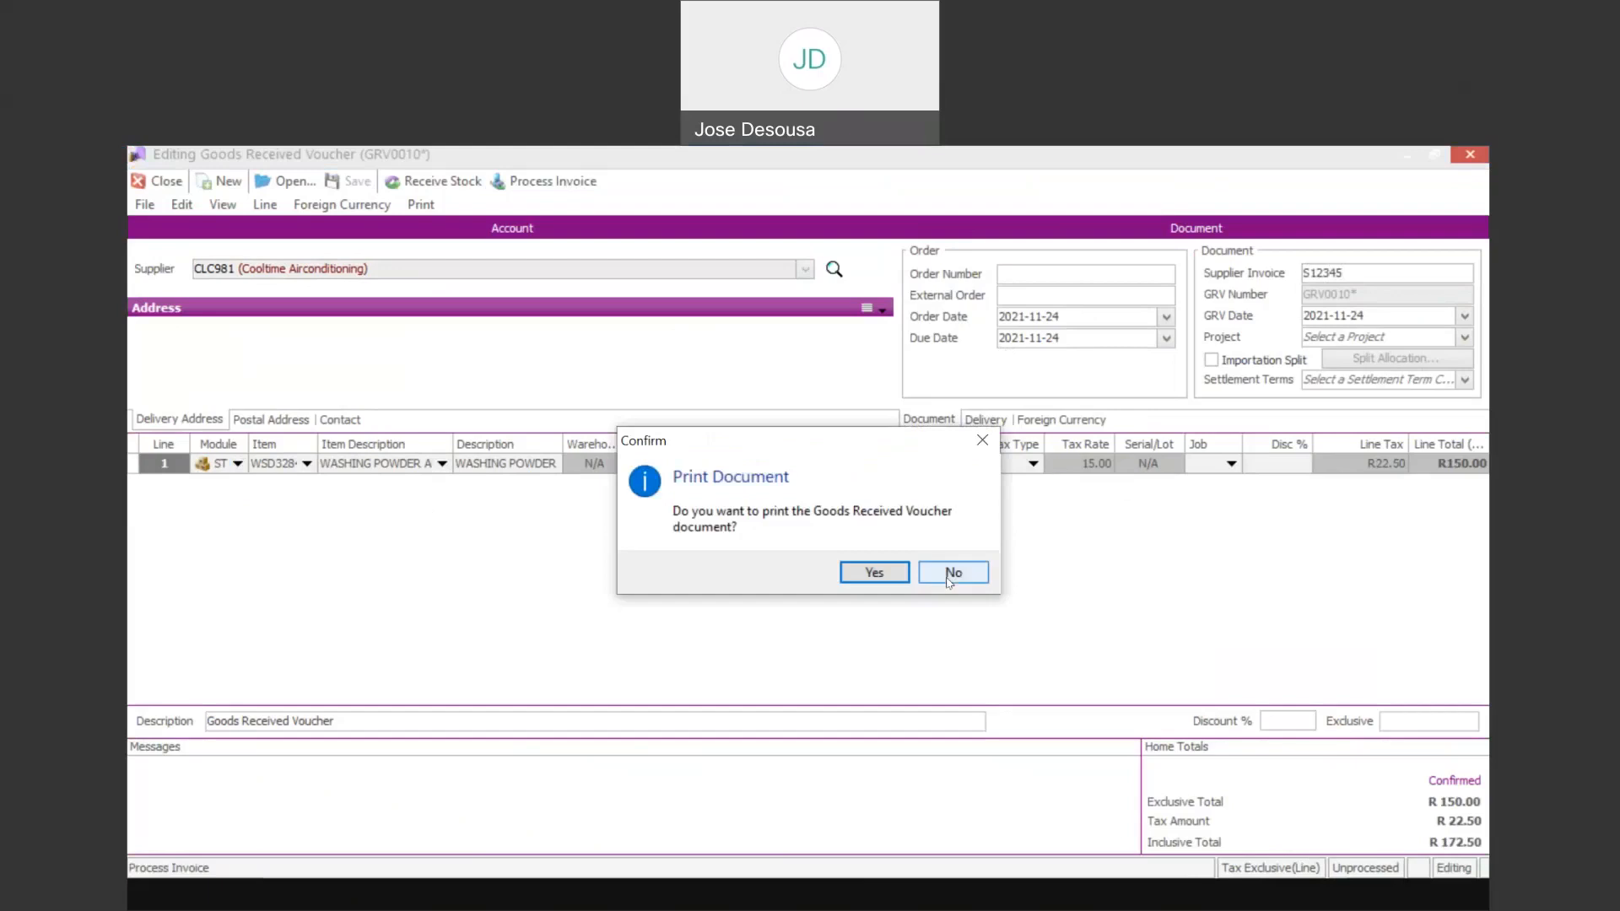
pyautogui.click(952, 565)
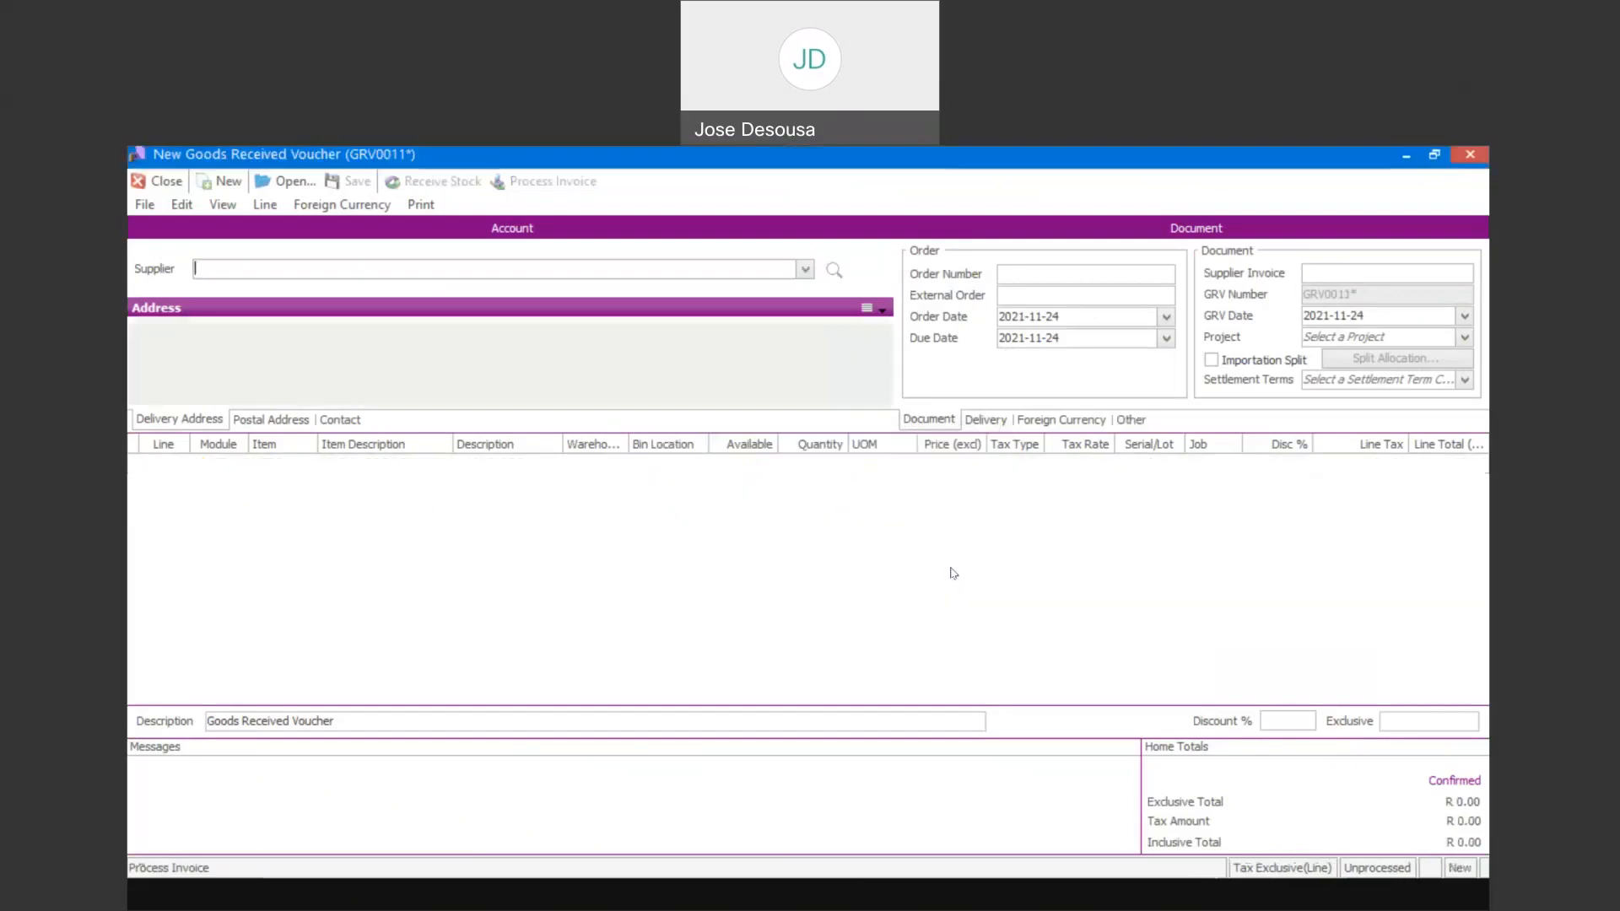
pyautogui.click(168, 182)
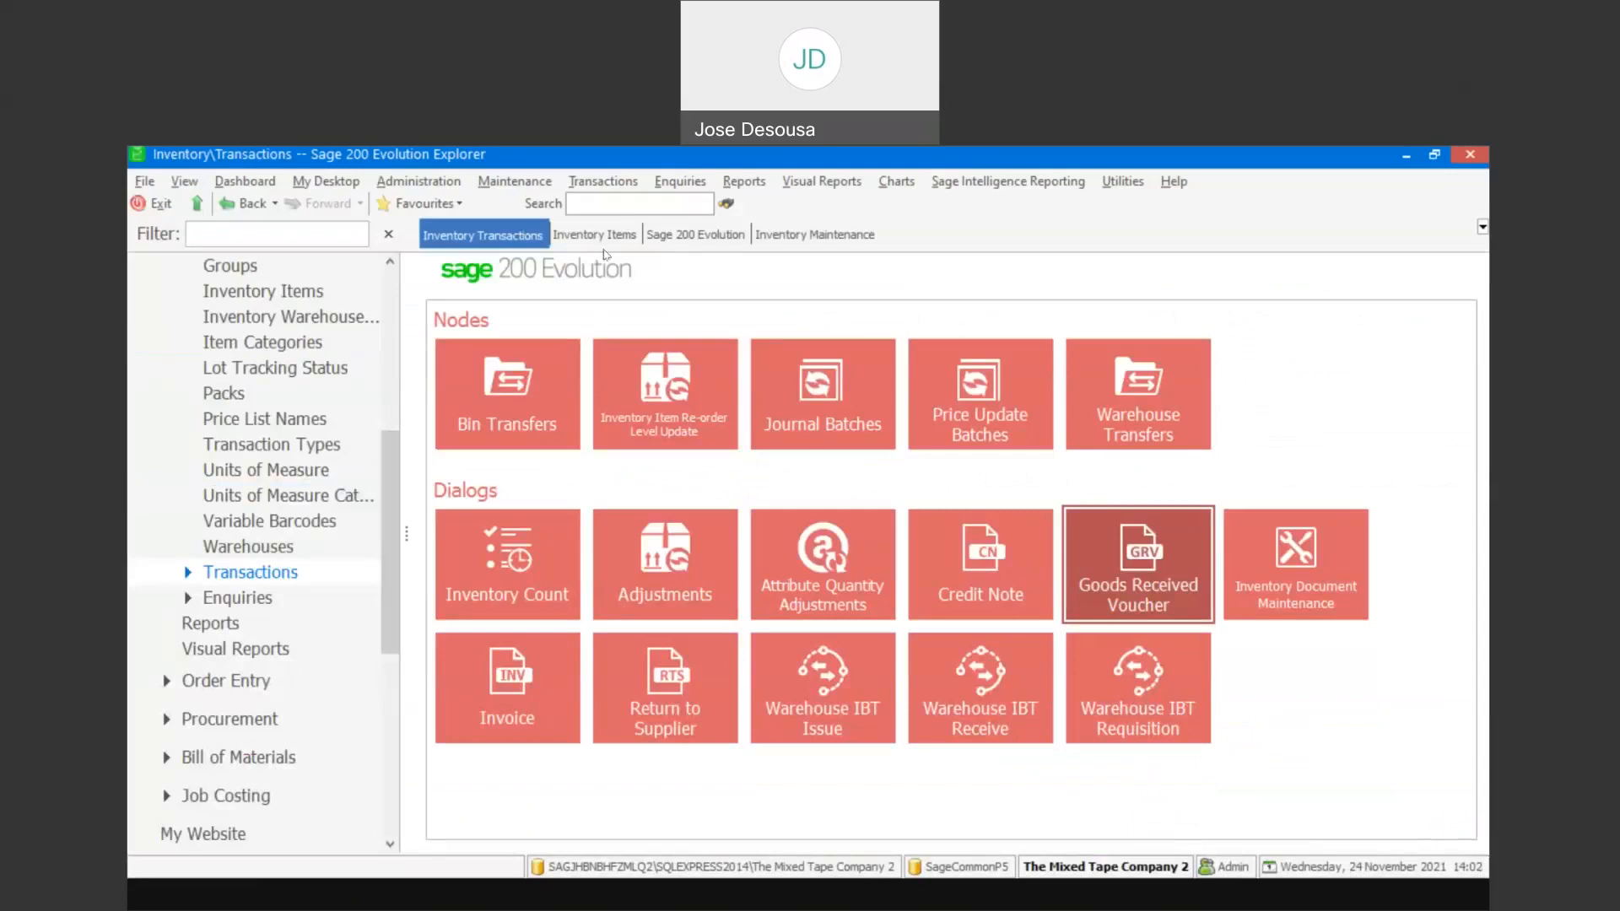
# Find item WSD3284 in the inventory items list and open its record to check the pricing and cost figures.
pyautogui.click(781, 236)
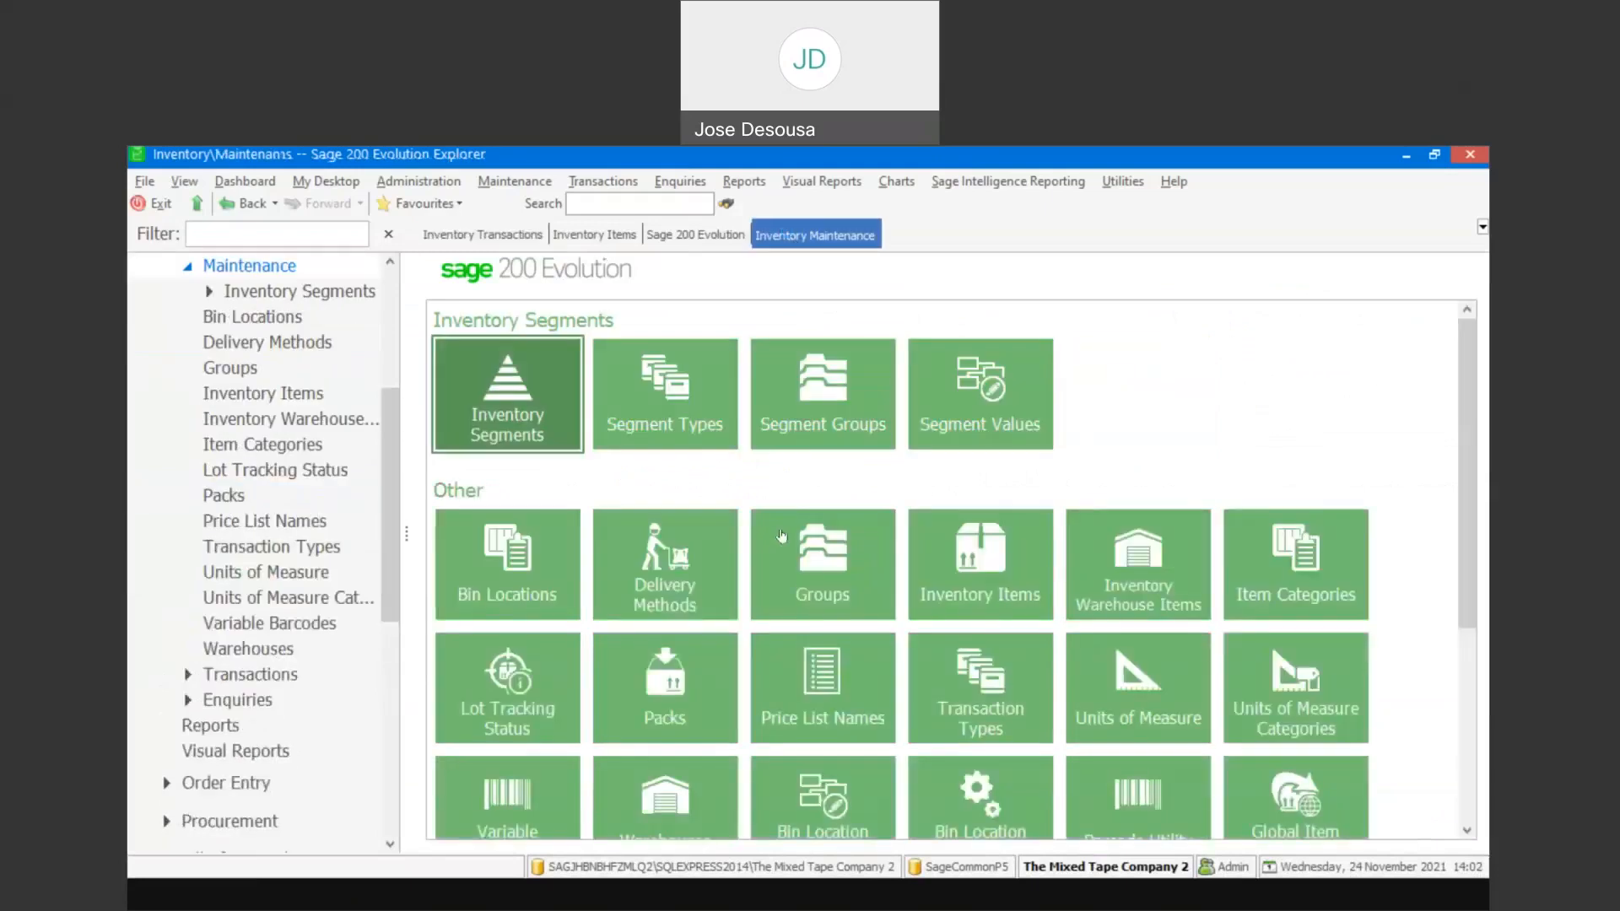
pyautogui.click(982, 574)
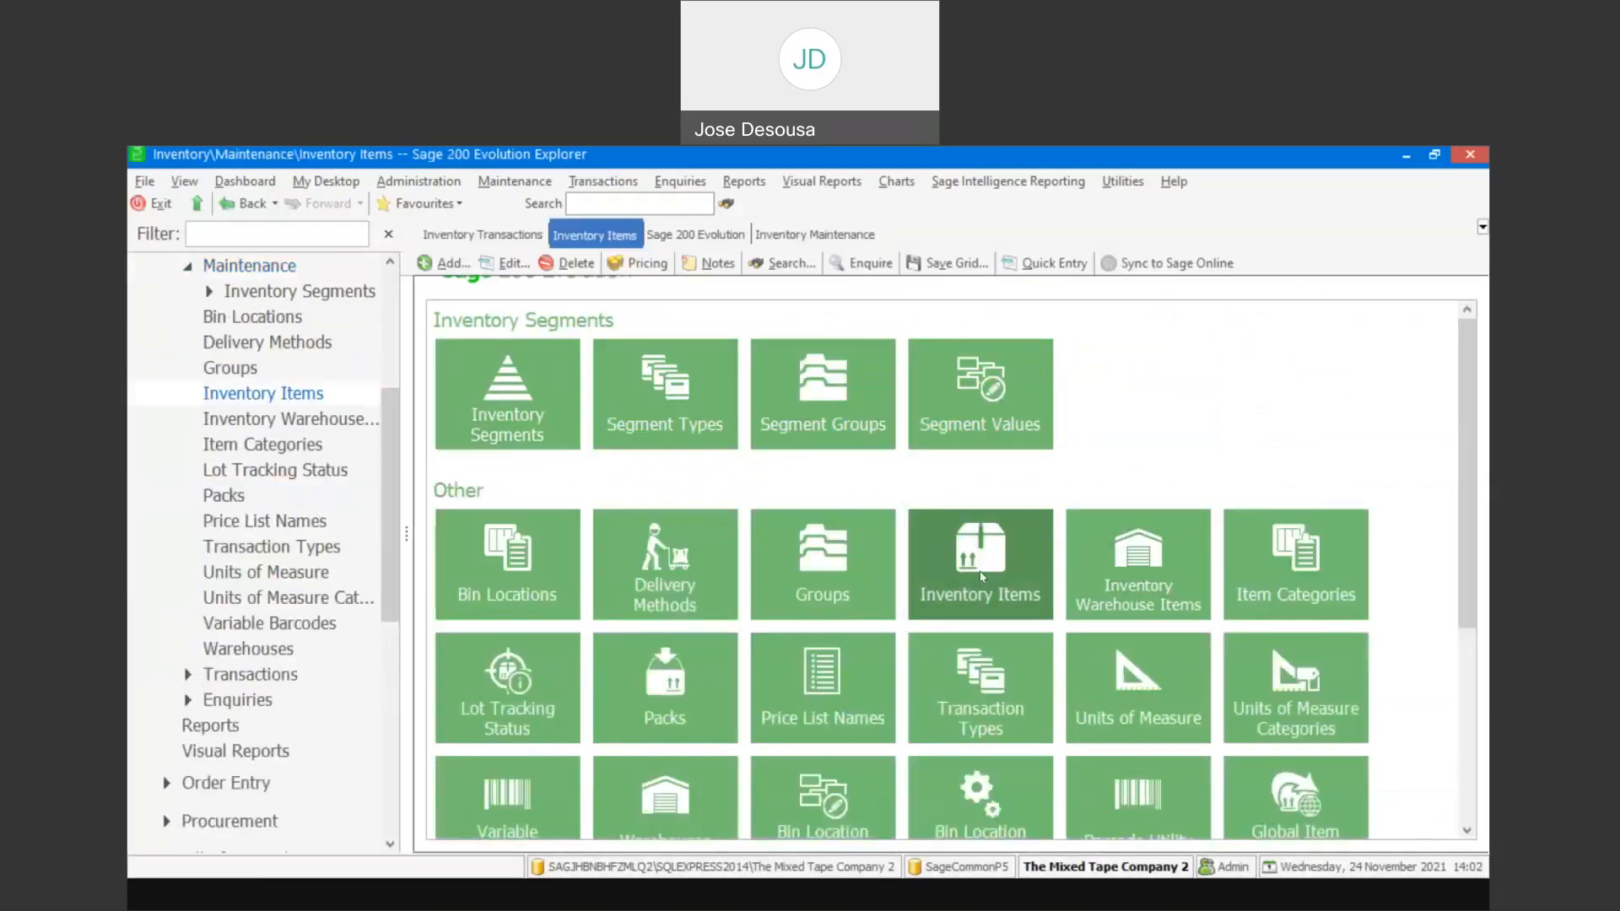
pyautogui.click(477, 655)
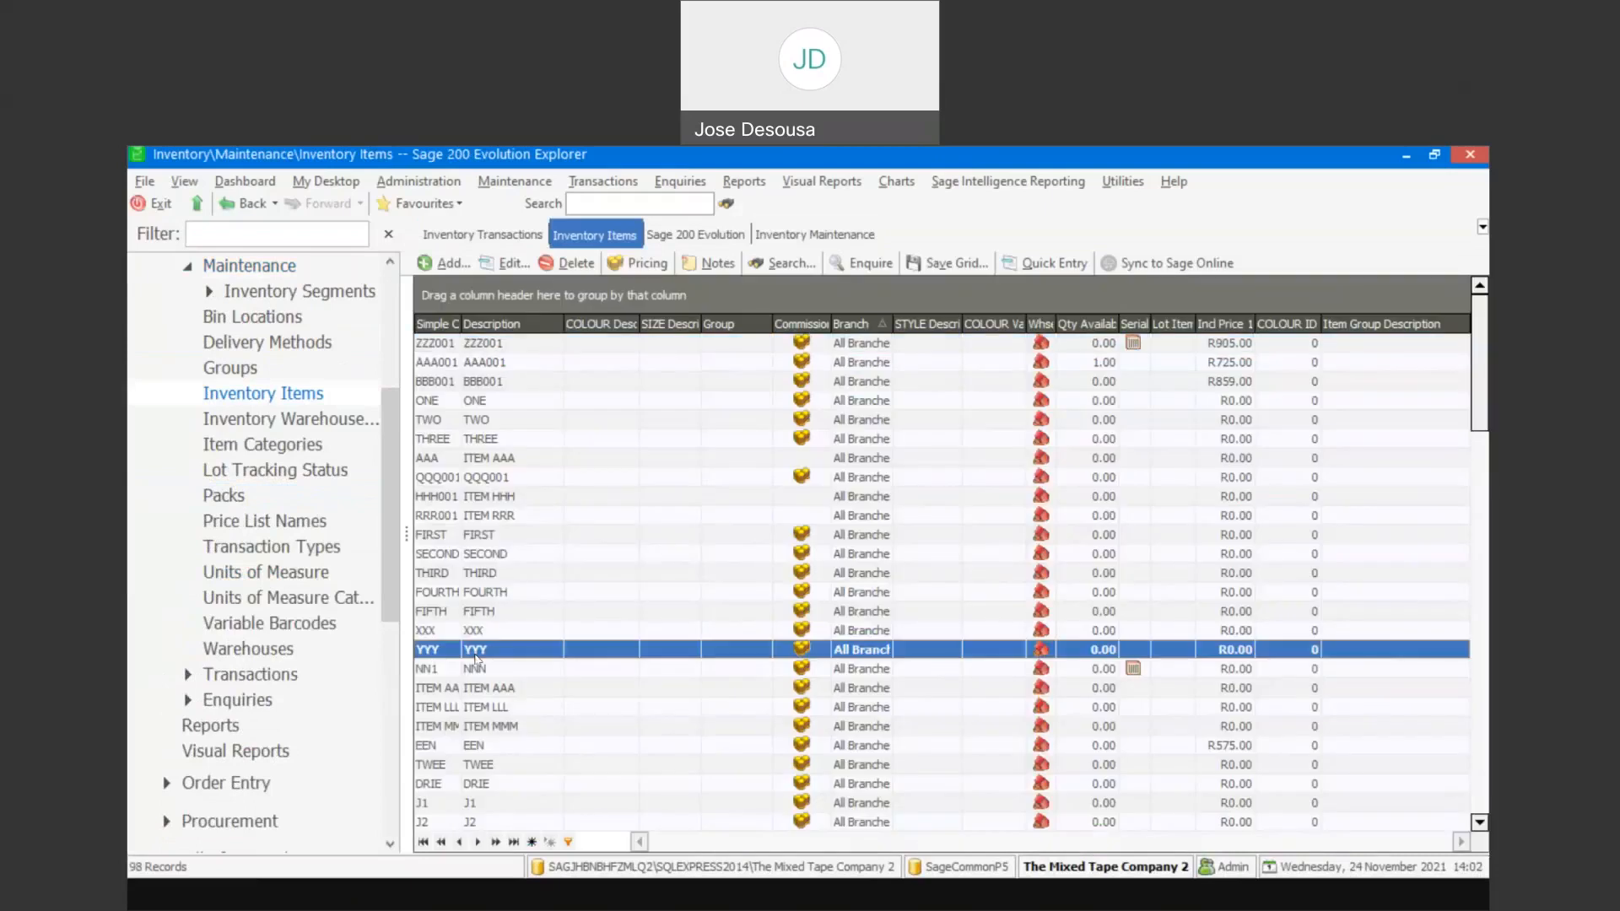
pyautogui.write('wsd')
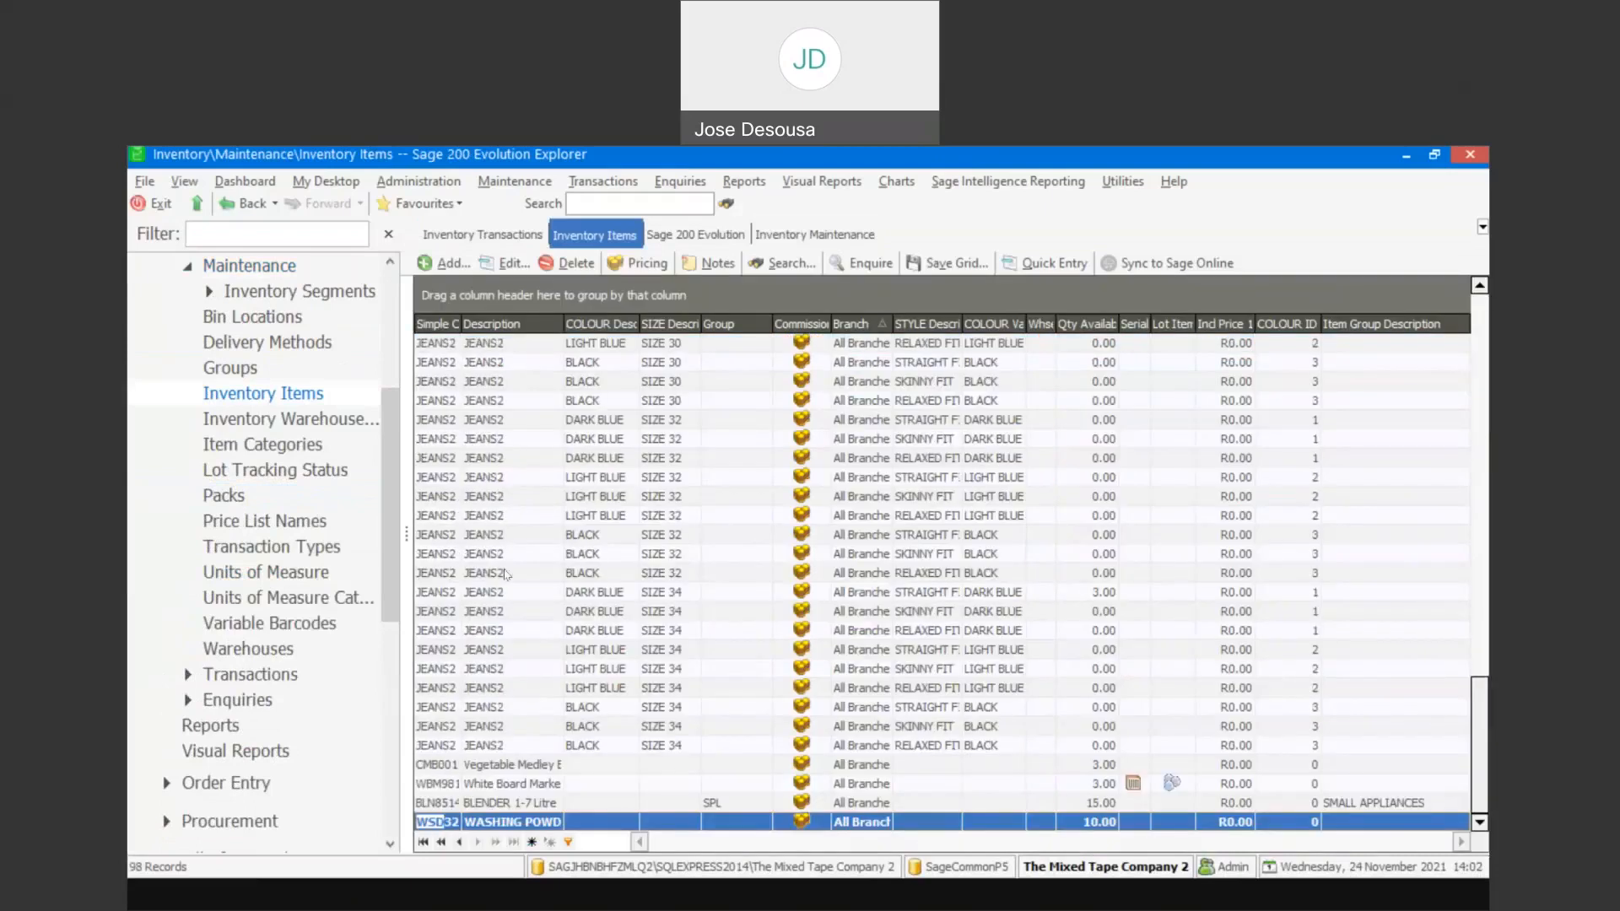
pyautogui.click(519, 270)
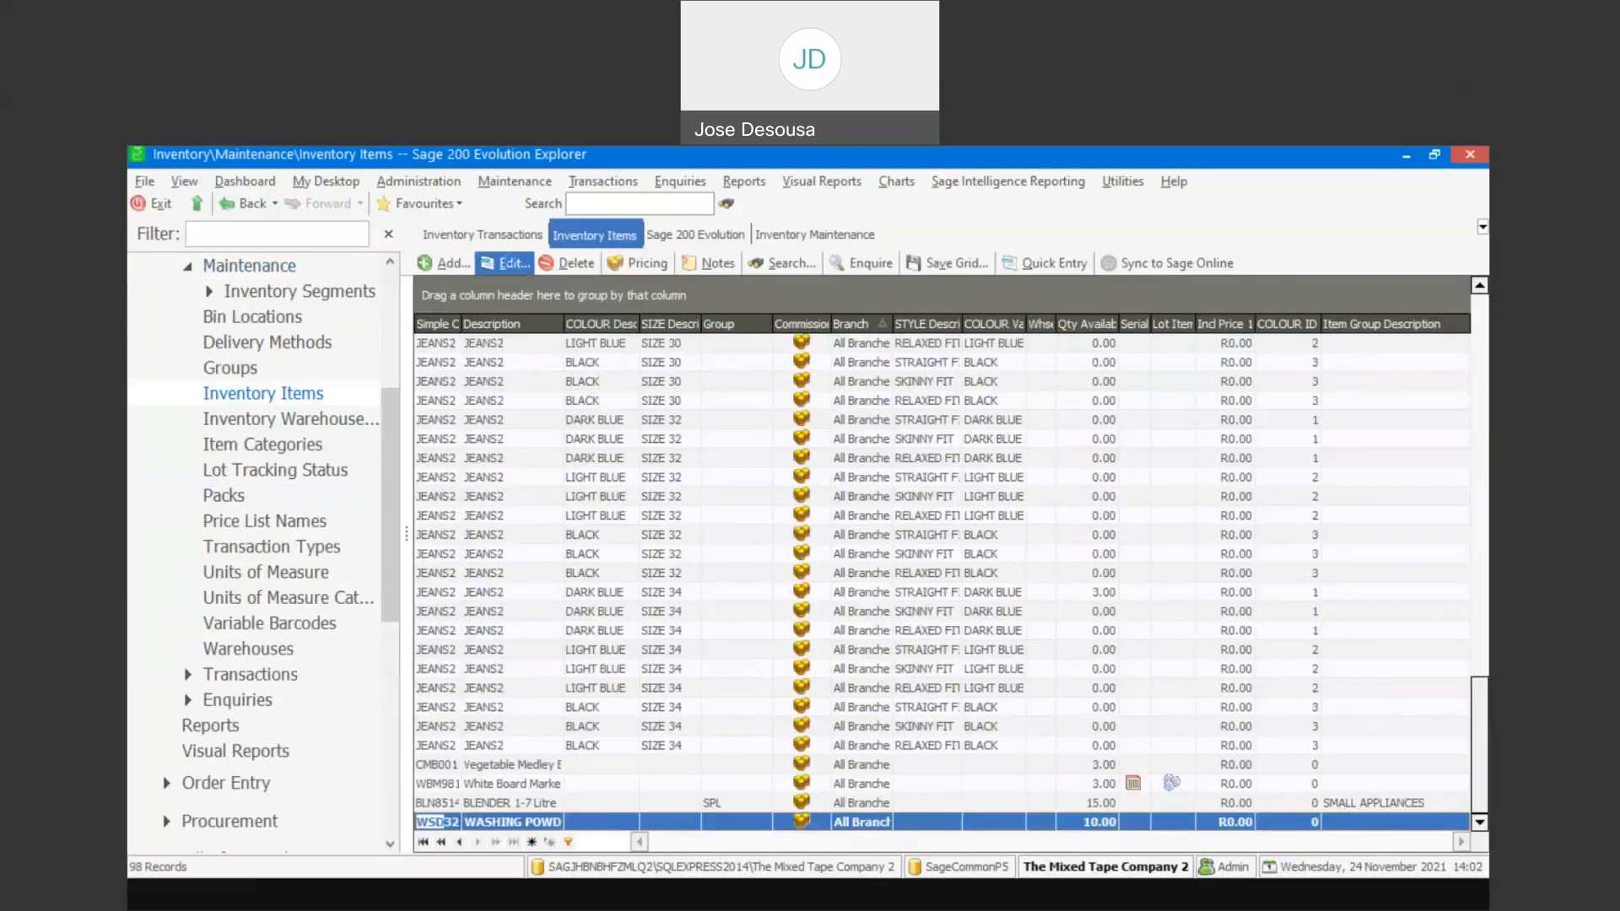
pyautogui.click(516, 265)
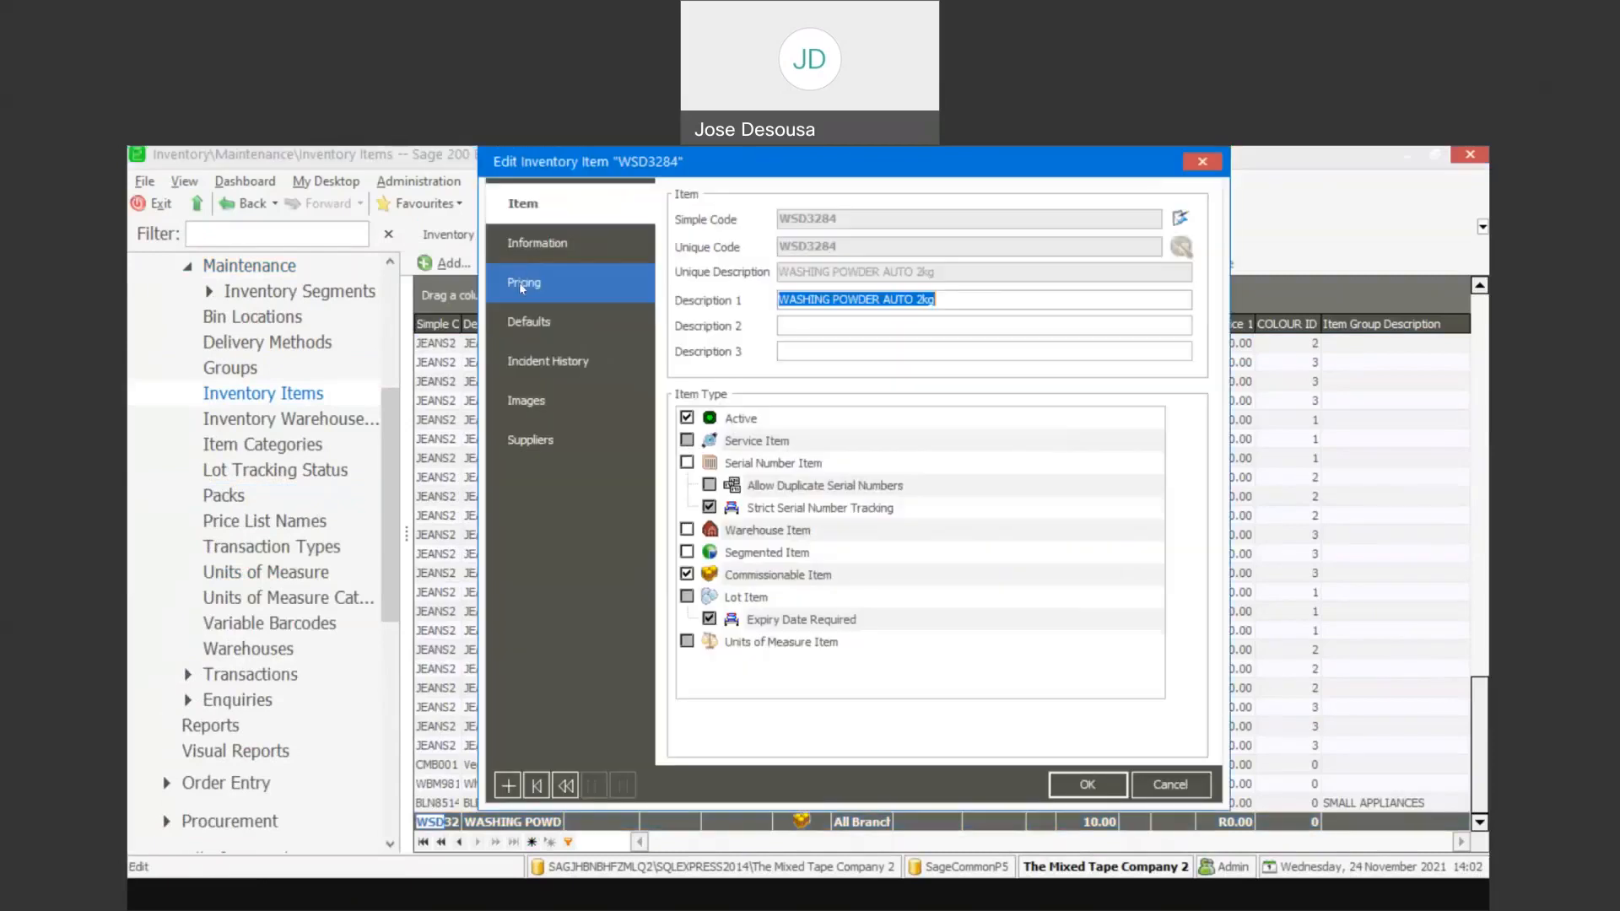
pyautogui.click(522, 291)
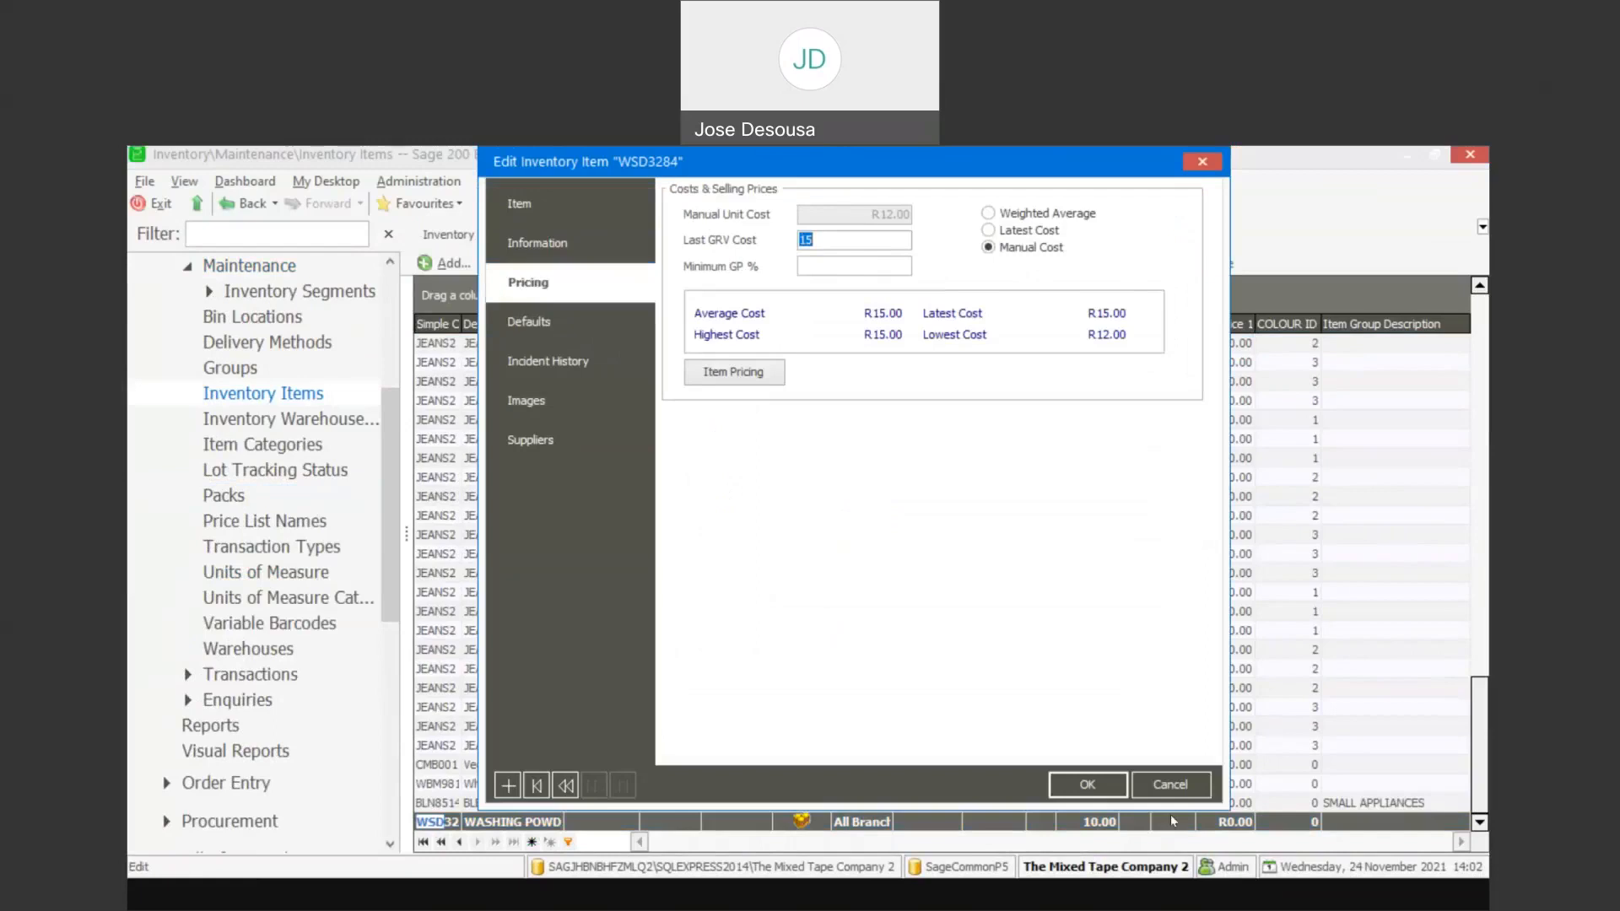
# Close the item record without saving and create a new Goods Received Voucher for the supplier Composite Engineering.
pyautogui.click(1191, 789)
pyautogui.moveTo(392, 508)
pyautogui.mouseDown()
pyautogui.moveTo(401, 571)
pyautogui.moveTo(400, 532)
pyautogui.mouseUp()
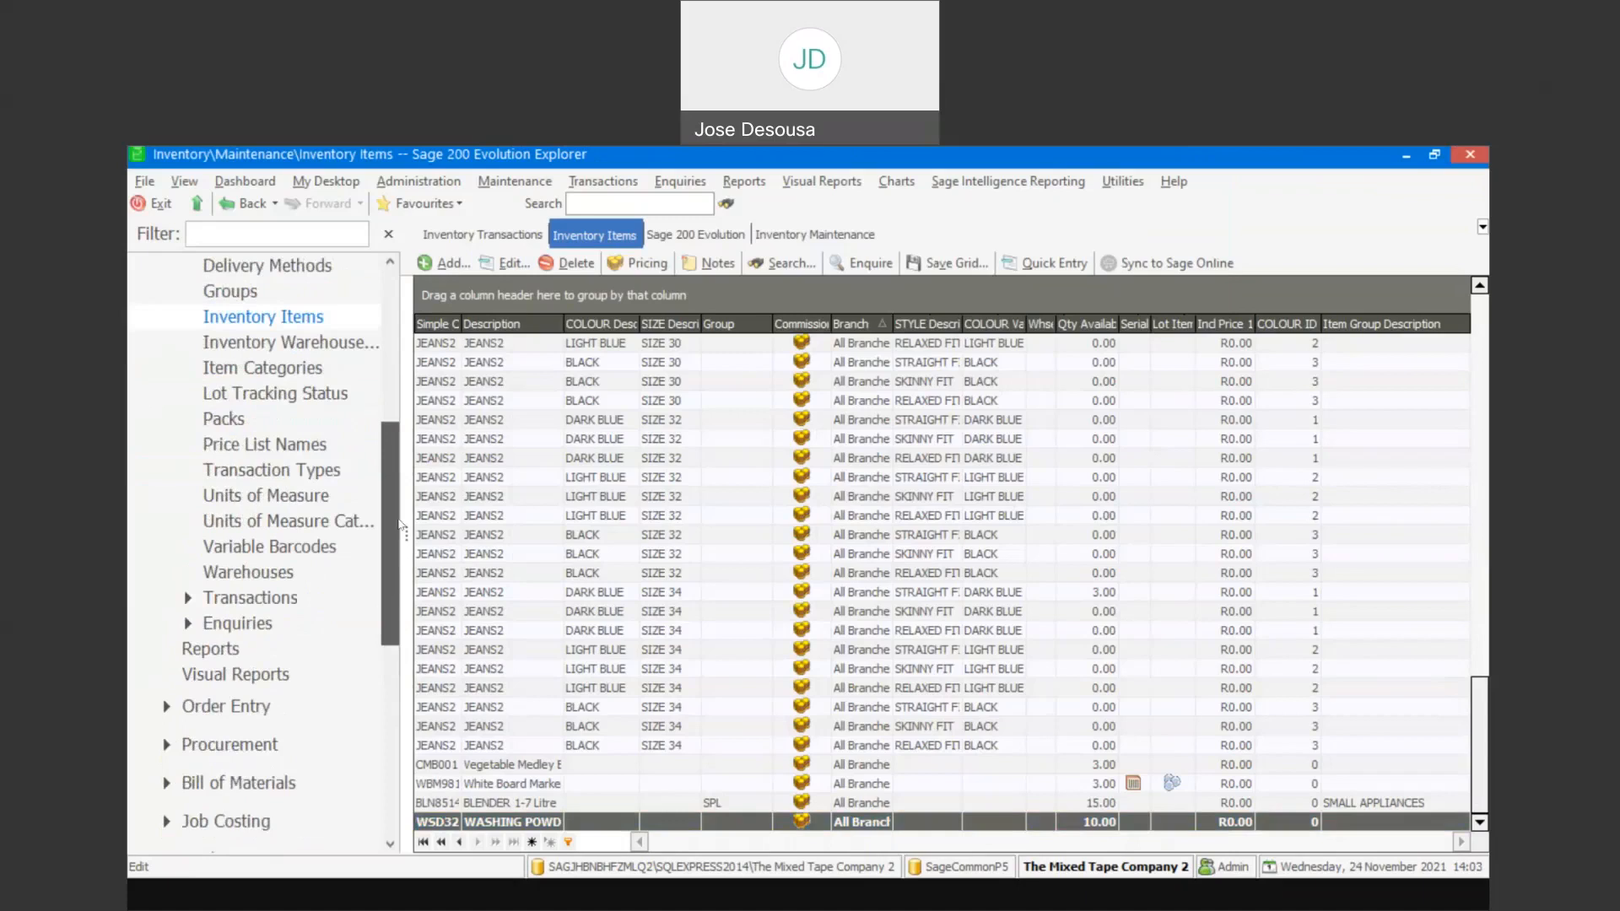
pyautogui.click(494, 235)
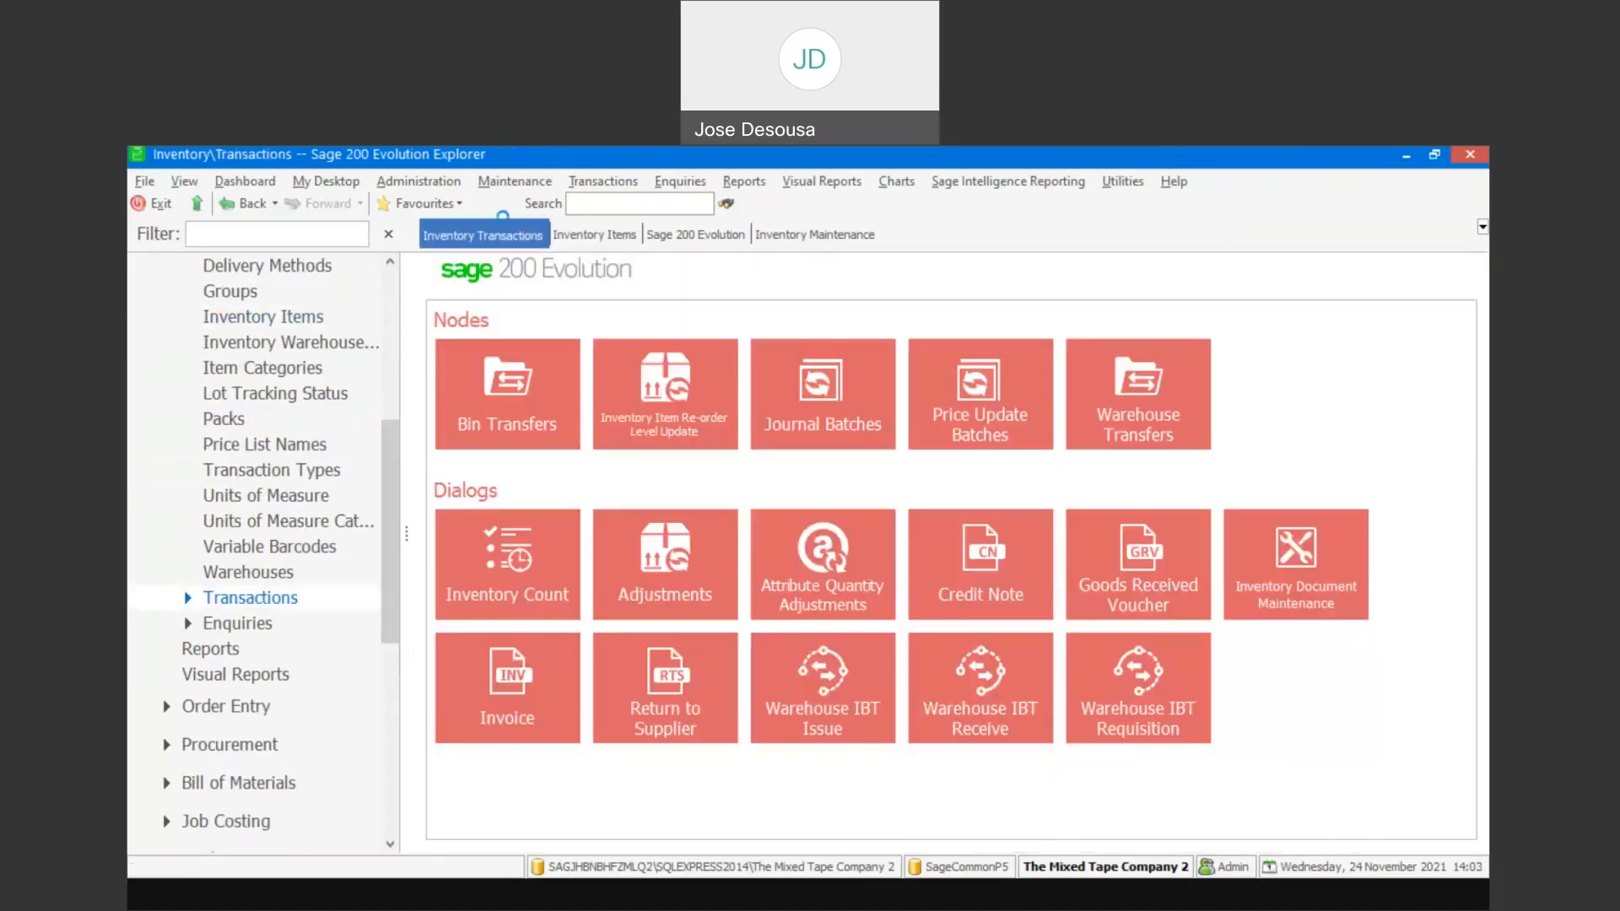
pyautogui.click(1150, 583)
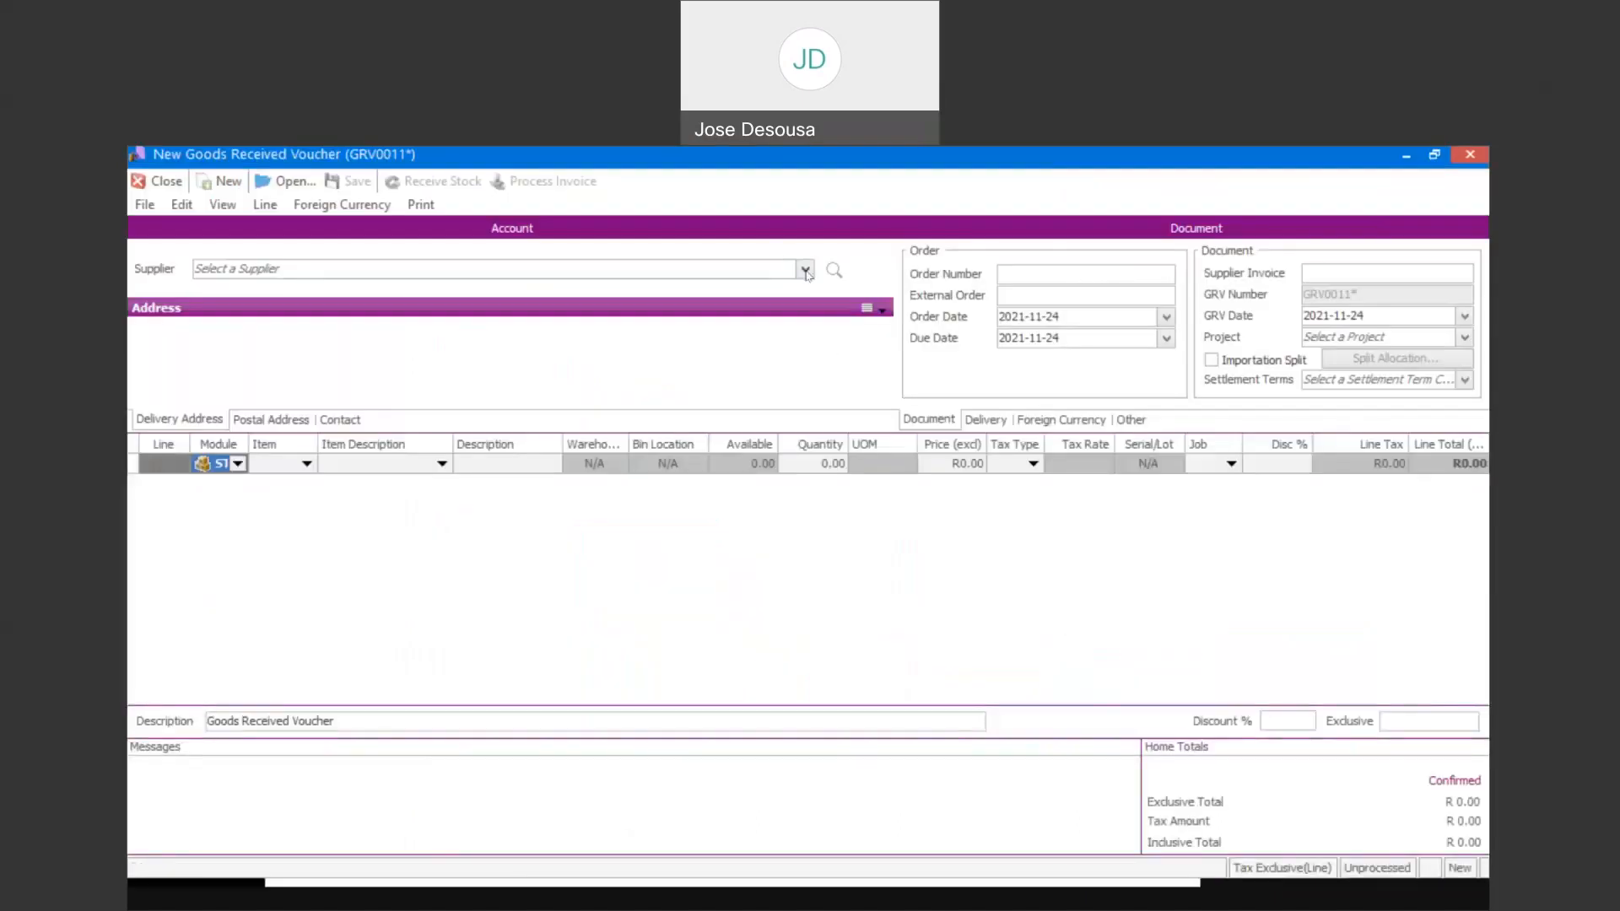
pyautogui.click(806, 270)
pyautogui.click(734, 327)
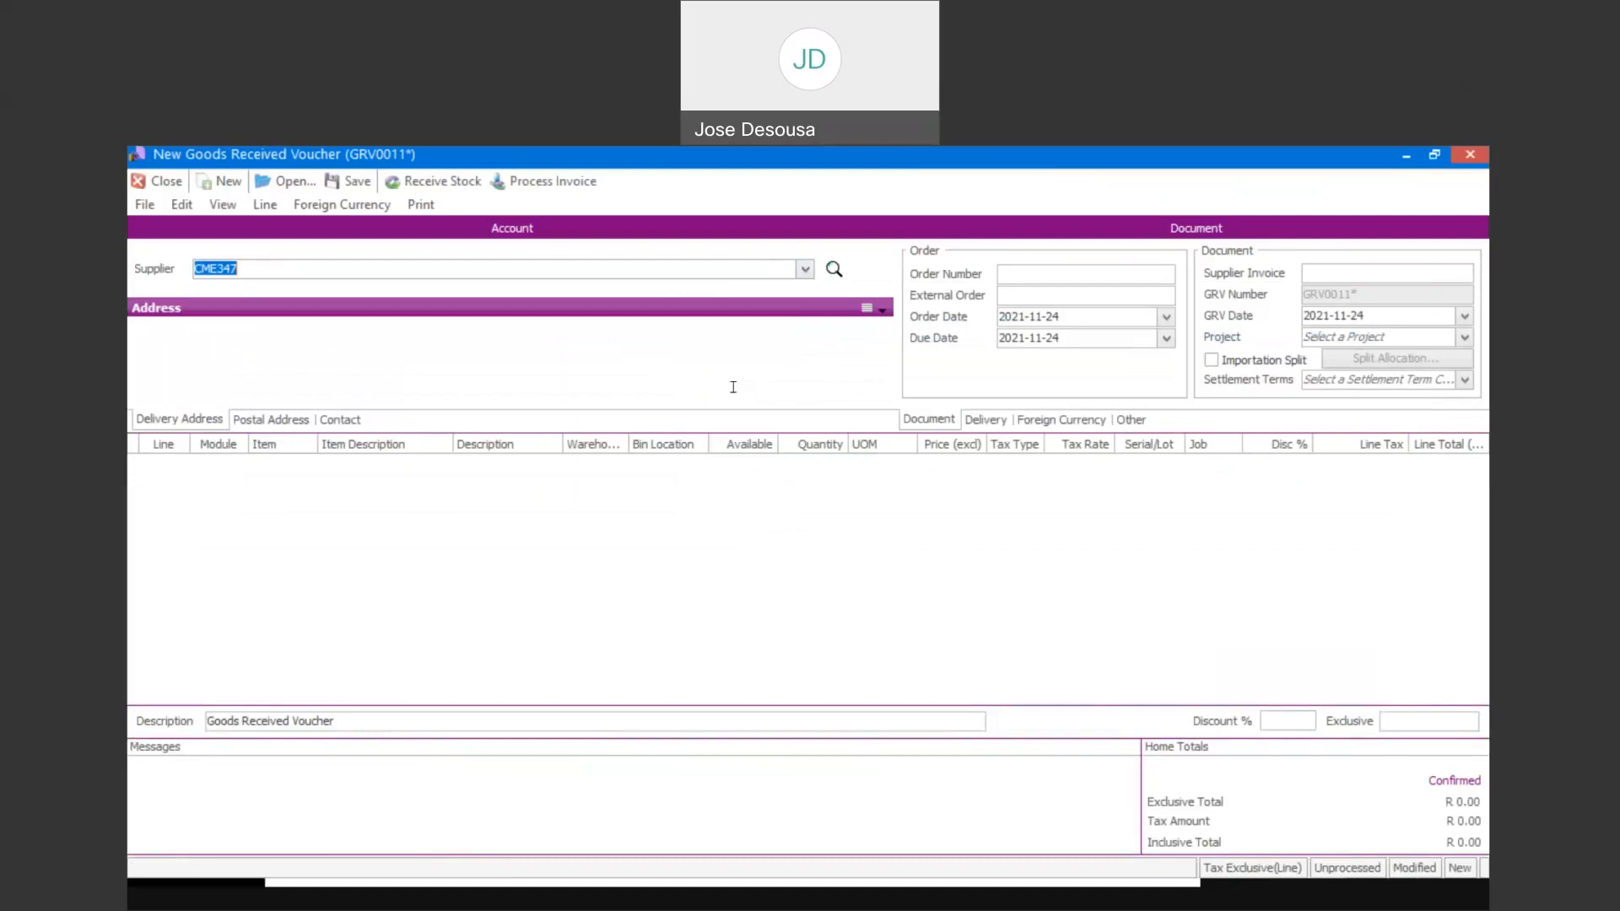
# Add a voucher line for item WSD3284 with quantity 5 and an exclusive price of R20.00.
pyautogui.click(616, 542)
pyautogui.click(271, 461)
pyautogui.write('wa')
pyautogui.press('Tab')
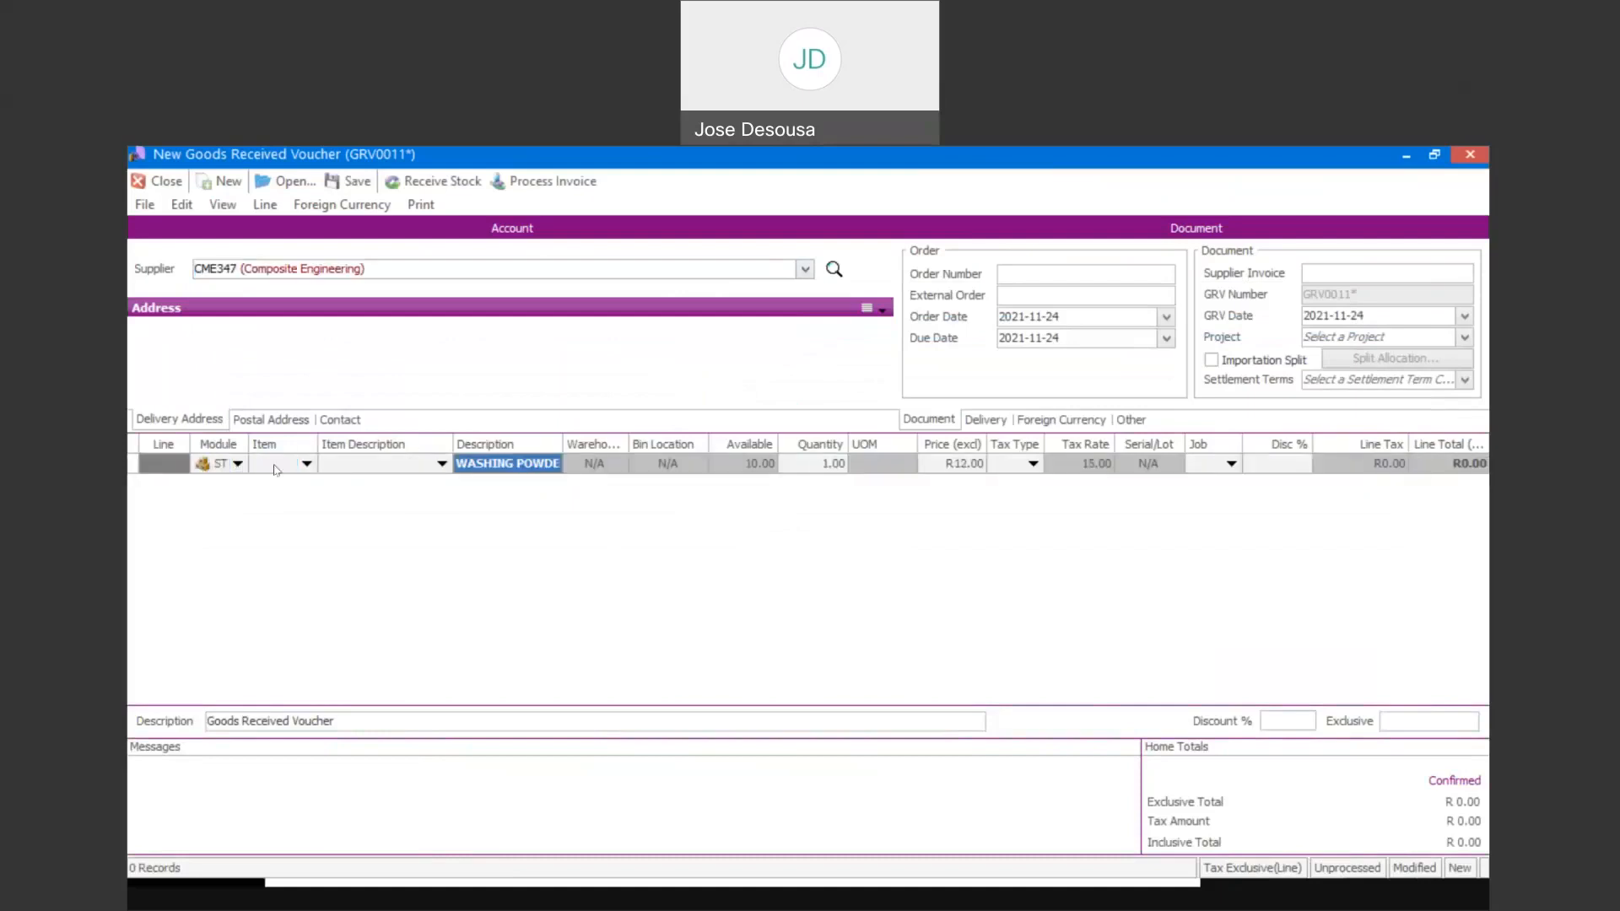
pyautogui.press('Tab')
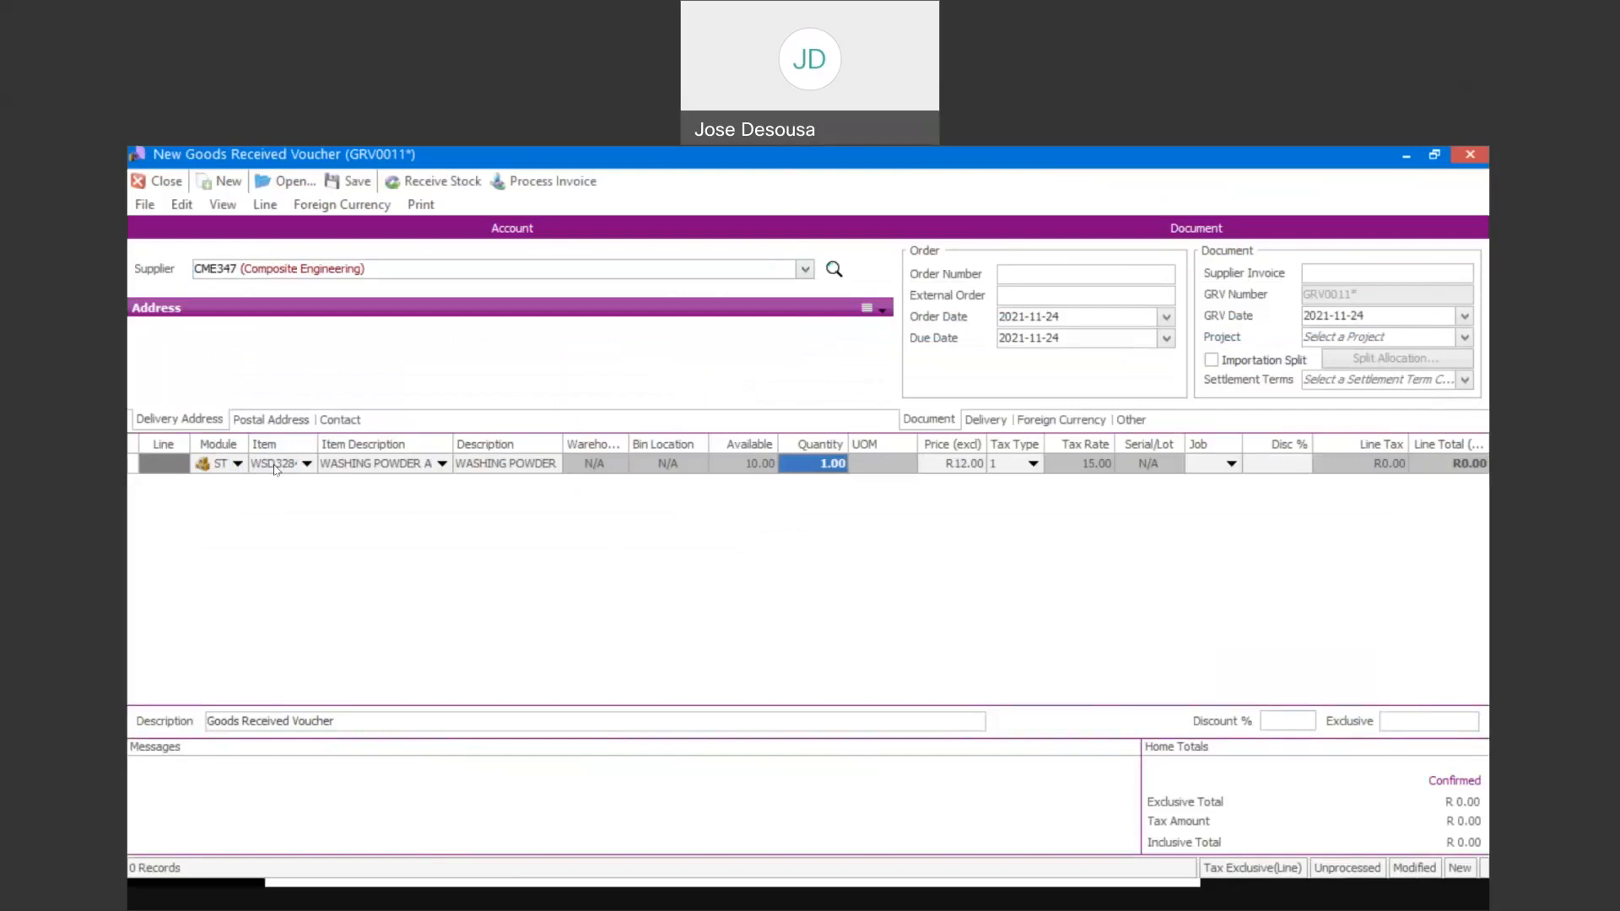
pyautogui.write('5')
pyautogui.press('Tab')
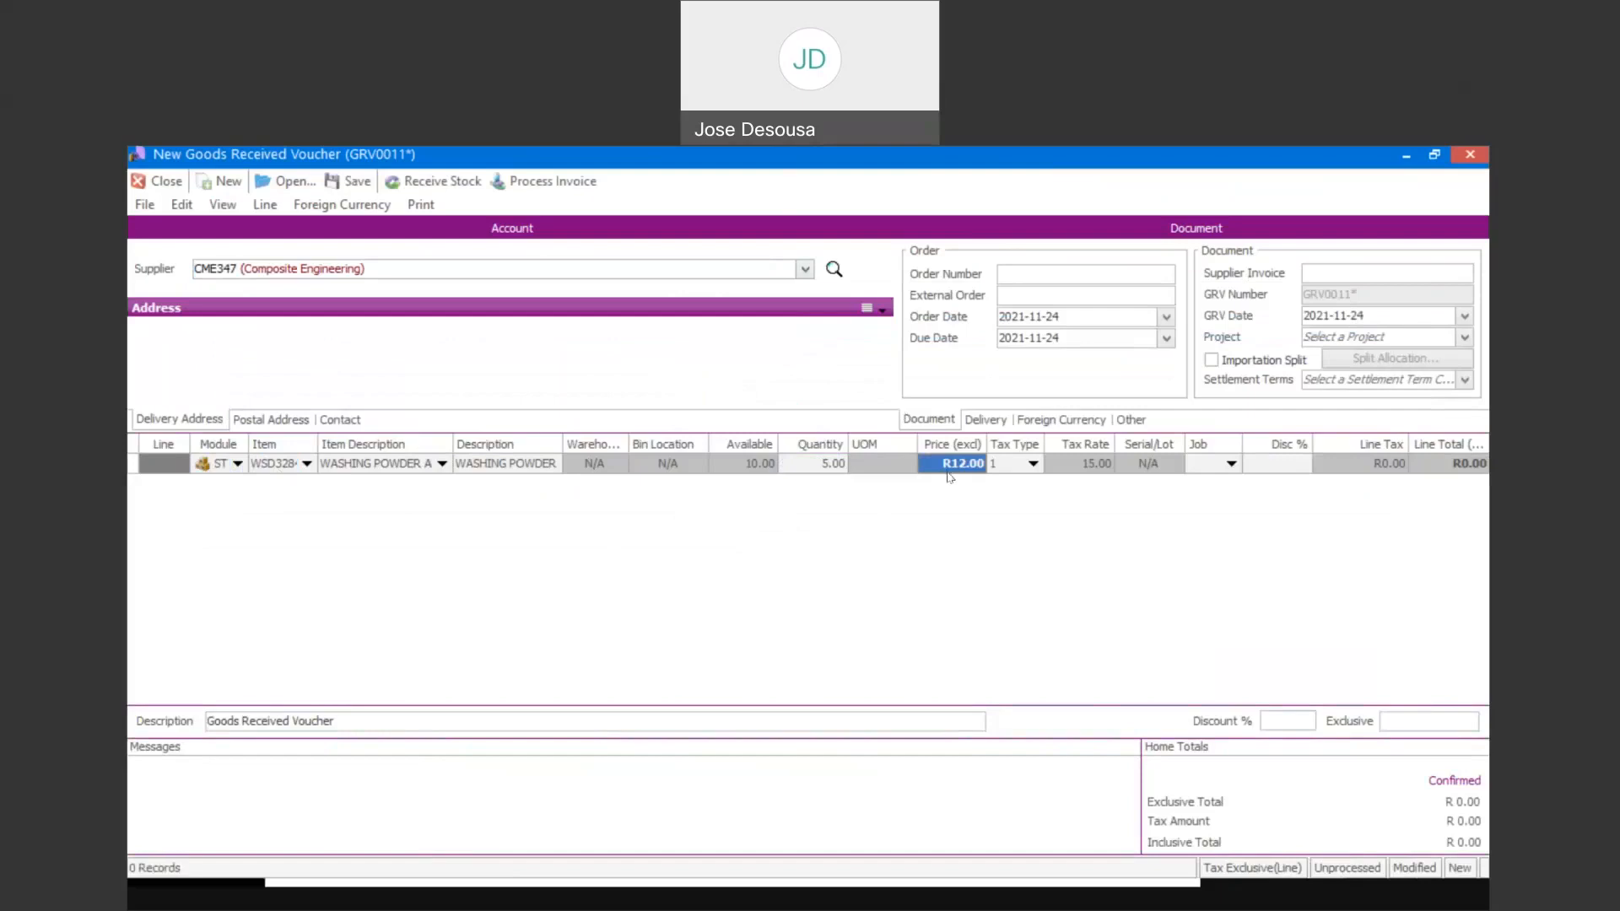
pyautogui.write('20')
pyautogui.press('Tab')
pyautogui.press('Tab')
pyautogui.press('Tab')
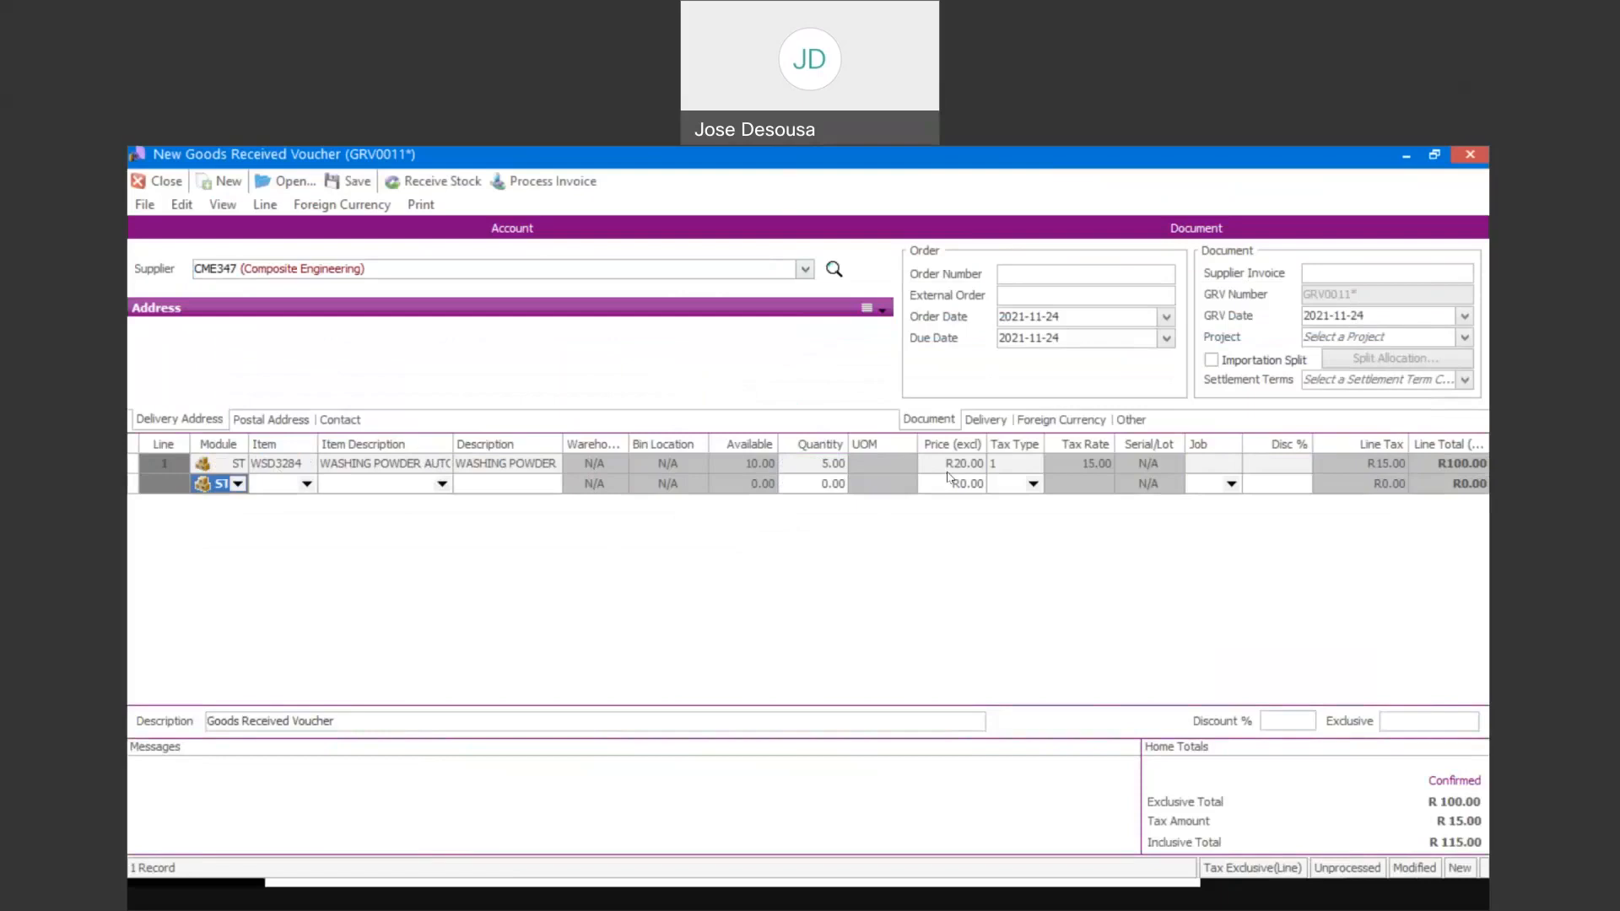
# Enter supplier invoice S34567, process the invoice without printing the voucher, and close the voucher window.
pyautogui.click(1316, 272)
pyautogui.write('S3')
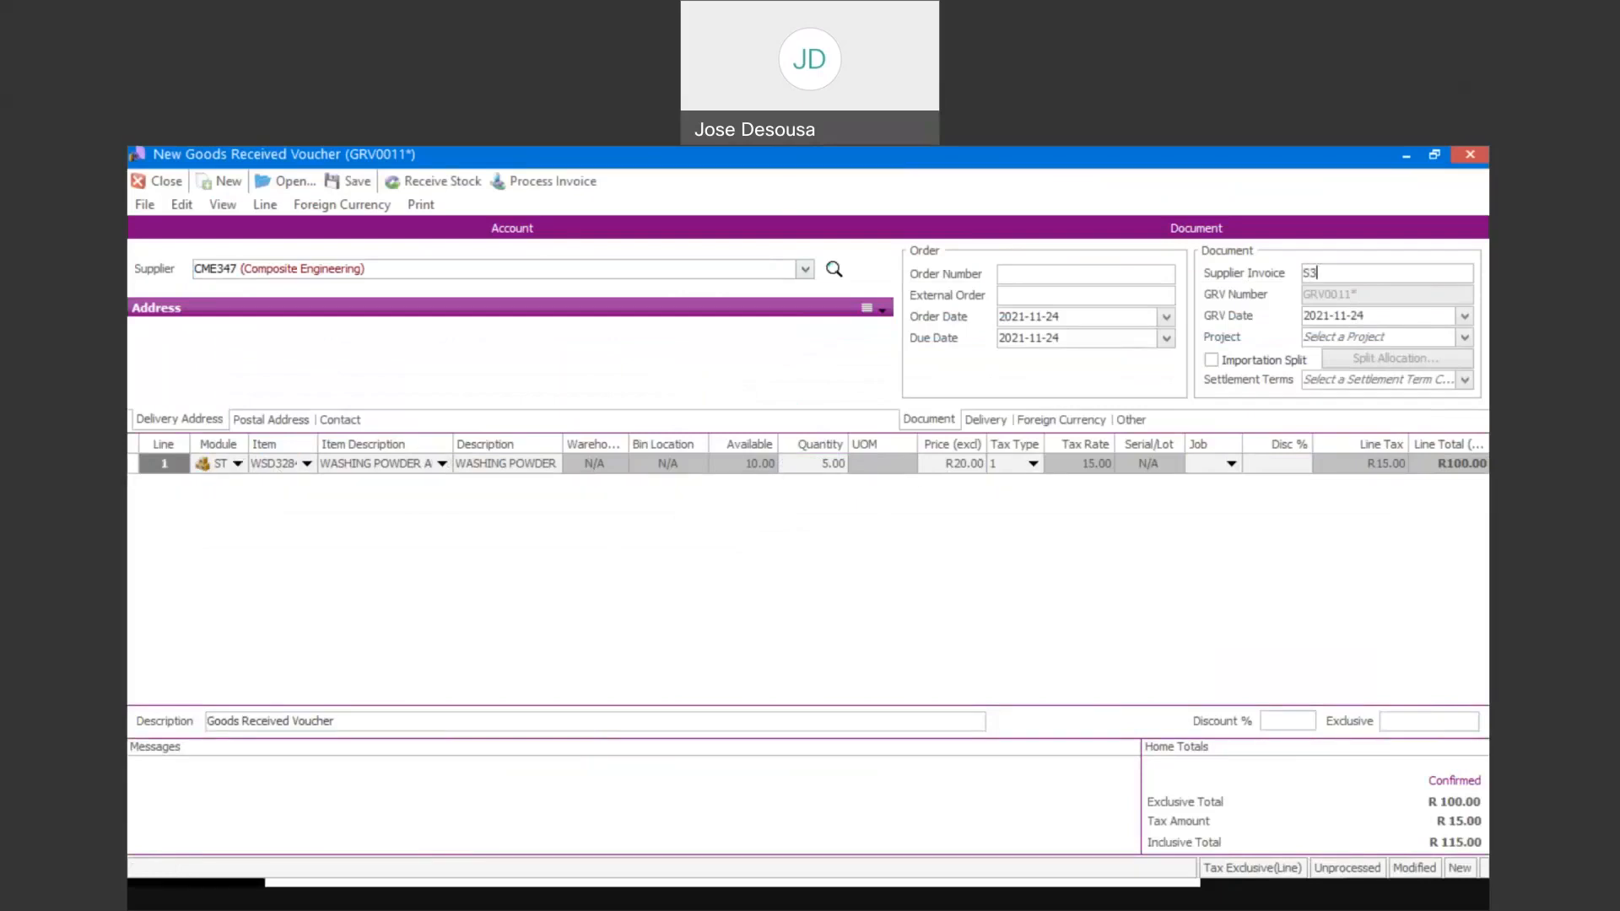
pyautogui.write('4567')
pyautogui.click(576, 172)
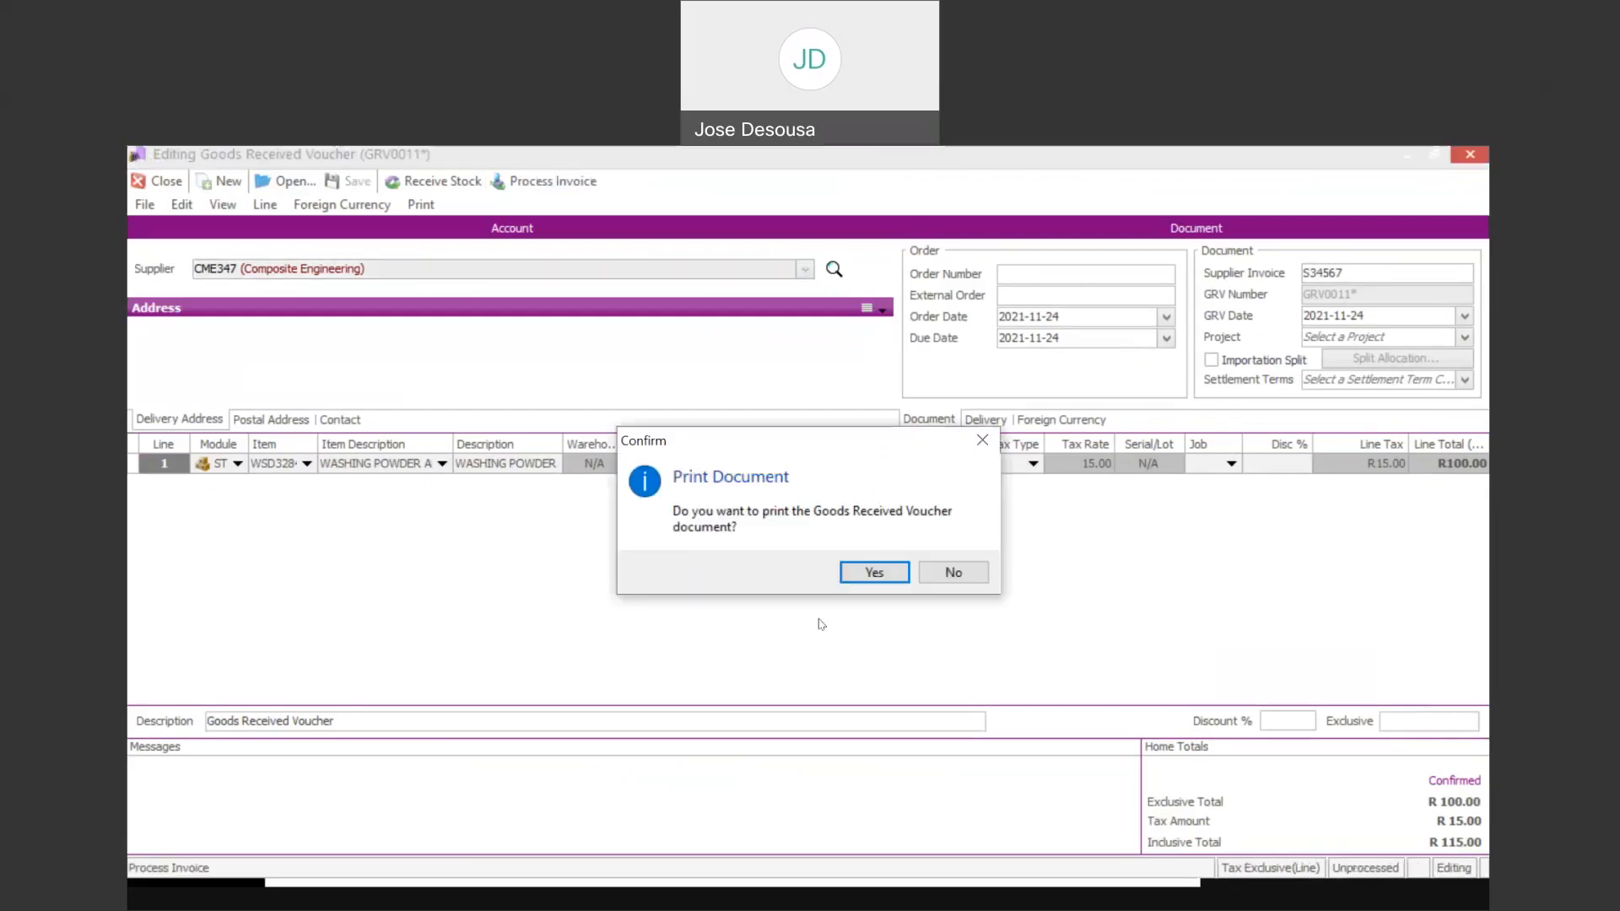
pyautogui.click(954, 565)
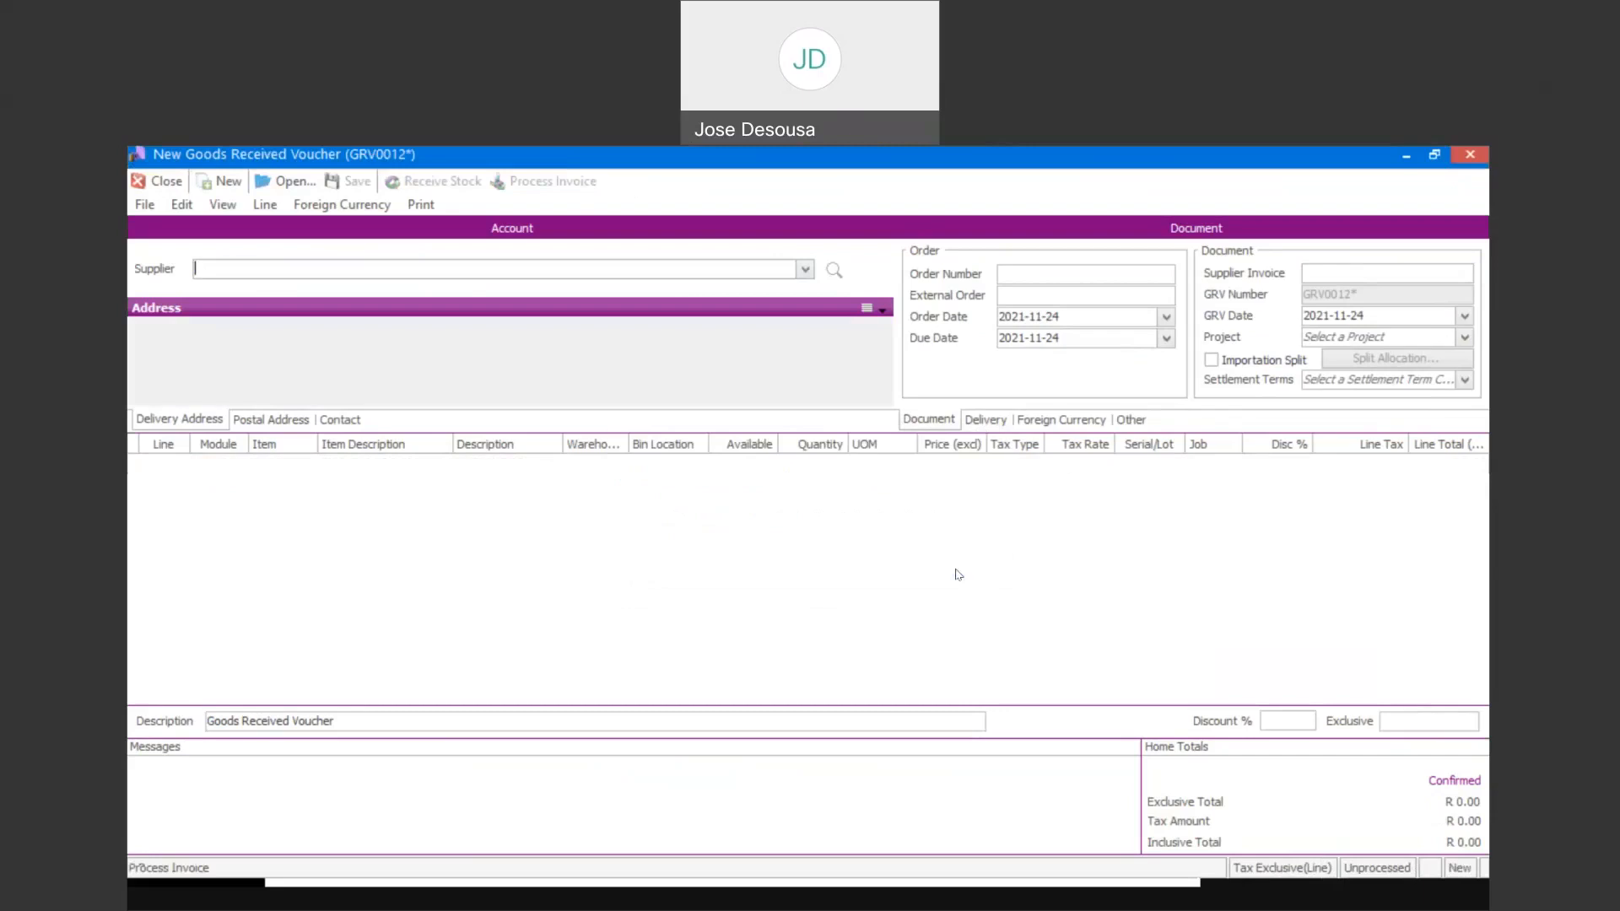
pyautogui.click(168, 182)
# Open the WSD3284 record from the inventory items list, examine its pricing and cost figures, and close it.
pyautogui.click(601, 236)
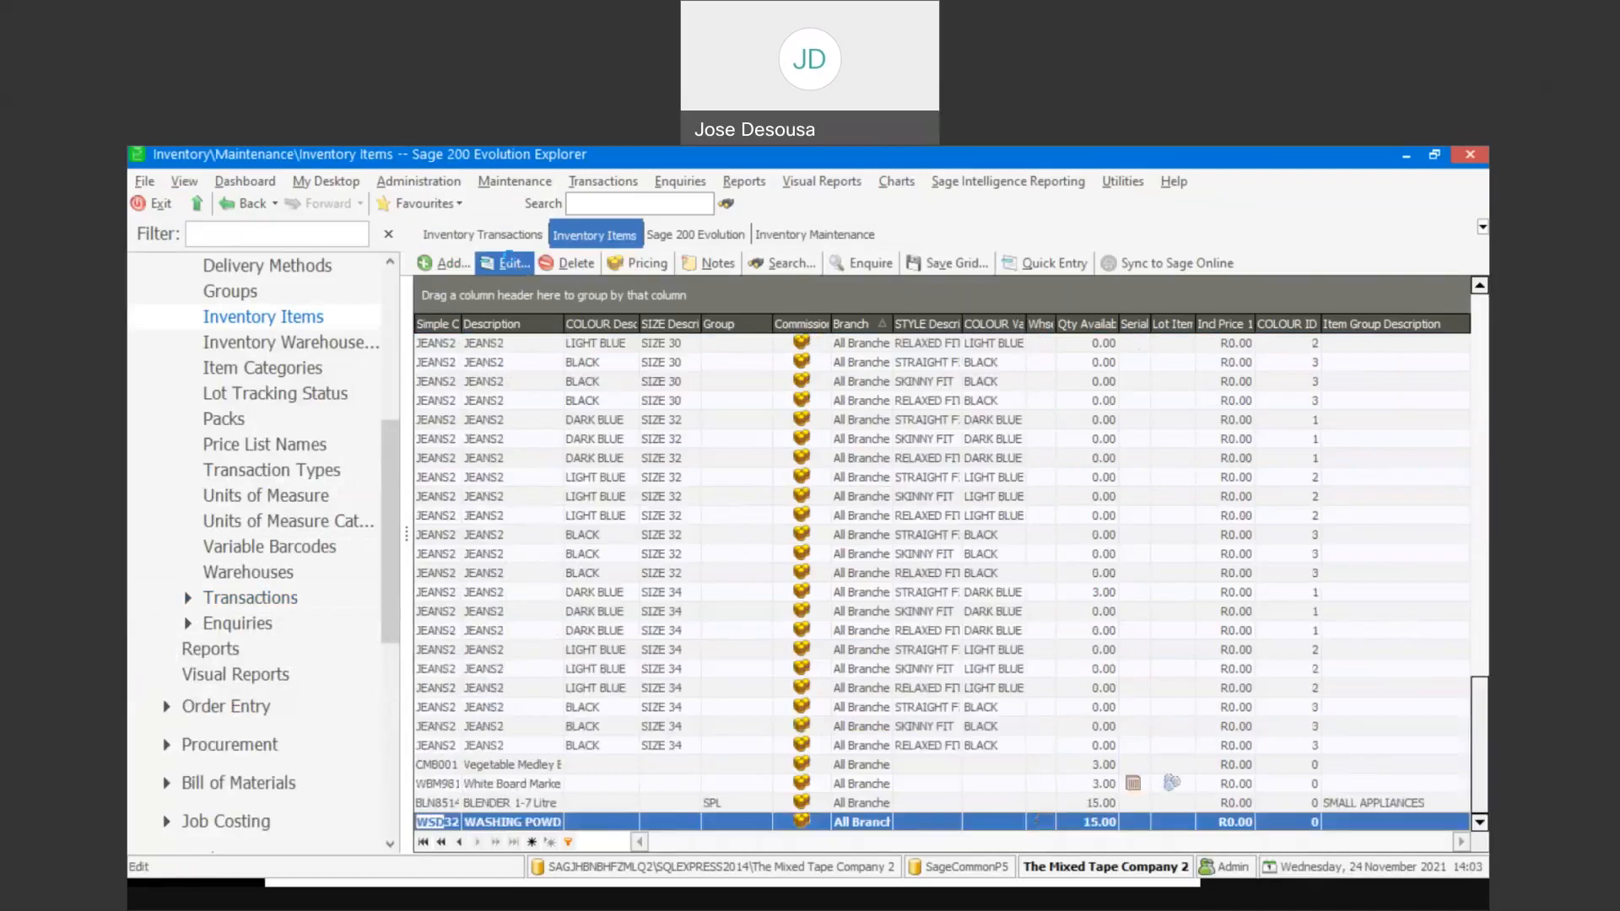
pyautogui.click(518, 268)
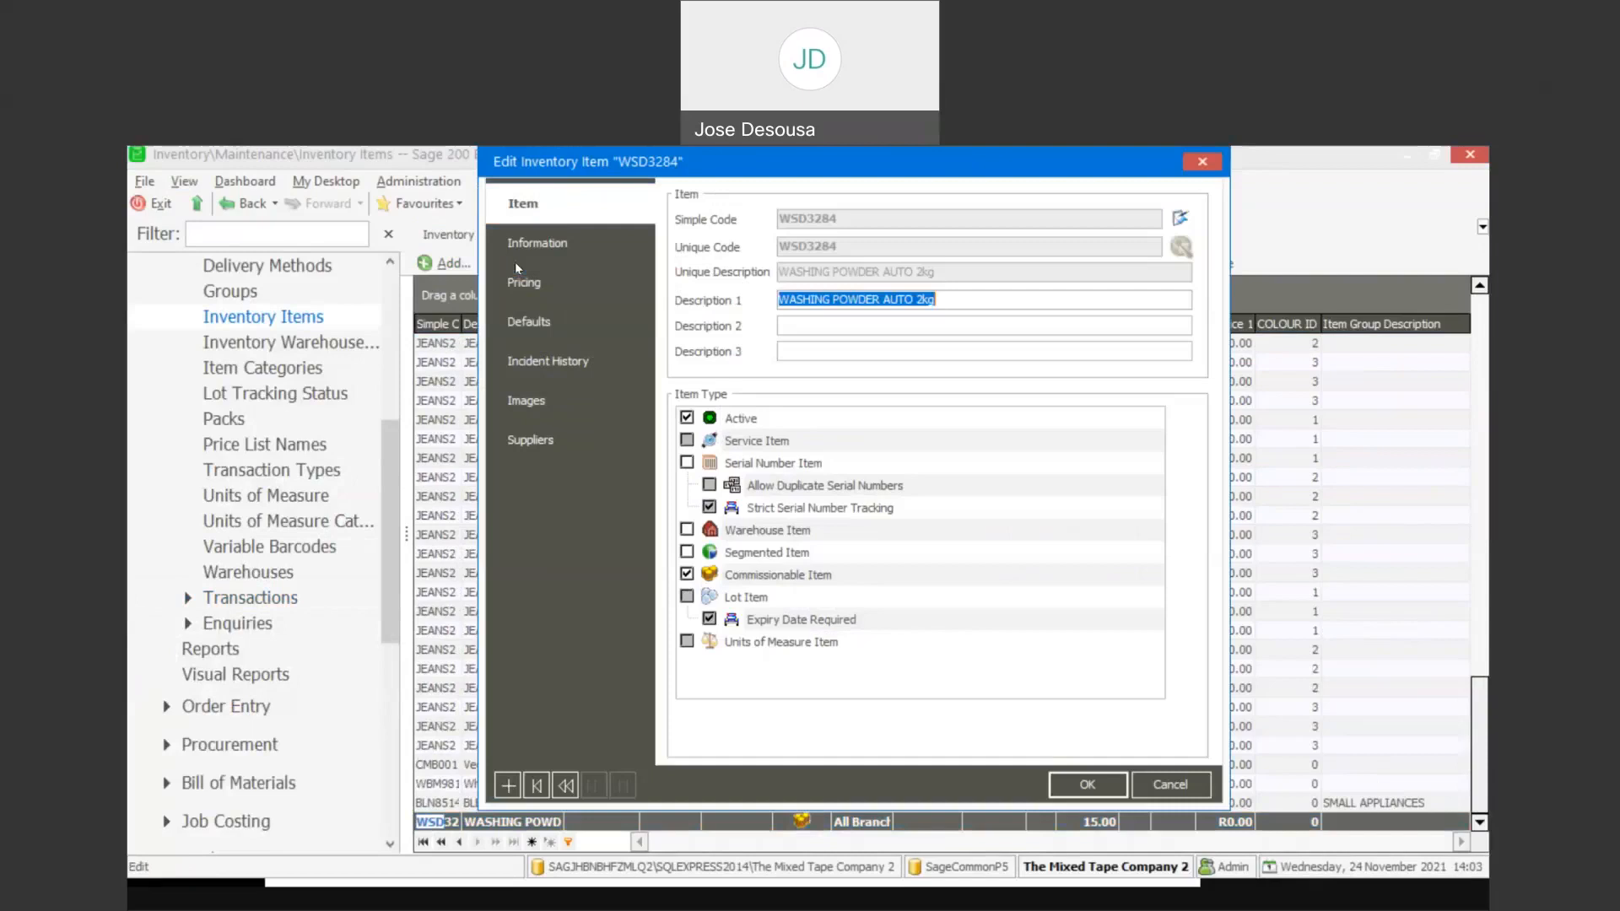
pyautogui.click(529, 282)
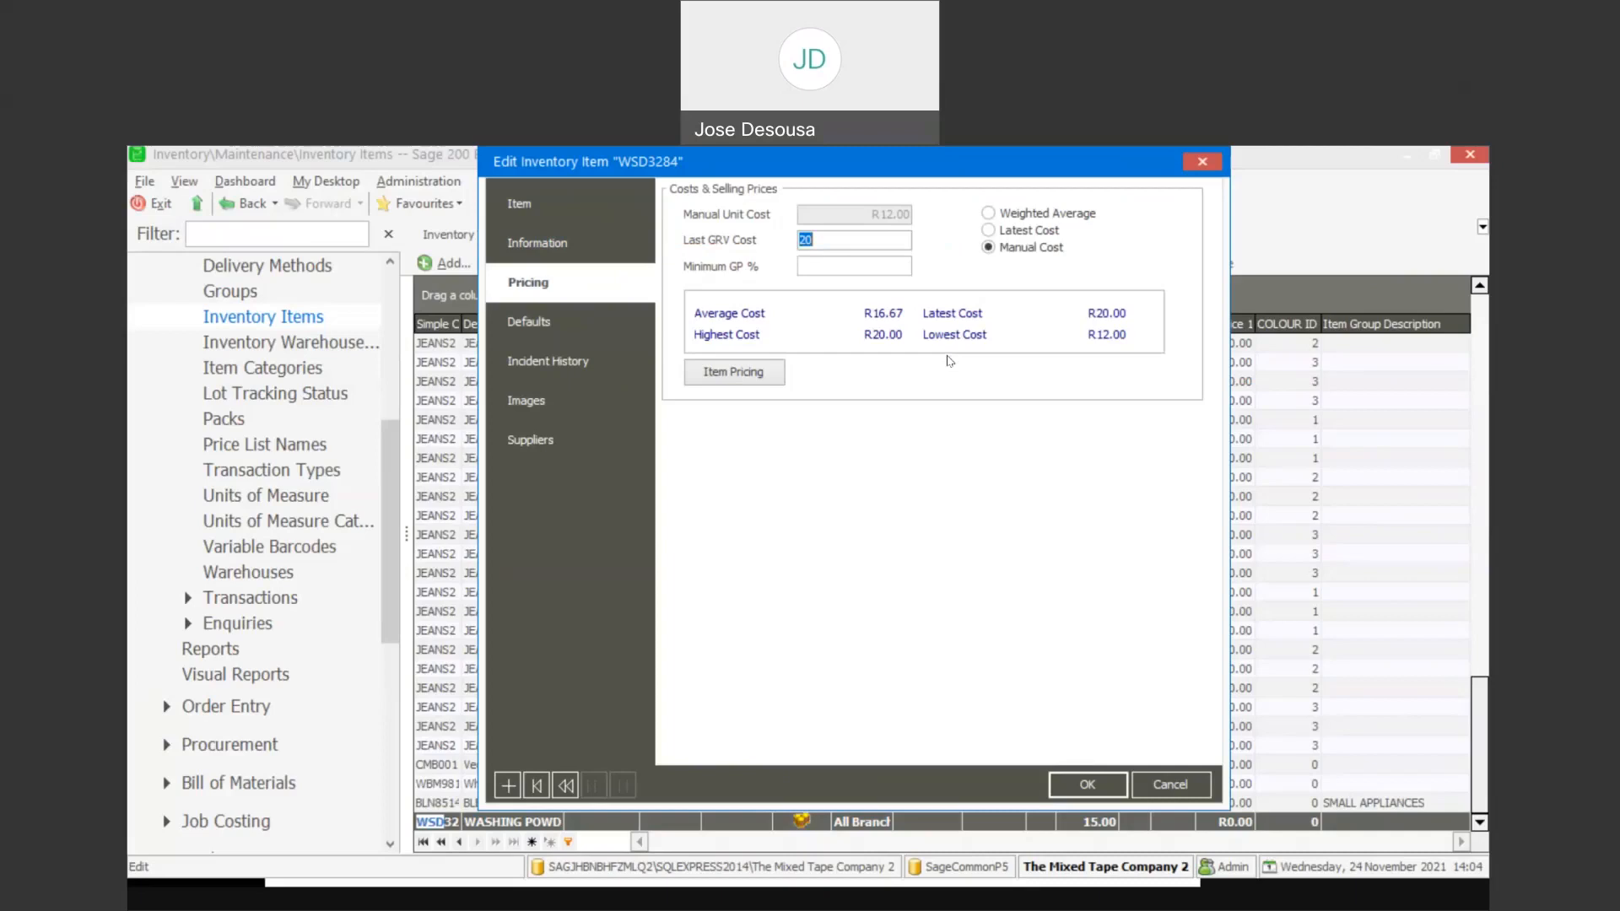
pyautogui.click(1083, 787)
# Open Inventory Adjustments from the inventory transactions and select item WSD3284.
pyautogui.click(362, 445)
pyautogui.moveTo(392, 452); pyautogui.dragTo(388, 415)
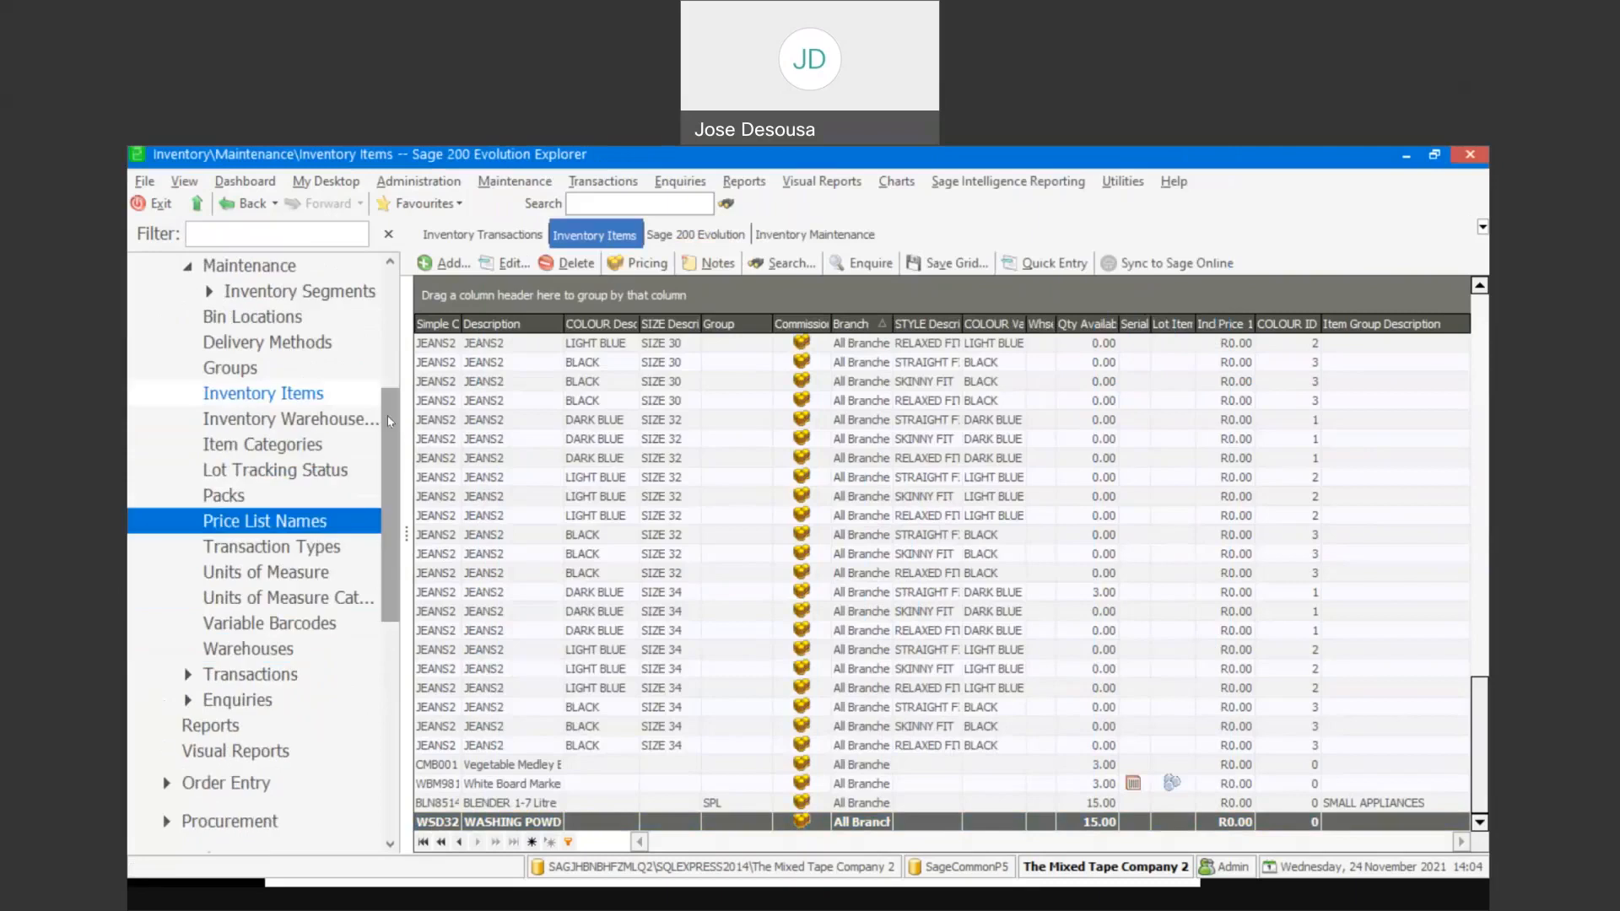
pyautogui.moveTo(387, 416)
pyautogui.mouseDown()
pyautogui.moveTo(392, 461)
pyautogui.moveTo(398, 403)
pyautogui.mouseUp()
pyautogui.scroll(-3, 398, 402)
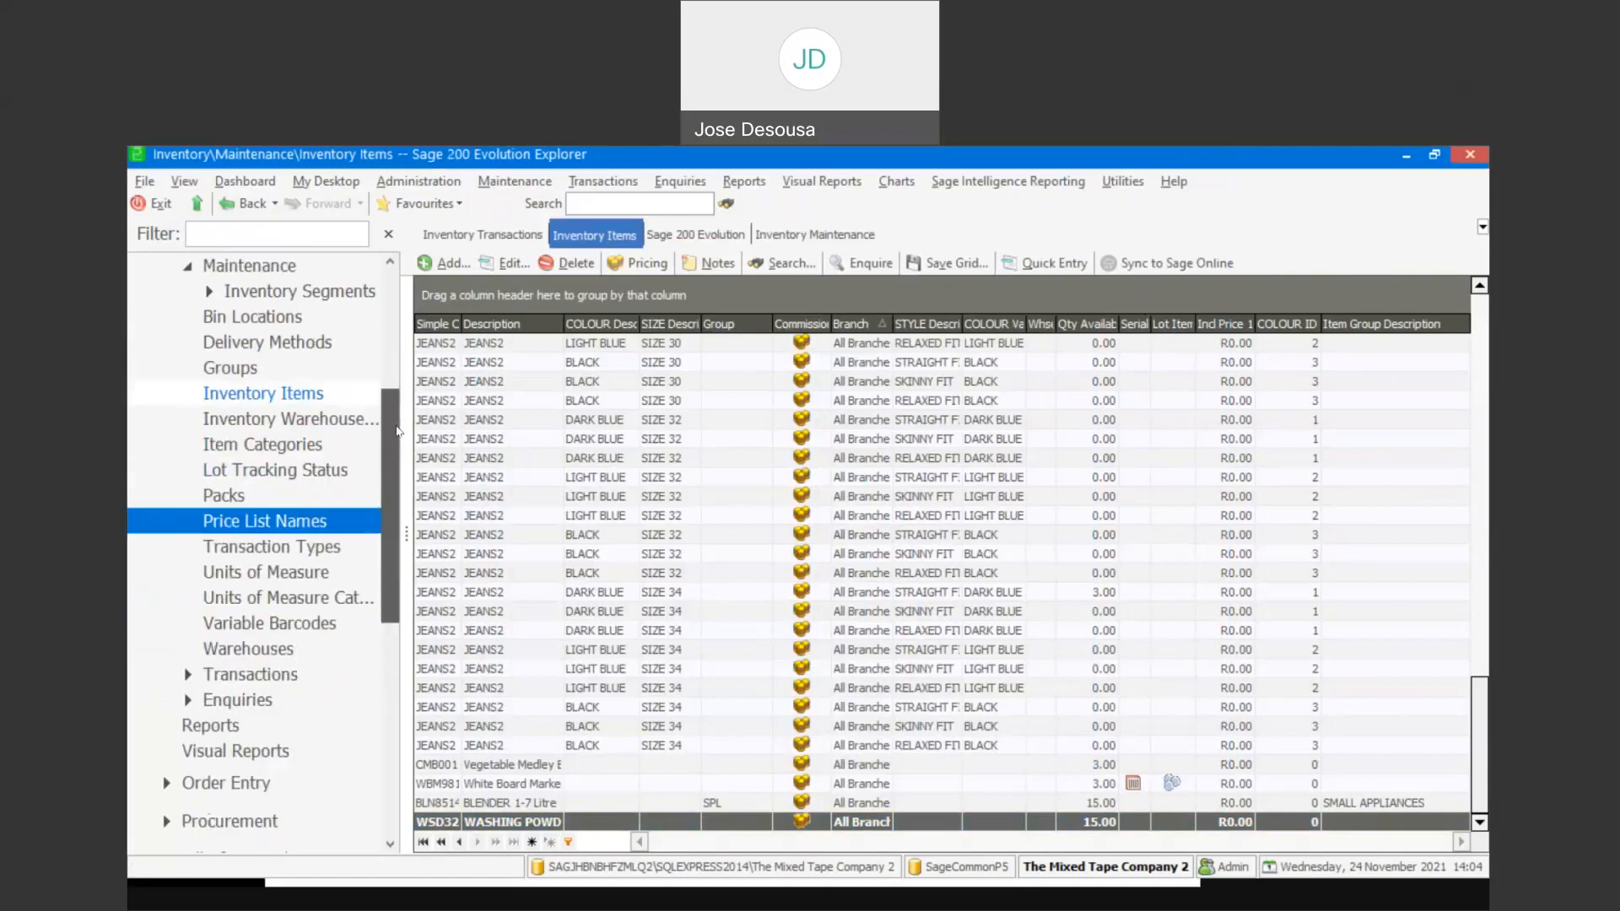
pyautogui.click(282, 668)
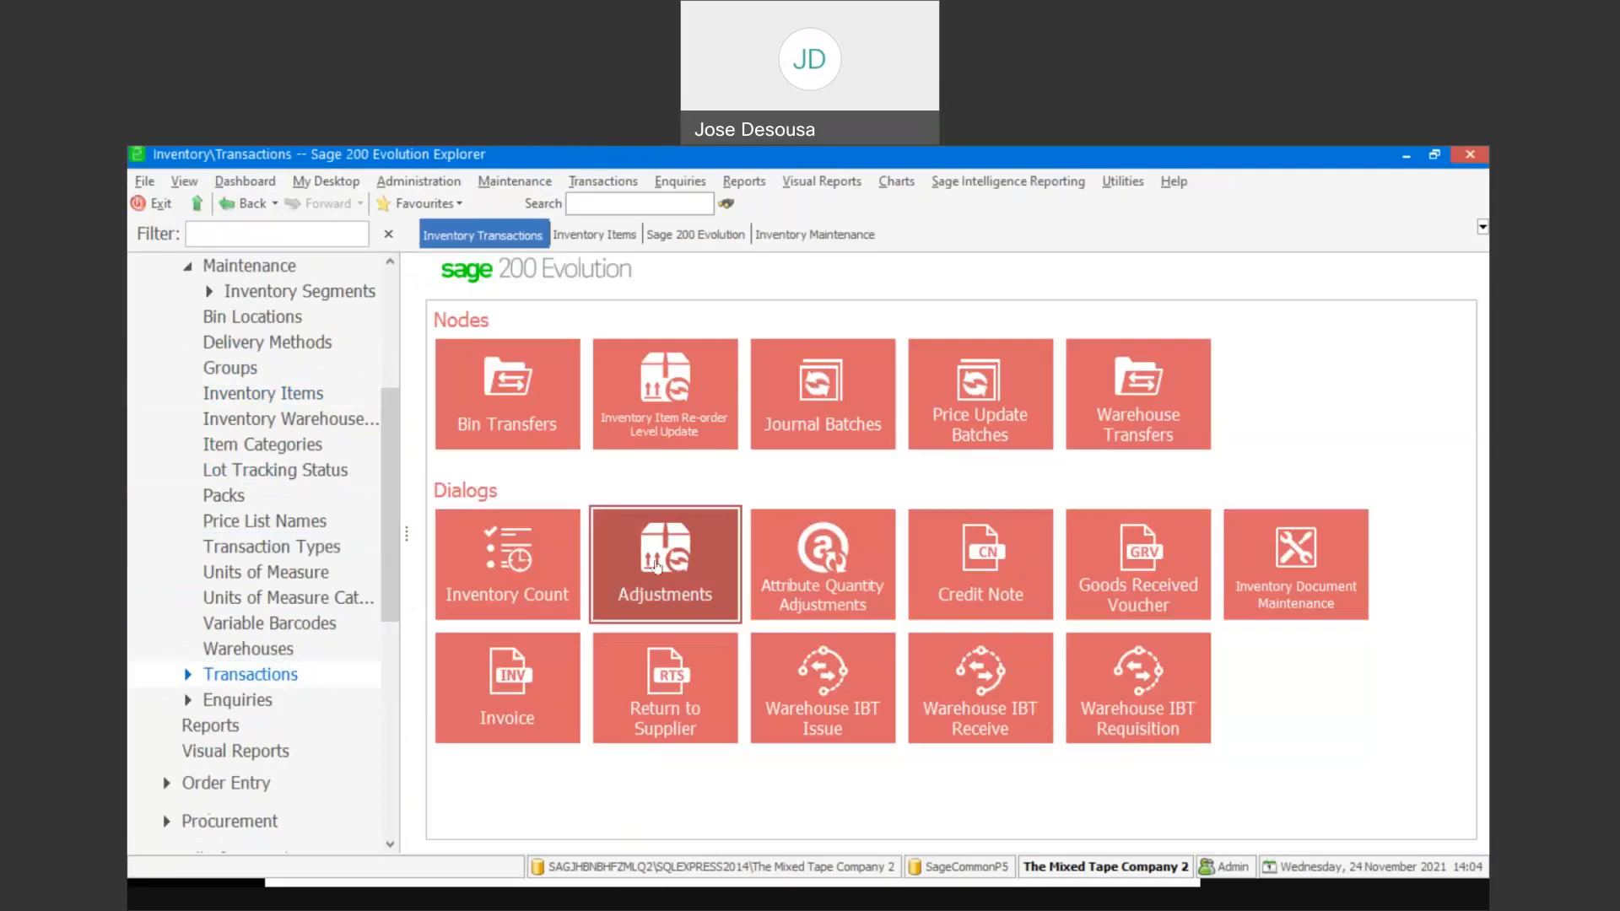
pyautogui.click(657, 565)
pyautogui.write('WSD')
pyautogui.press('Tab')
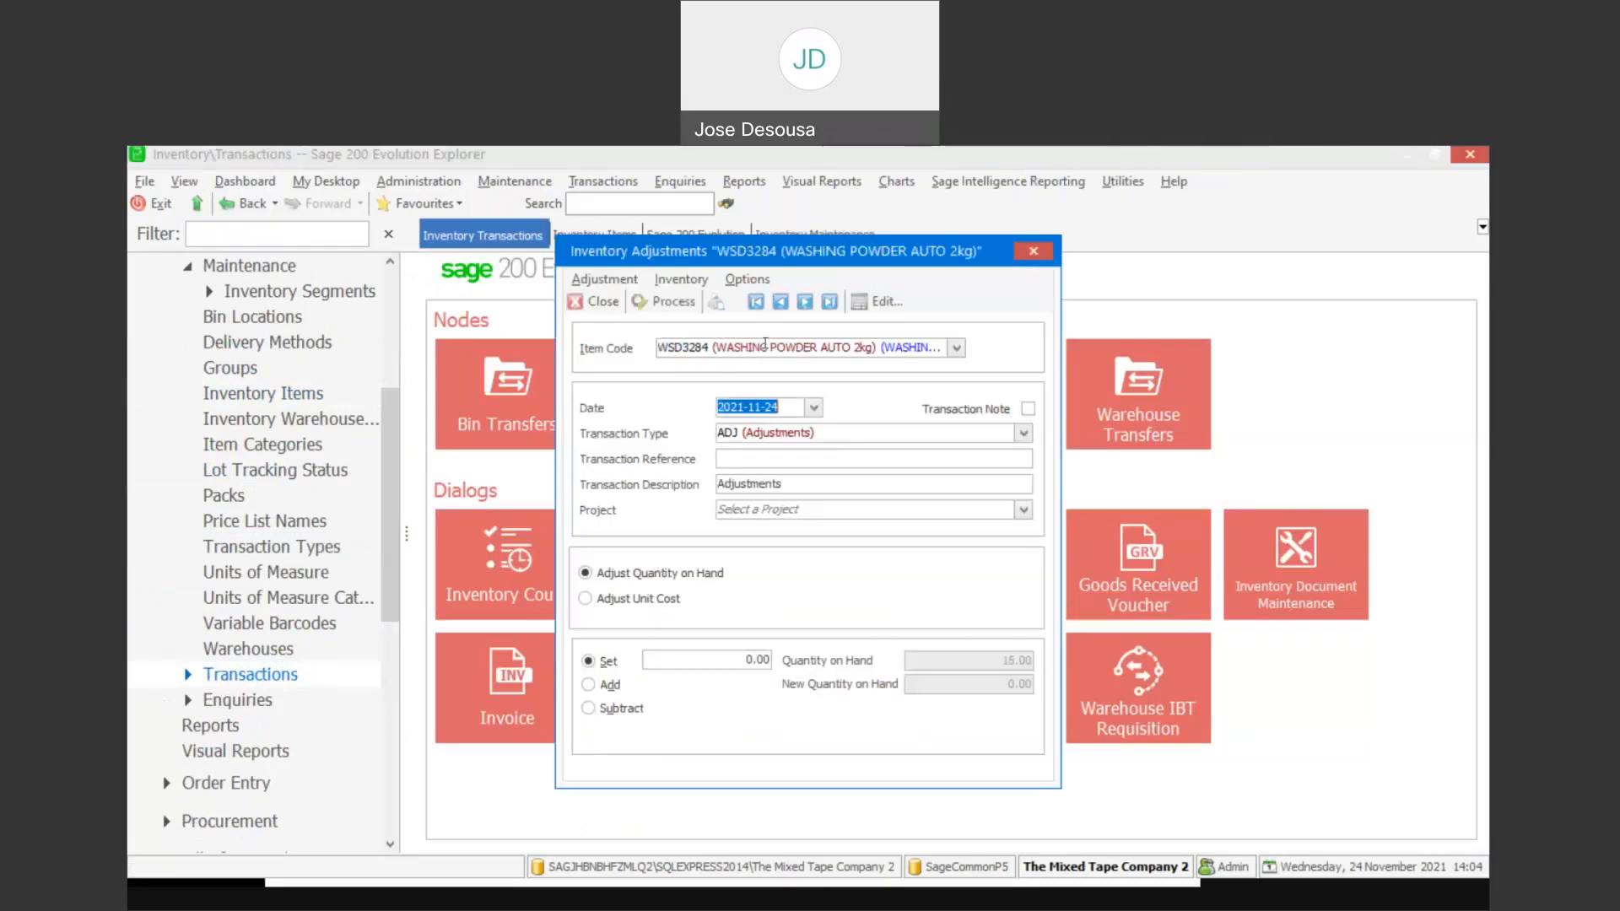
# Enter the transaction reference Cost Update and choose to adjust the item's unit cost.
pyautogui.press('Tab')
pyautogui.press('Tab')
pyautogui.write('Cost ')
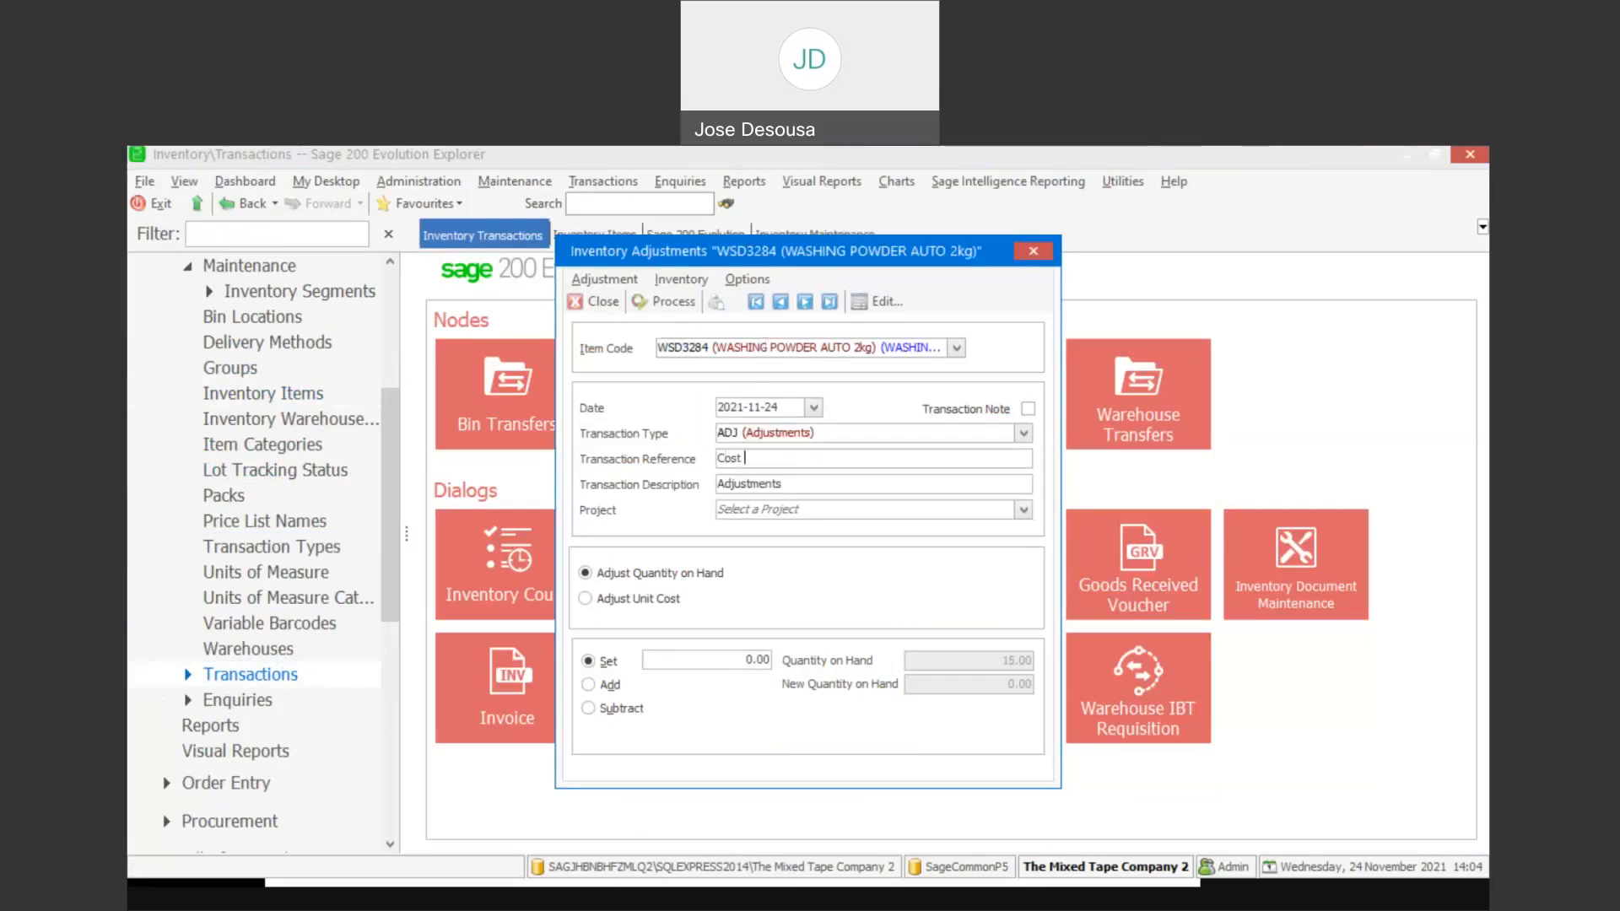
pyautogui.write('Update')
pyautogui.click(594, 601)
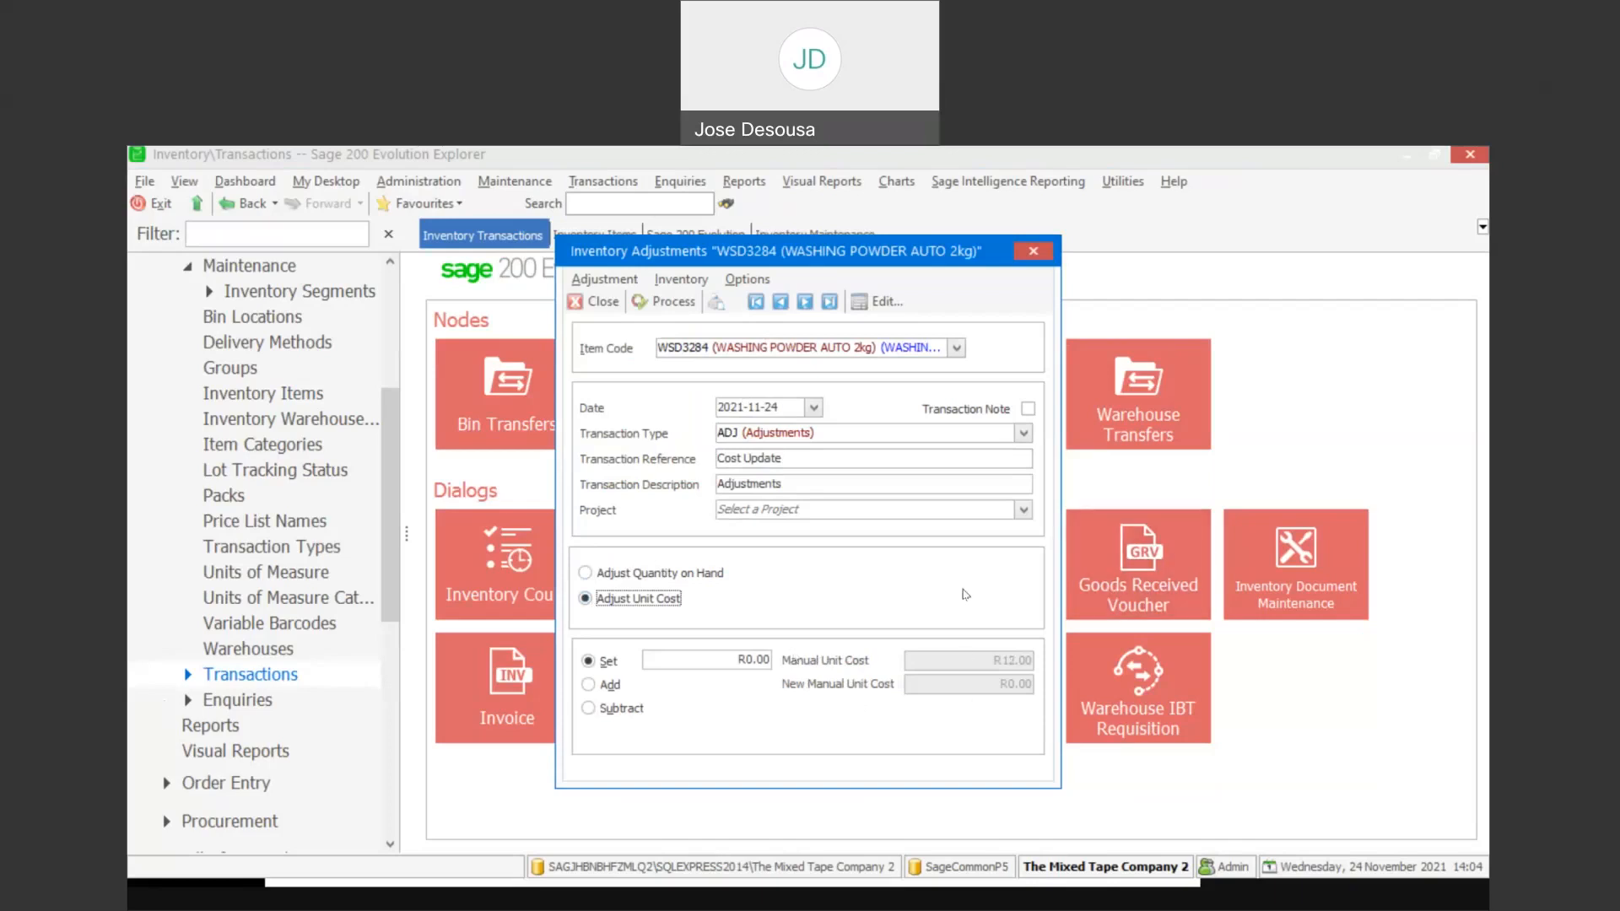
# Set the manual unit cost to R16.00, process the adjustment, and close the adjustments window.
pyautogui.click(701, 659)
pyautogui.write('16')
pyautogui.press('Tab')
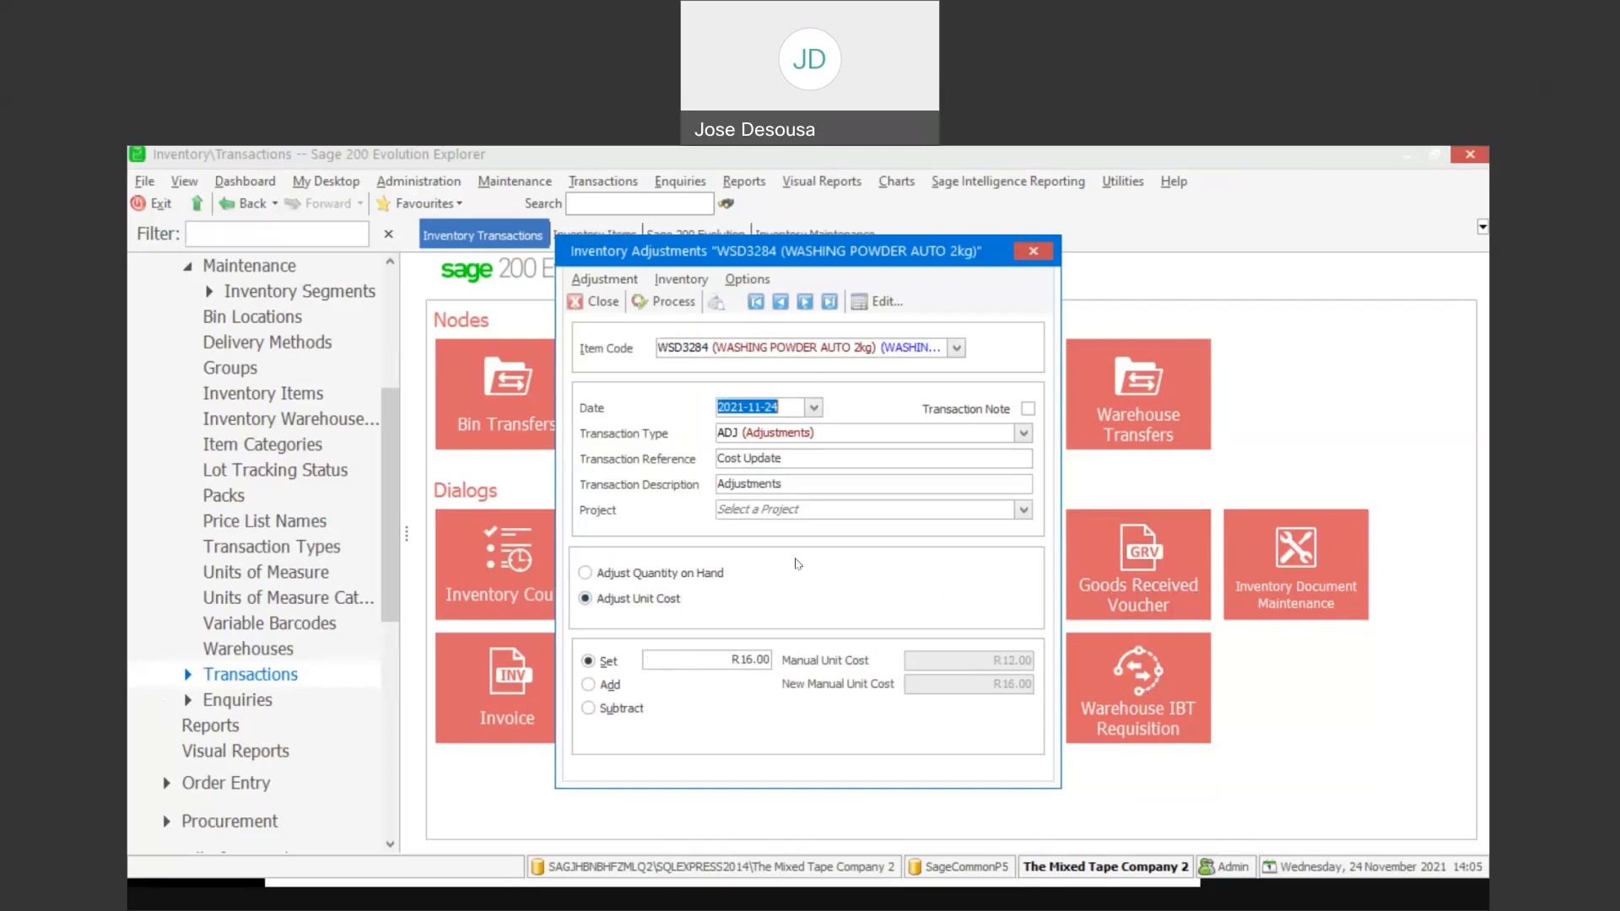
pyautogui.click(668, 305)
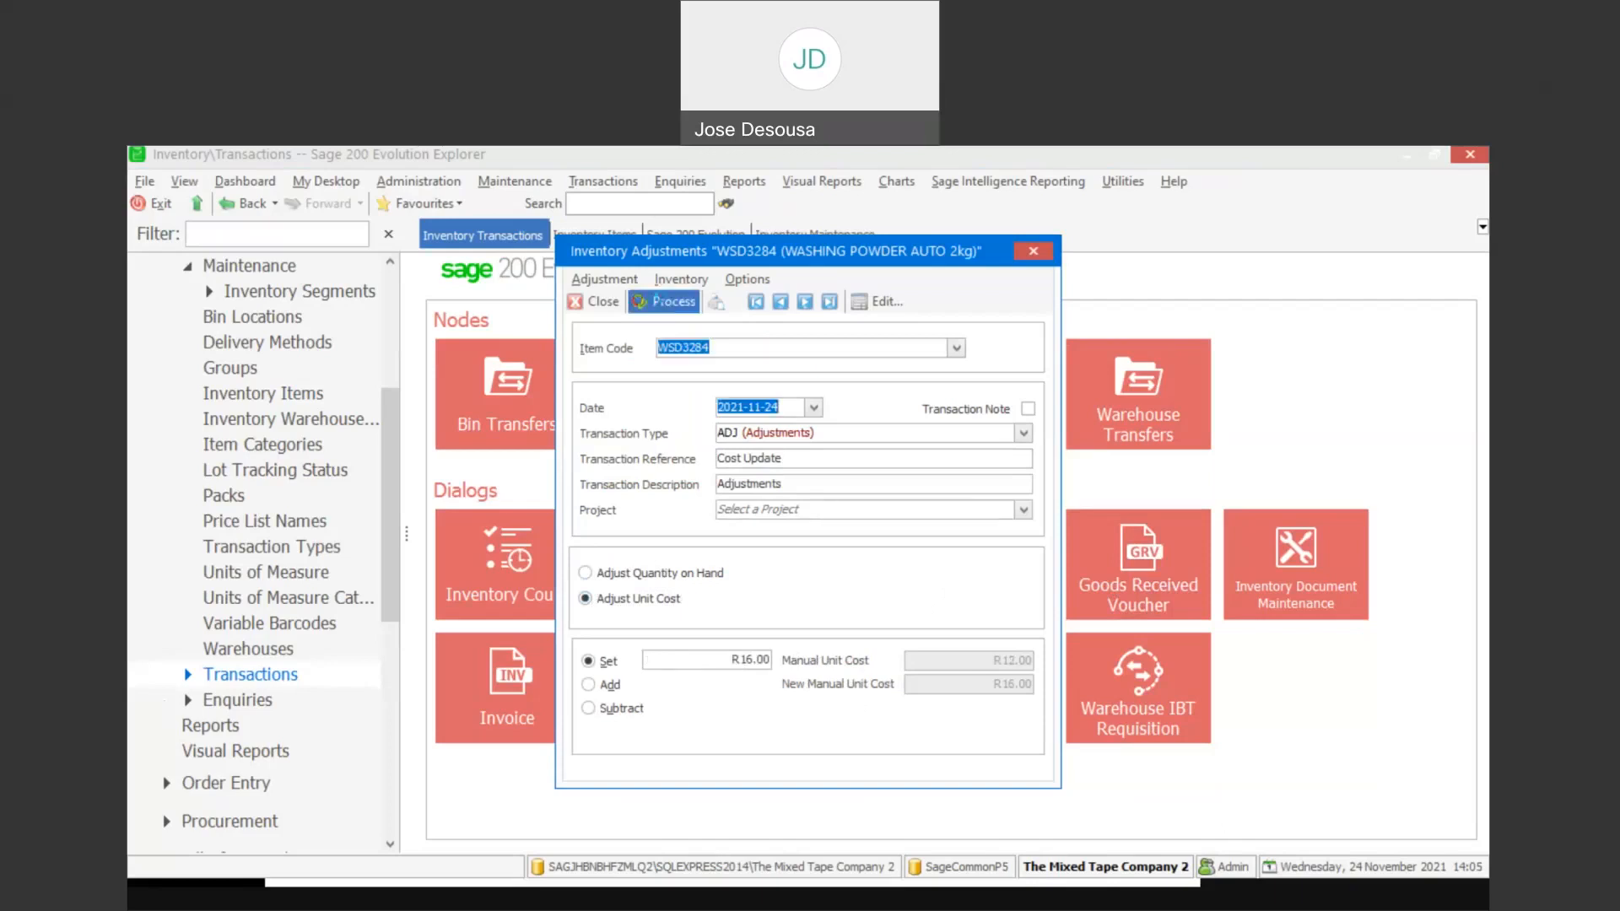
pyautogui.click(604, 302)
# Find WSD3284 in the inventory items list and check the cost figures in its record after the adjustment.
pyautogui.click(355, 394)
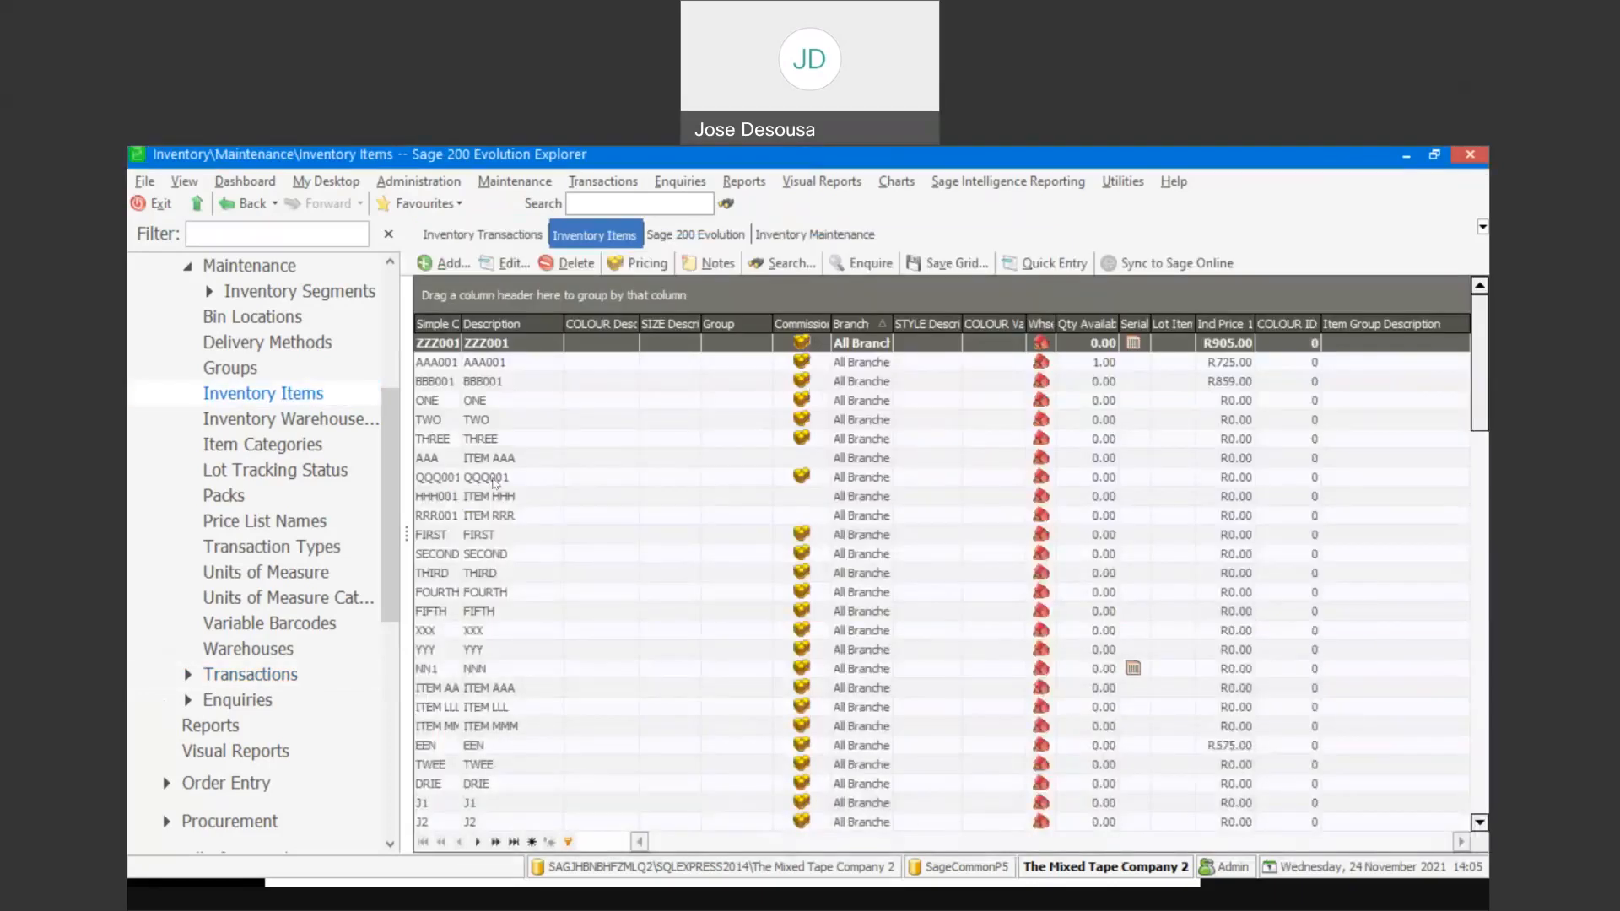
pyautogui.click(490, 482)
pyautogui.write('ws')
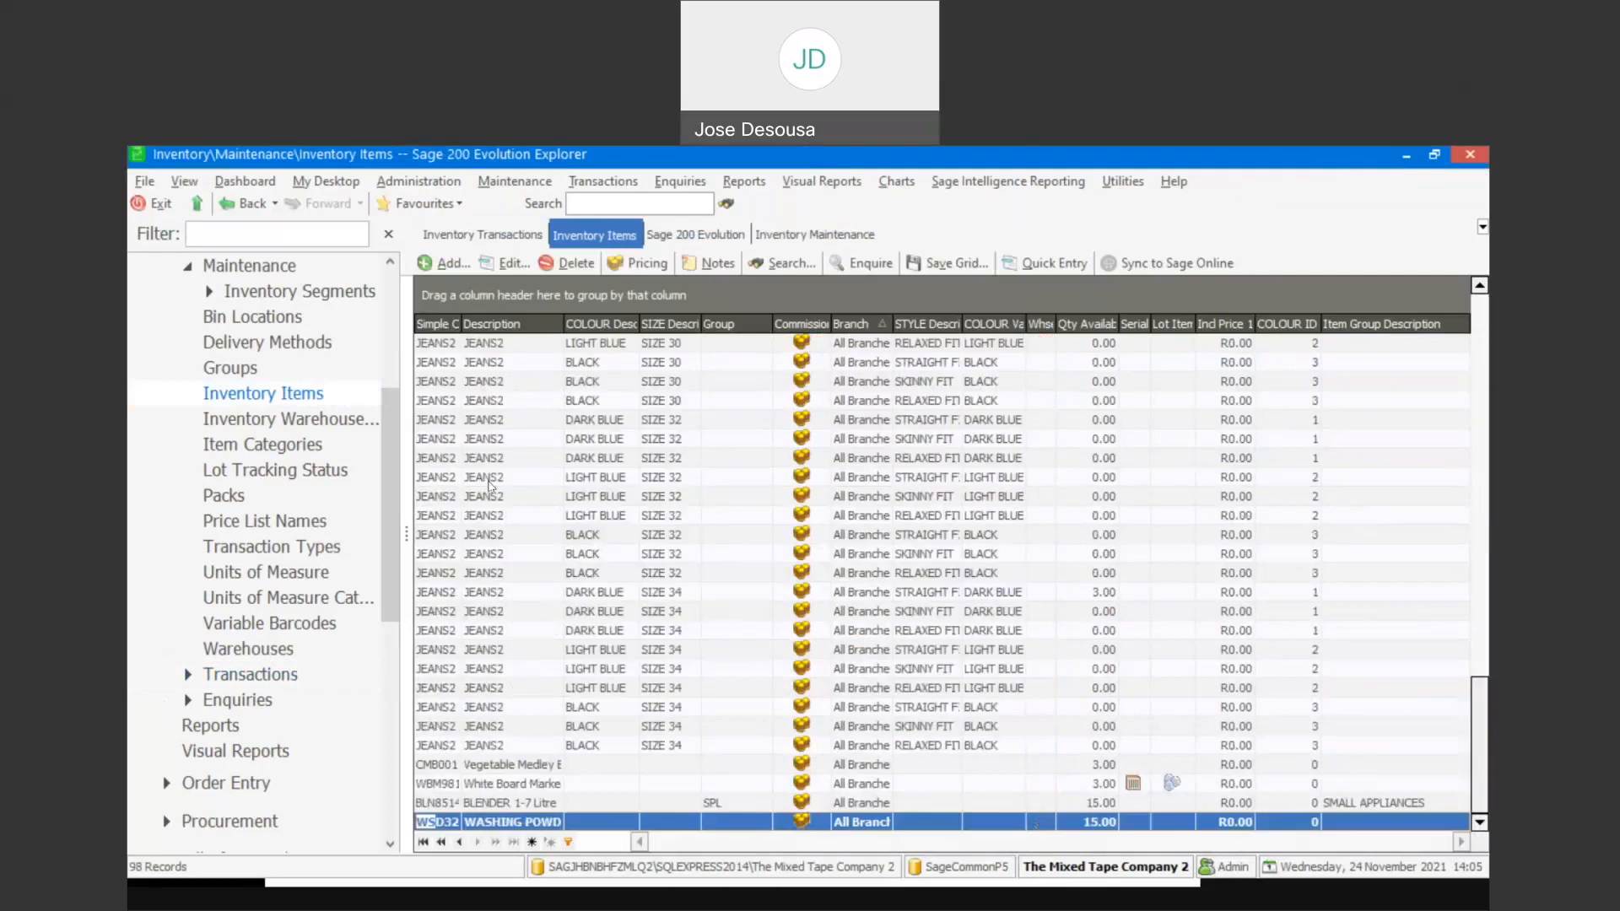
pyautogui.click(505, 262)
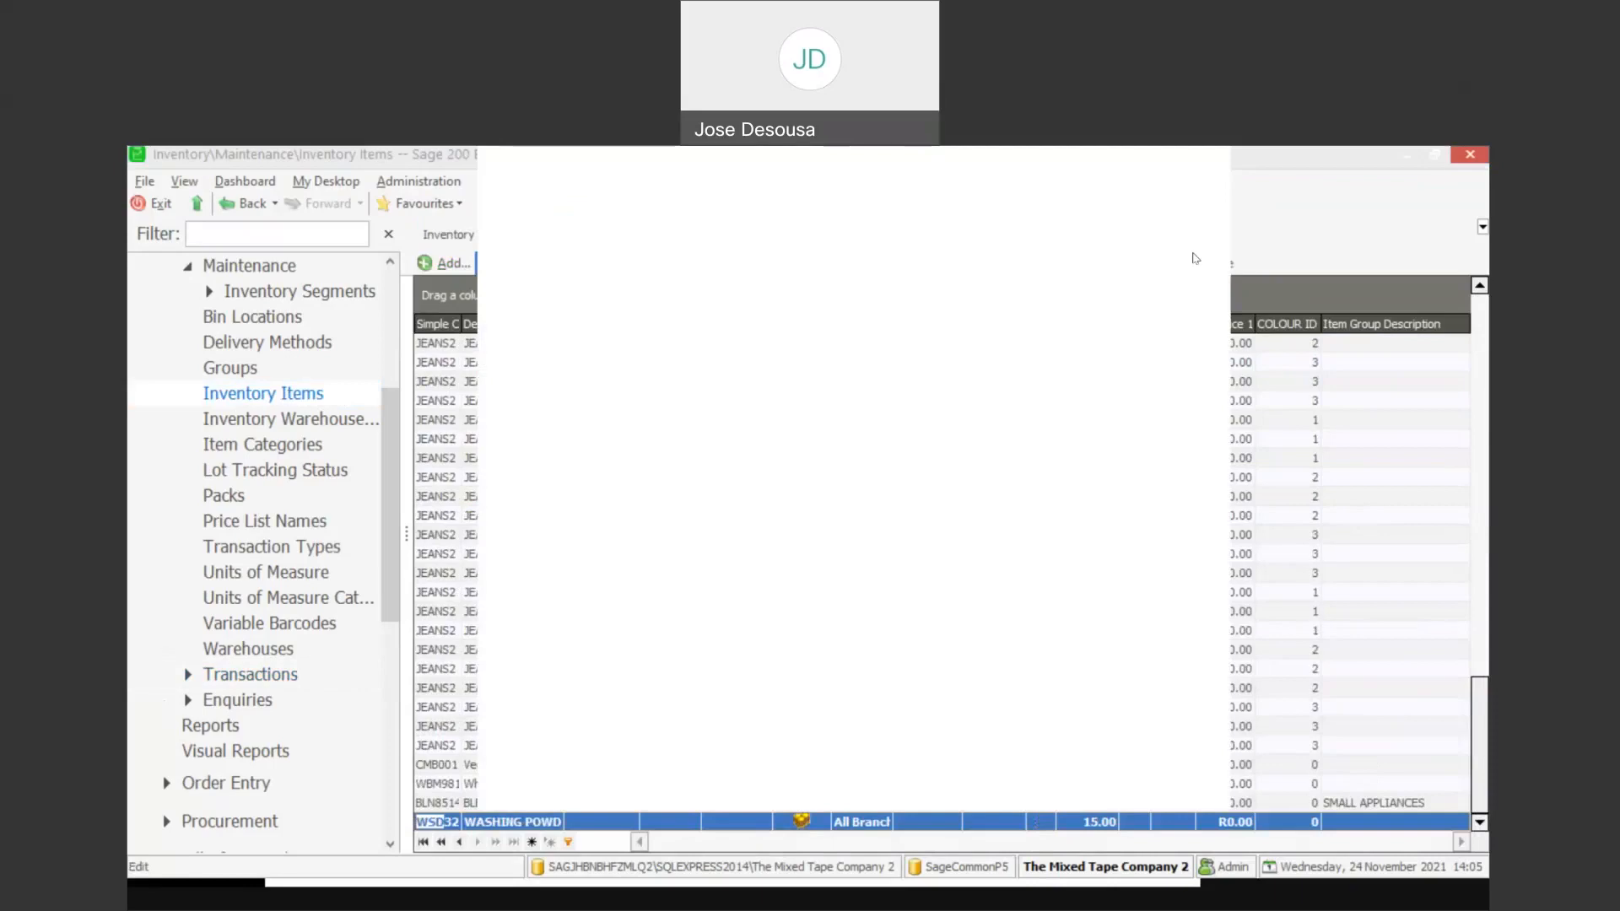
pyautogui.click(582, 290)
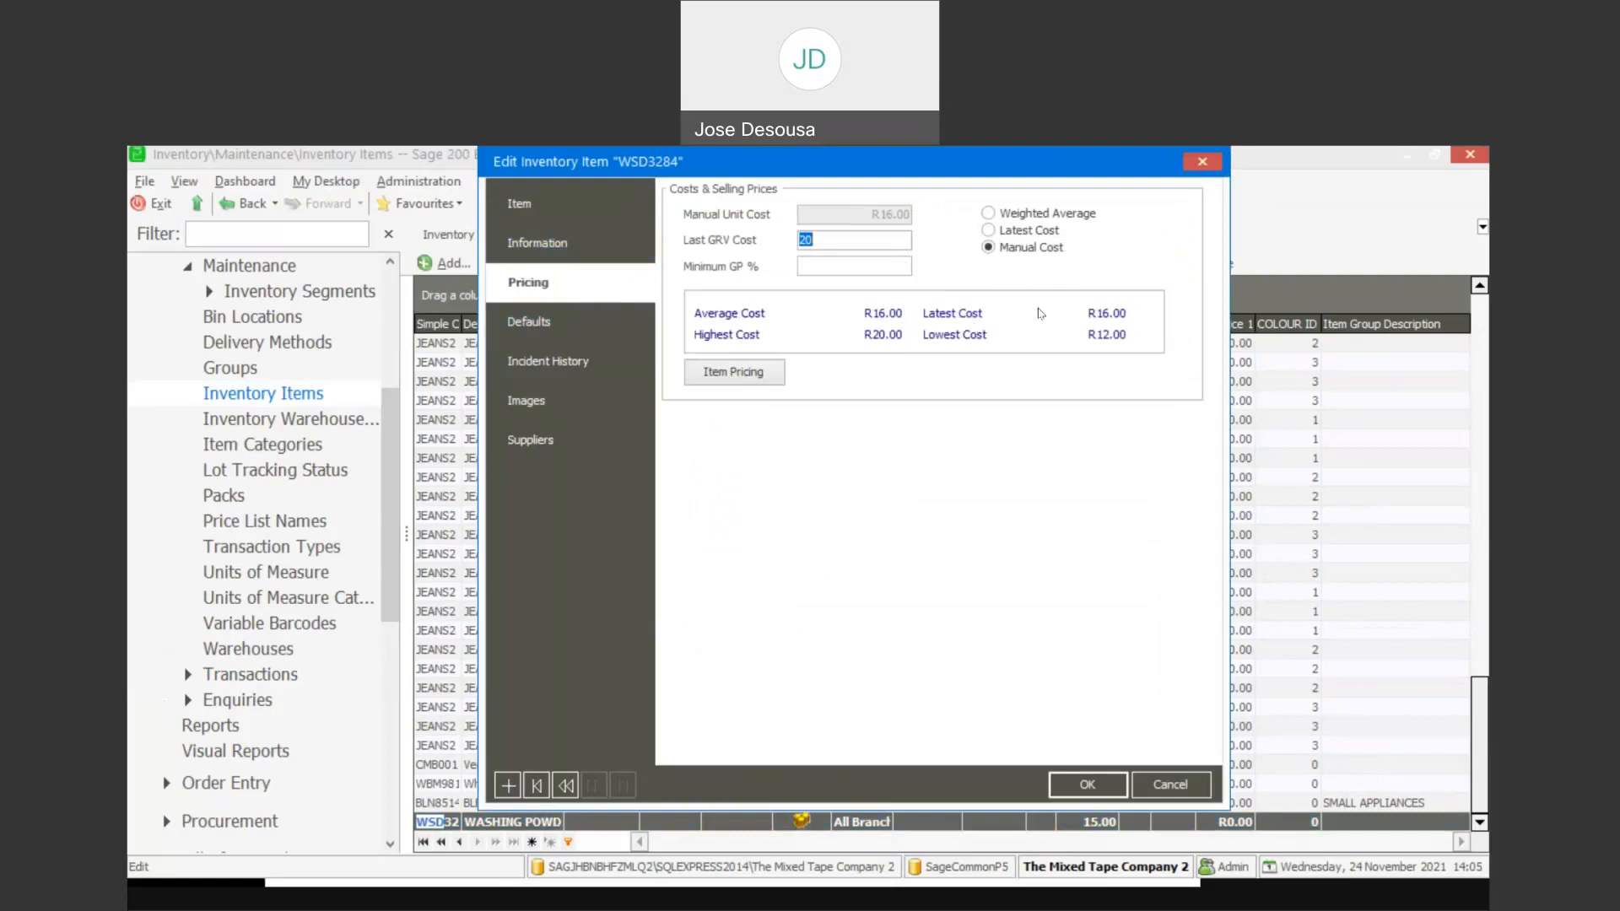
pyautogui.click(1161, 788)
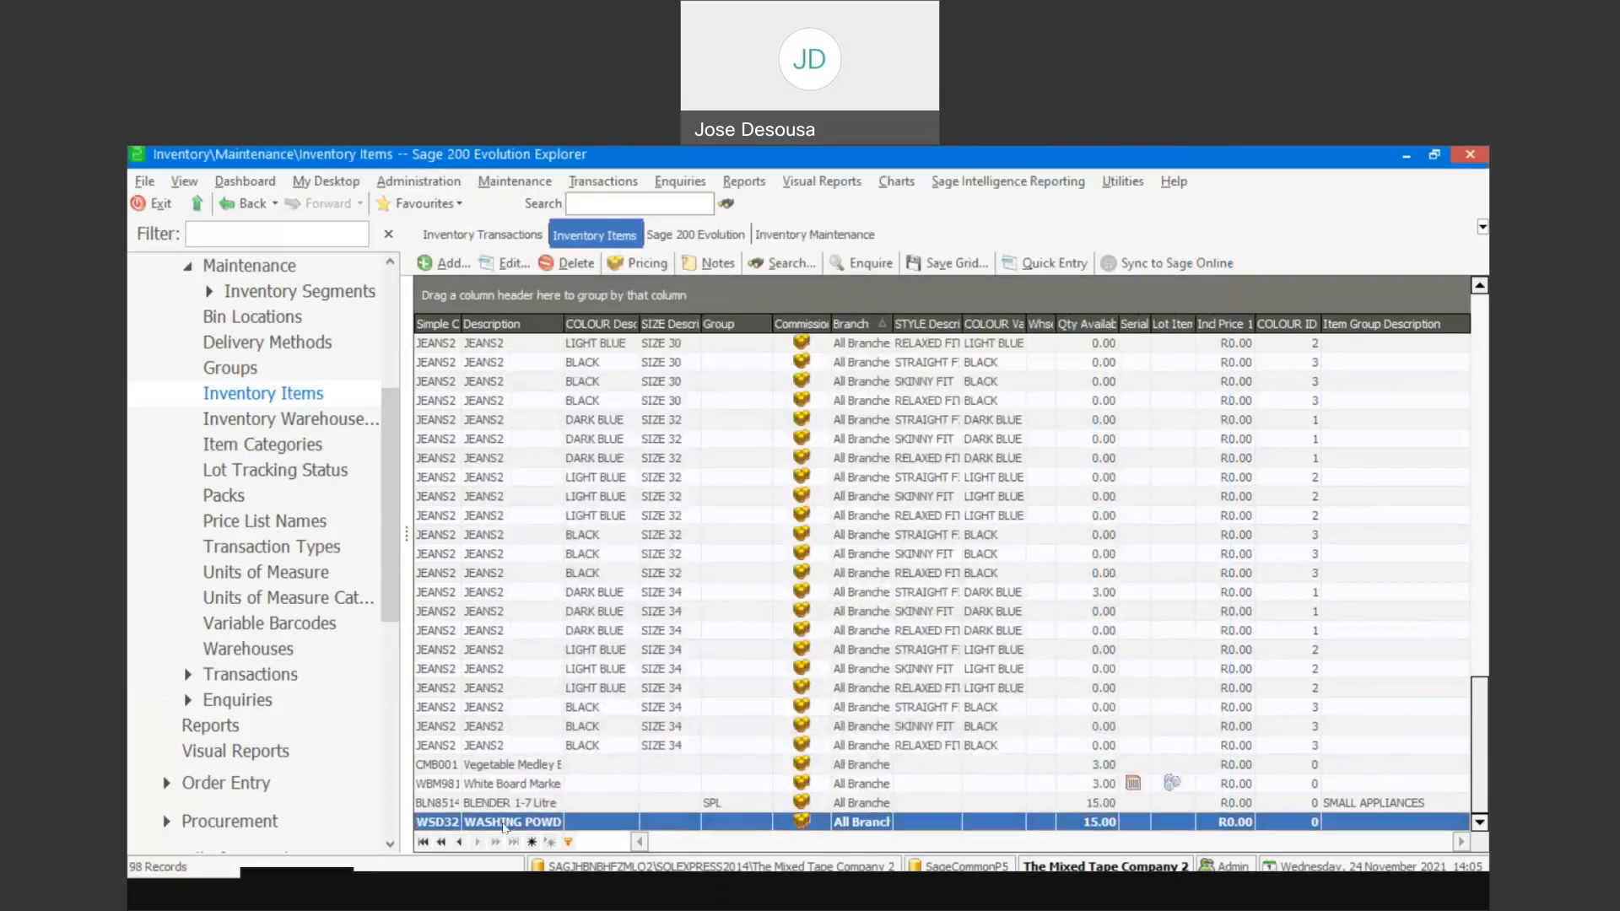
# Open the inventory enquiry for WSD3284, review its voucher and adjustment transactions, and close the enquiry.
pyautogui.rightClick(505, 826)
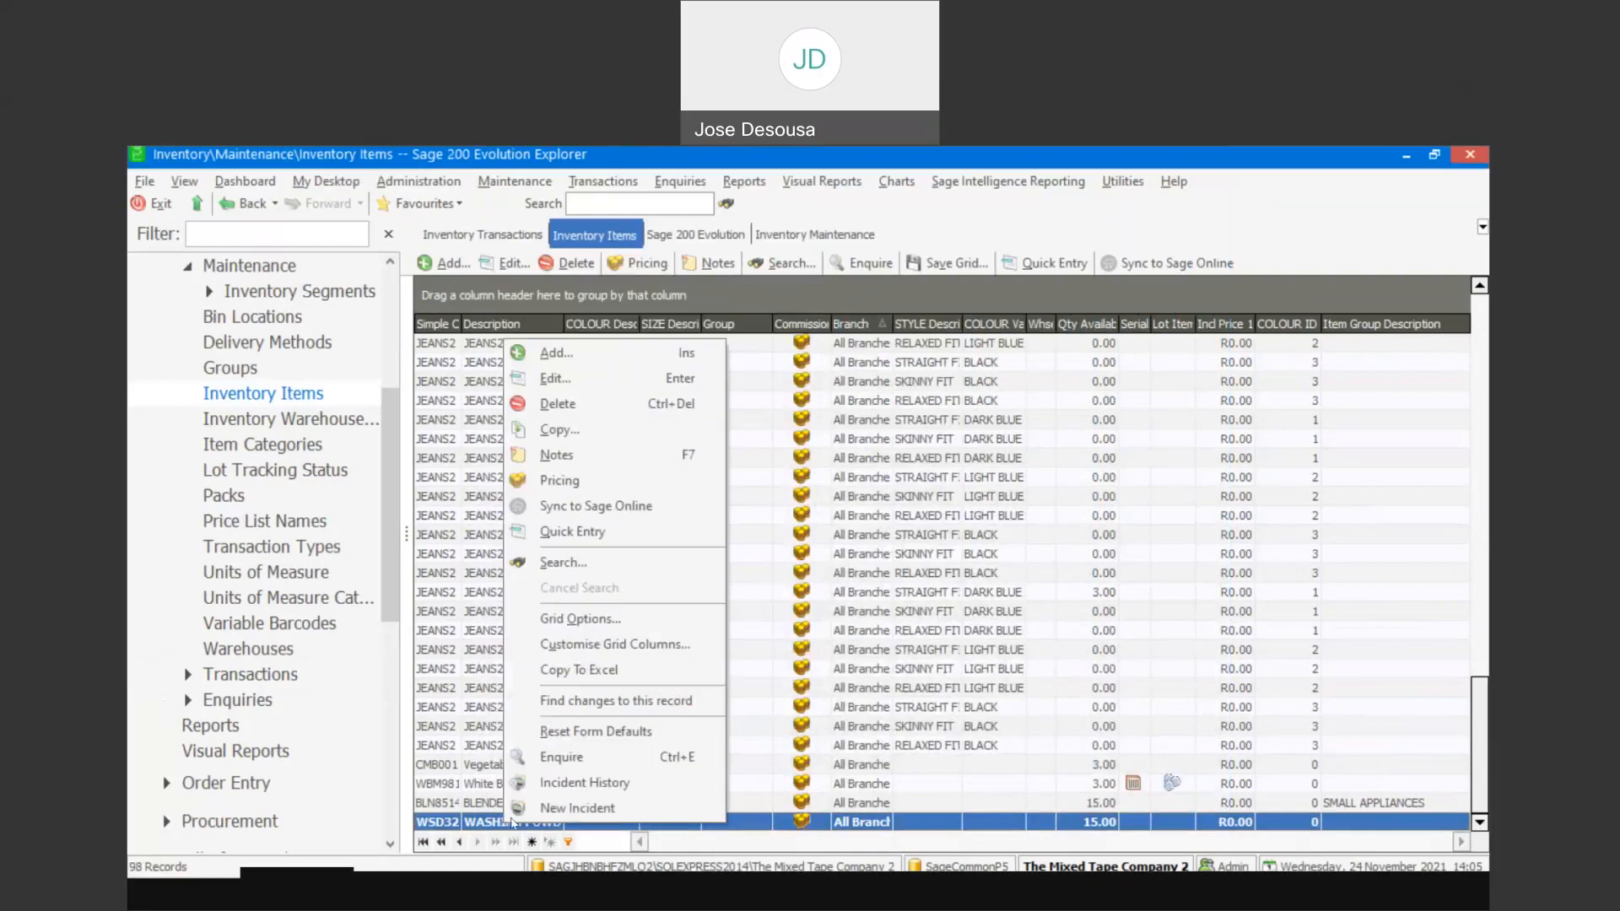
pyautogui.click(567, 759)
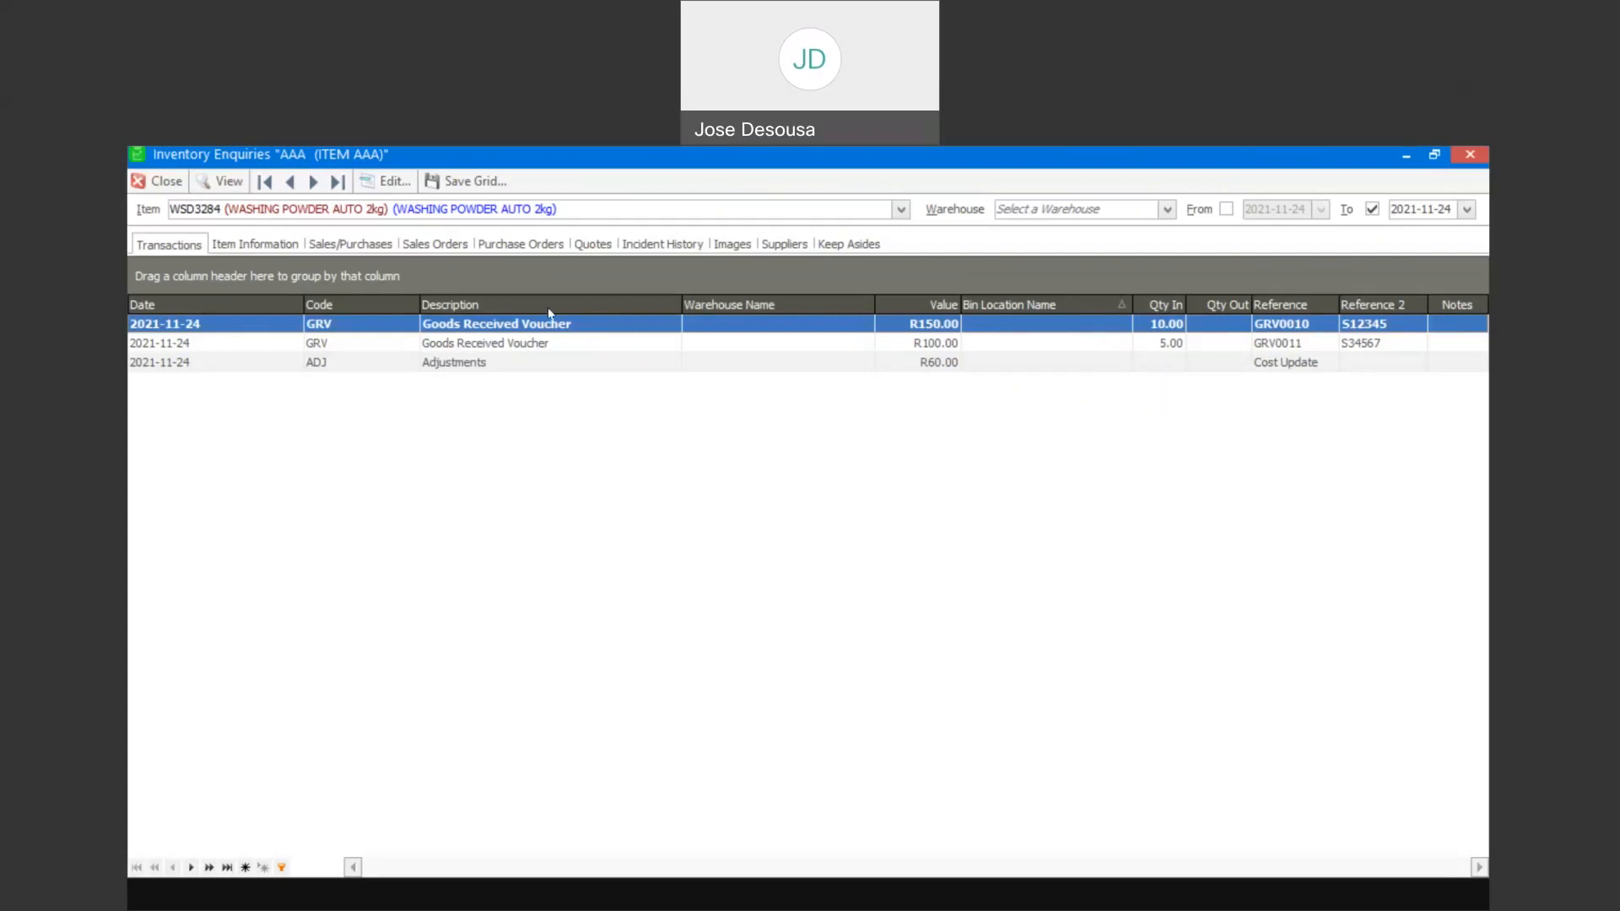
pyautogui.click(169, 186)
# Open the Inventory Valuation report from the inventory reports.
pyautogui.moveTo(391, 582); pyautogui.dragTo(391, 606)
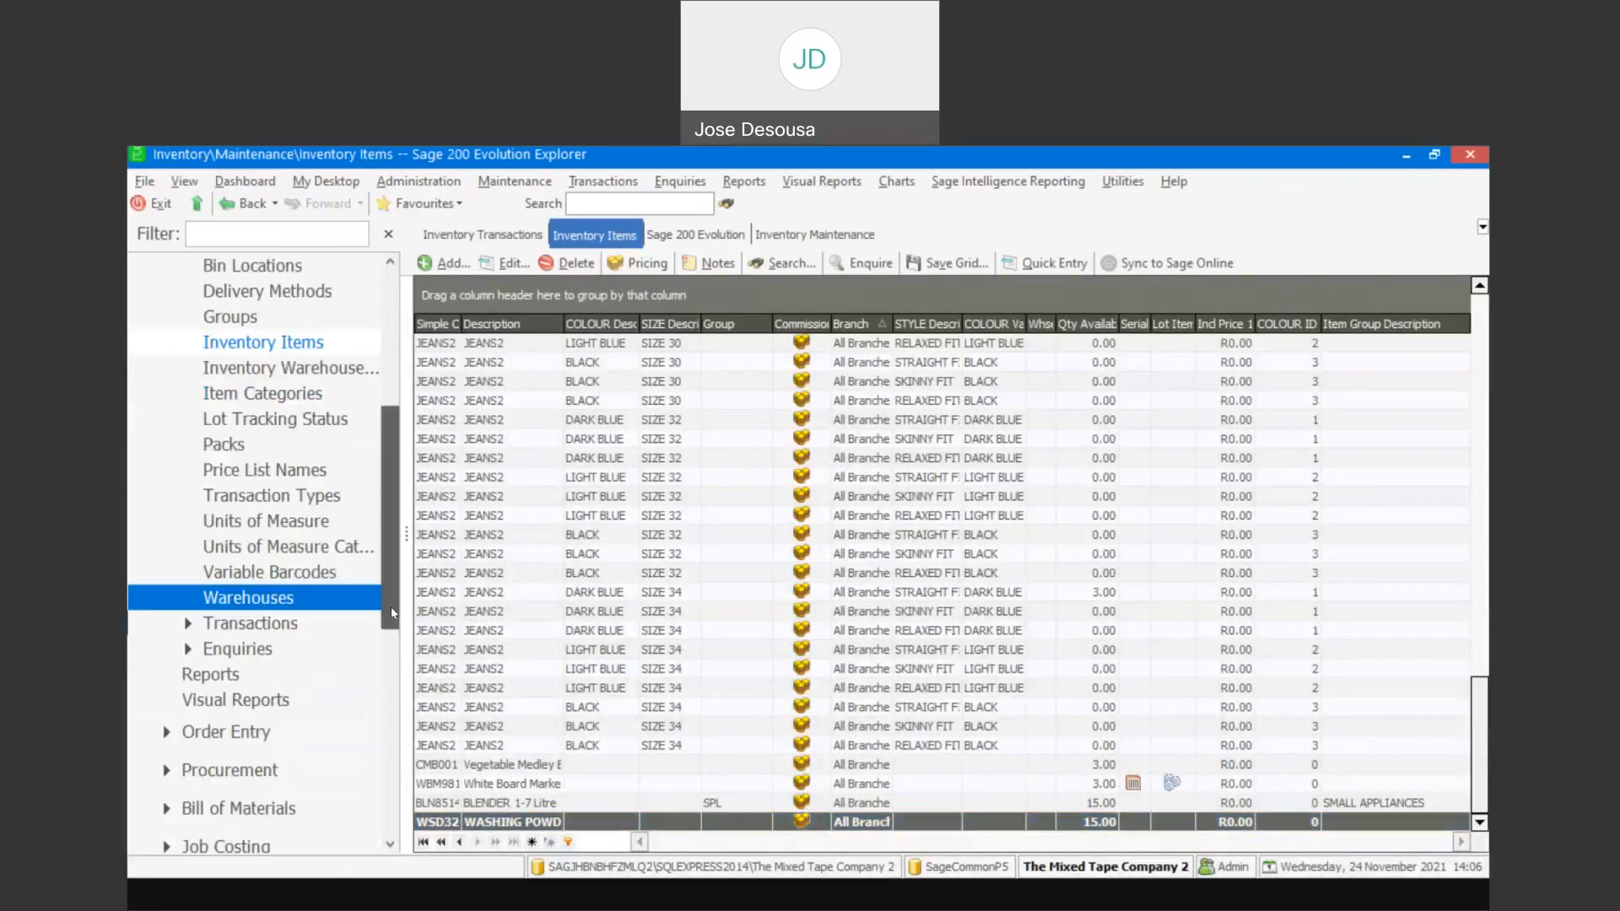
pyautogui.click(269, 673)
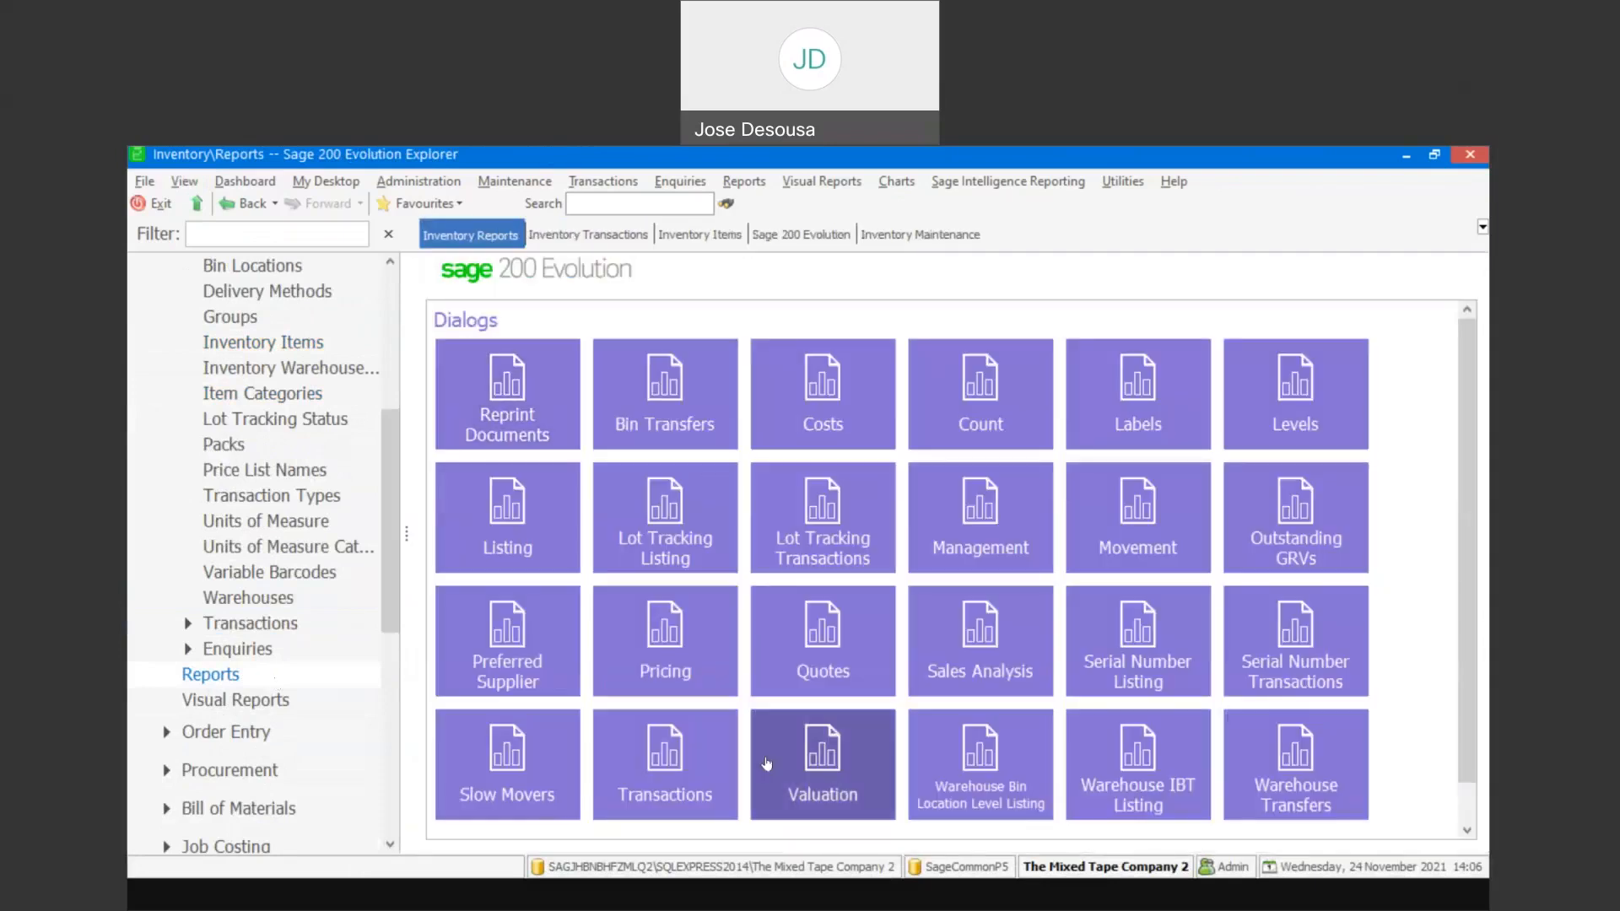
pyautogui.click(817, 762)
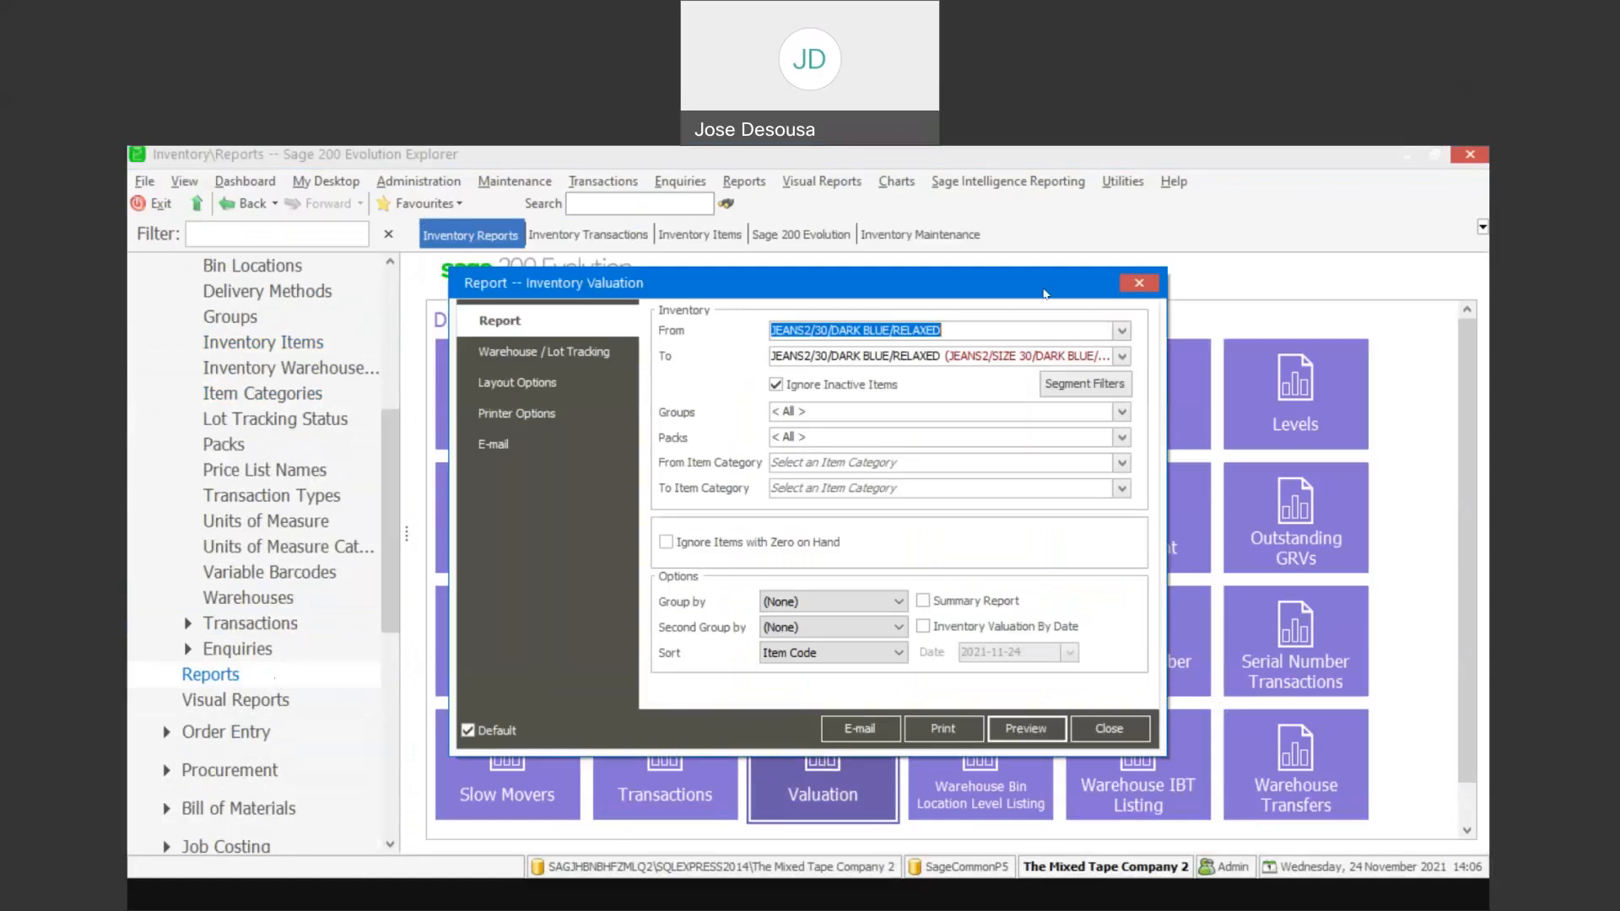
# Limit the valuation report to item WSD3284 by entering it as both the From and To inventory item.
pyautogui.write('WS03284')
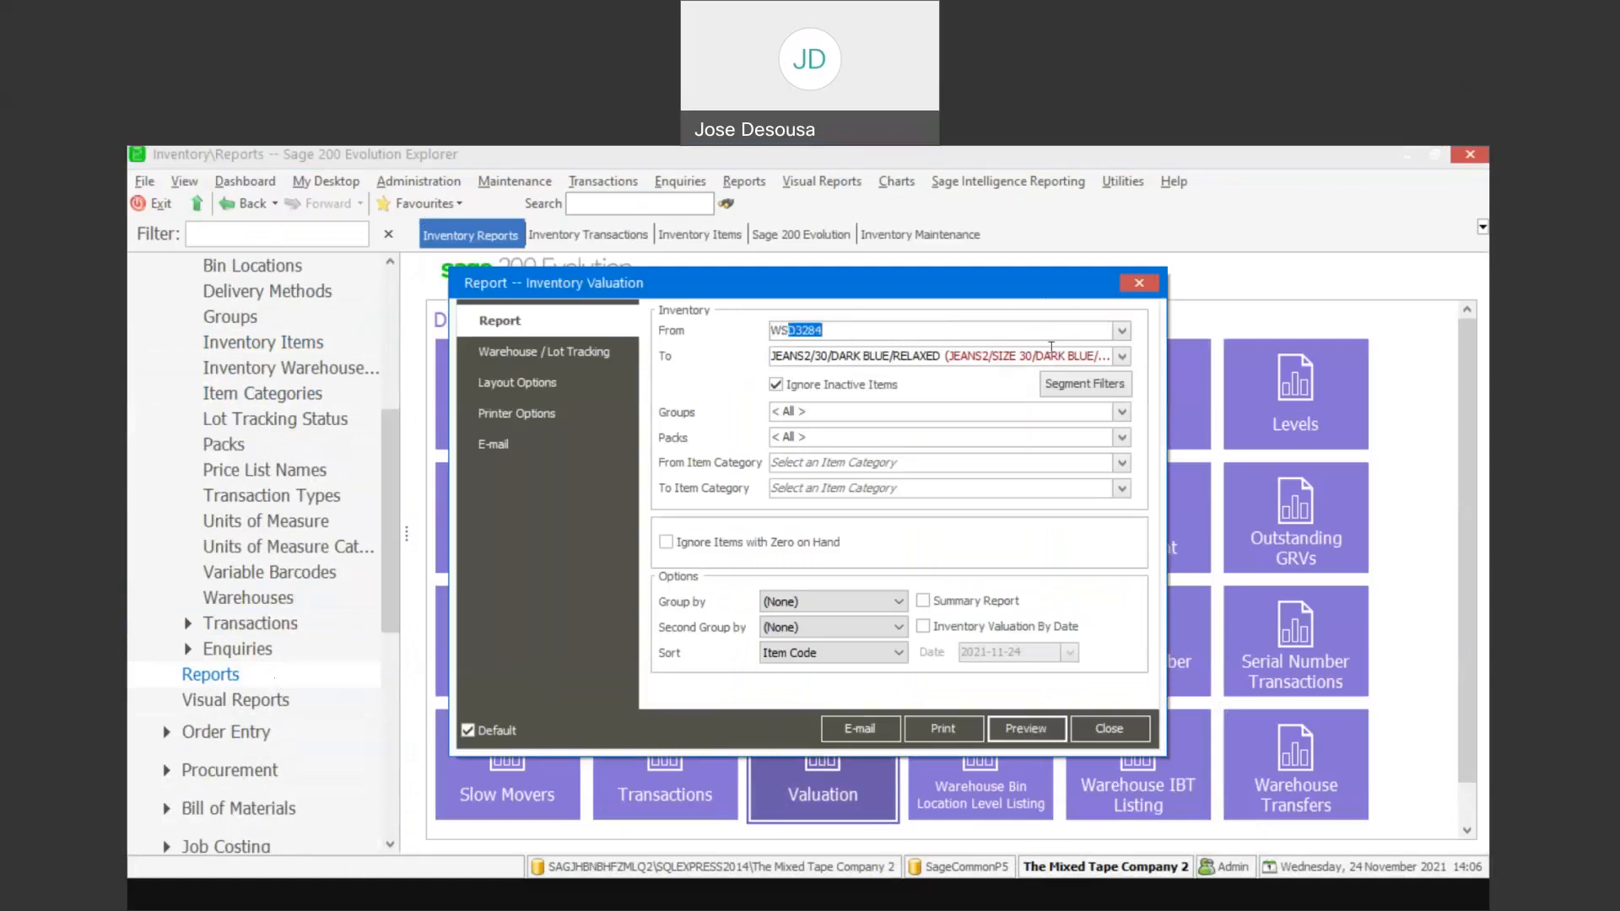
pyautogui.click(1052, 347)
pyautogui.press('BackSpace')
pyautogui.press('BackSpace')
pyautogui.press('BackSpace')
pyautogui.press('BackSpace')
pyautogui.press('BackSpace')
pyautogui.press('BackSpace')
pyautogui.press('BackSpace')
pyautogui.press('BackSpace')
pyautogui.press('BackSpace')
pyautogui.press('BackSpace')
pyautogui.press('BackSpace')
pyautogui.press('BackSpace')
pyautogui.press('BackSpace')
pyautogui.press('BackSpace')
pyautogui.press('BackSpace')
pyautogui.press('BackSpace')
pyautogui.press('BackSpace')
pyautogui.press('BackSpace')
pyautogui.press('BackSpace')
pyautogui.press('BackSpace')
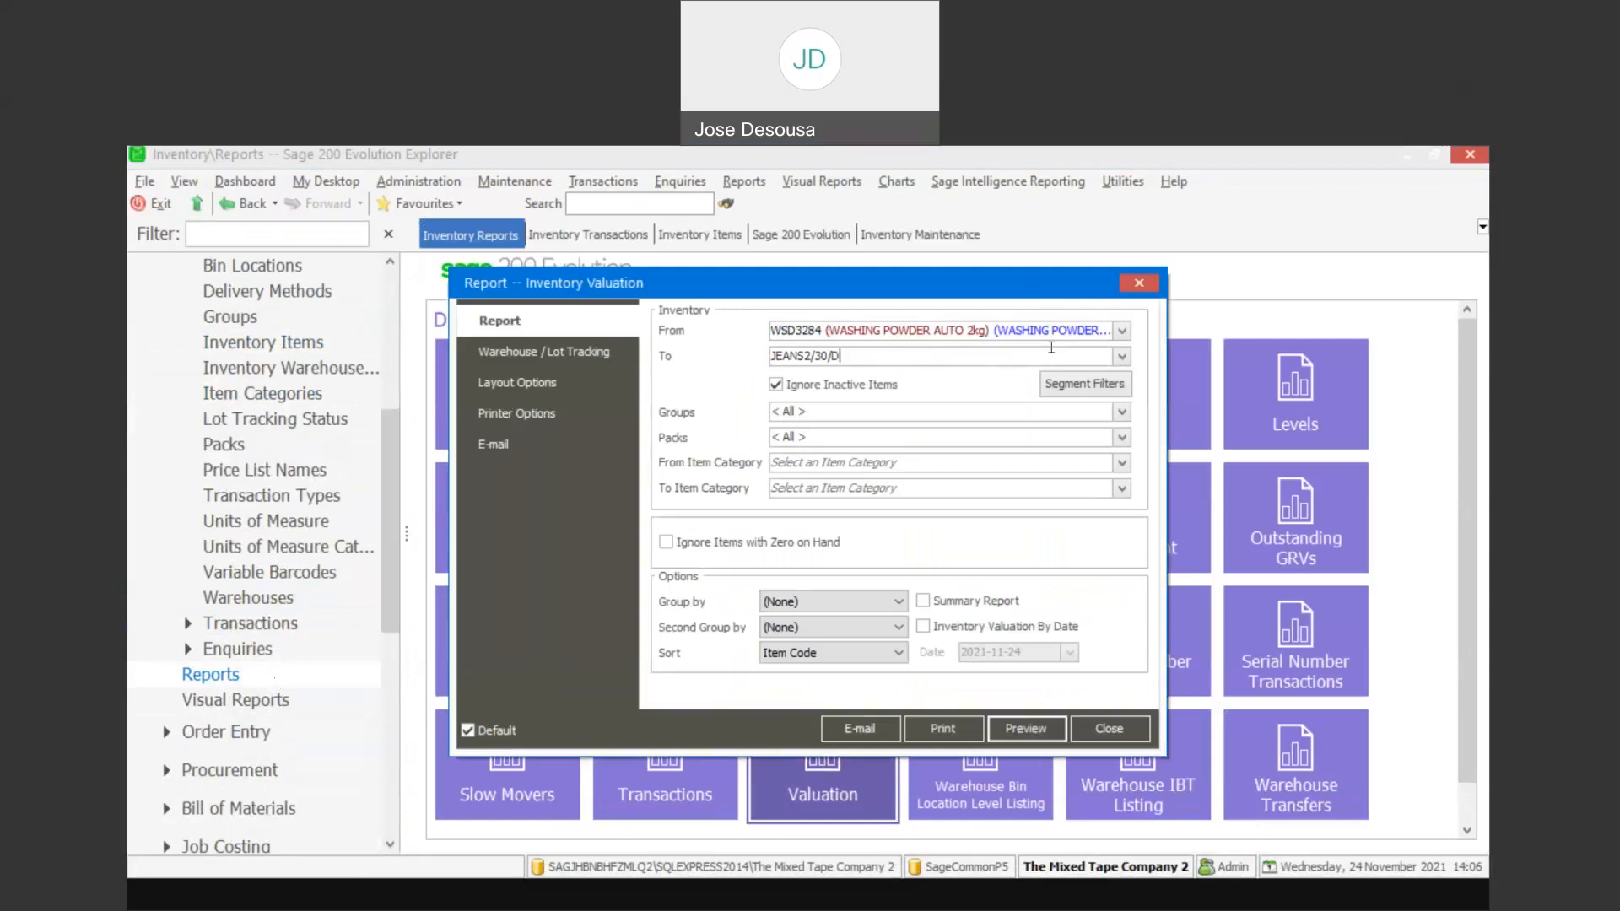
pyautogui.write('WSD3284')
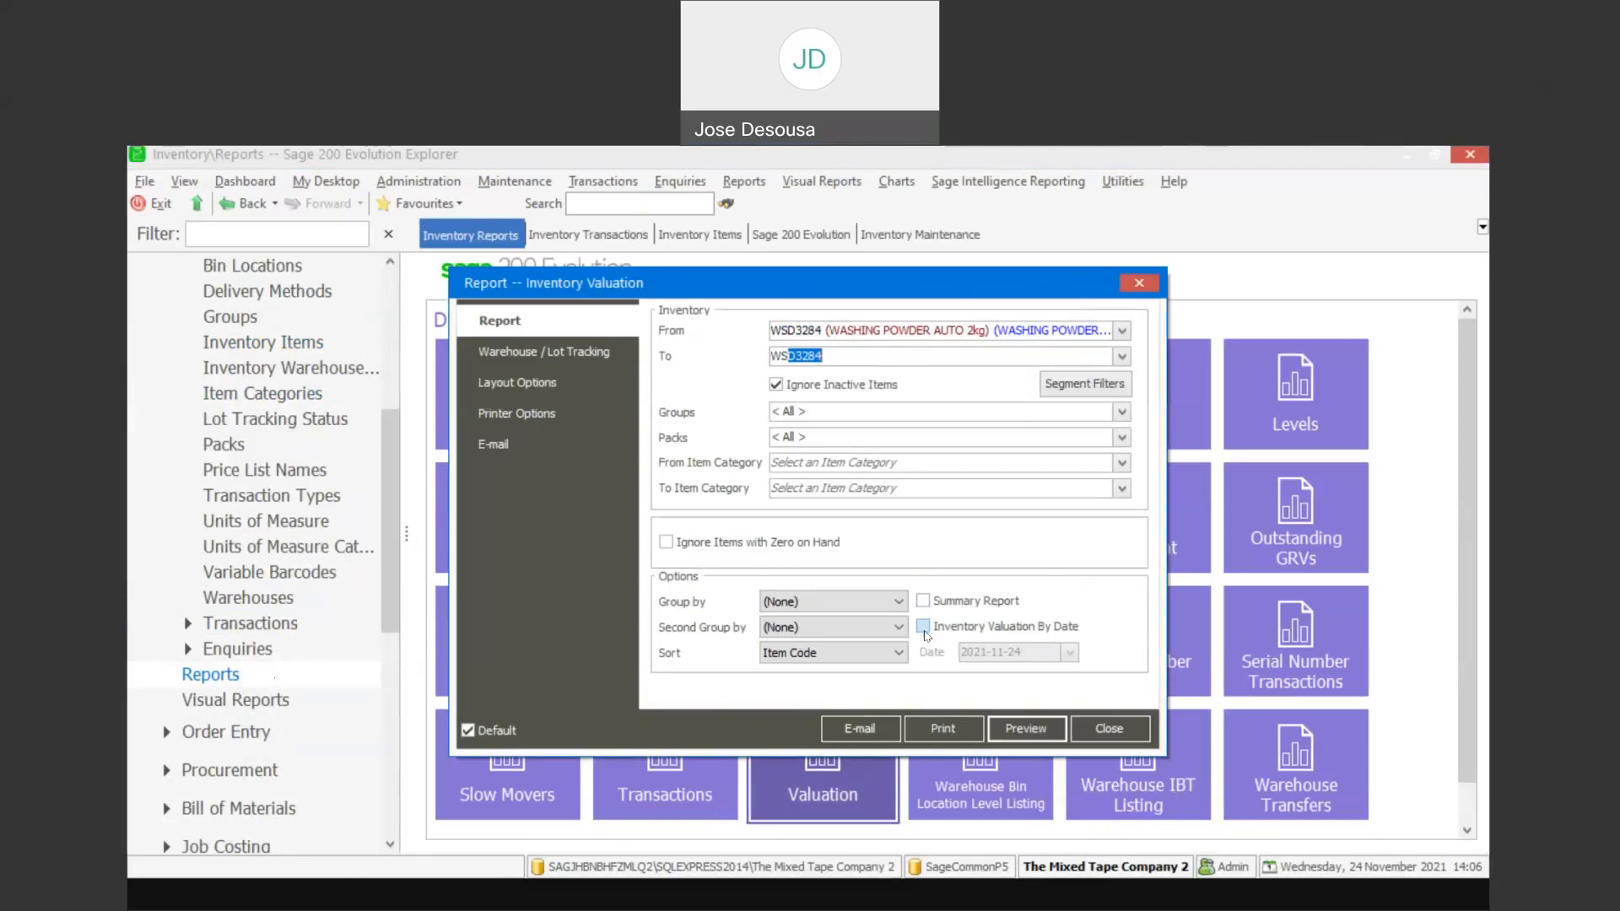
# Preview the Inventory Valuation report for WSD3284, check its unit cost and value, and close the preview and report dialog.
pyautogui.click(1011, 730)
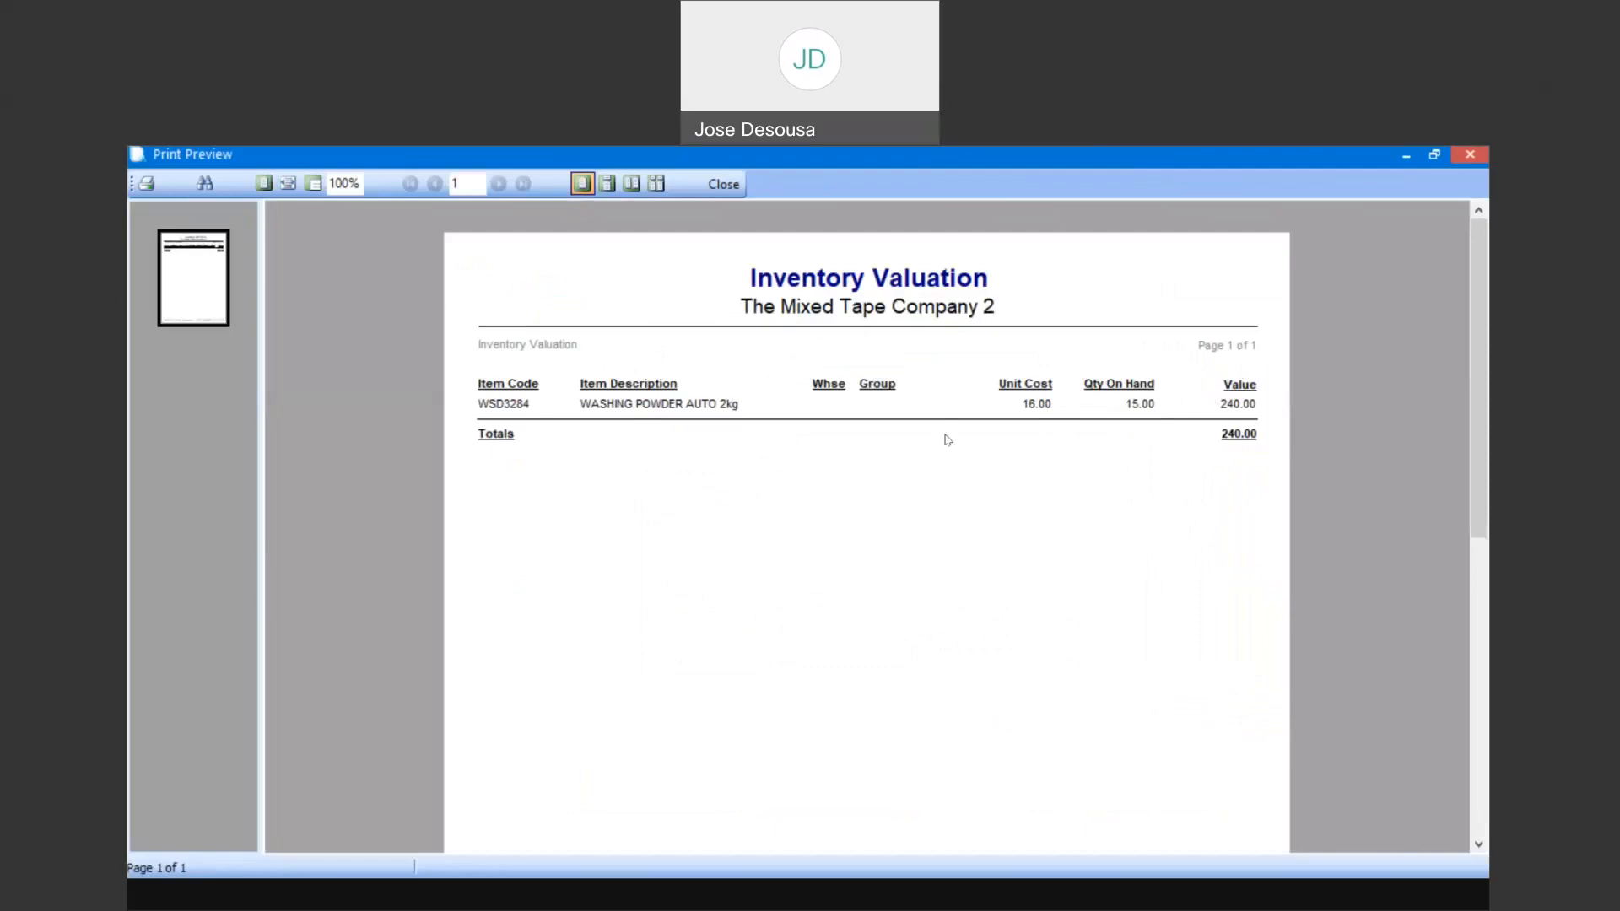
pyautogui.click(722, 185)
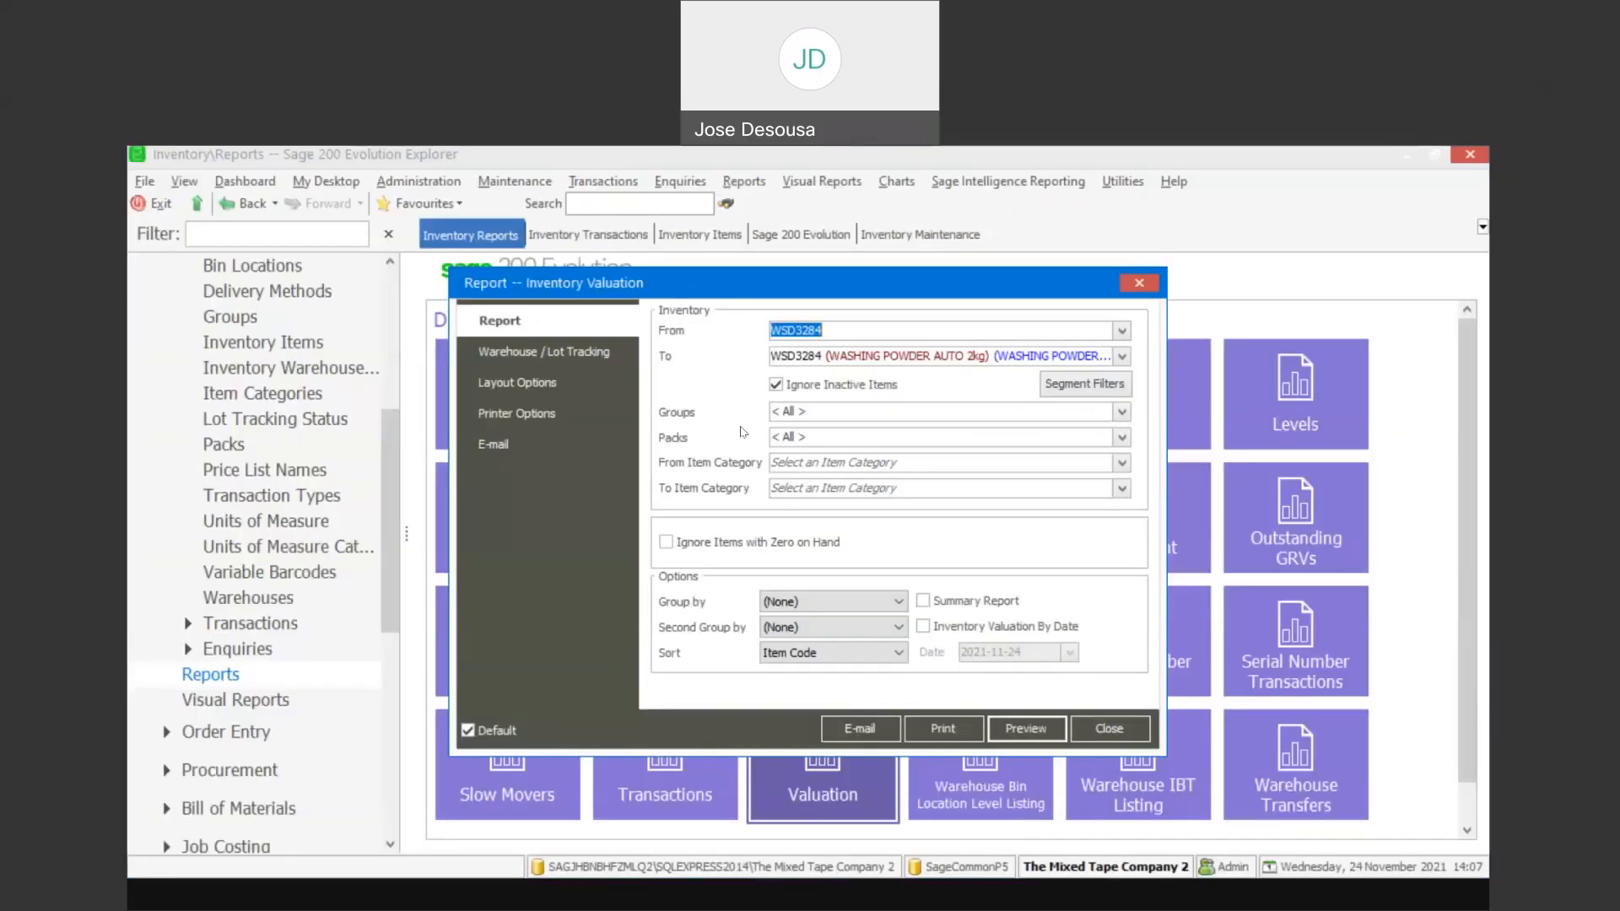
pyautogui.click(1110, 731)
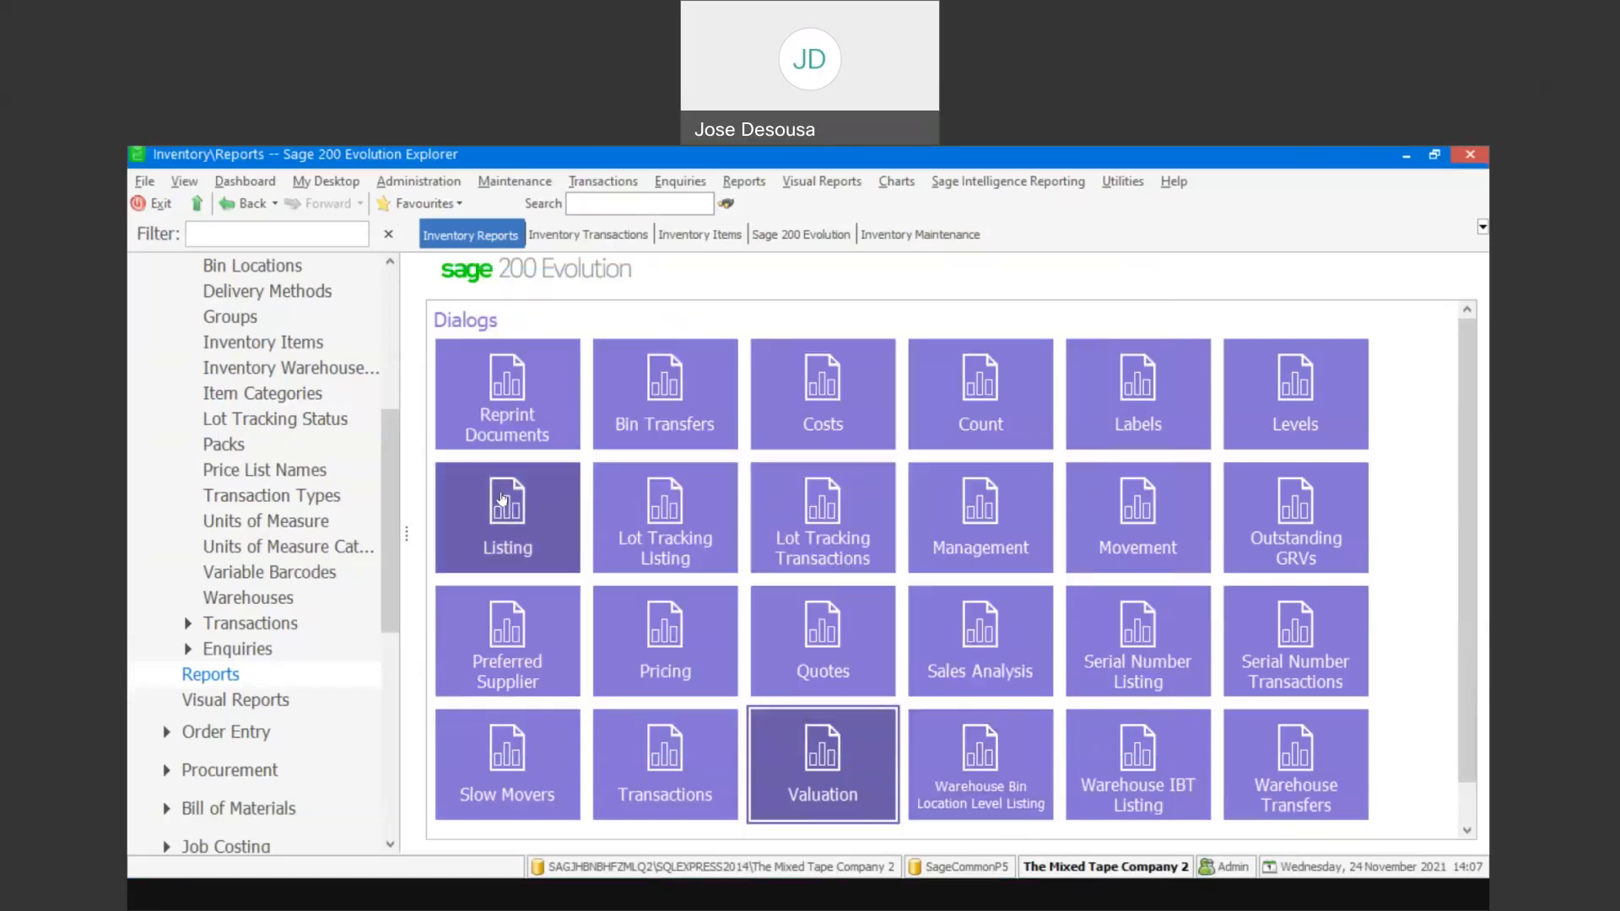
# Start a new inventory item with simple code LQD4163 and description LIQUID HAND WASH 250ml.
pyautogui.click(391, 491)
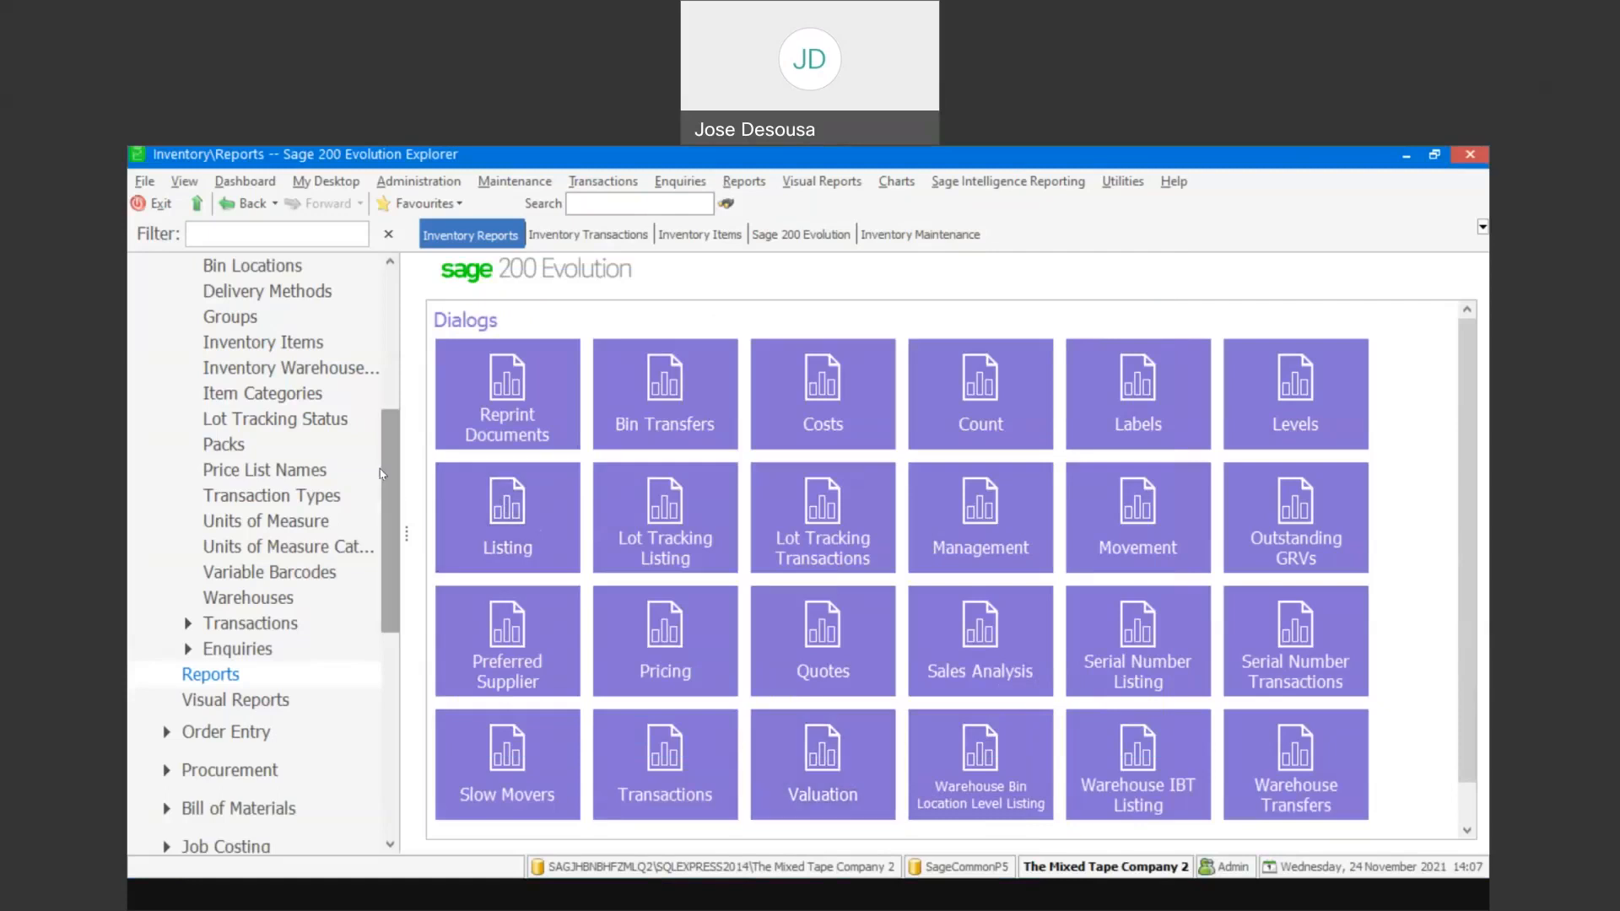
pyautogui.click(323, 346)
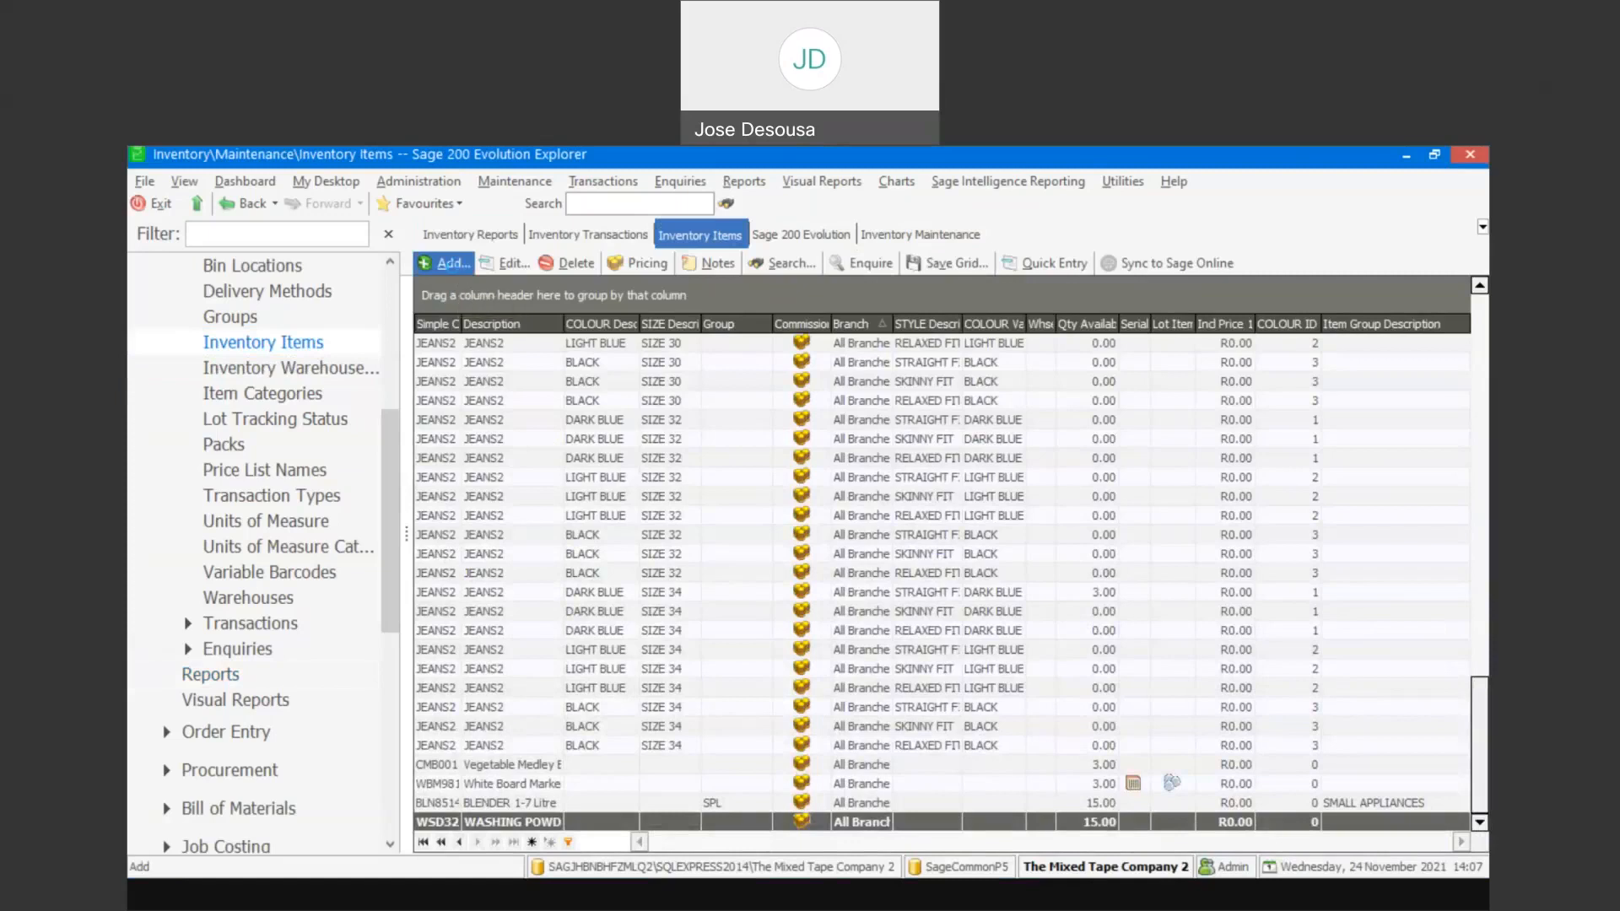
pyautogui.click(459, 275)
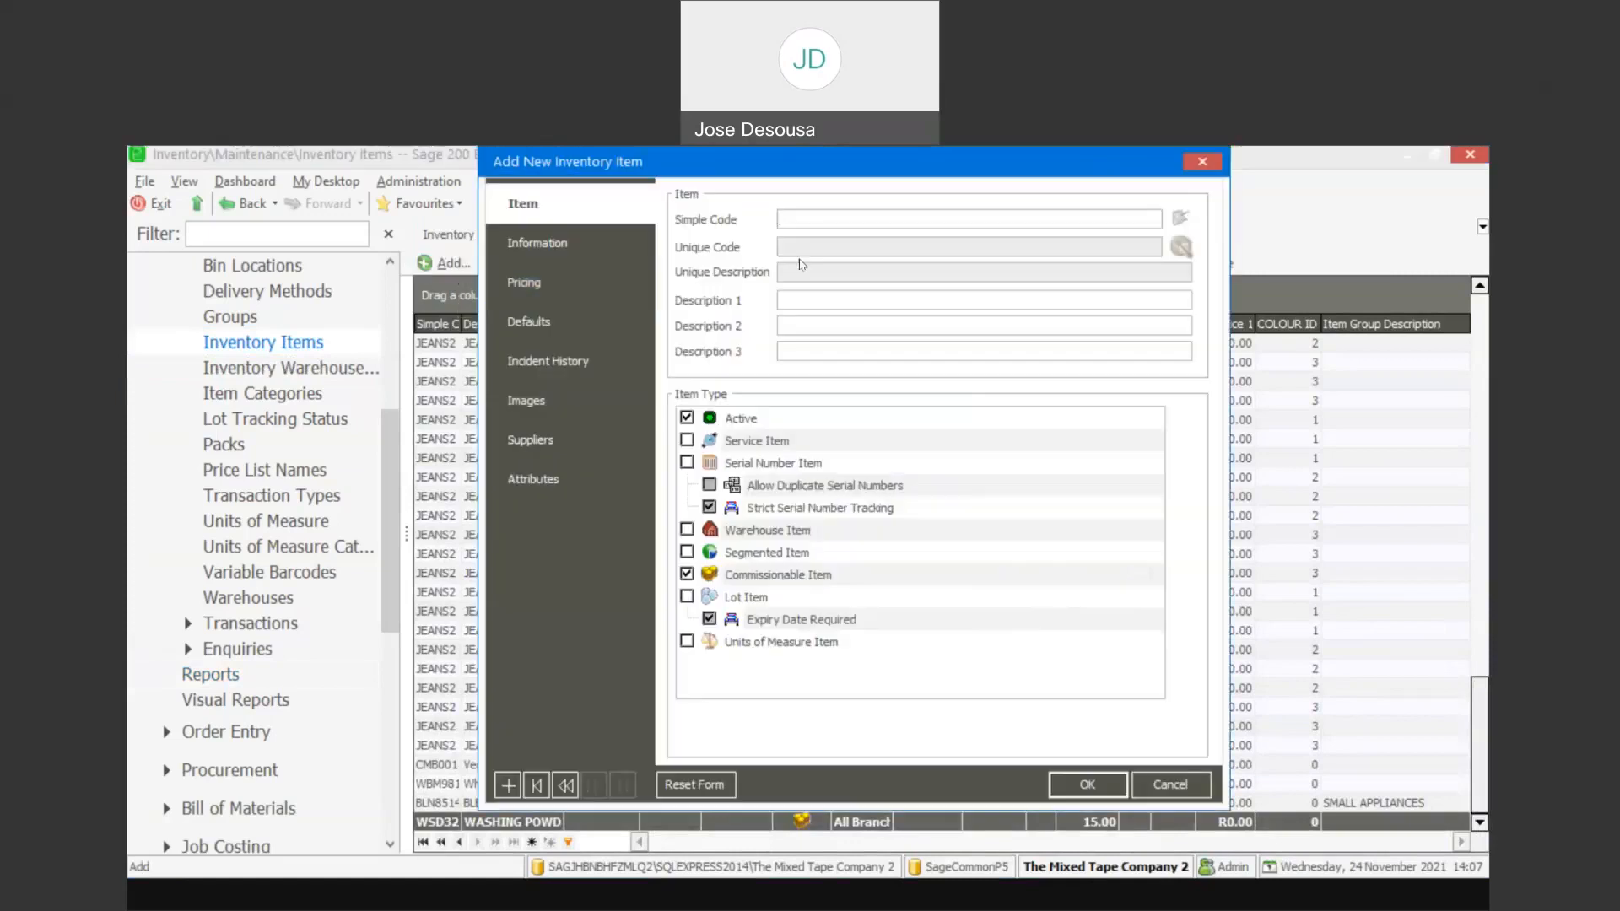
pyautogui.write('LQD4163')
pyautogui.press('Tab')
pyautogui.write('LIQUID HAND WASH 250ml')
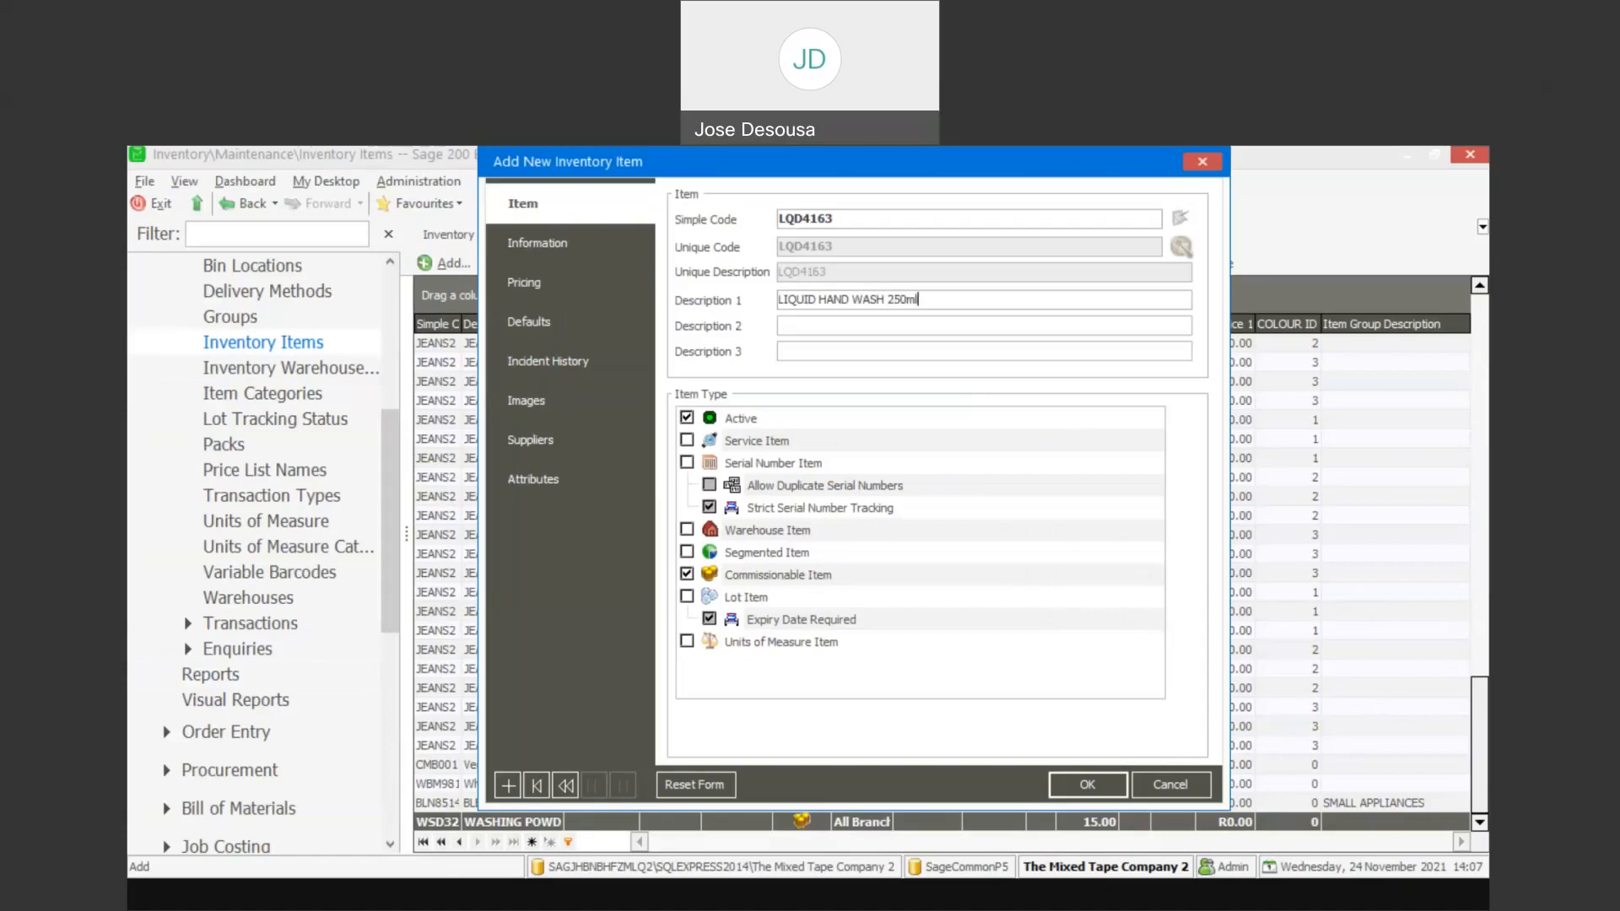
# Set the new item's costing method to Latest Cost and save the item.
pyautogui.click(603, 287)
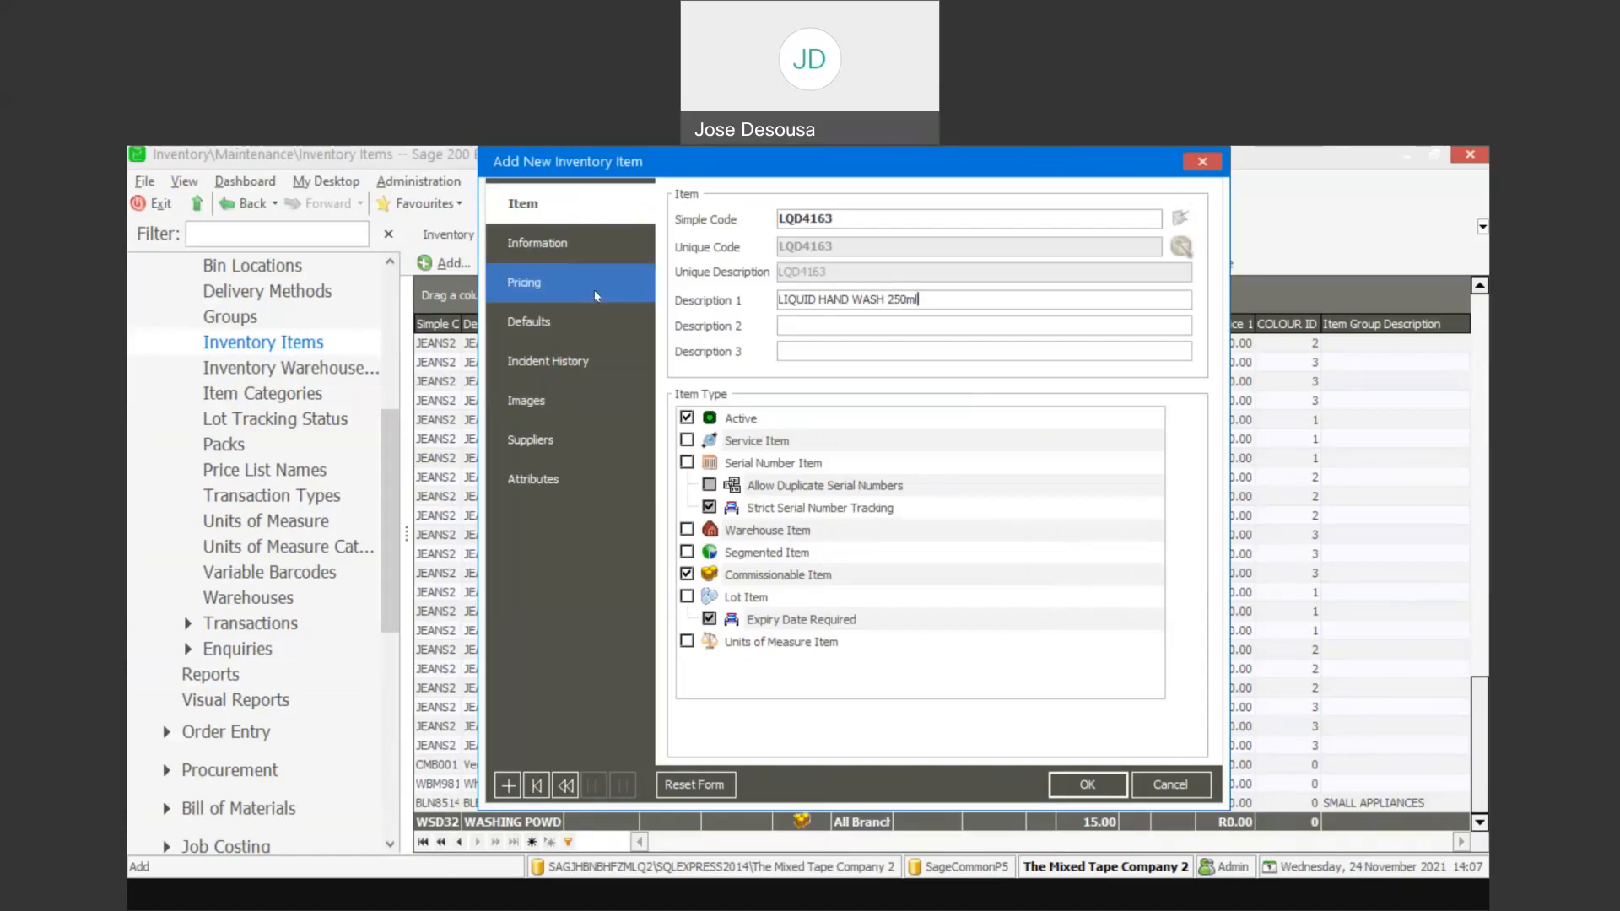
pyautogui.click(988, 231)
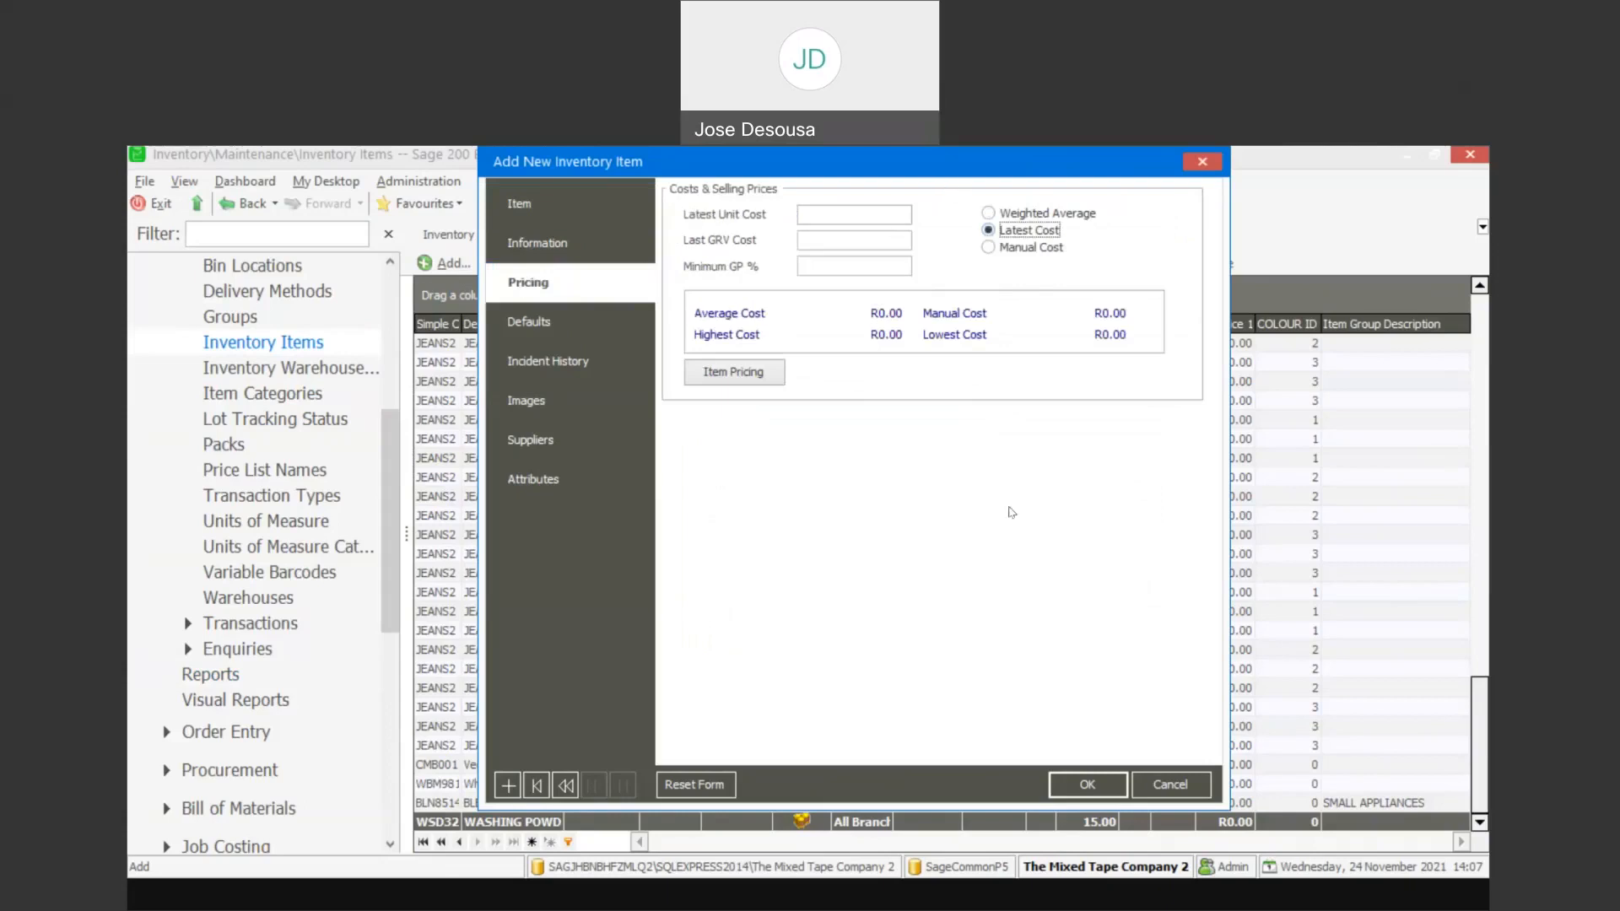
pyautogui.click(1061, 774)
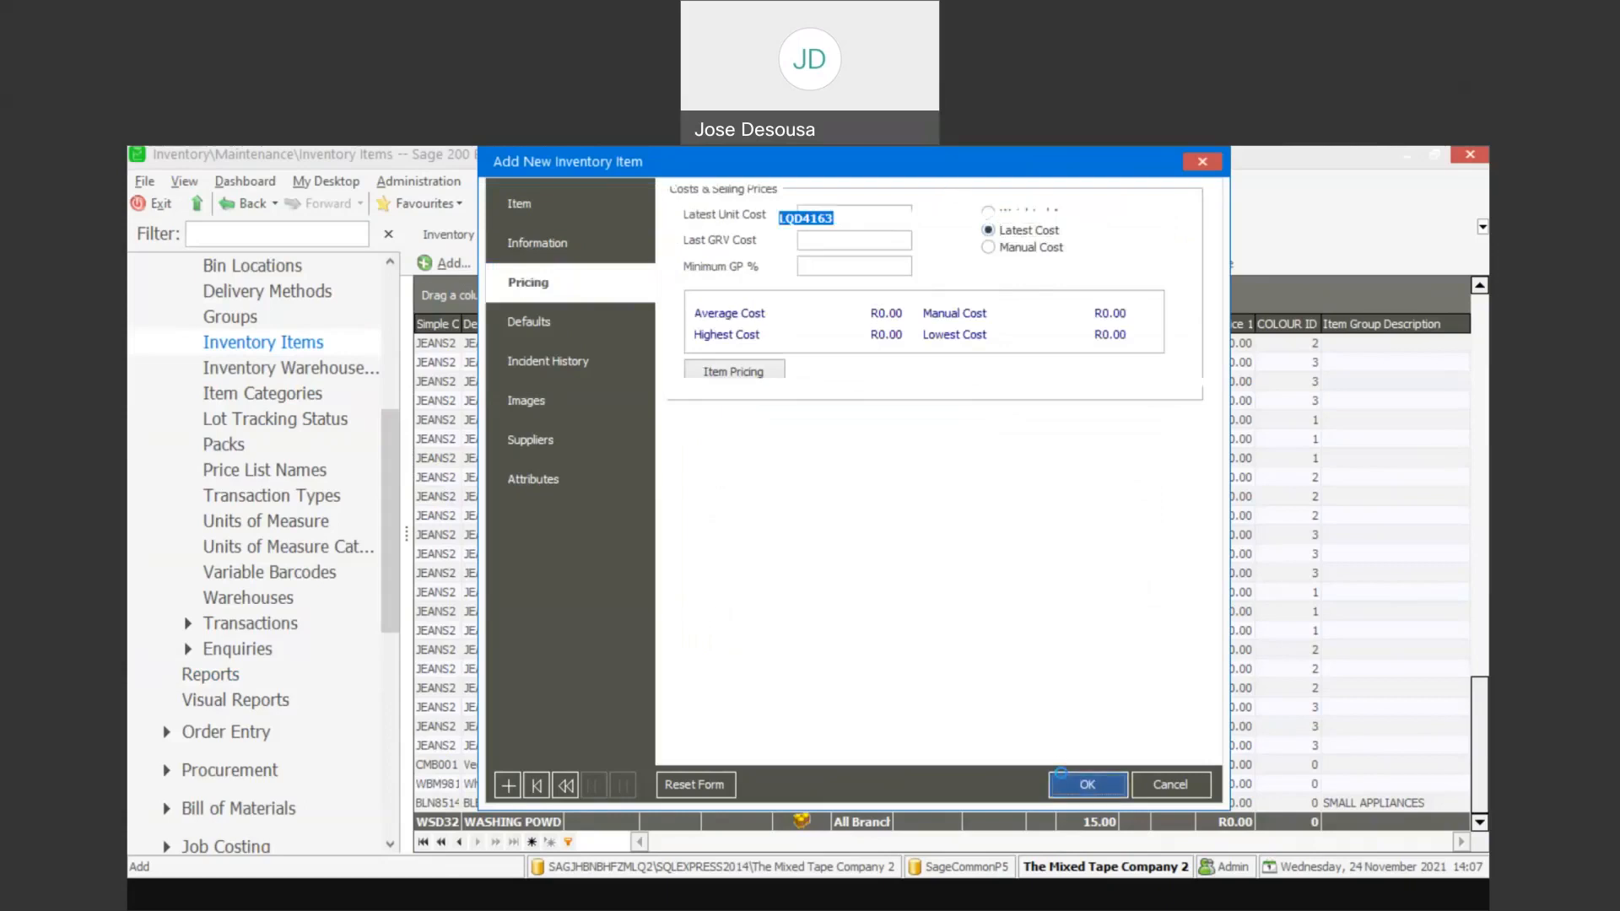
# Open a new Goods Received Voucher from the inventory transactions and select The Spice Shoppe as the supplier.
pyautogui.scroll(-1, 396, 525)
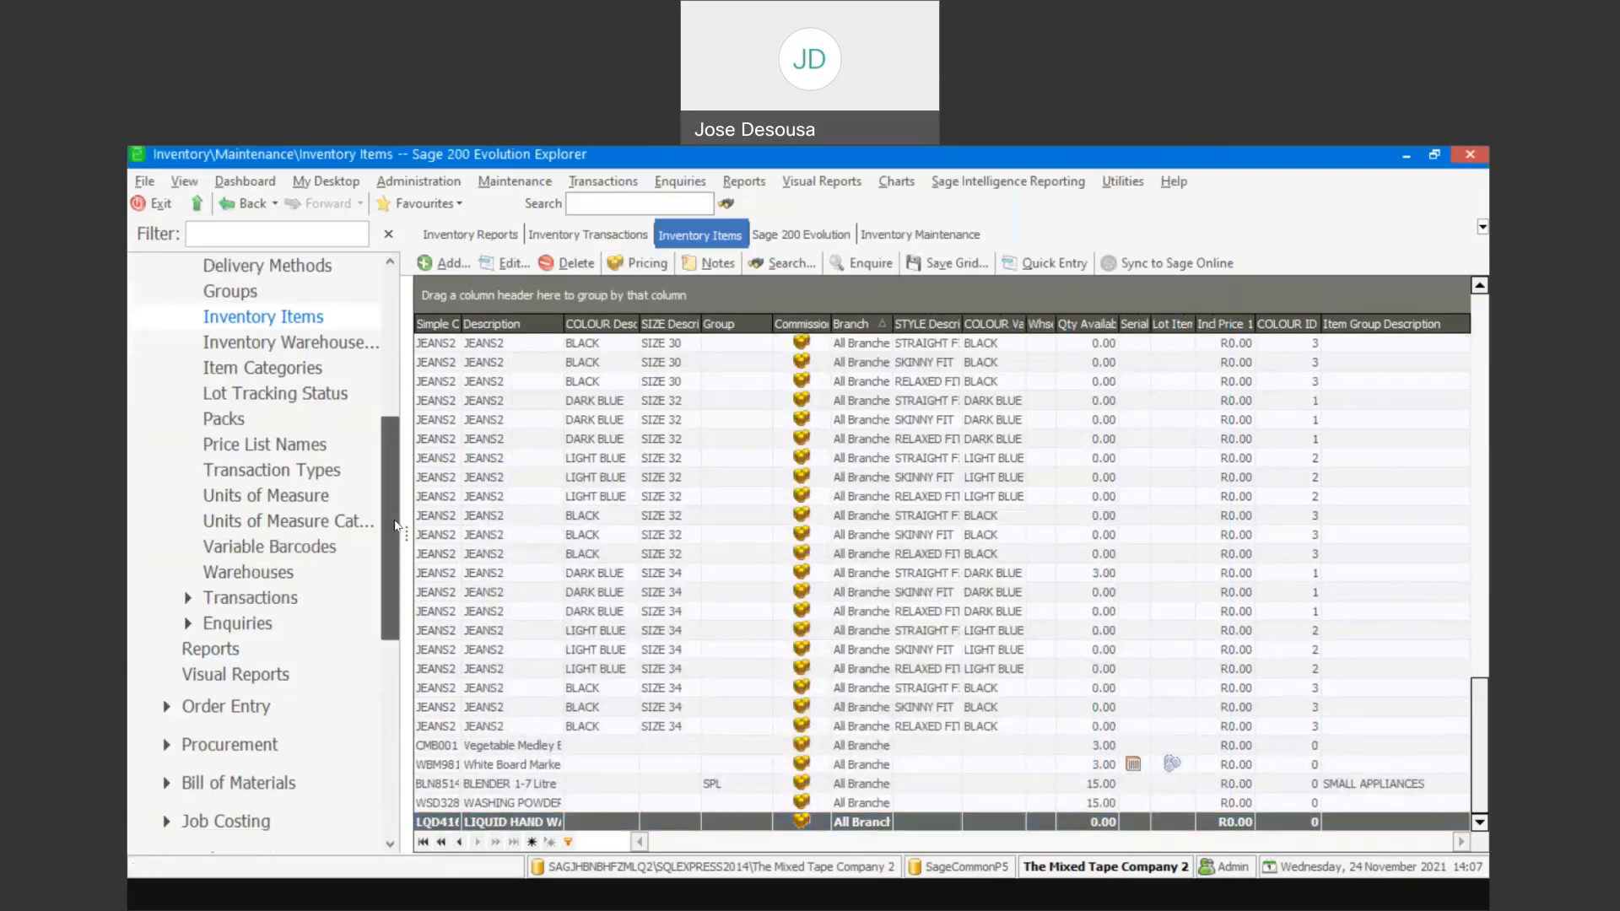
pyautogui.scroll(-1, 397, 525)
pyautogui.click(251, 572)
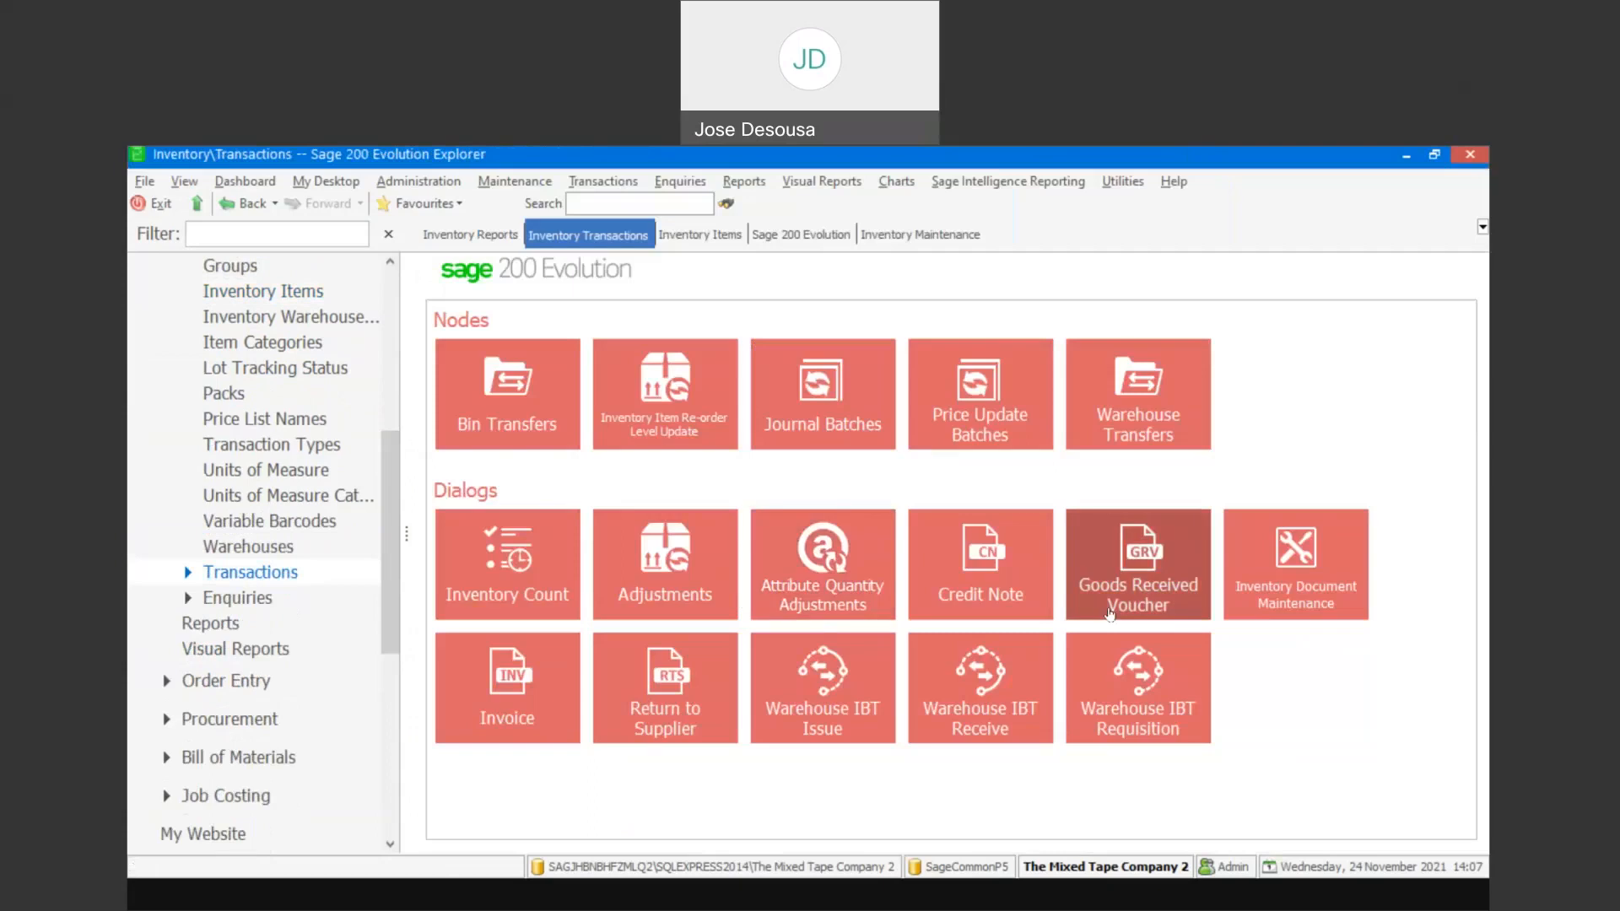
pyautogui.click(1133, 591)
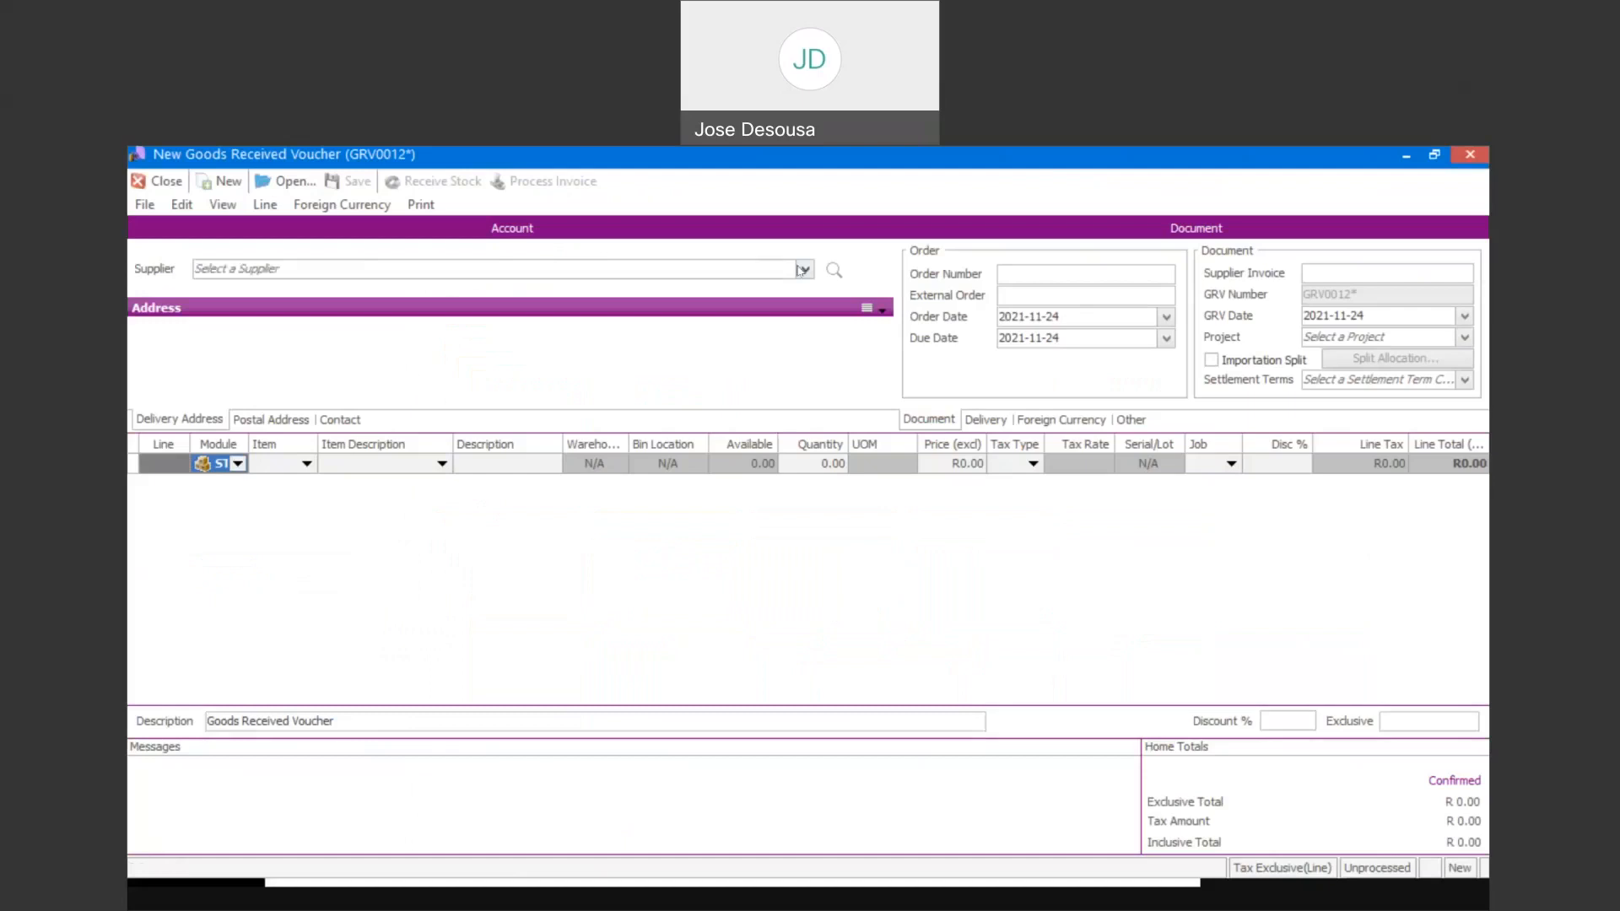
pyautogui.click(800, 270)
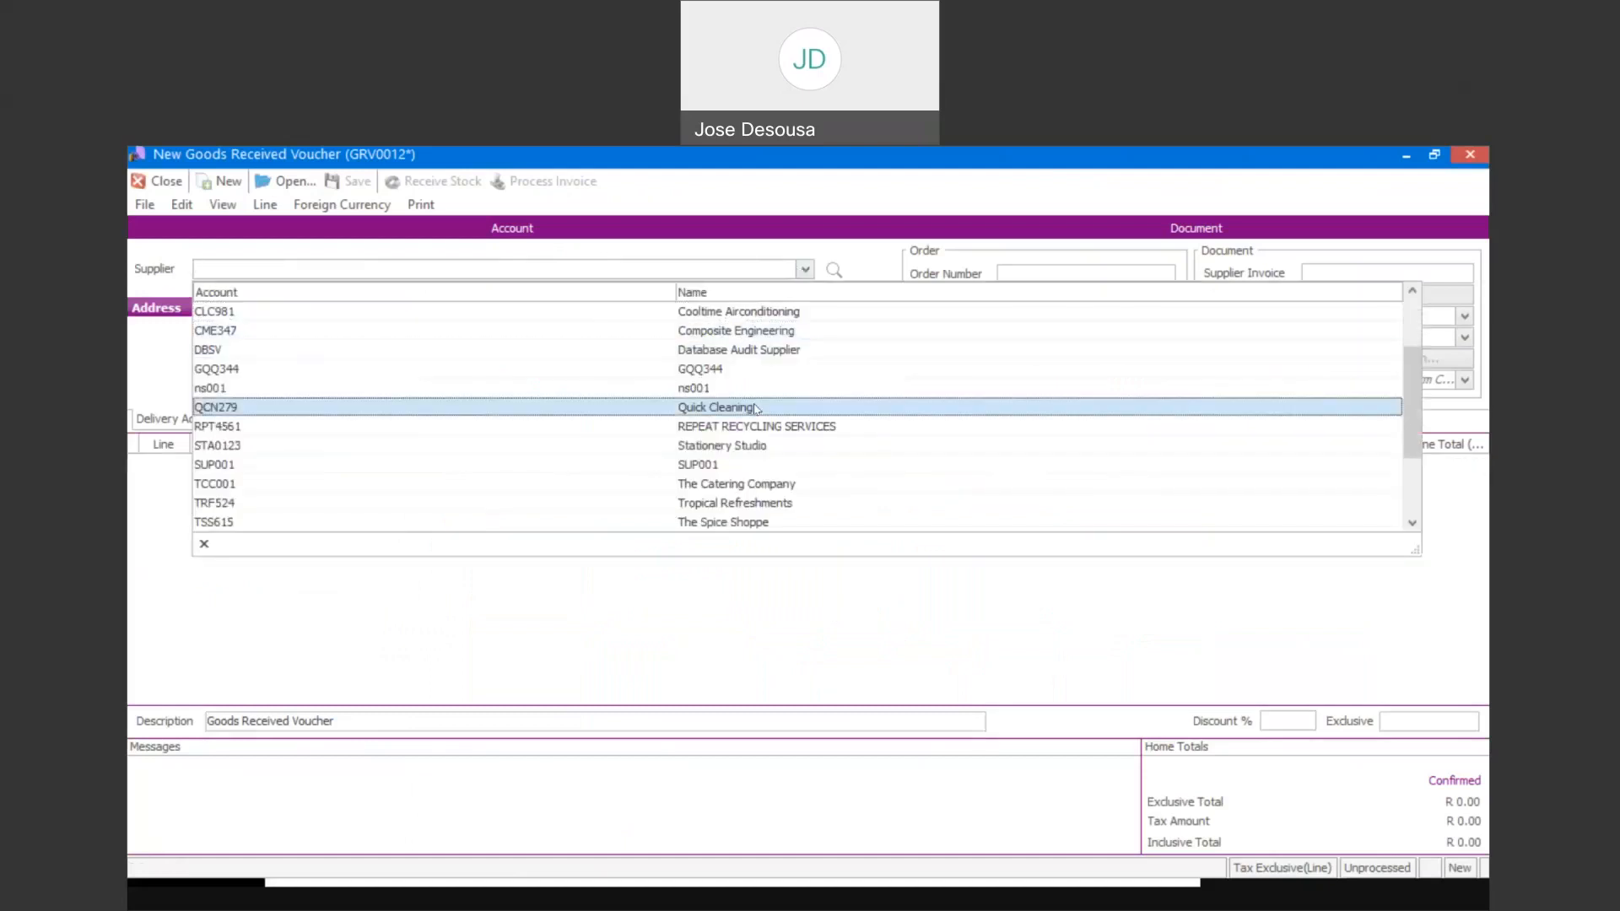
pyautogui.click(746, 523)
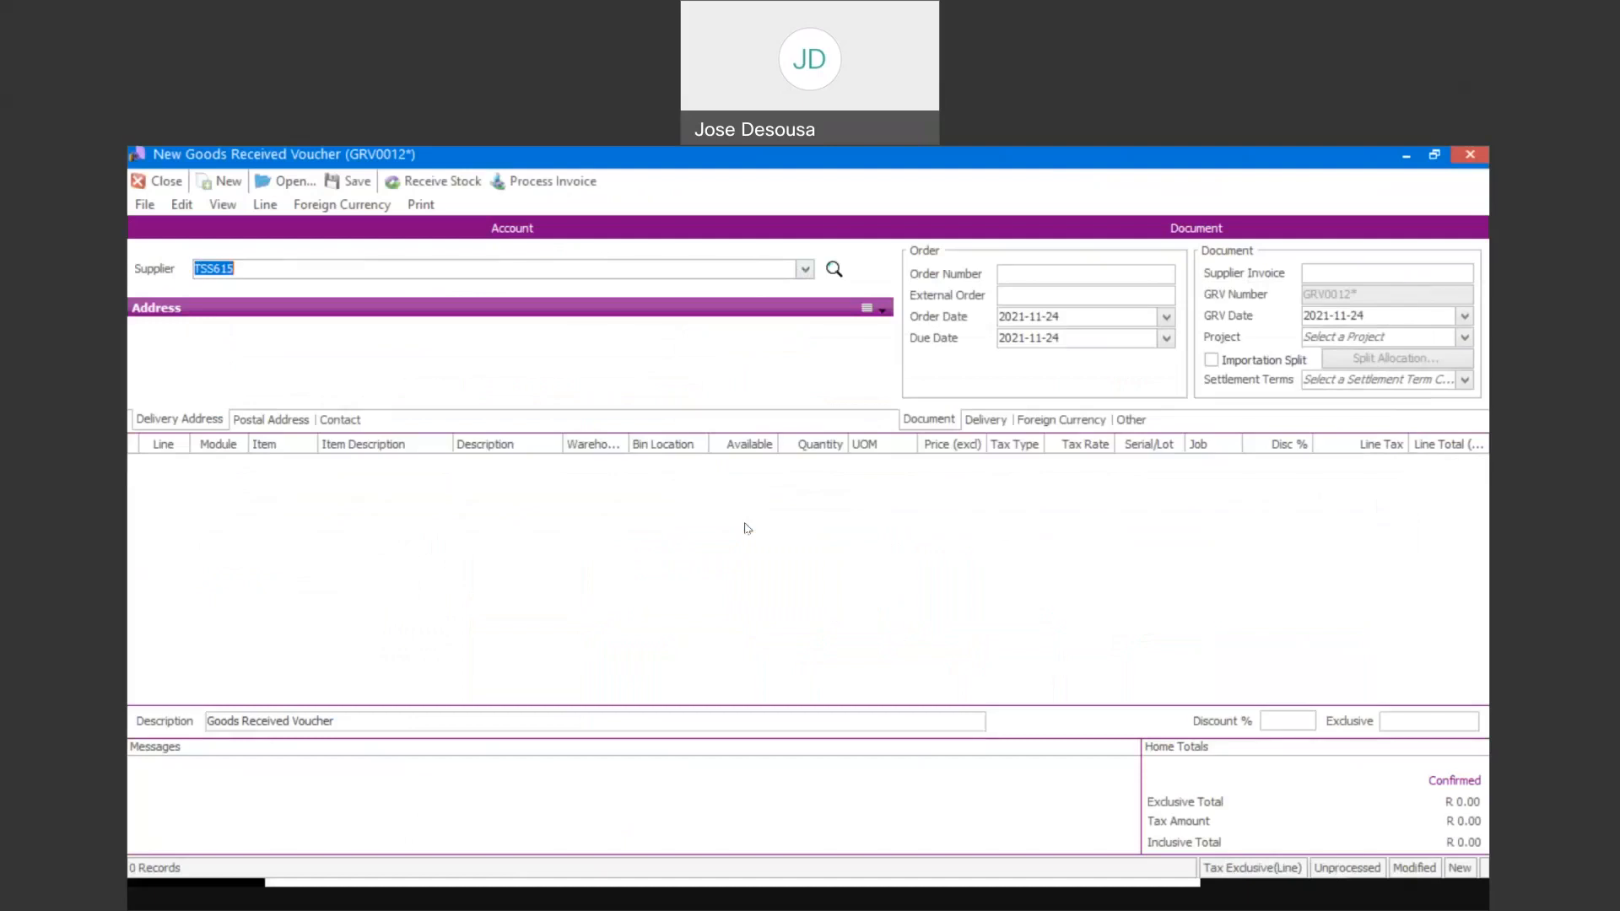
pyautogui.press('Tab')
pyautogui.press('Tab')
pyautogui.press('Tab')
pyautogui.press('Tab')
pyautogui.press('Tab')
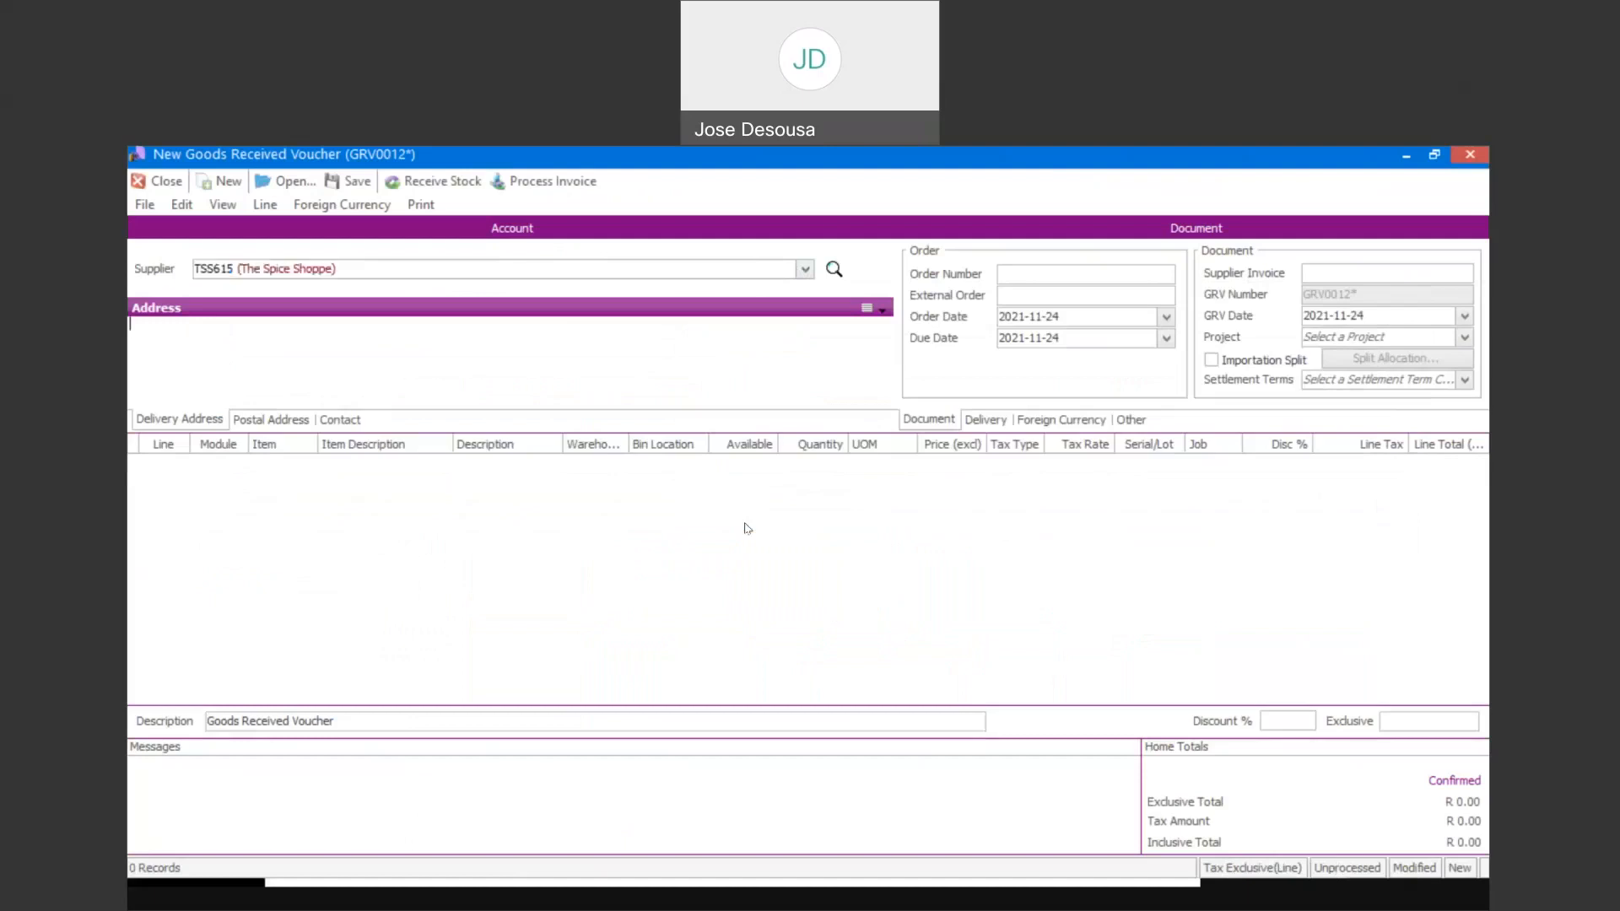
pyautogui.press('Tab')
pyautogui.press('Tab')
pyautogui.press('Tab')
# Add a voucher line for item LQD4163 with quantity 10 at an exclusive price of R24.00.
pyautogui.click(279, 469)
pyautogui.write('LQD4163')
pyautogui.press('Tab')
pyautogui.press('Tab')
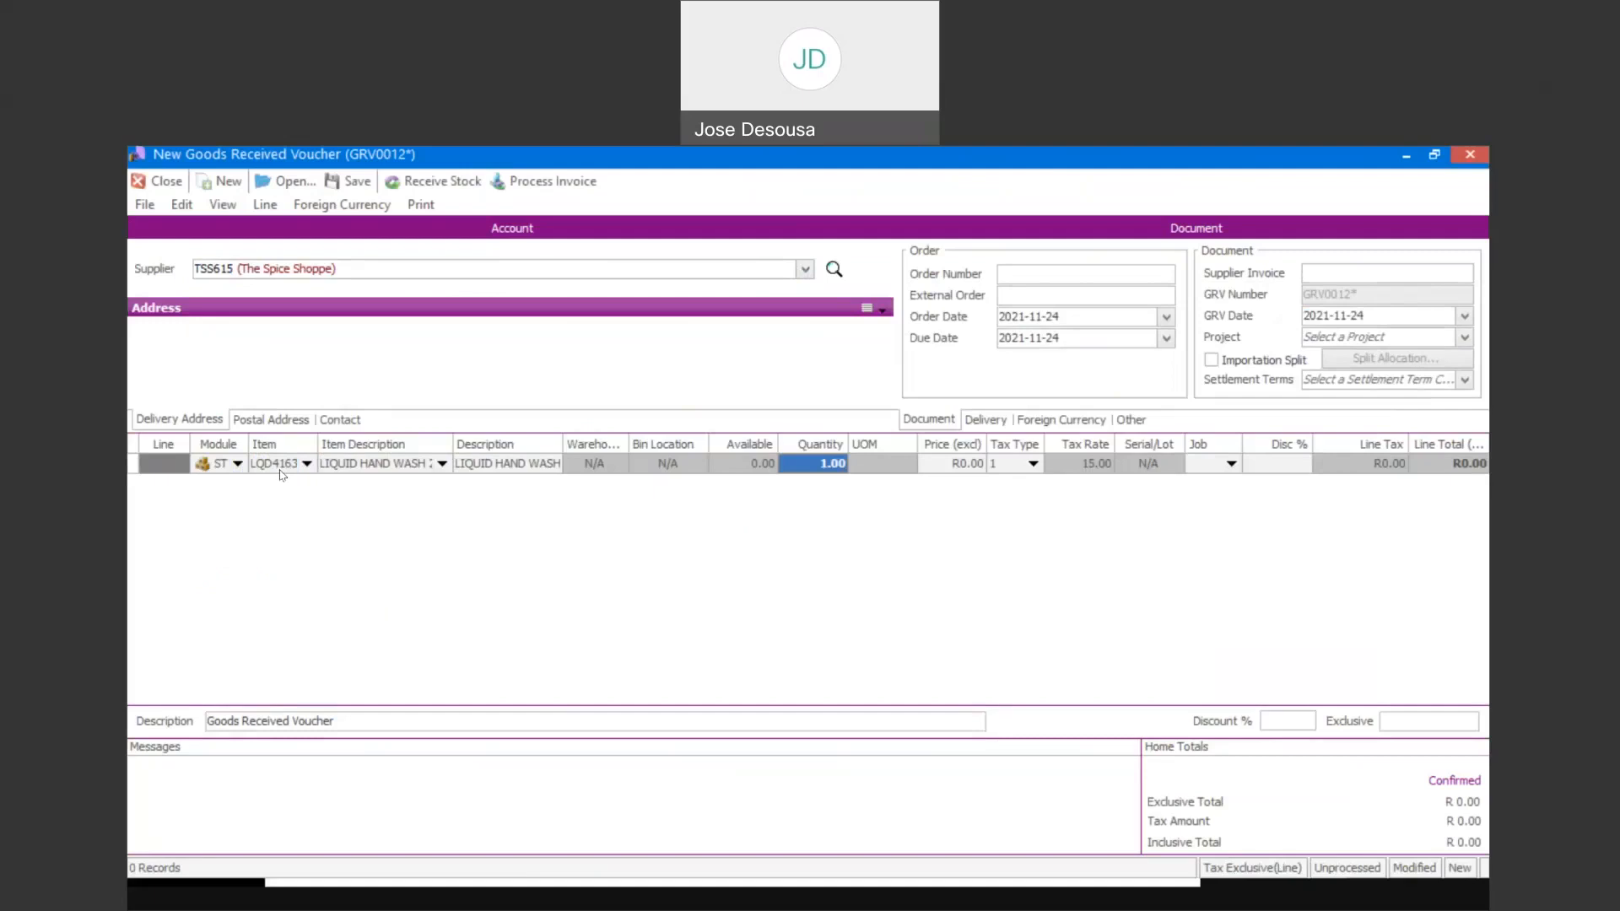
pyautogui.write('10')
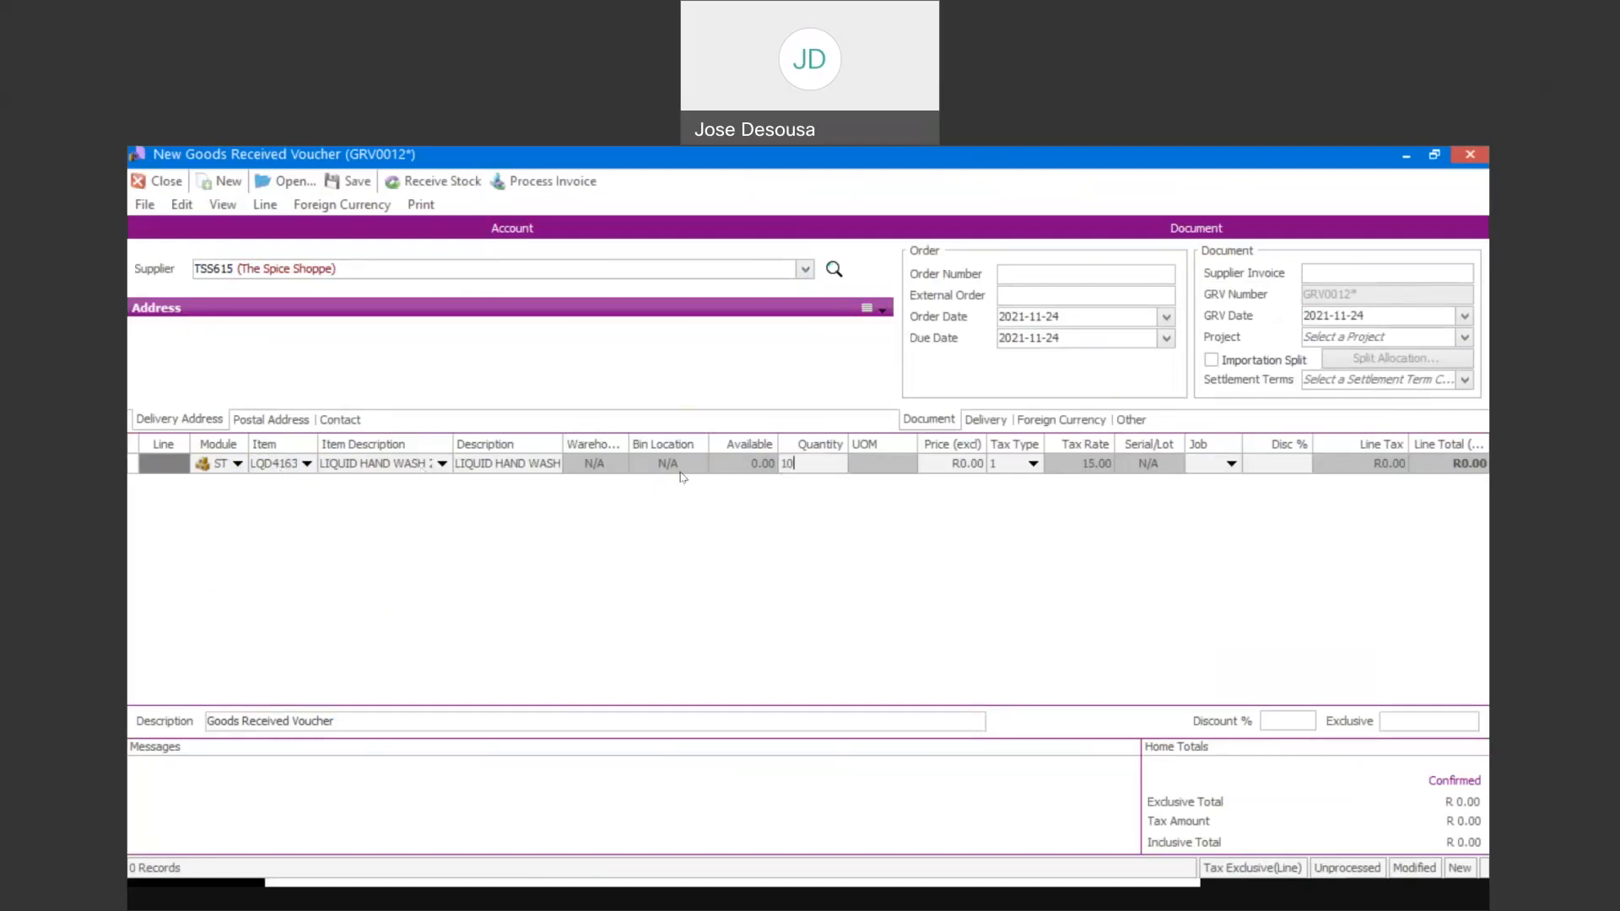
pyautogui.click(933, 461)
pyautogui.write('24')
pyautogui.press('Tab')
pyautogui.press('Tab')
pyautogui.press('Tab')
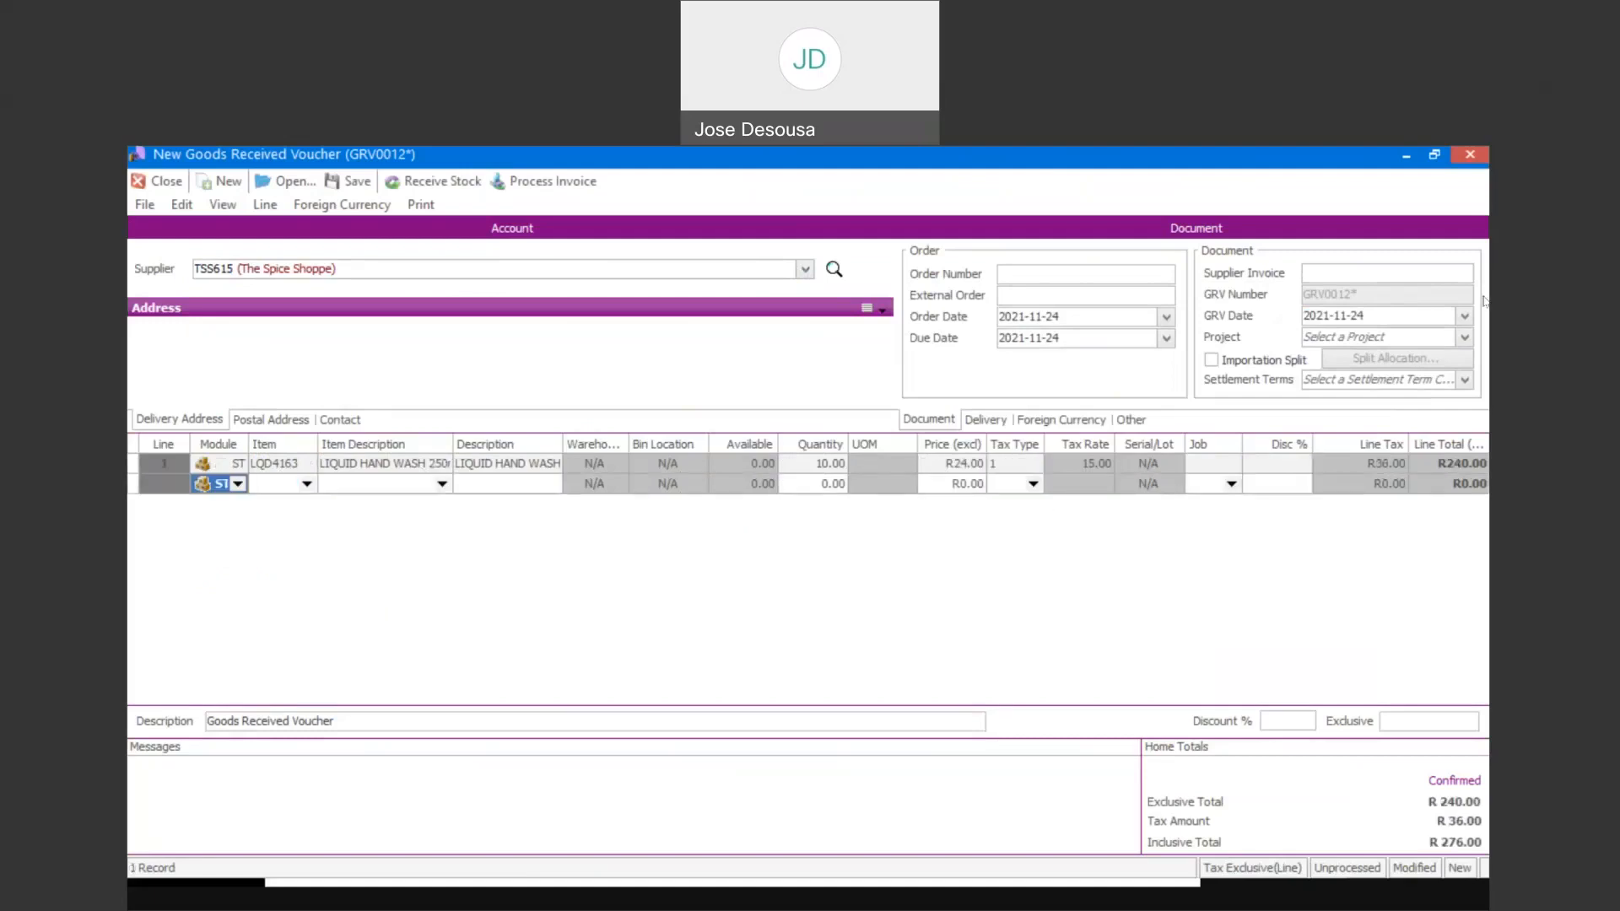
# Enter the supplier invoice number, process the voucher without printing it, and close the voucher window.
pyautogui.click(1335, 272)
pyautogui.write('S')
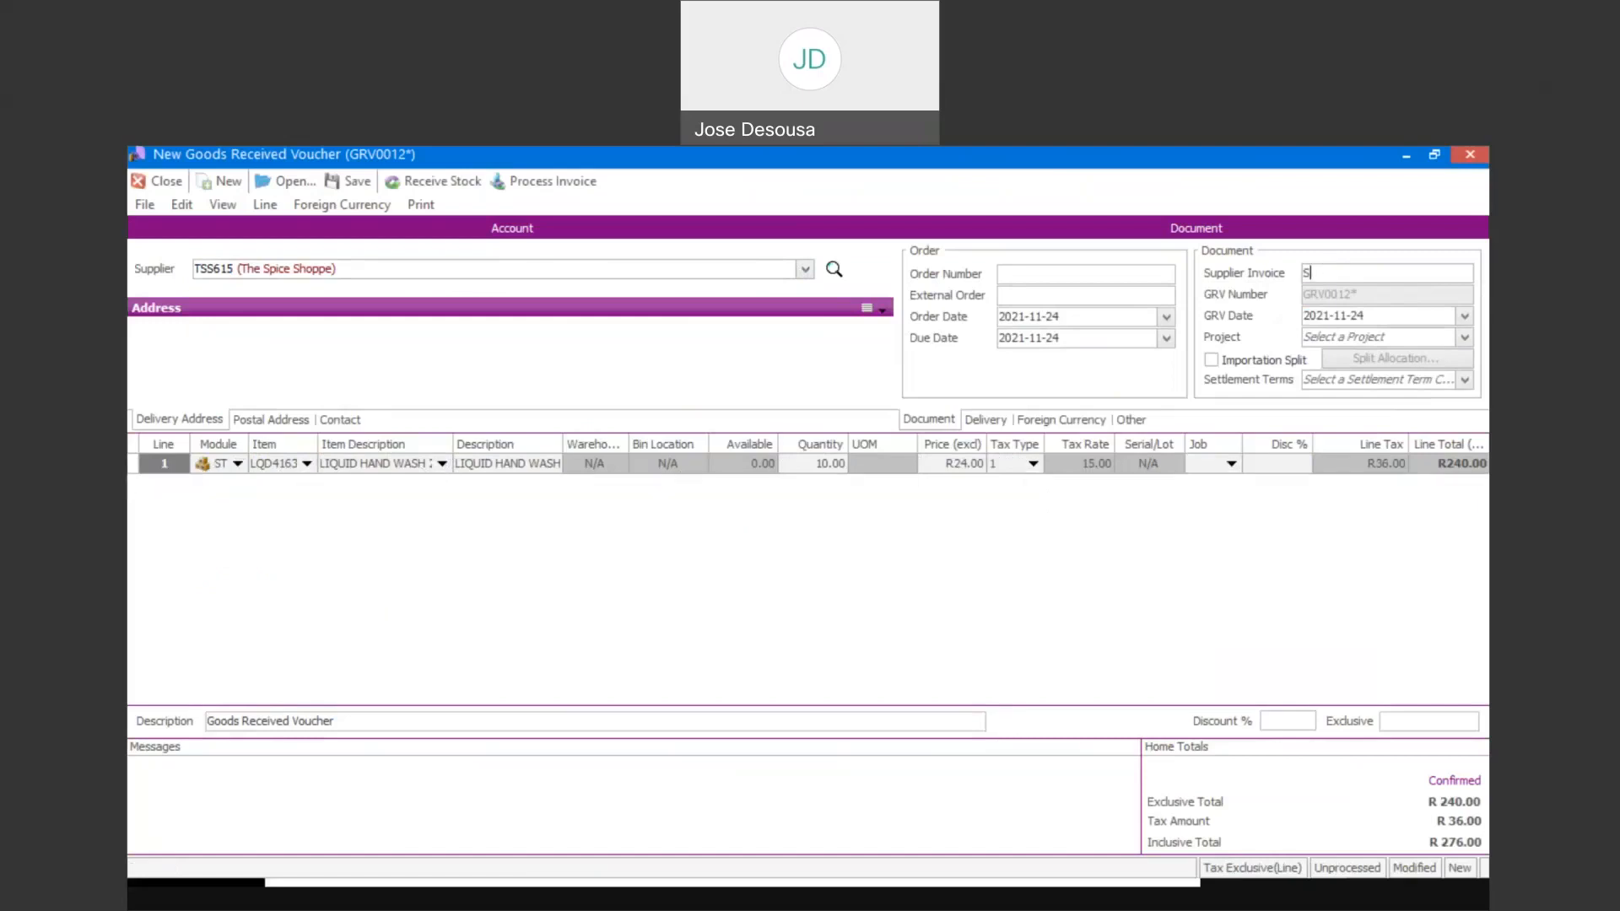
pyautogui.write('123456789')
pyautogui.hotkey('ctrl', 's')
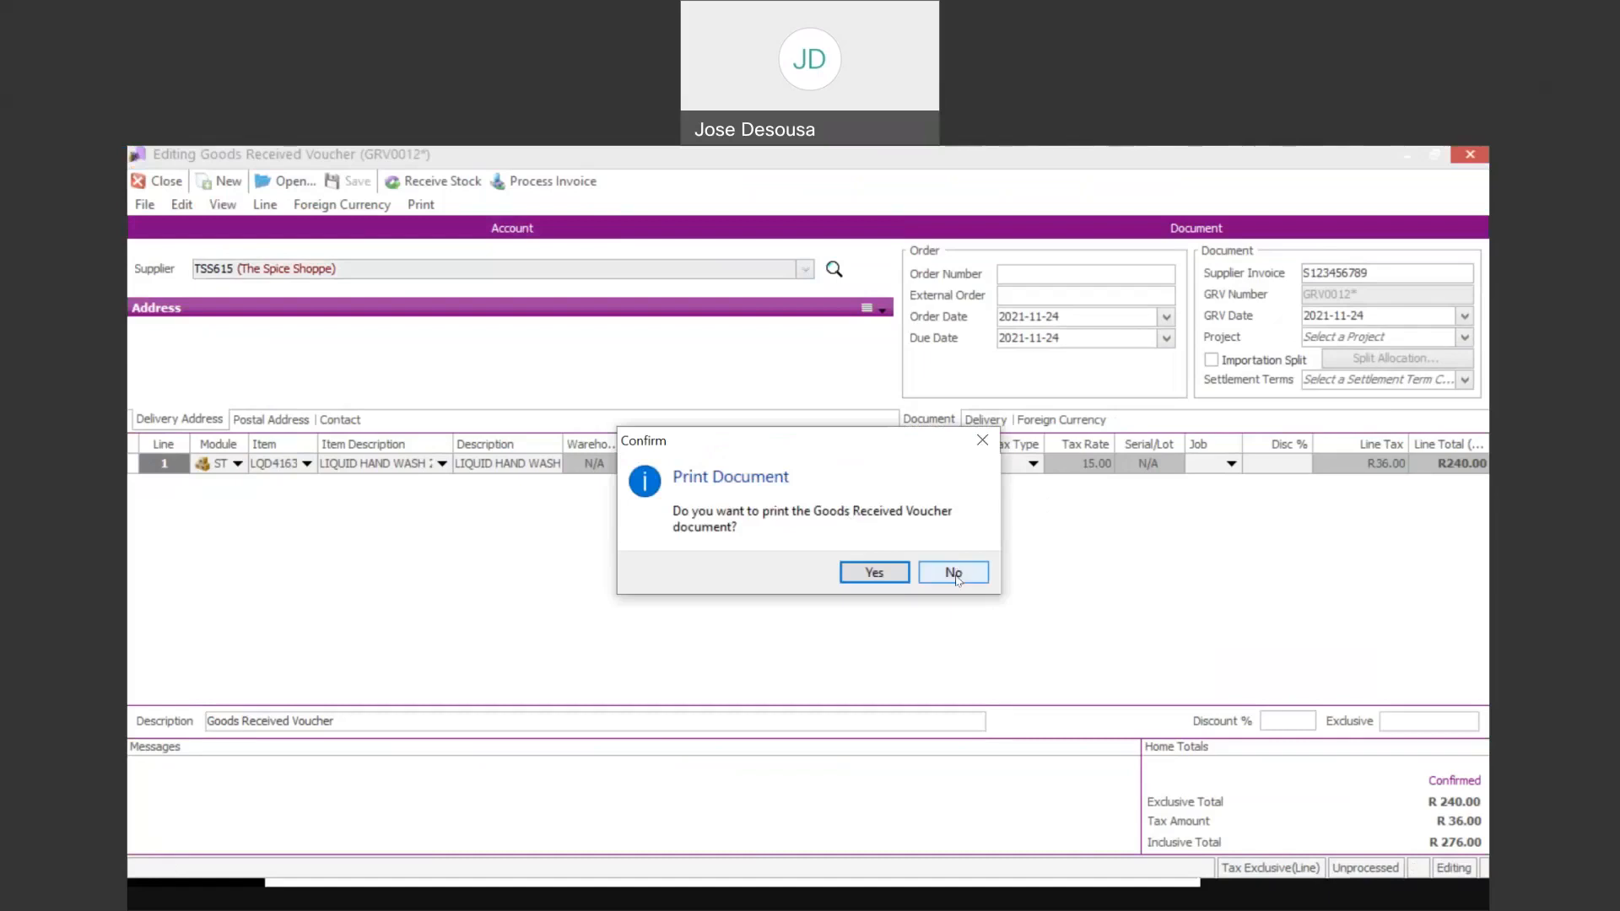
pyautogui.click(954, 574)
pyautogui.click(951, 567)
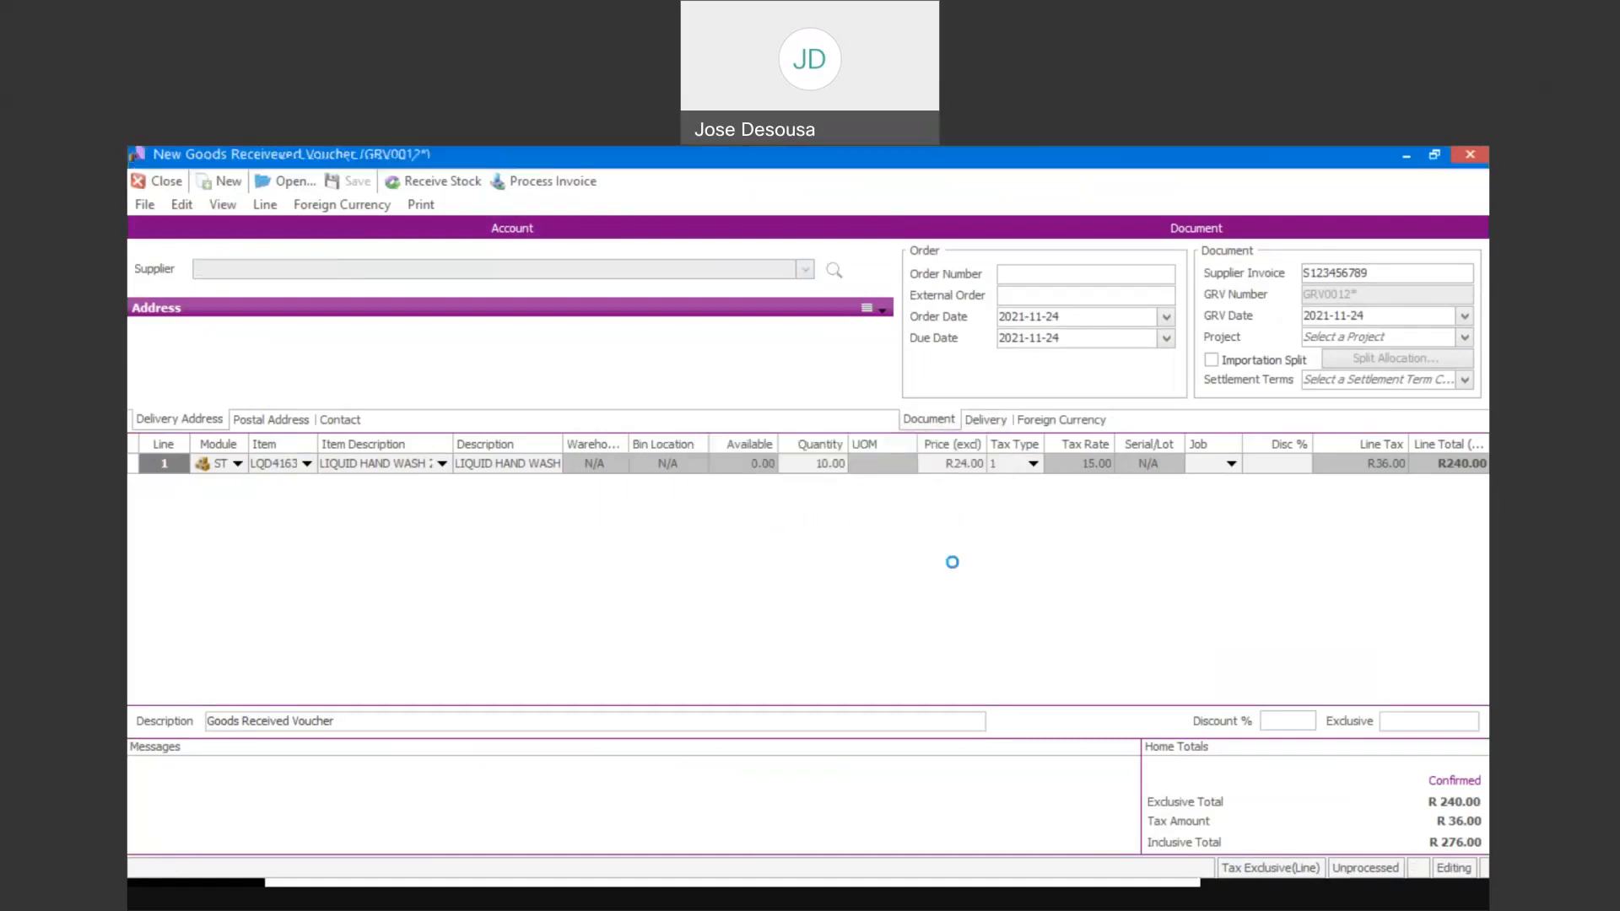
pyautogui.click(161, 181)
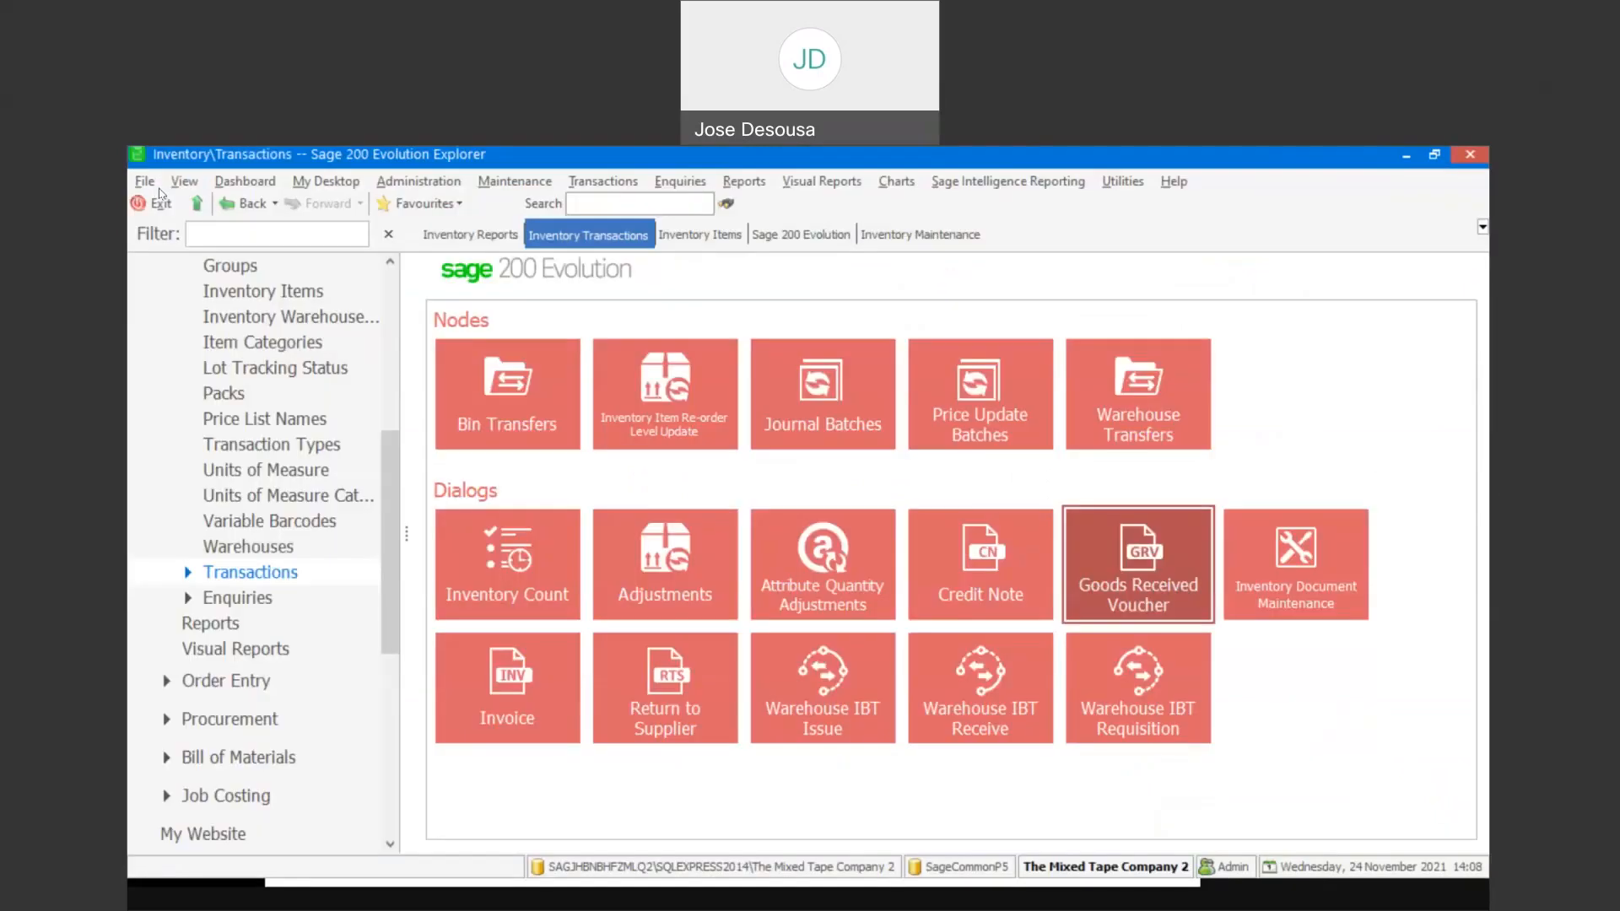
# Find LQD4163 in the inventory items list, check the cost figures in its record, and close it without changes.
pyautogui.click(715, 236)
pyautogui.click(422, 572)
pyautogui.write('L')
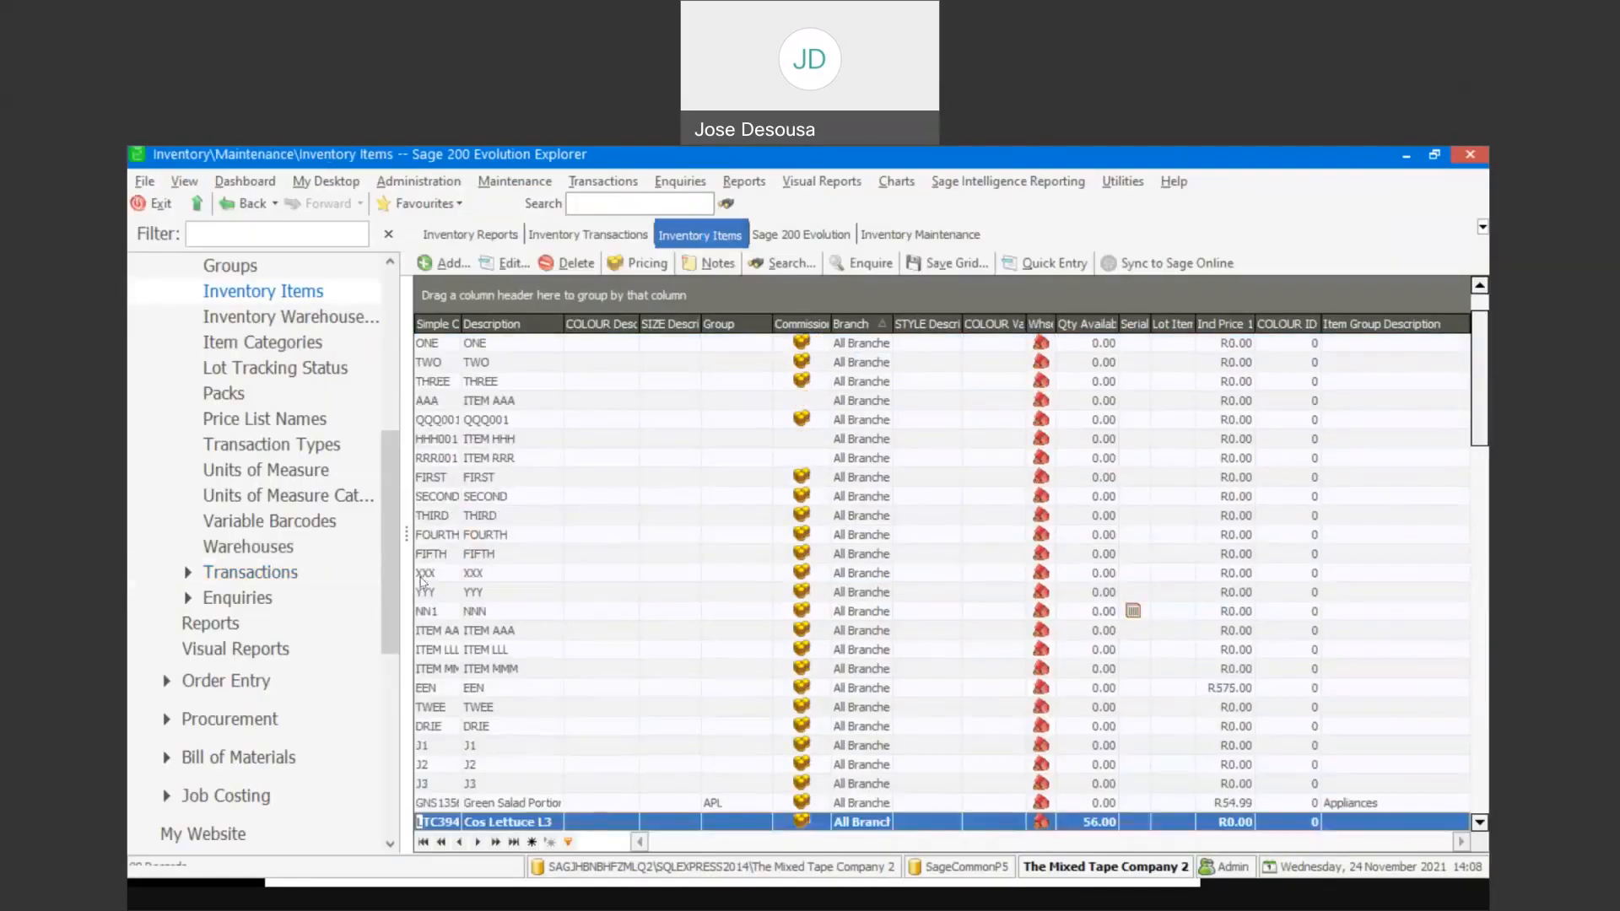
pyautogui.write('QD41')
pyautogui.click(509, 264)
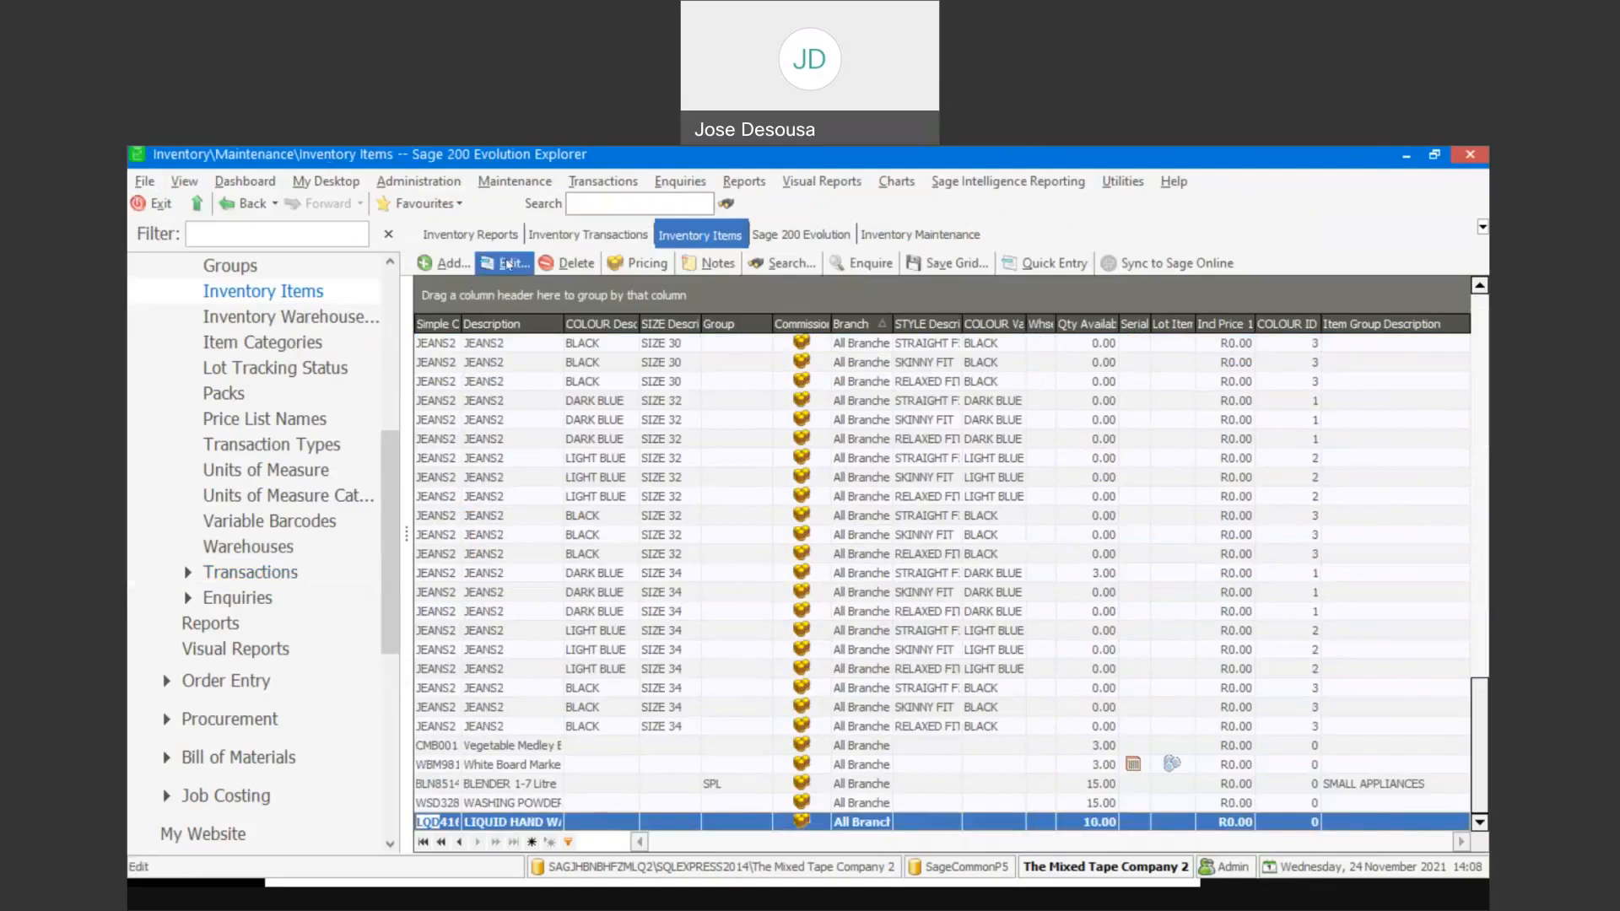
pyautogui.click(528, 282)
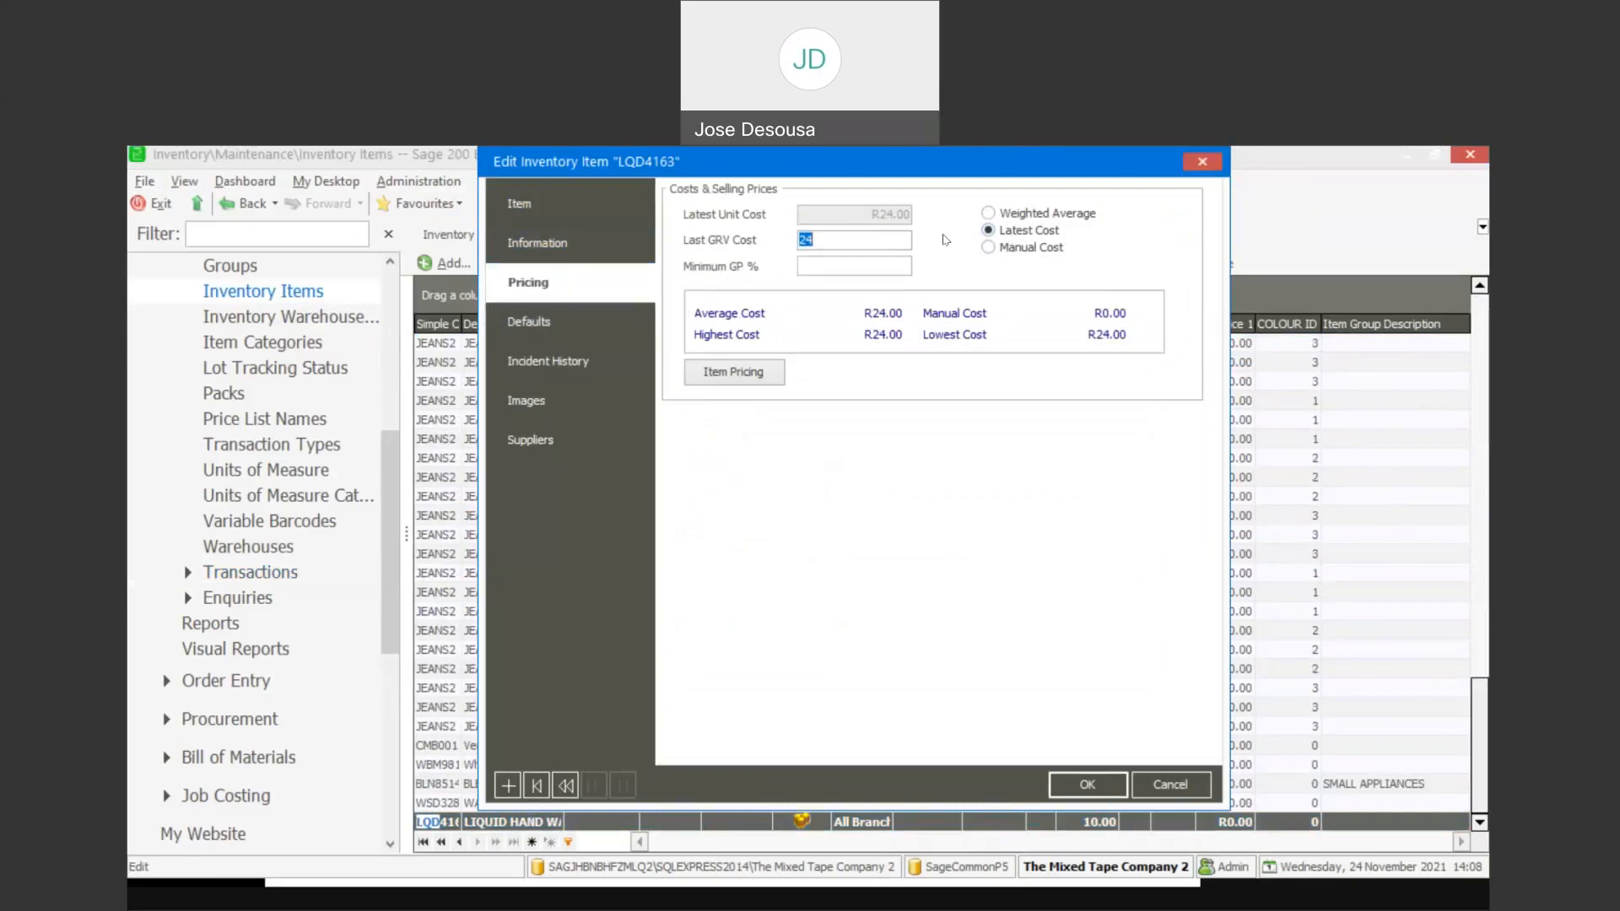
pyautogui.click(1170, 786)
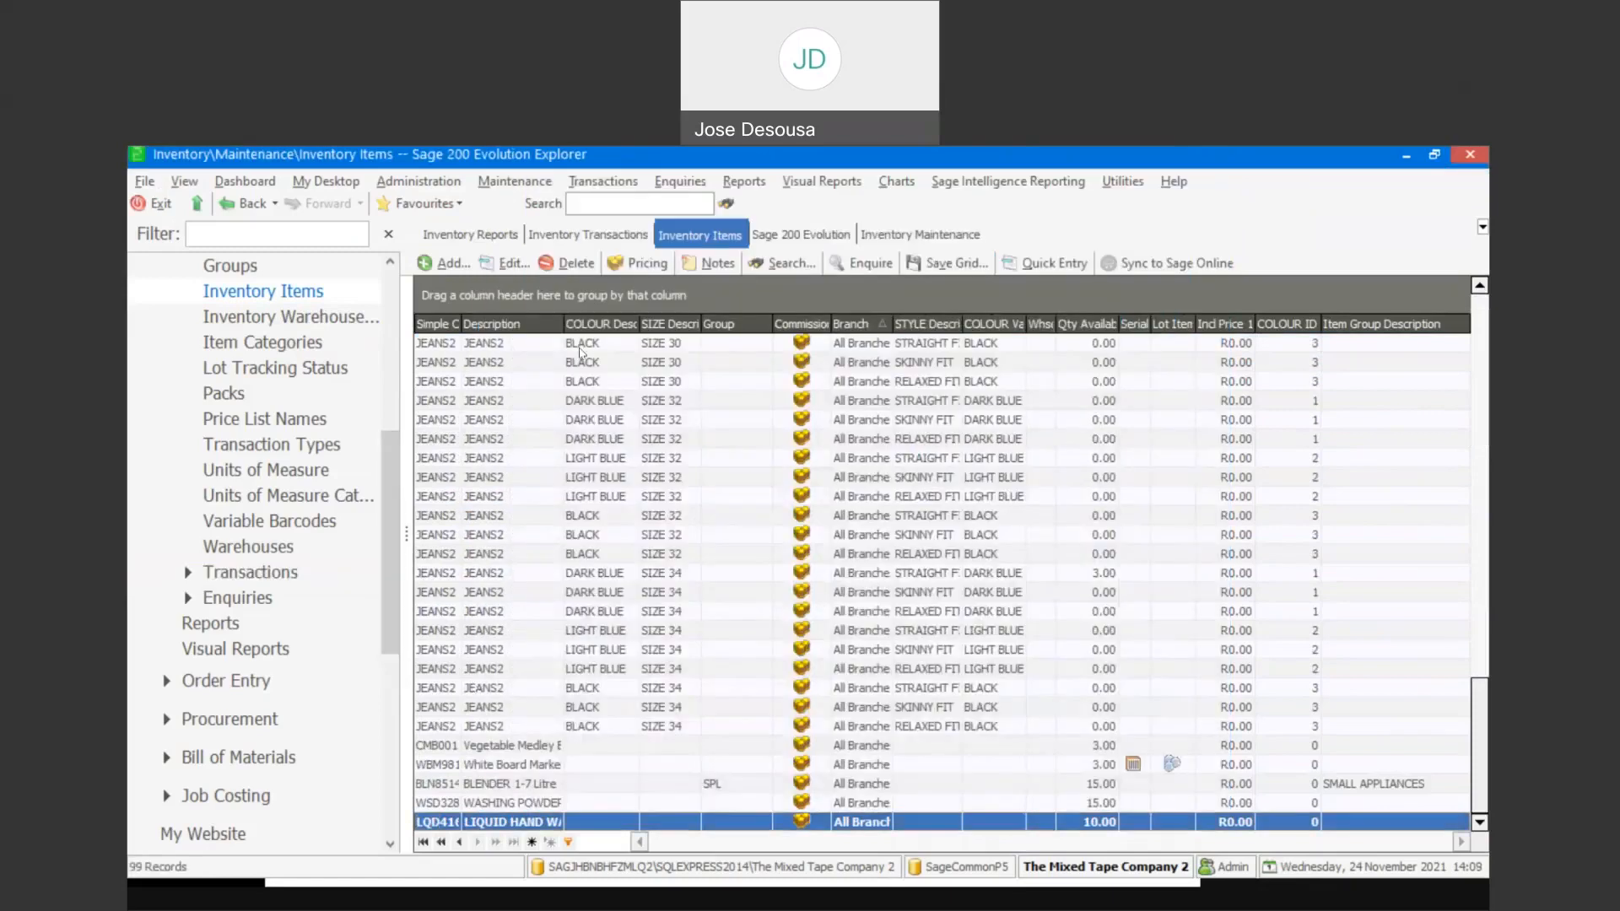
# Open another new Goods Received Voucher and select Composite Engineering as the supplier.
pyautogui.click(596, 236)
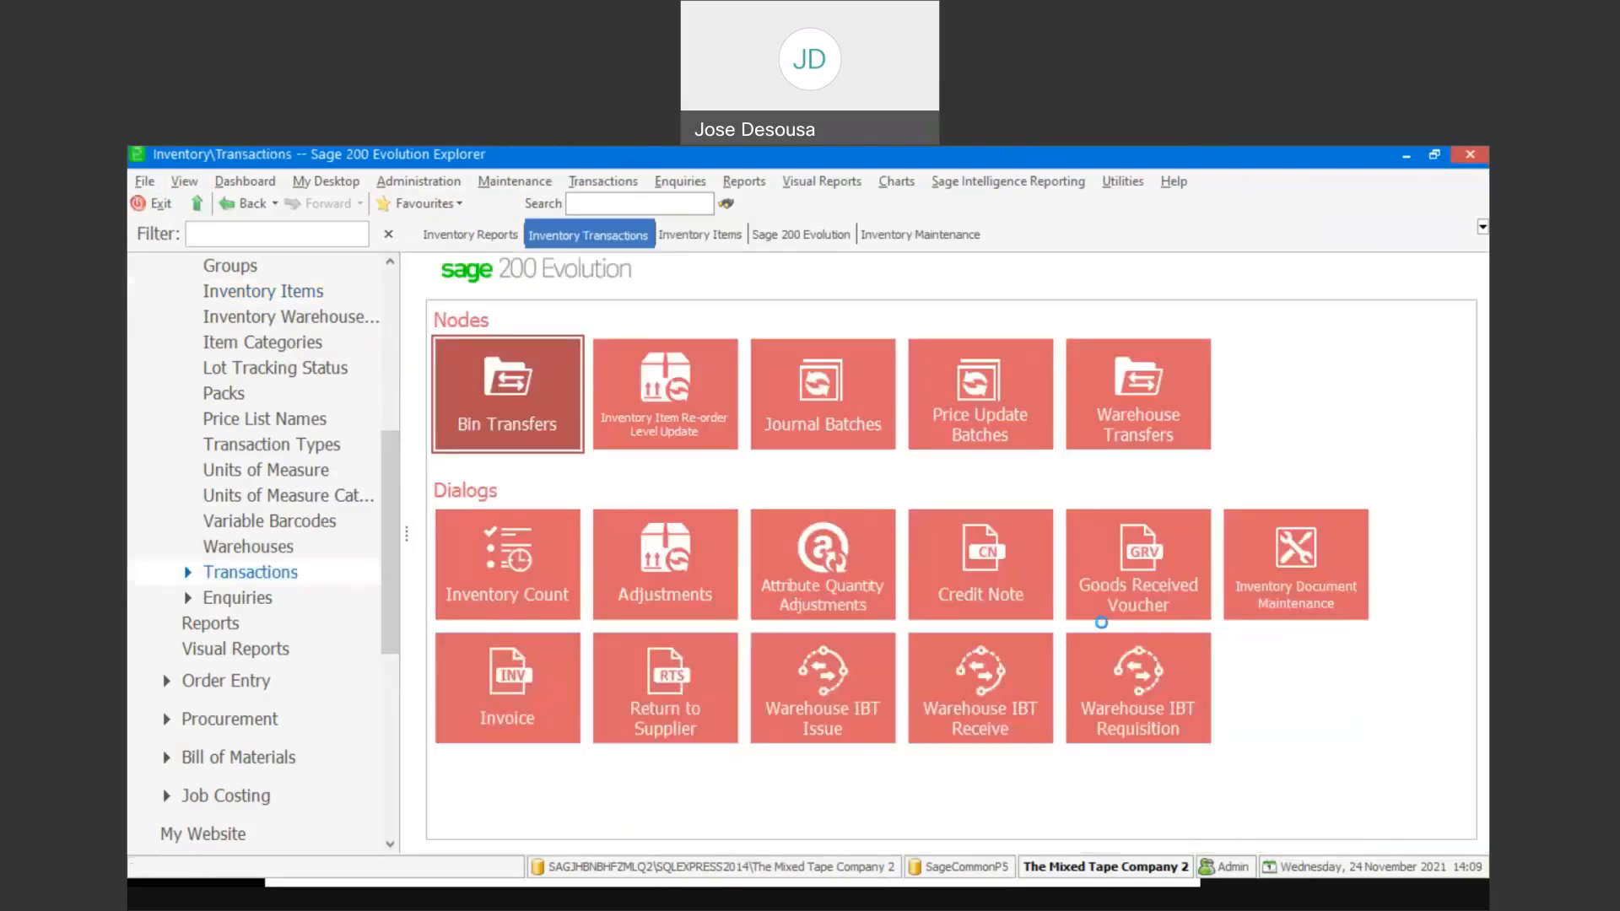
pyautogui.click(1162, 567)
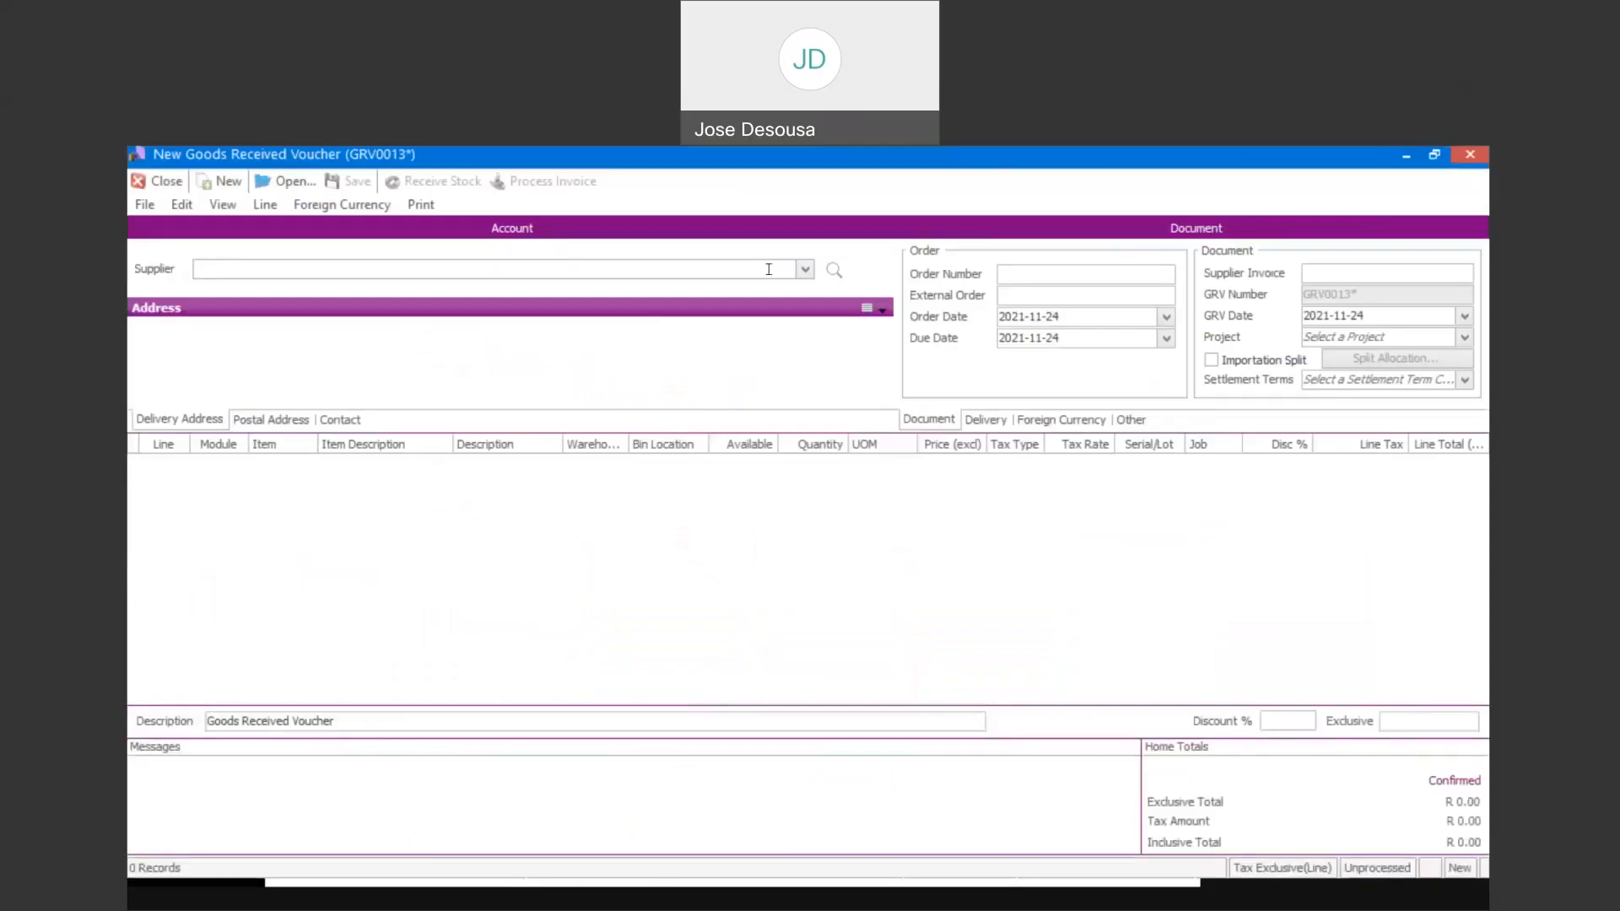
pyautogui.click(805, 268)
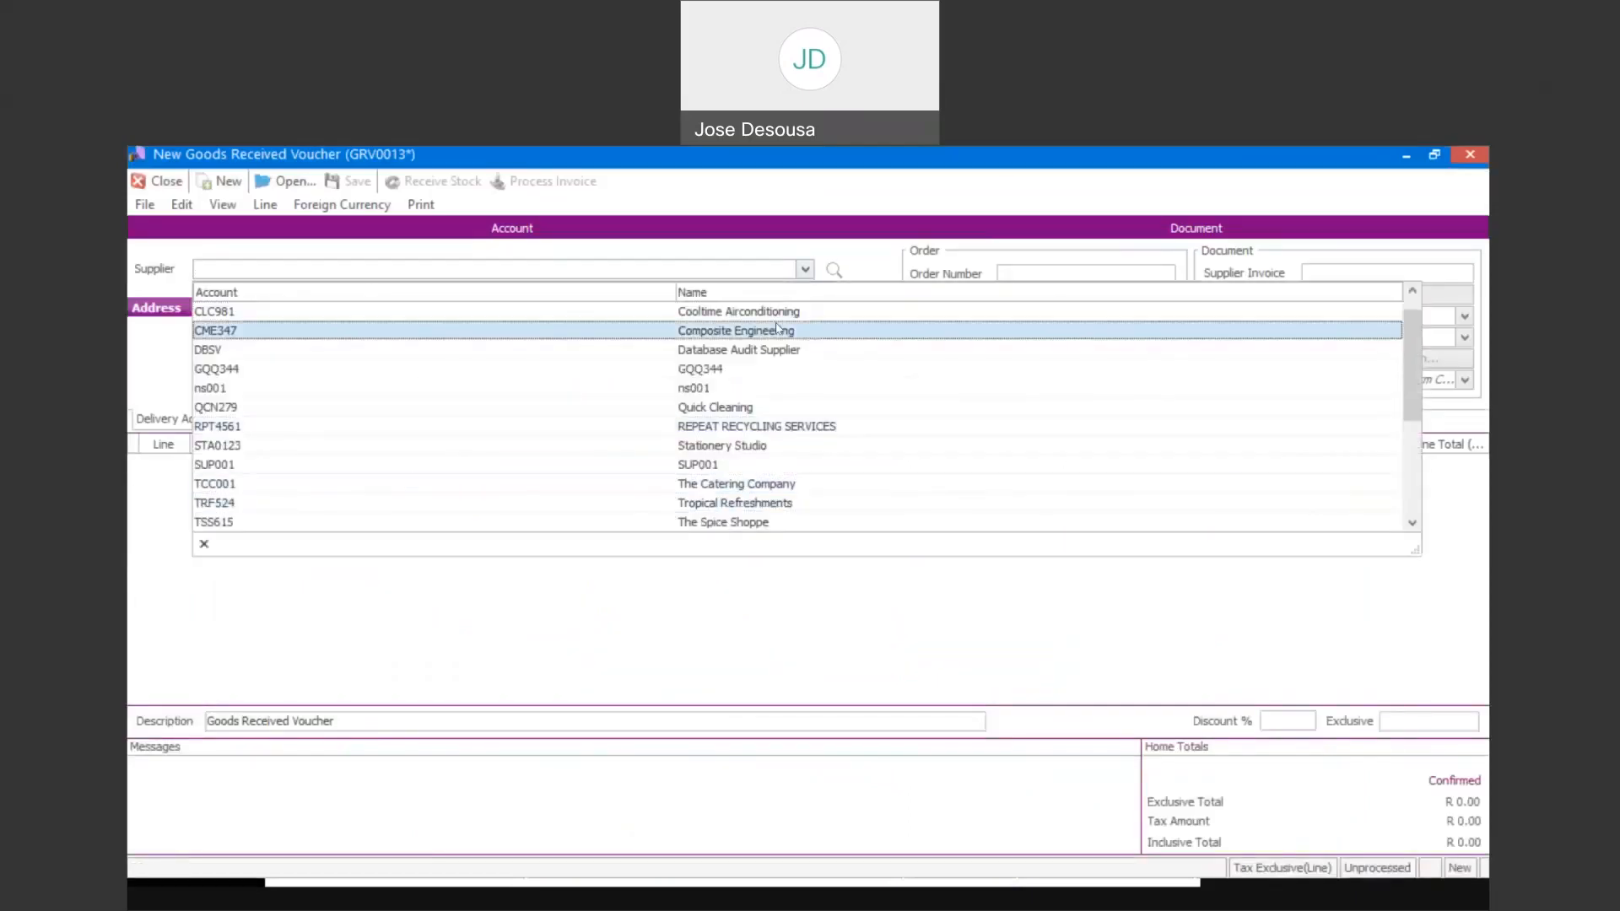
pyautogui.click(439, 330)
pyautogui.click(438, 516)
# Add a voucher line for item LQD4163 with quantity 5 at an exclusive price of R25.00.
pyautogui.click(268, 463)
pyautogui.write('LQD4163')
pyautogui.press('Tab')
pyautogui.press('Tab')
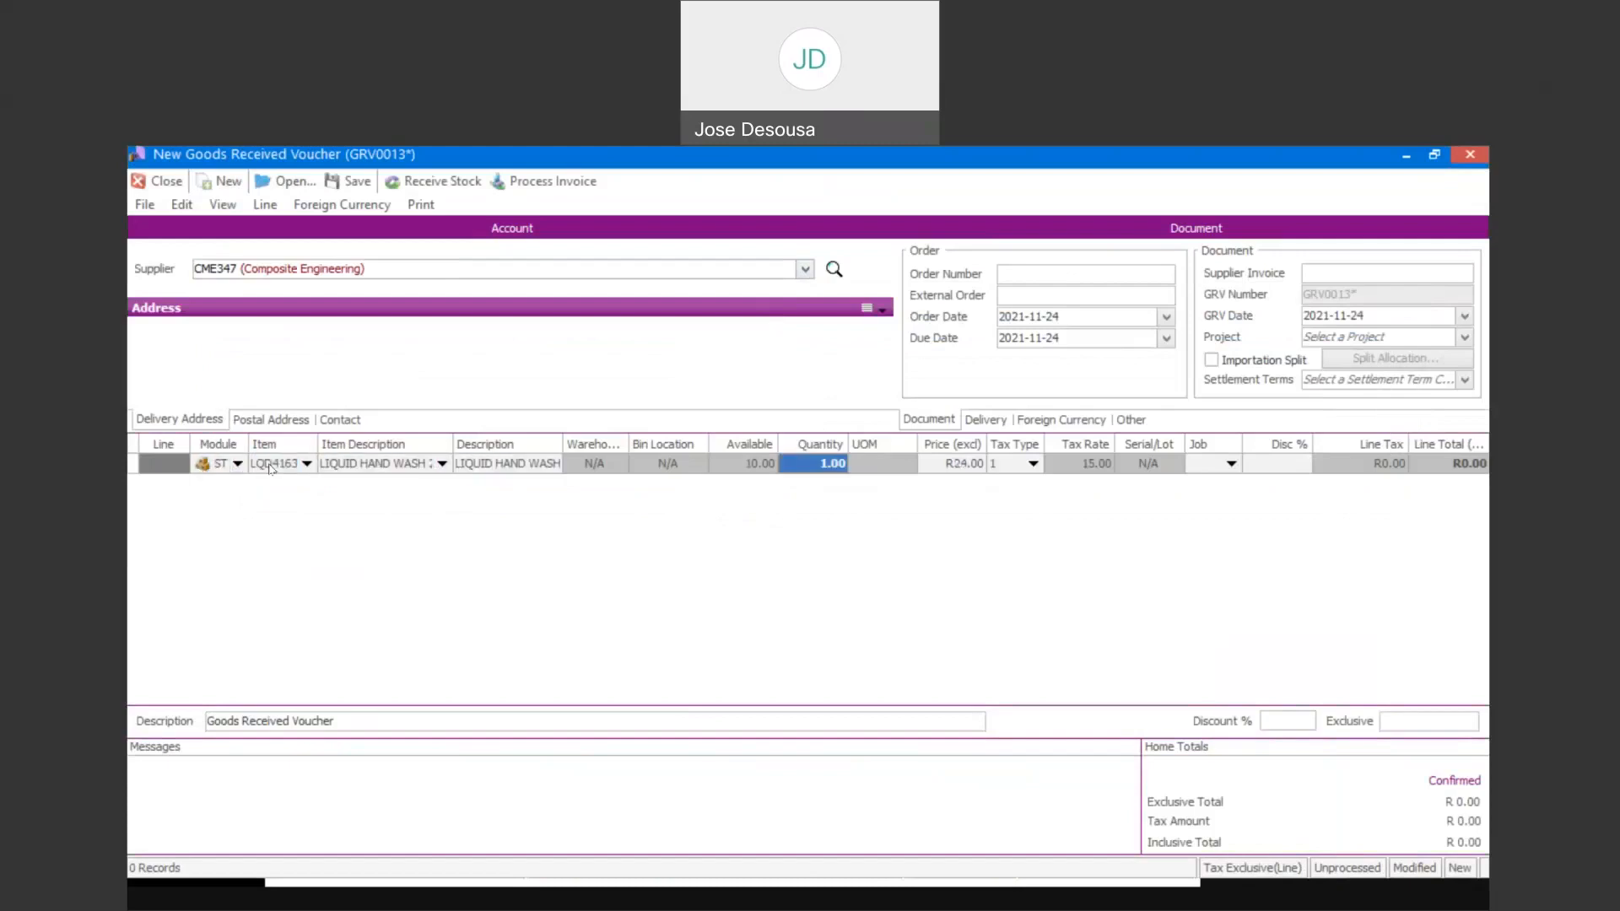
pyautogui.press('Tab')
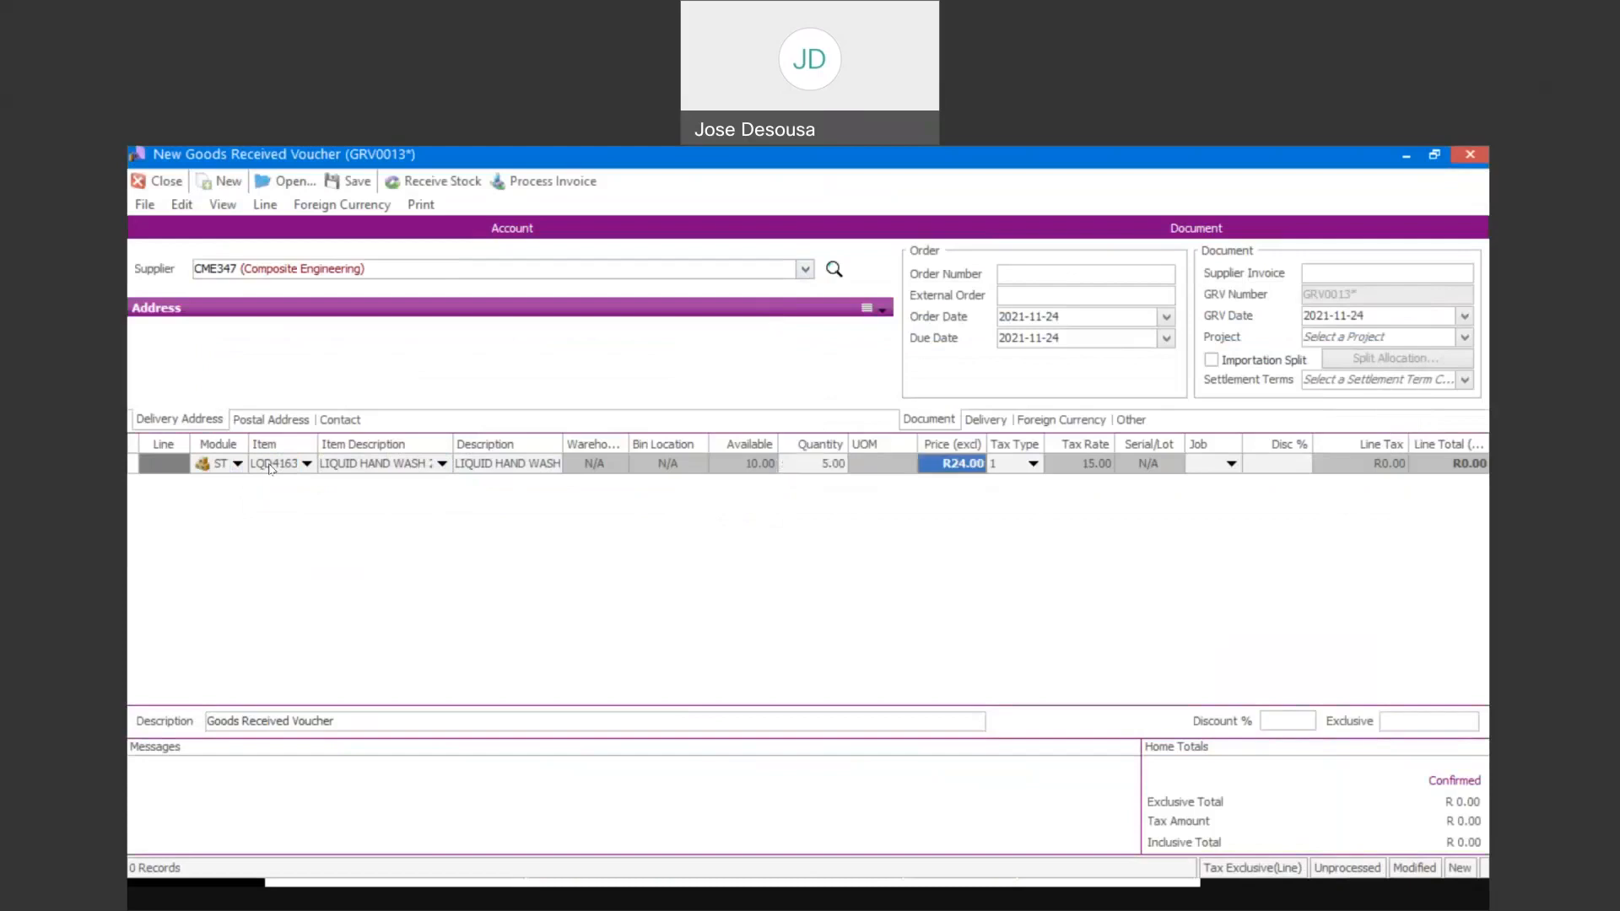
pyautogui.write('25')
pyautogui.press('Tab')
pyautogui.press('Tab')
pyautogui.press('Tab')
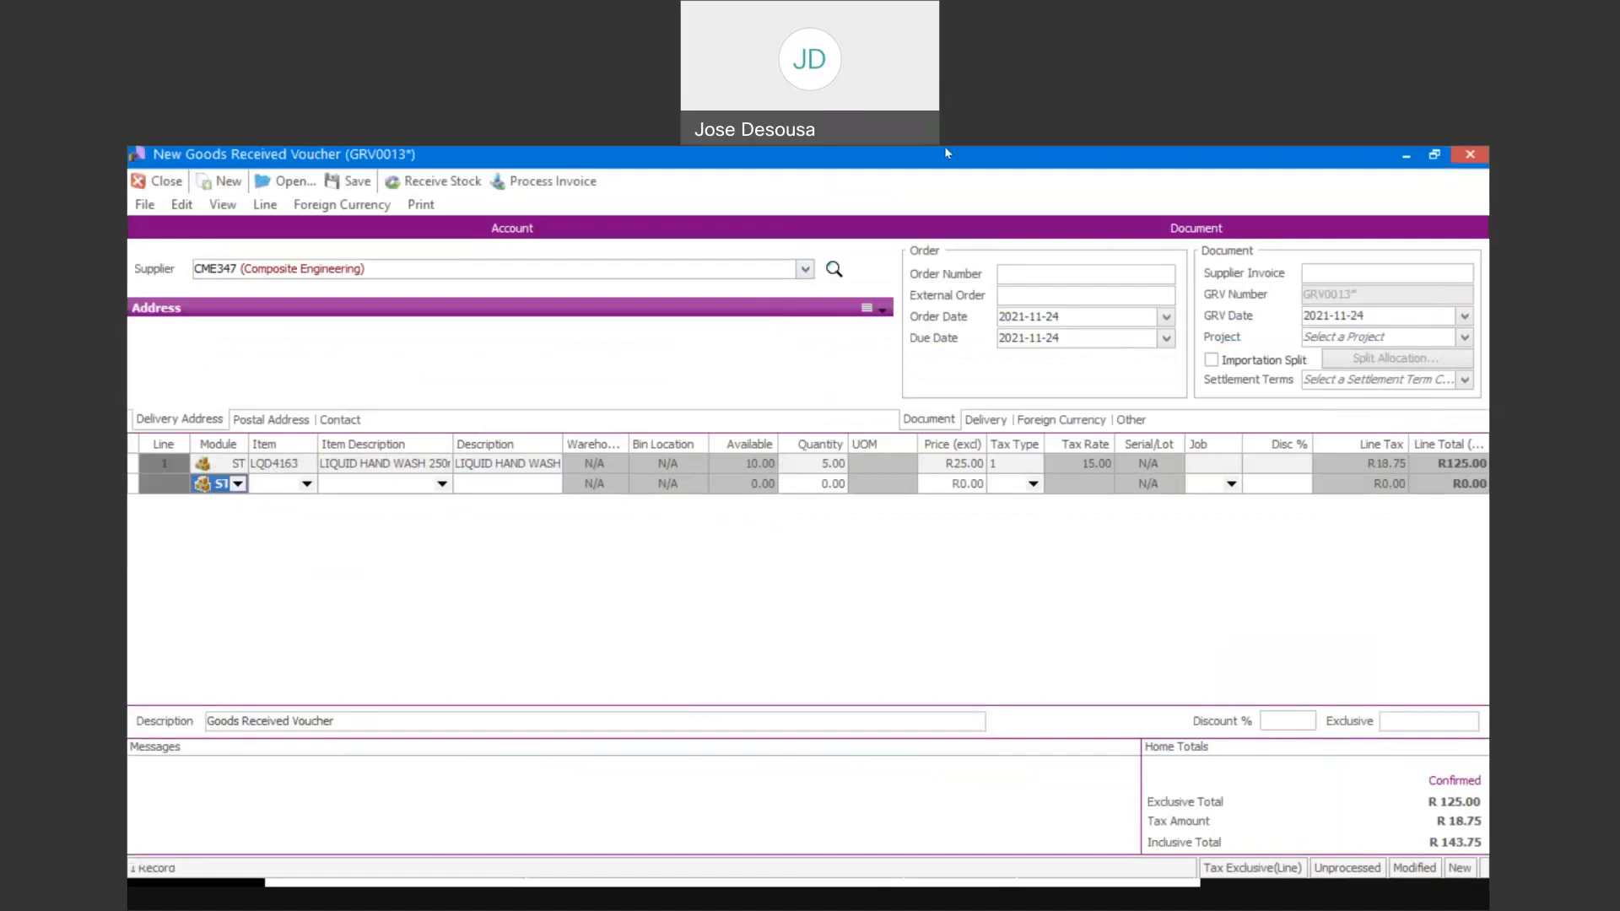
# Enter the supplier invoice number for the Composite Engineering voucher and process it without printing.
pyautogui.click(1307, 265)
pyautogui.write('S2345678')
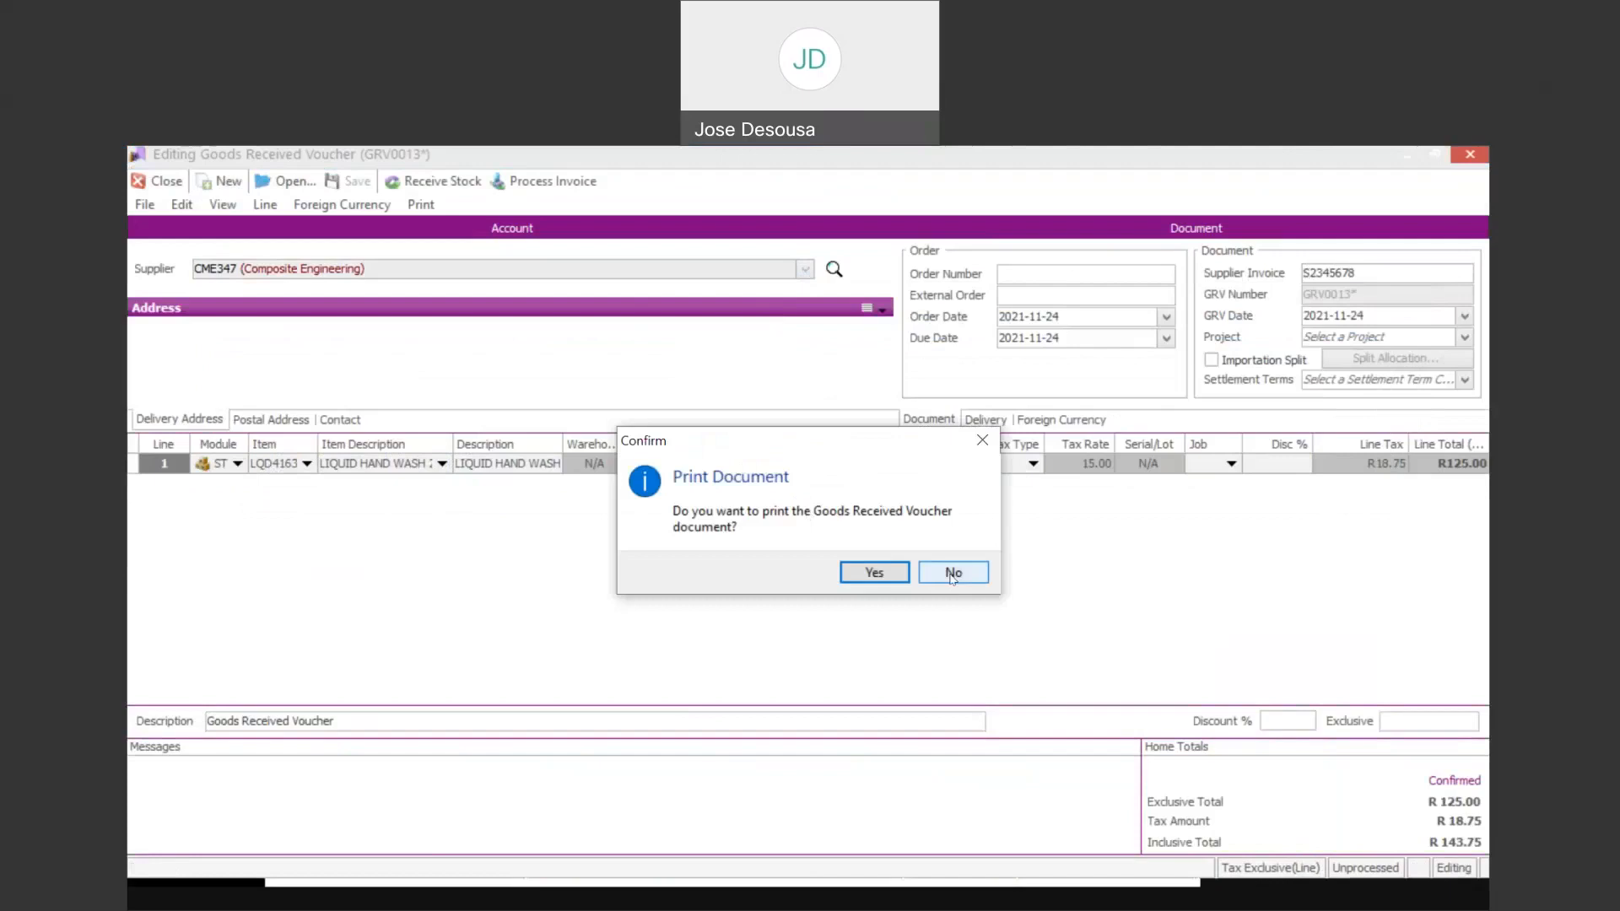
pyautogui.click(953, 576)
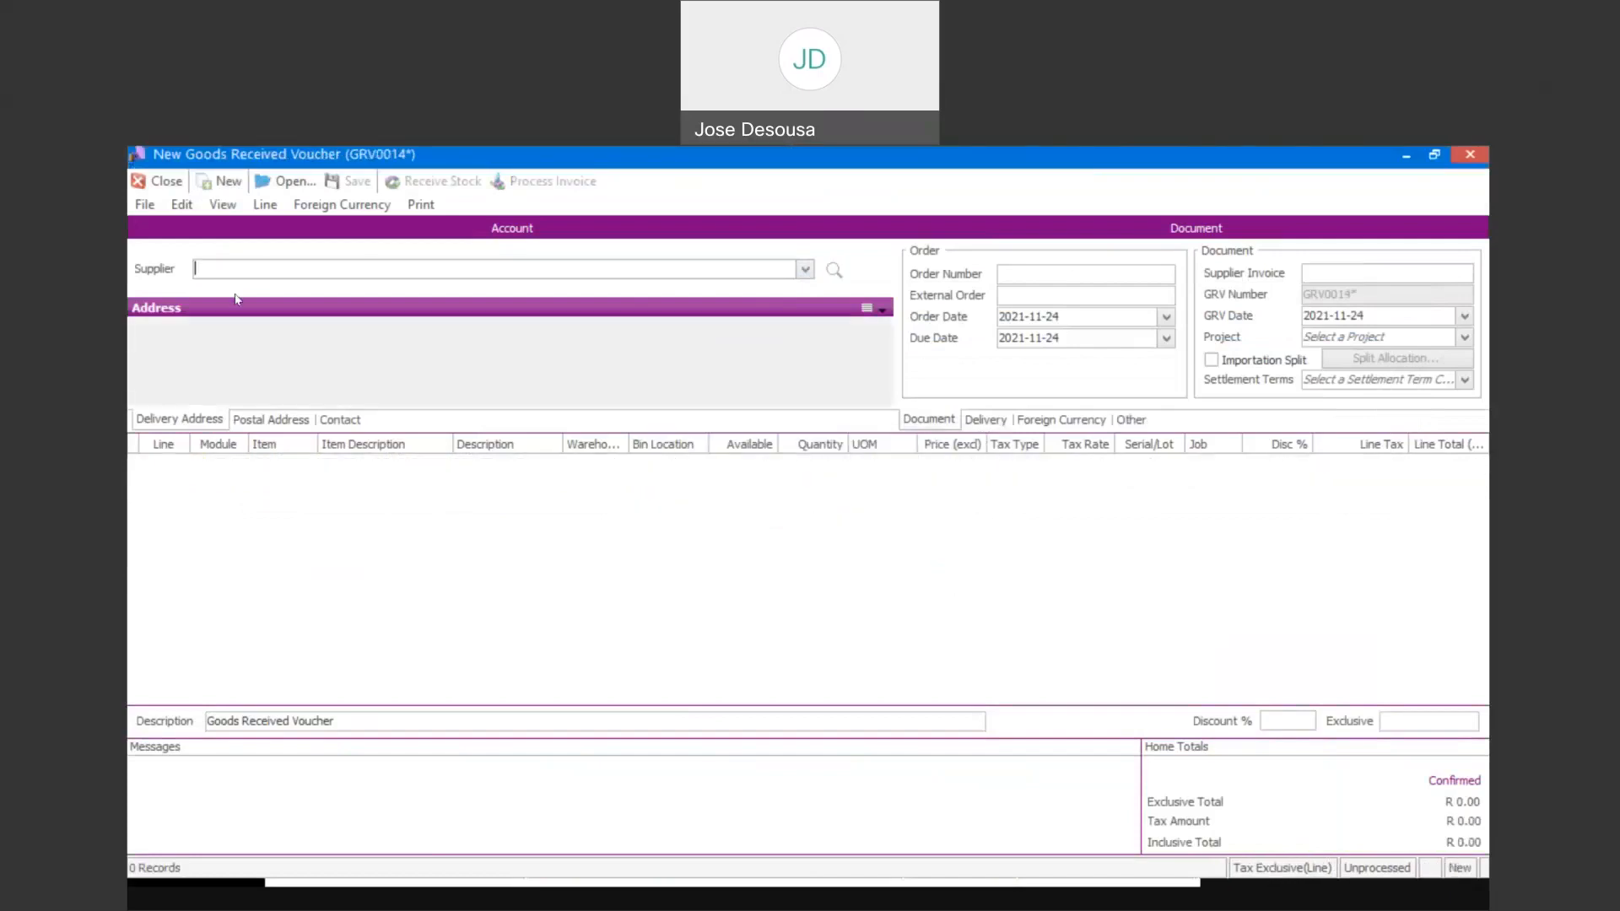
# Close the blank voucher, examine the cost figures in the inventory item record for LQD4163, and close the record without changes.
pyautogui.click(166, 181)
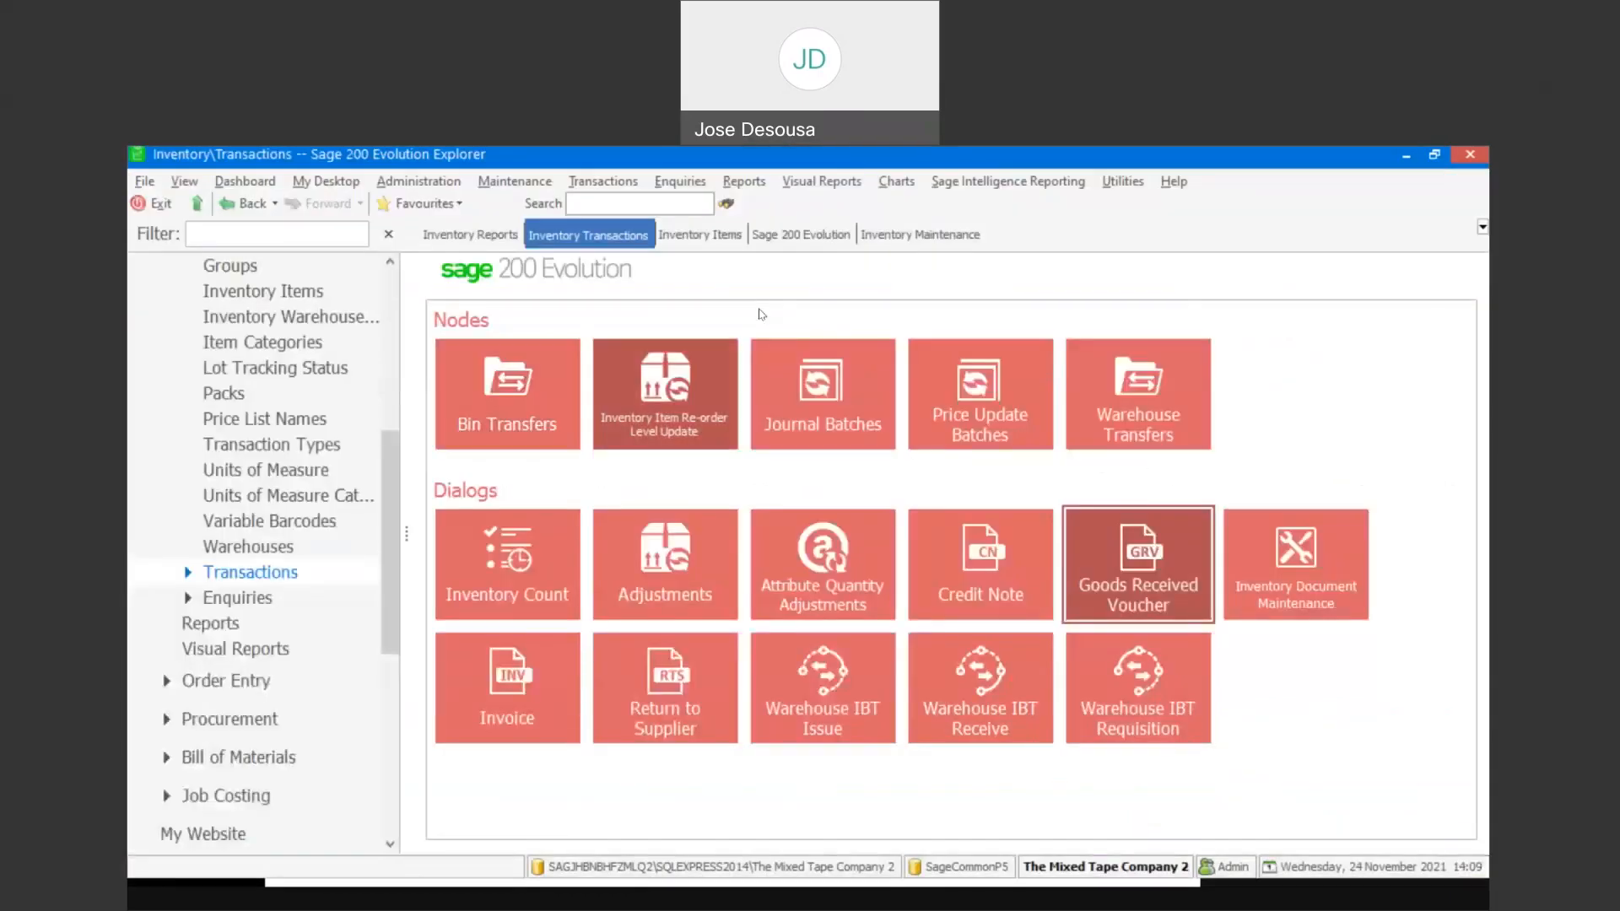
pyautogui.click(722, 239)
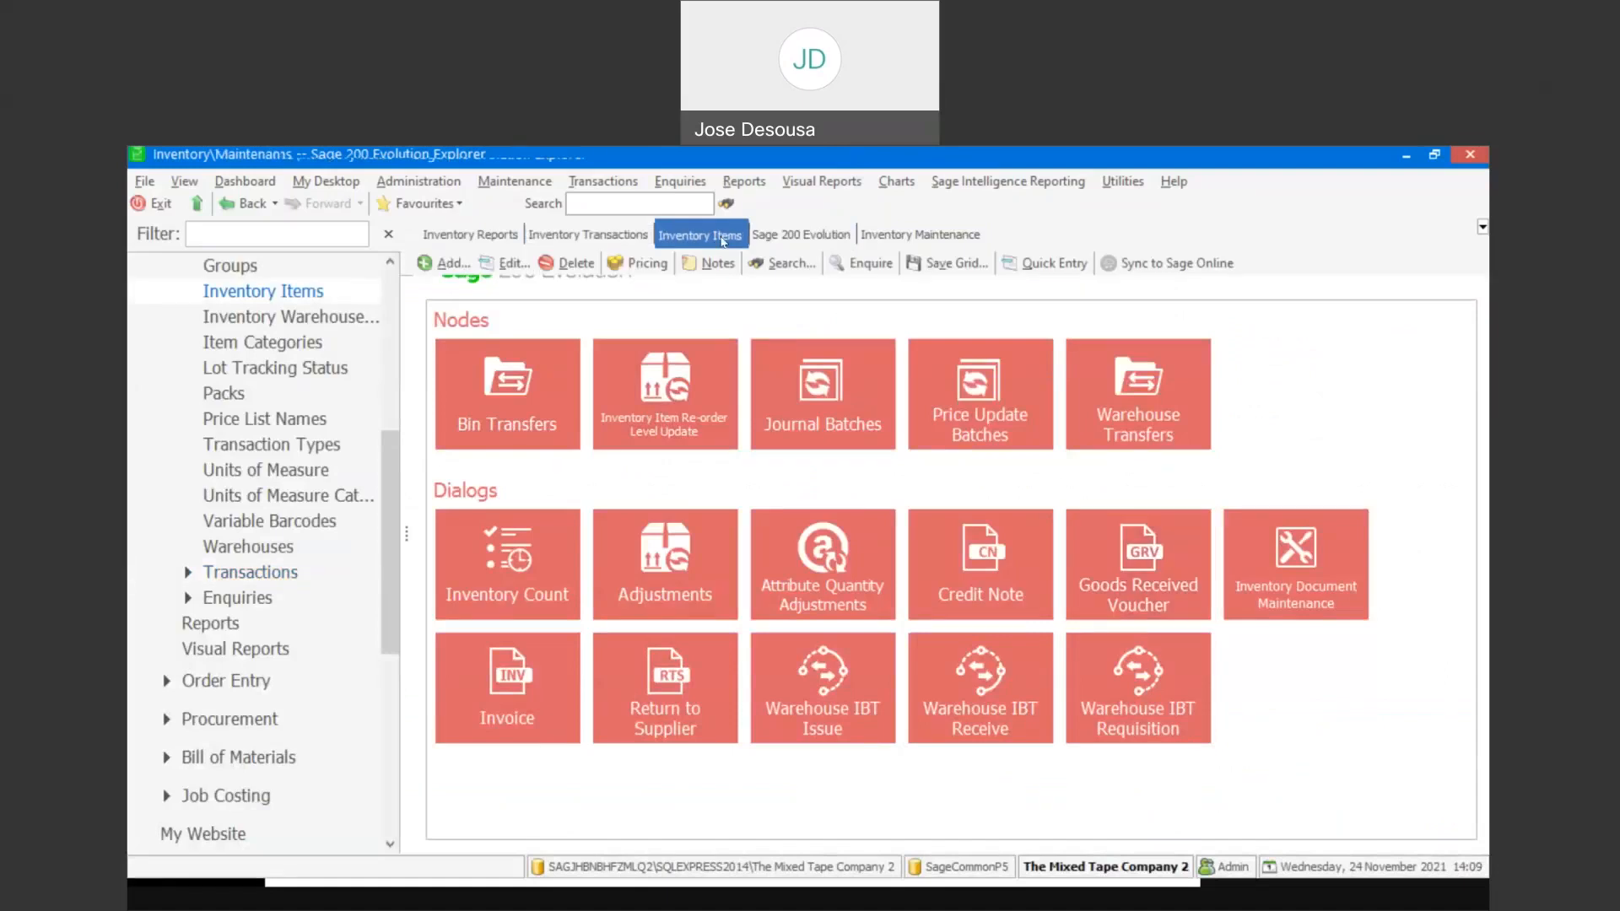
pyautogui.click(482, 651)
pyautogui.hotkey('ctrl', 'End')
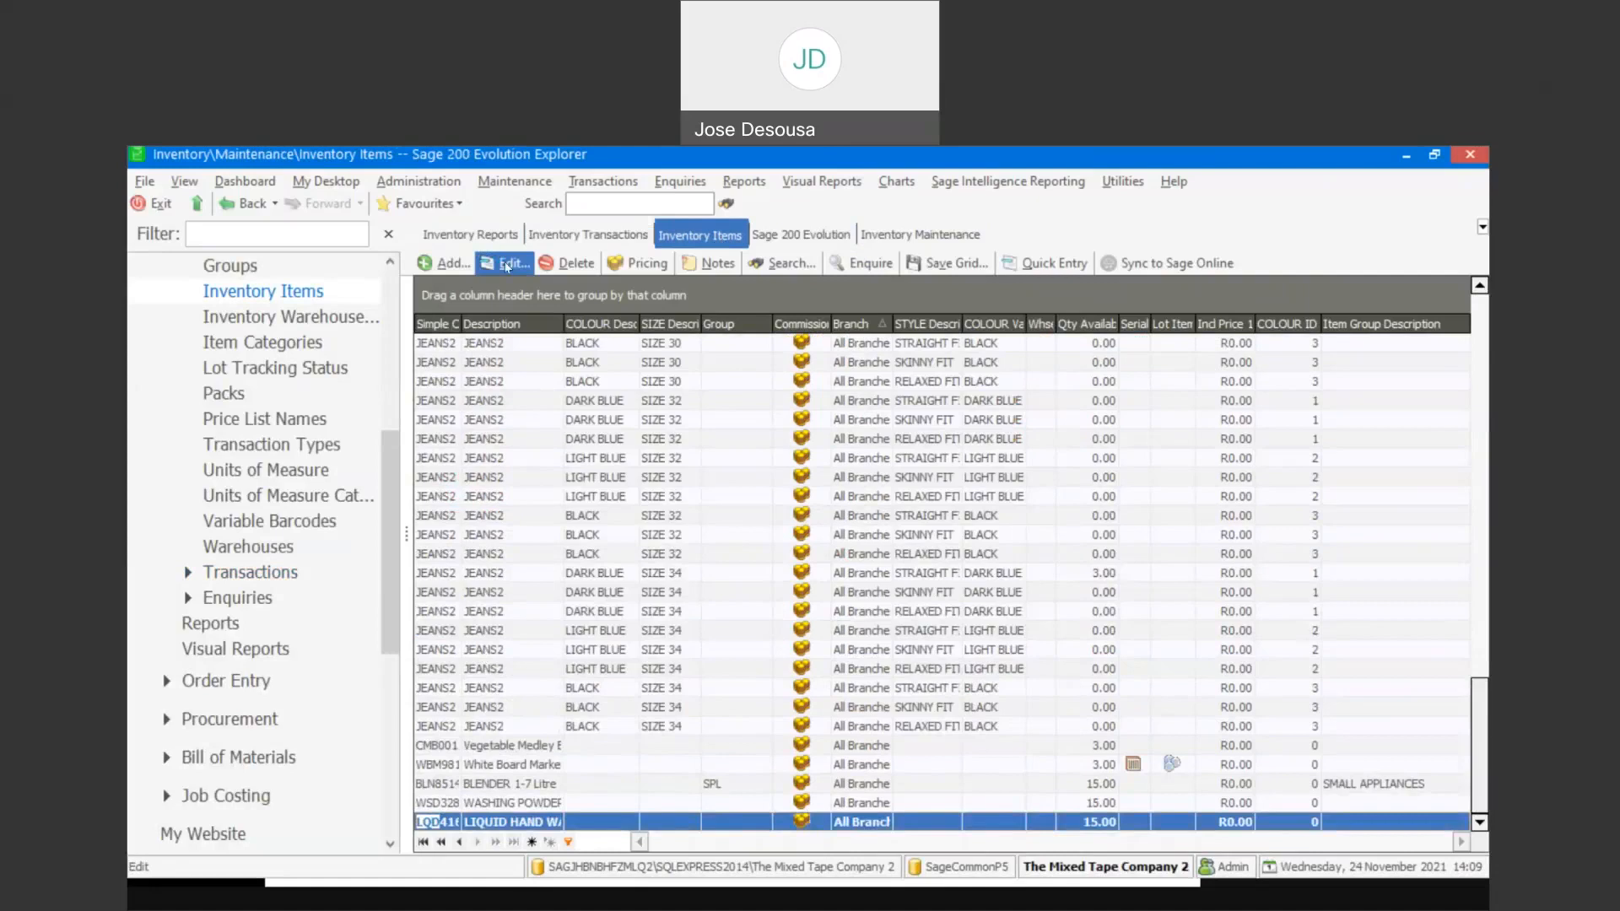
pyautogui.click(507, 265)
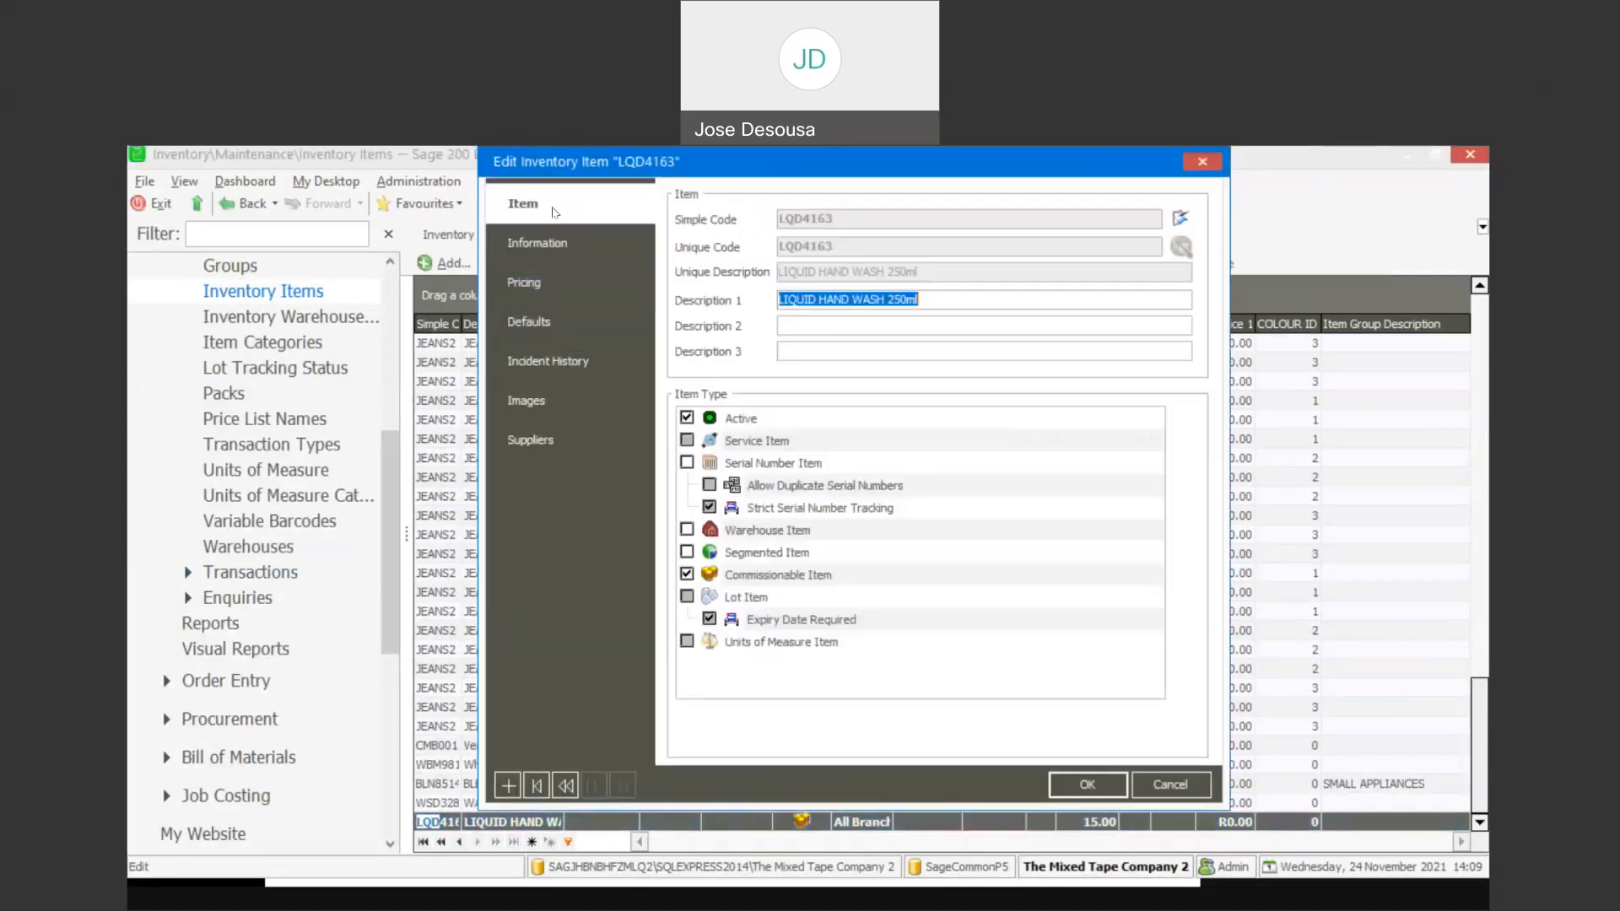
pyautogui.click(540, 286)
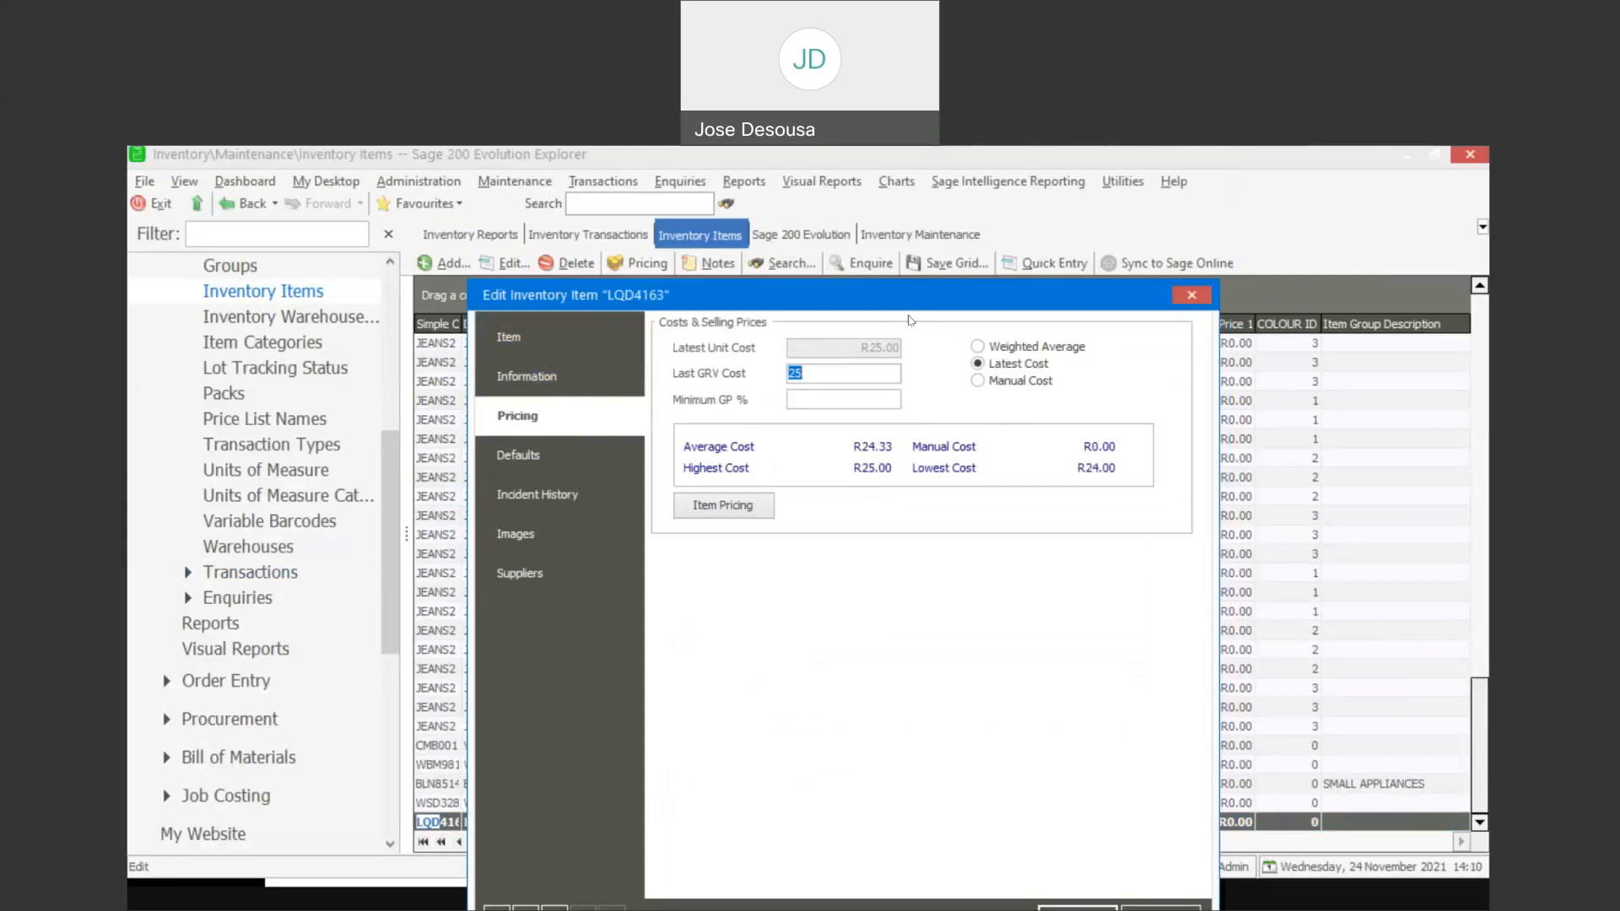
pyautogui.moveTo(902, 309); pyautogui.dragTo(818, 193)
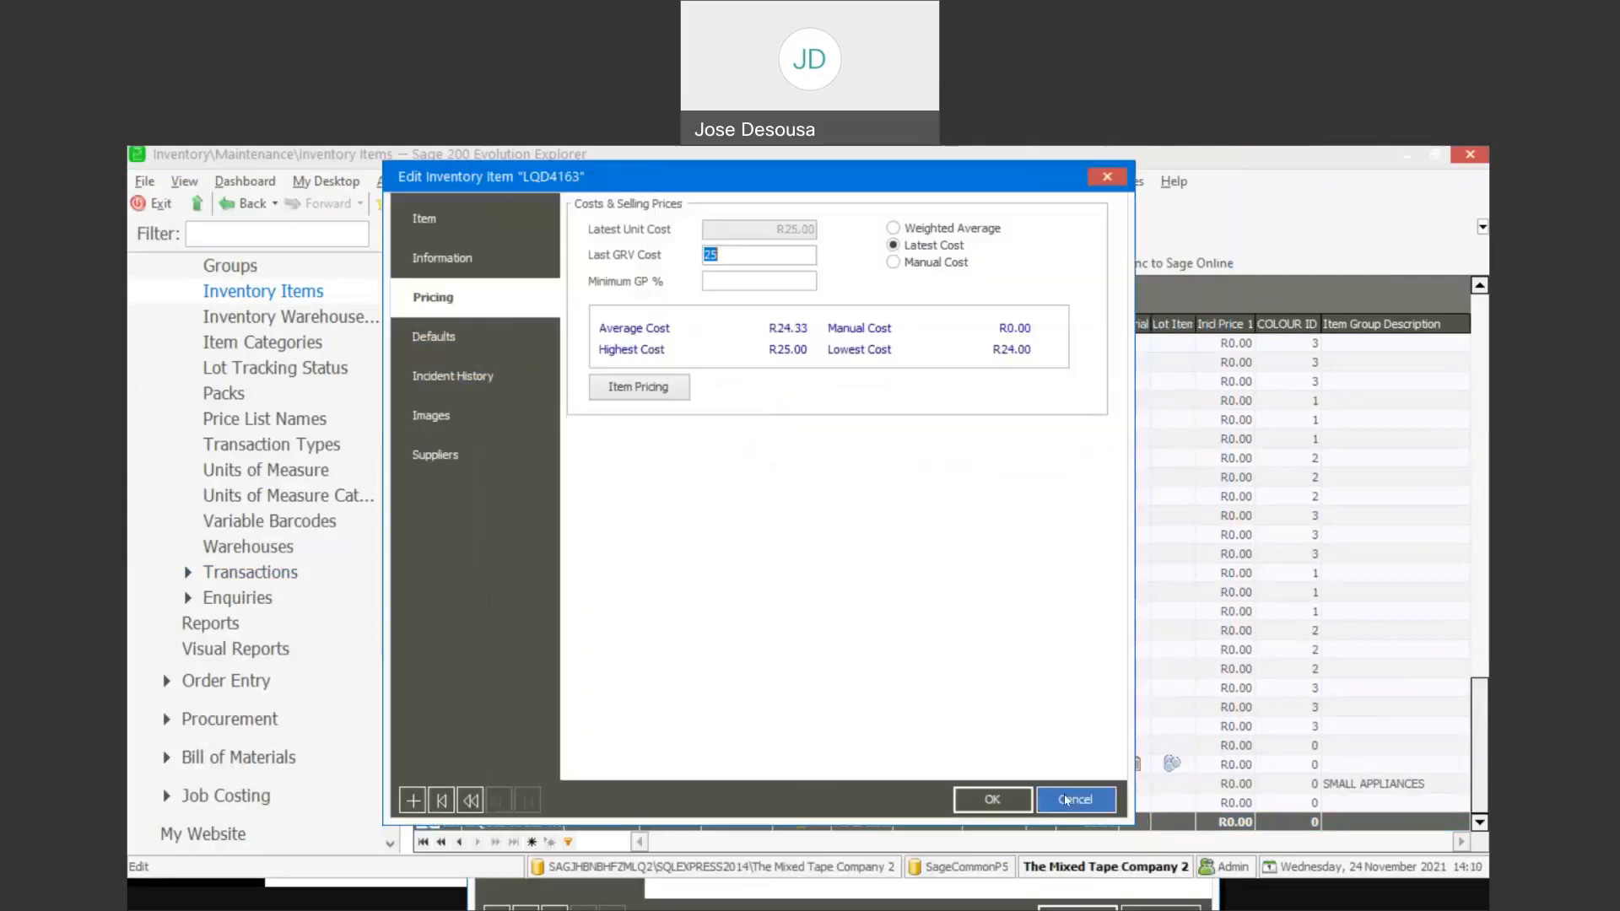
pyautogui.click(1067, 799)
# Open the Inventory Valuation report and limit its item range from LQD4163 to LQD4163.
pyautogui.moveTo(385, 453); pyautogui.dragTo(388, 547)
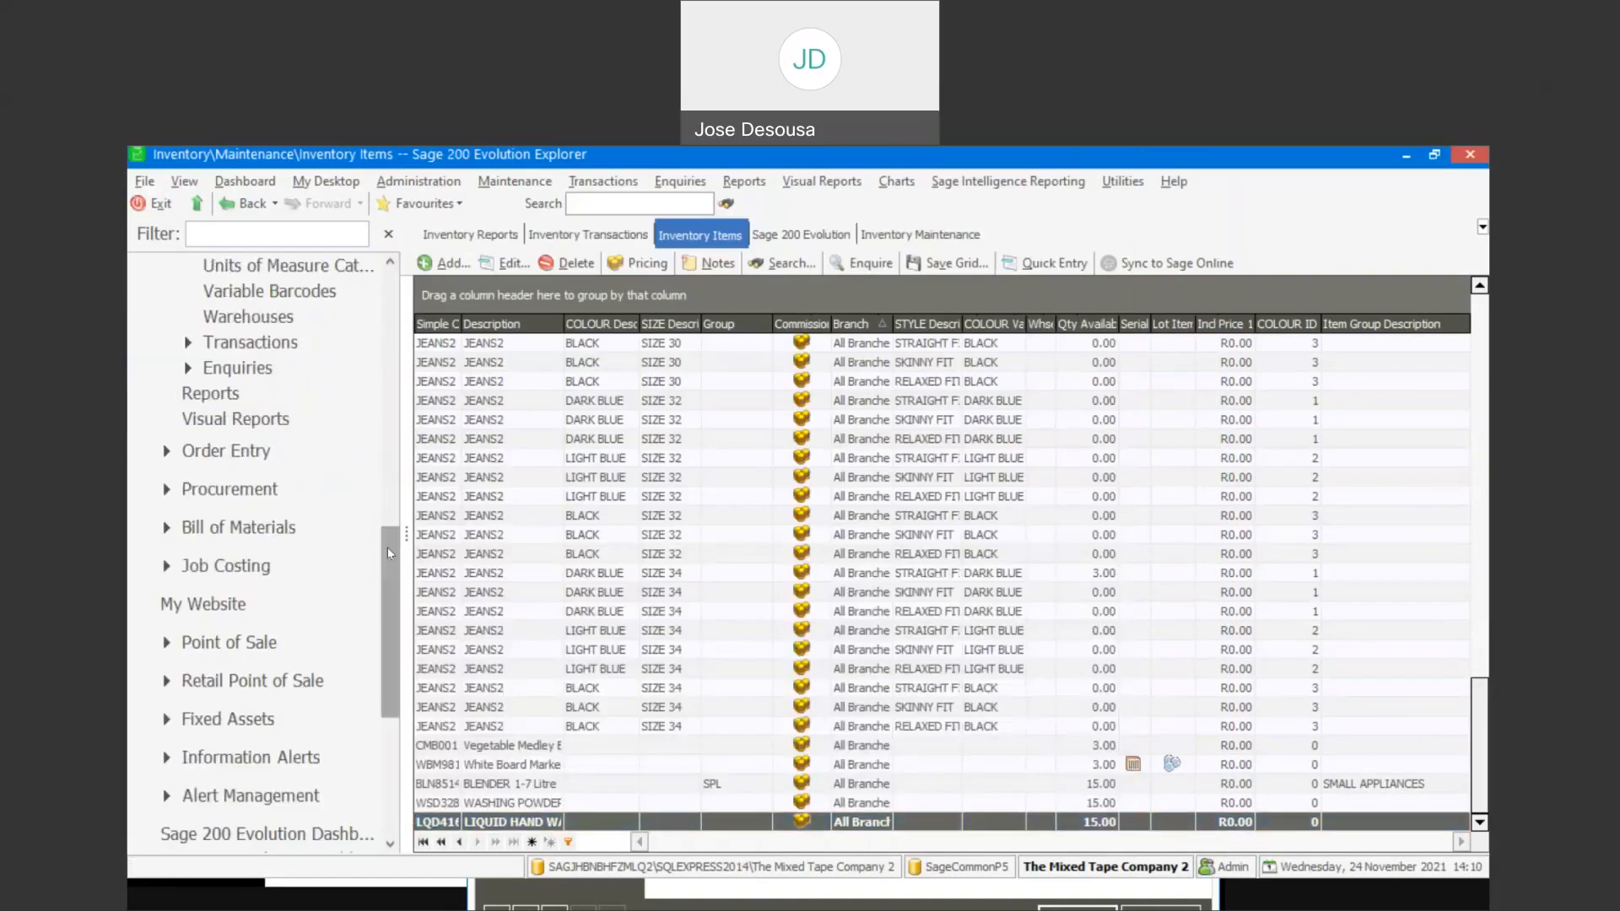
pyautogui.click(262, 393)
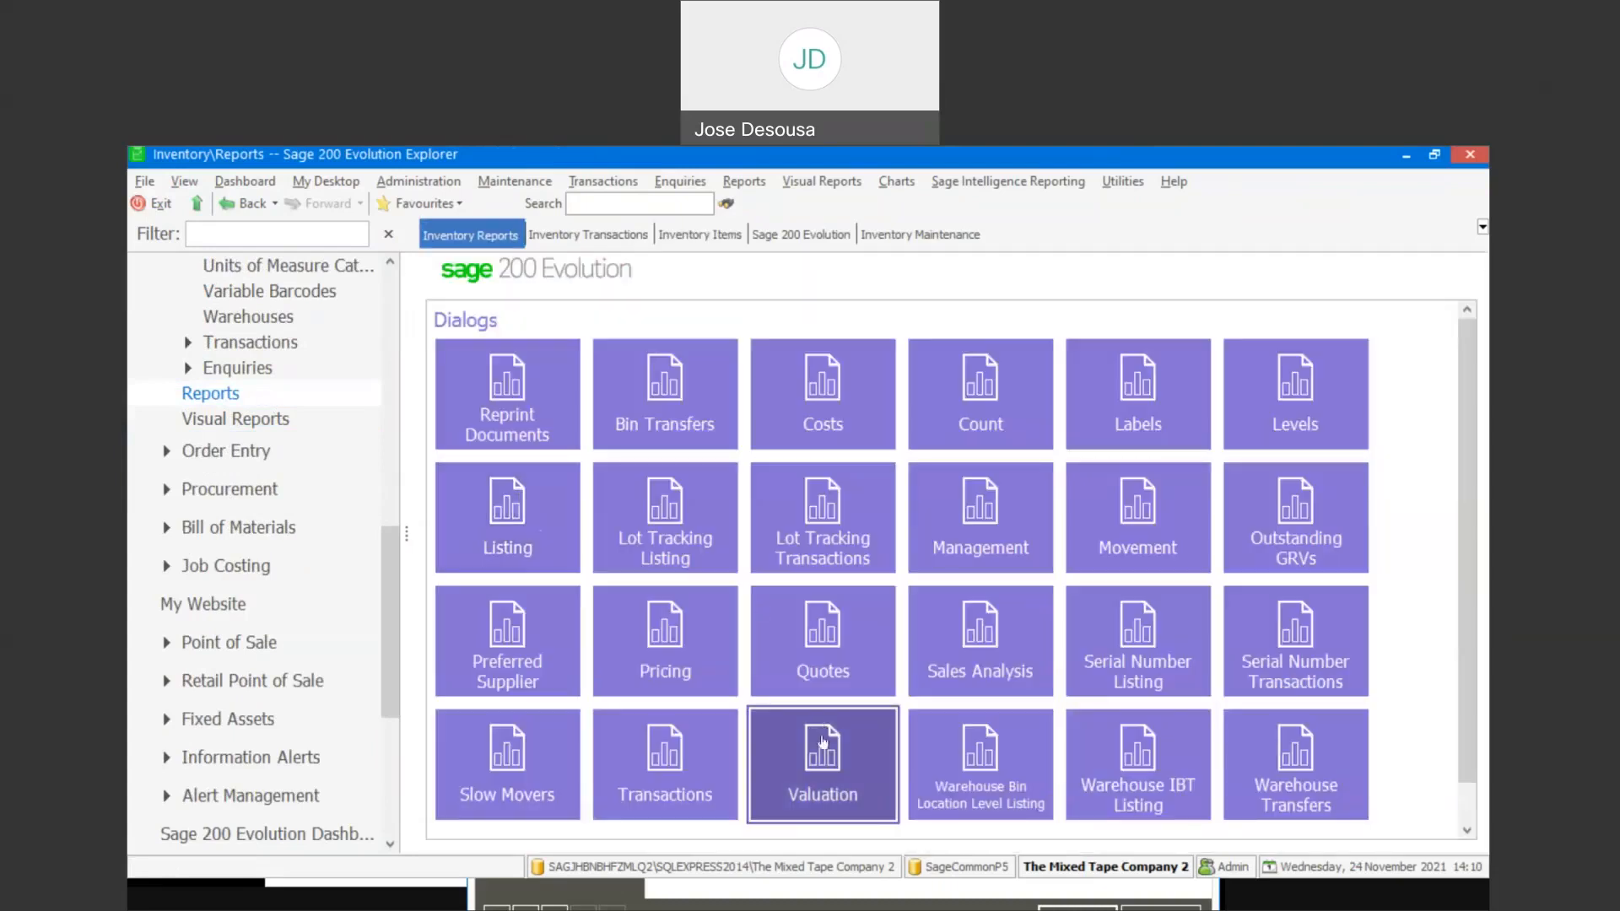
pyautogui.click(821, 741)
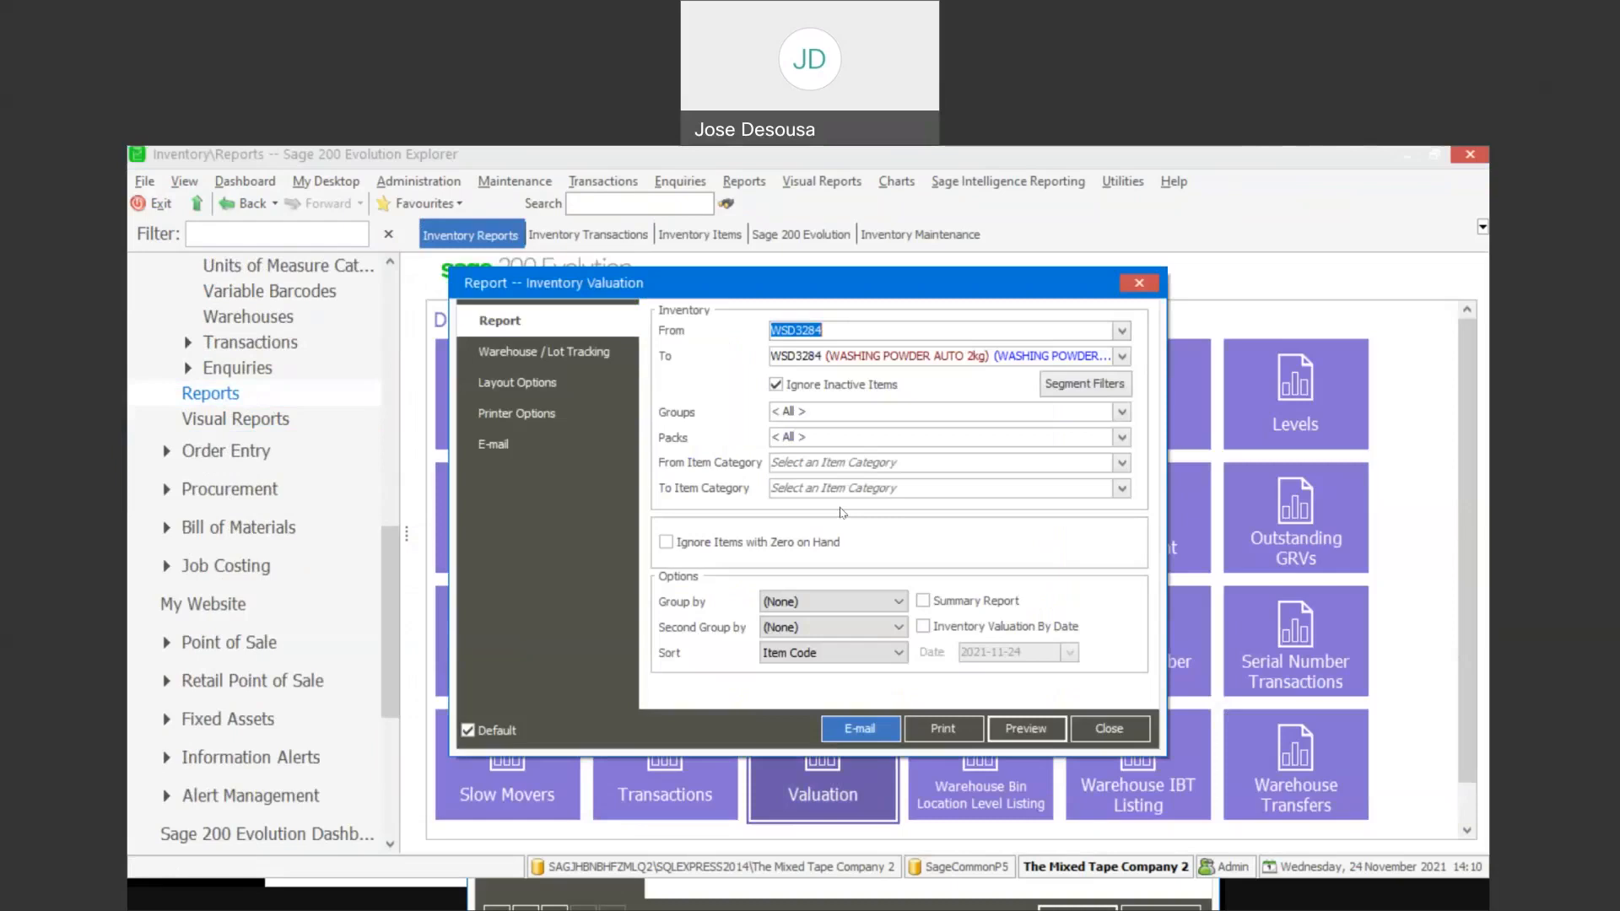
pyautogui.click(876, 353)
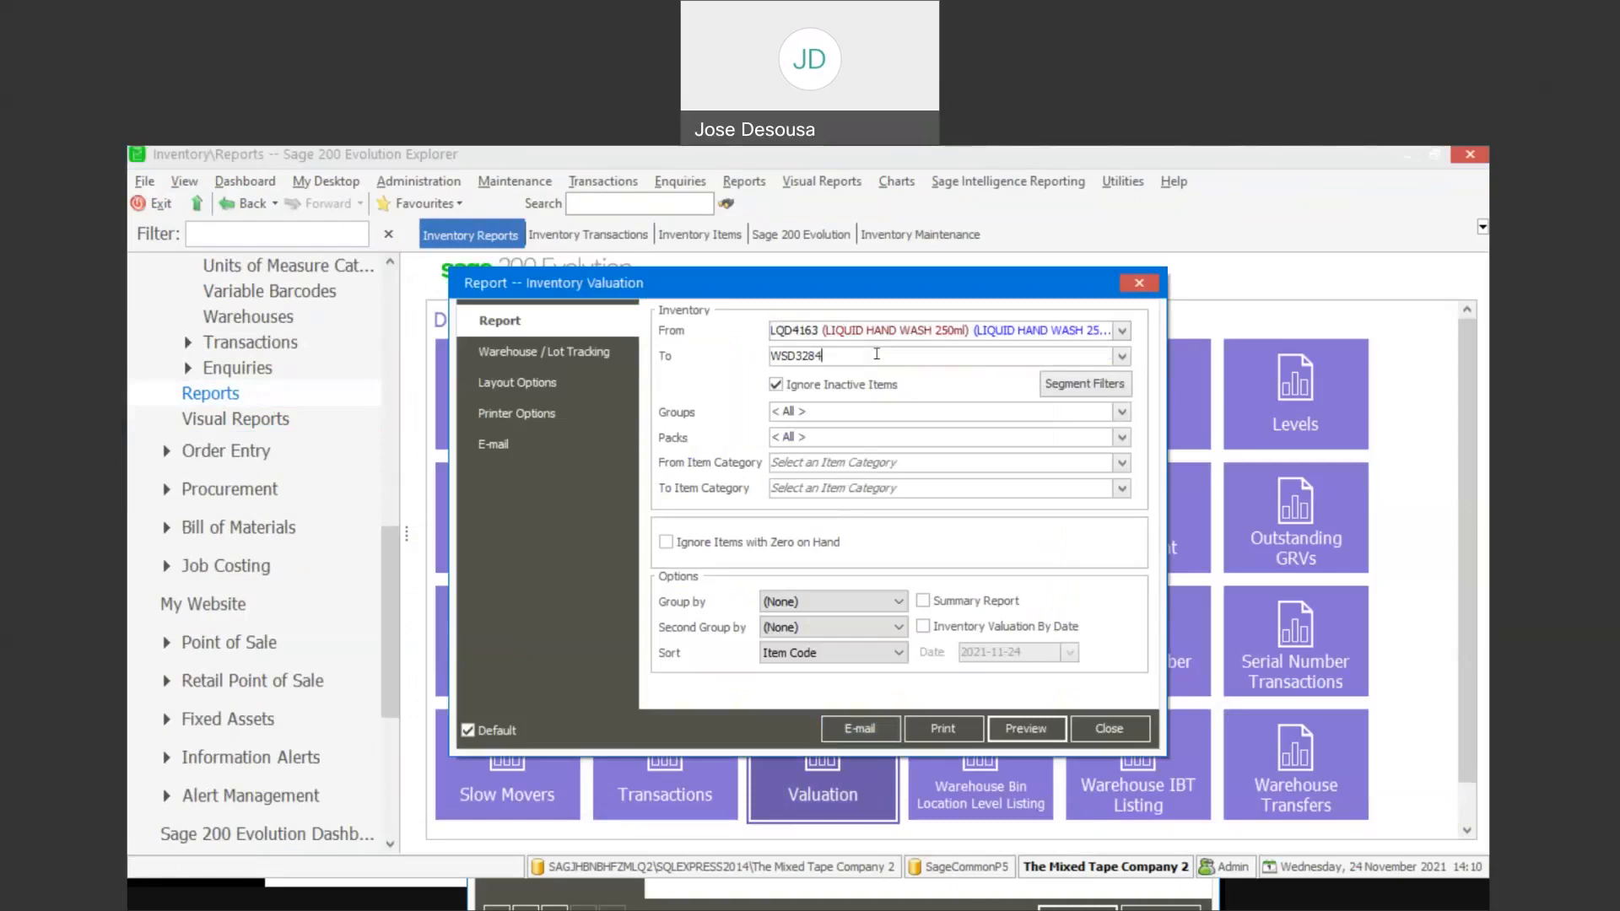
pyautogui.press('BackSpace')
pyautogui.press('BackSpace')
pyautogui.press('BackSpace')
pyautogui.press('BackSpace')
pyautogui.press('BackSpace')
pyautogui.press('BackSpace')
pyautogui.press('BackSpace')
pyautogui.write('LQ')
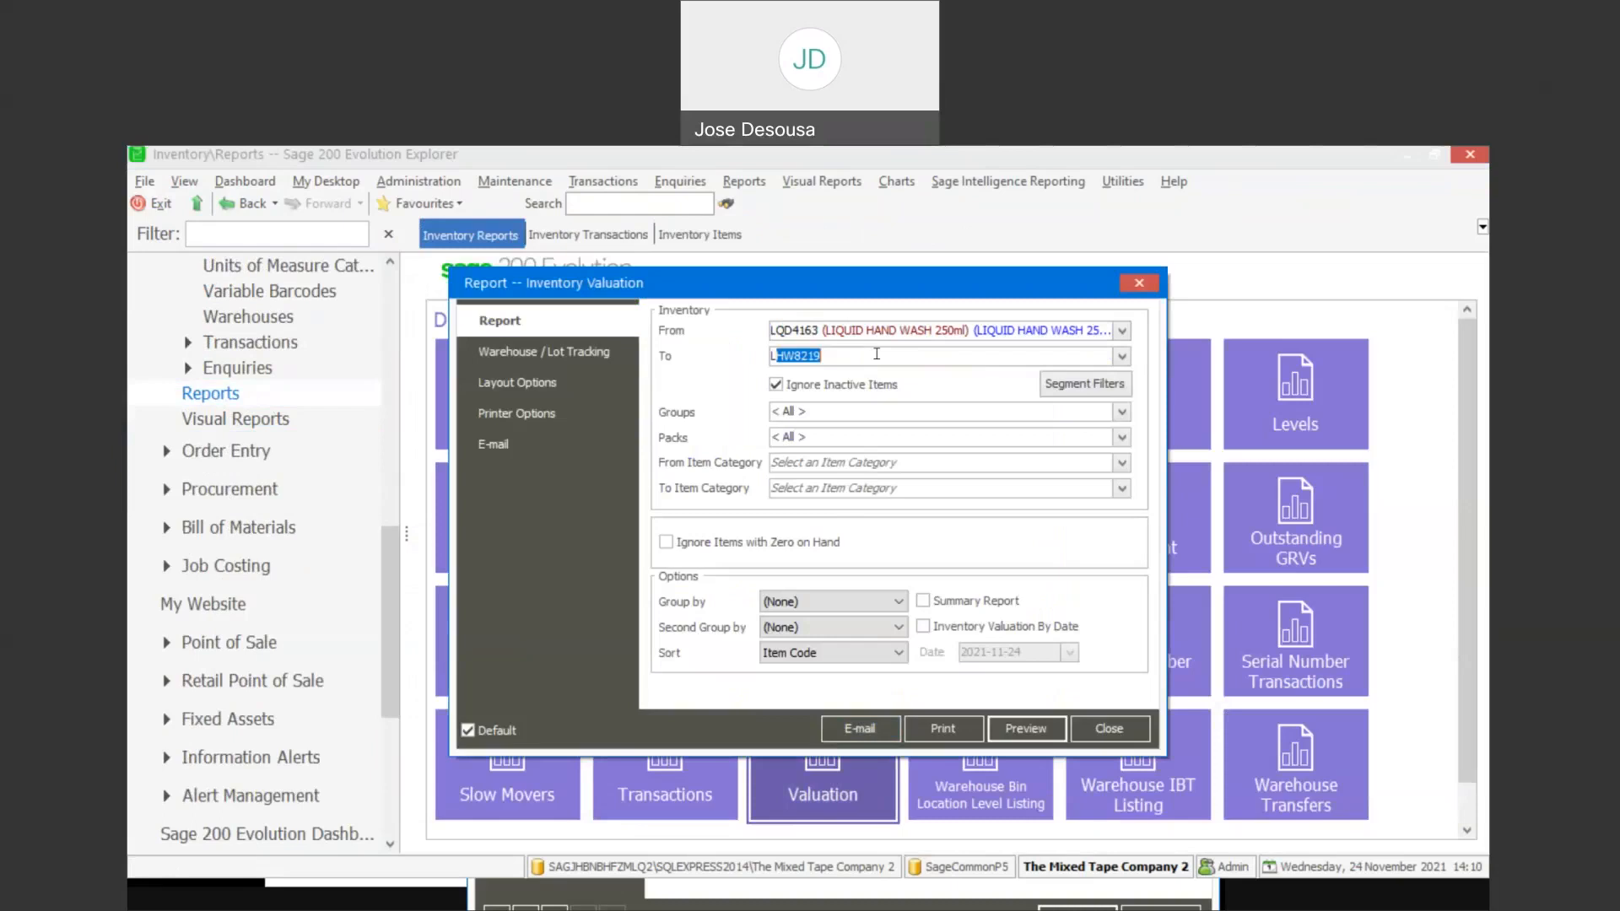
pyautogui.write('D4163')
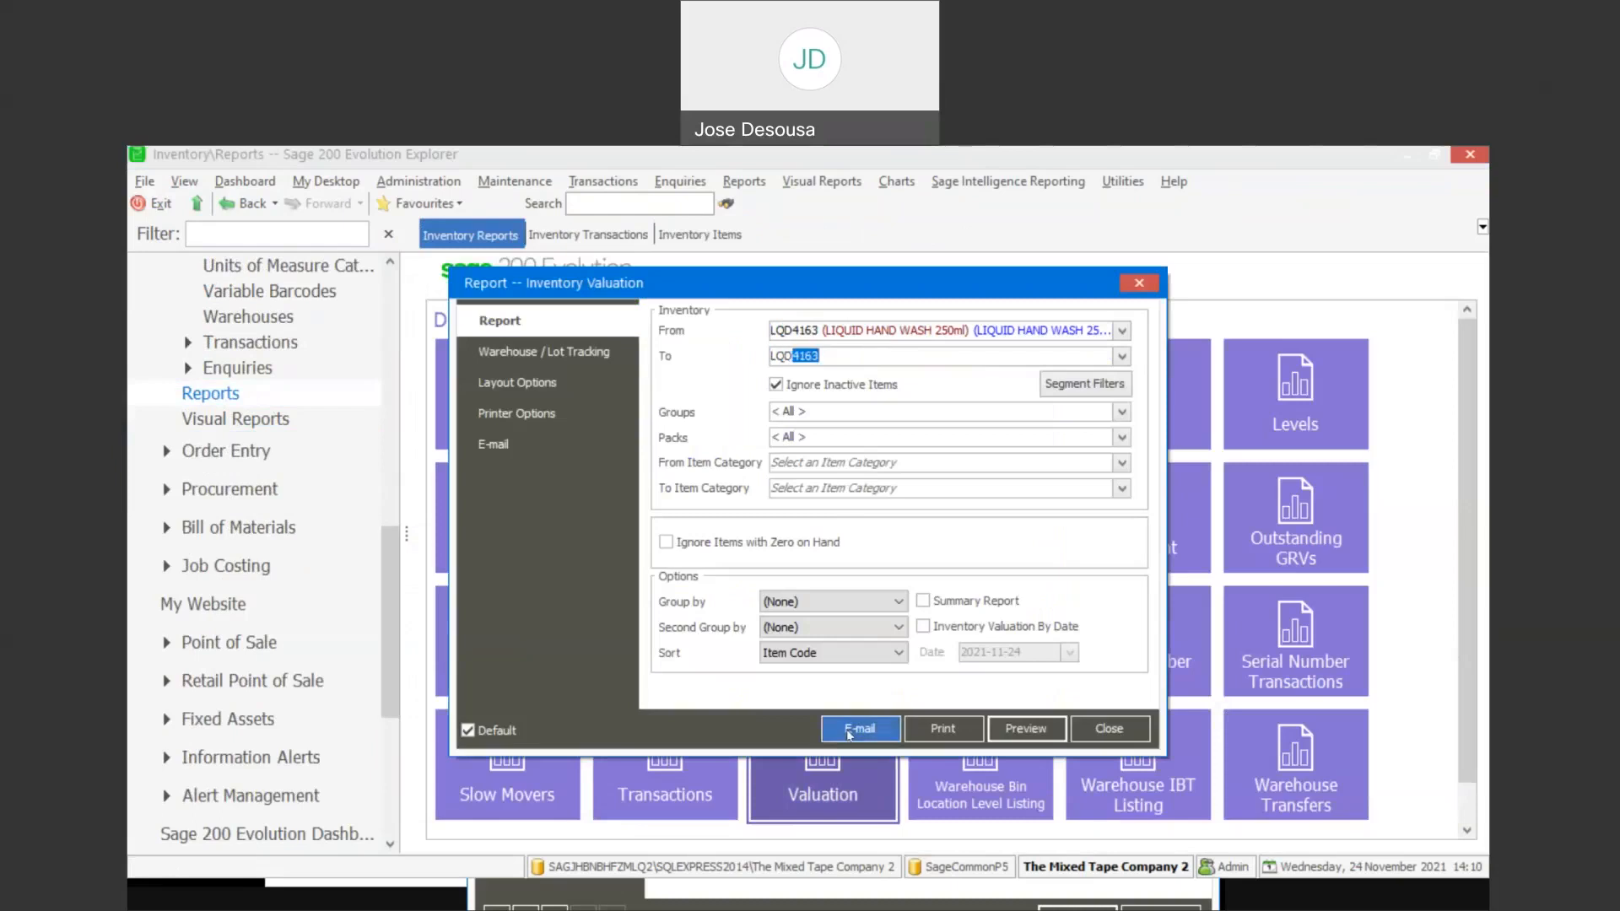
# Preview the valuation of LQD4163, check its unit cost and value, and close the report.
pyautogui.click(1023, 739)
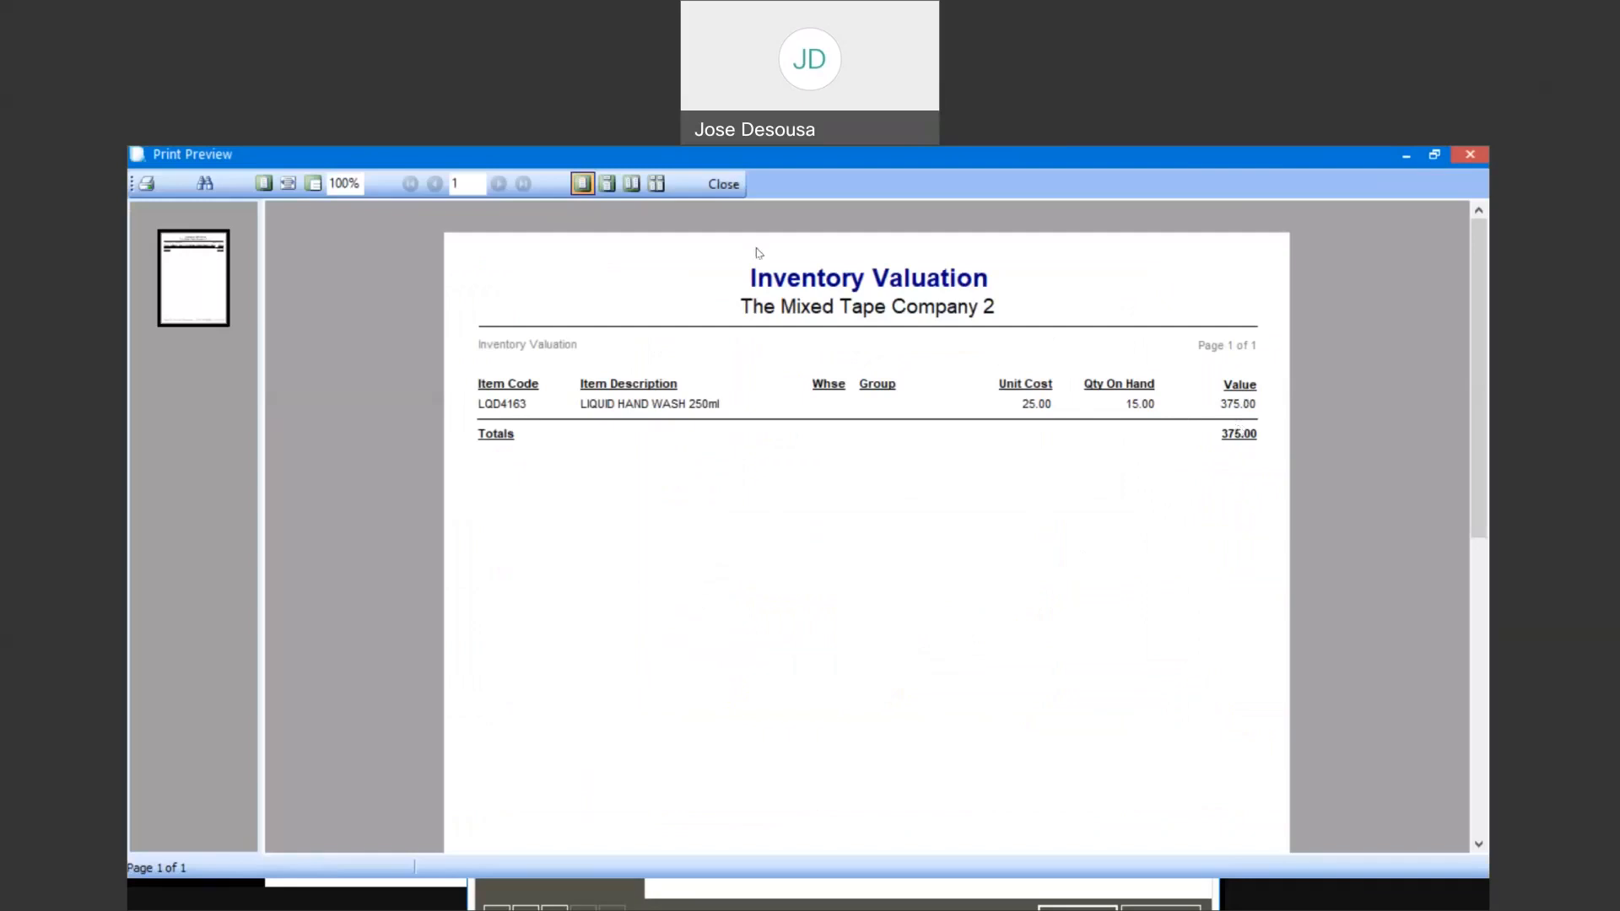
pyautogui.click(737, 187)
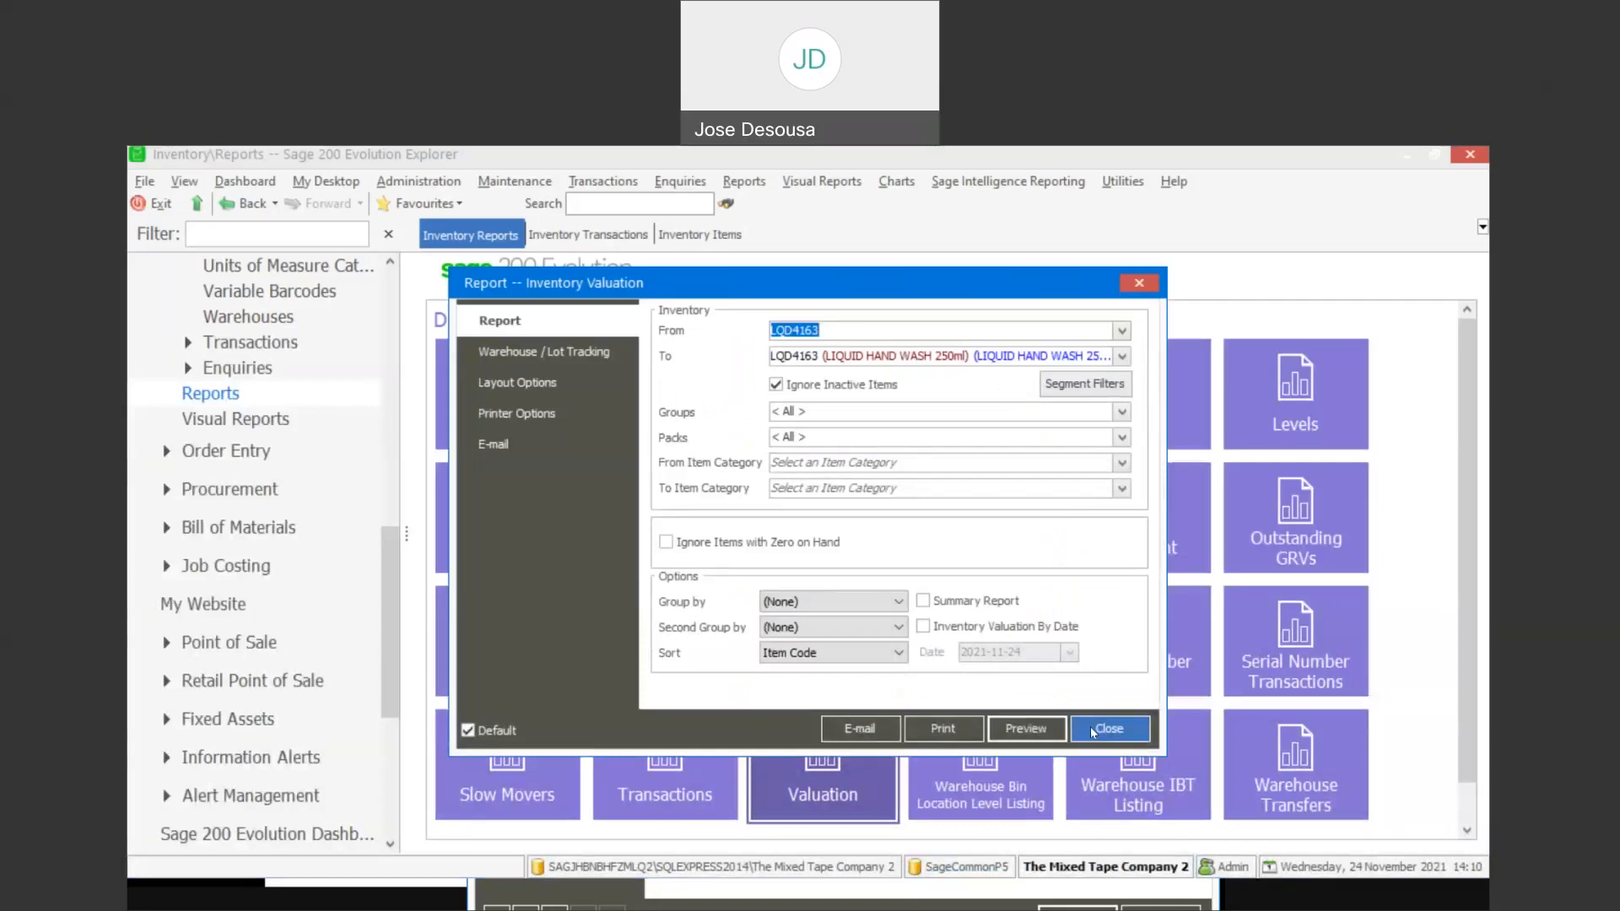
pyautogui.click(1121, 823)
# Return to the inventory items list and start adding a new inventory item.
pyautogui.moveTo(388, 554); pyautogui.dragTo(390, 518)
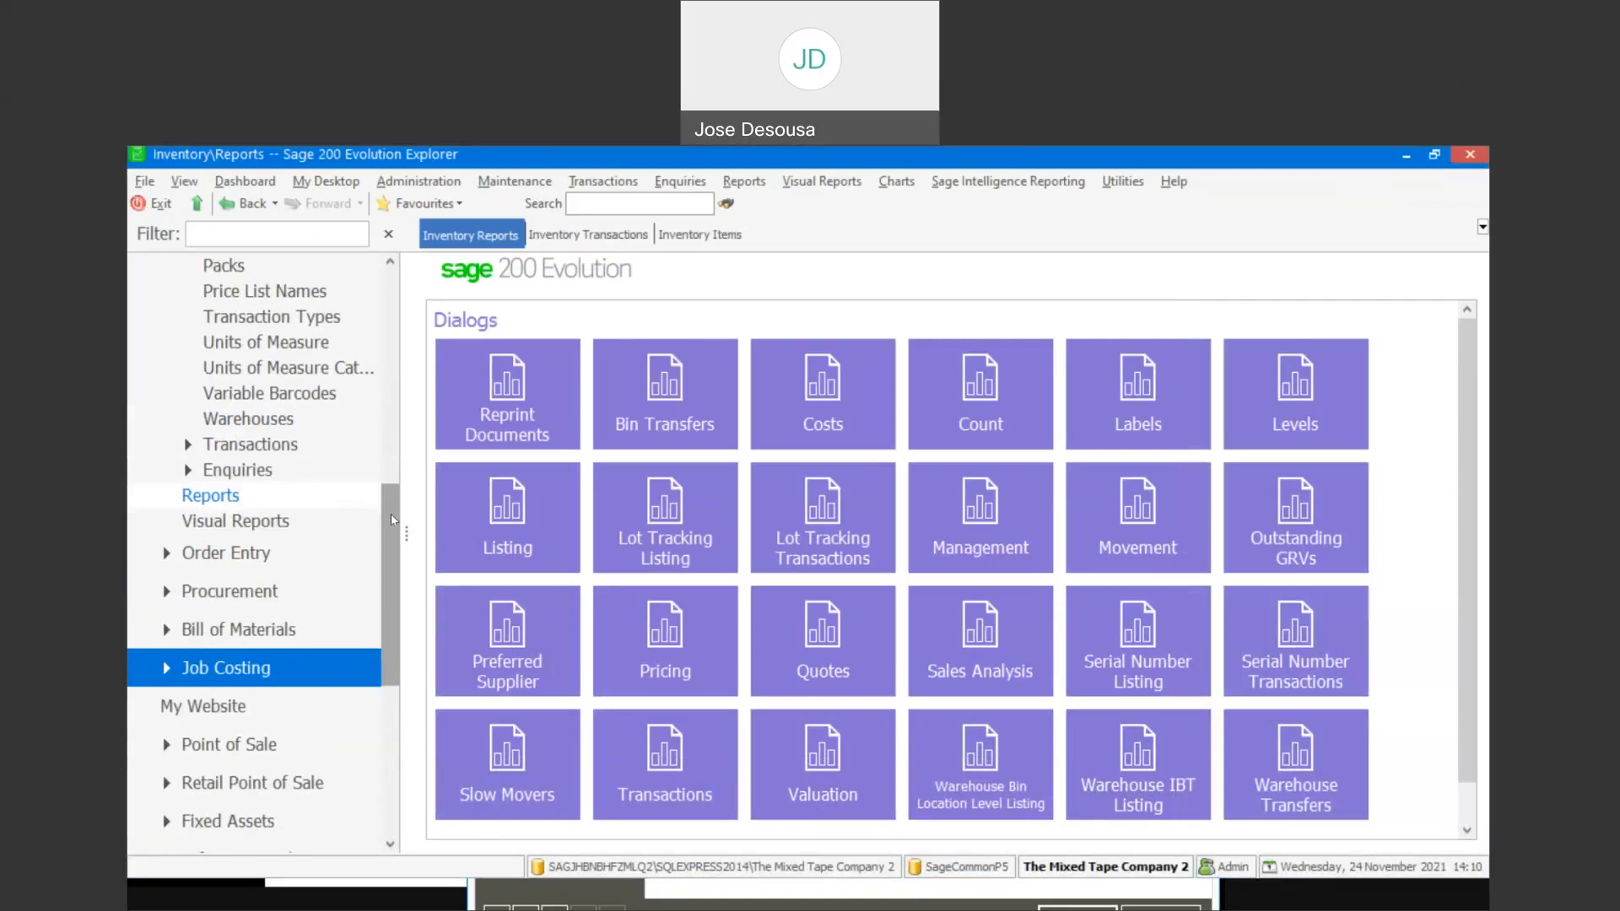
pyautogui.moveTo(392, 516); pyautogui.dragTo(395, 386)
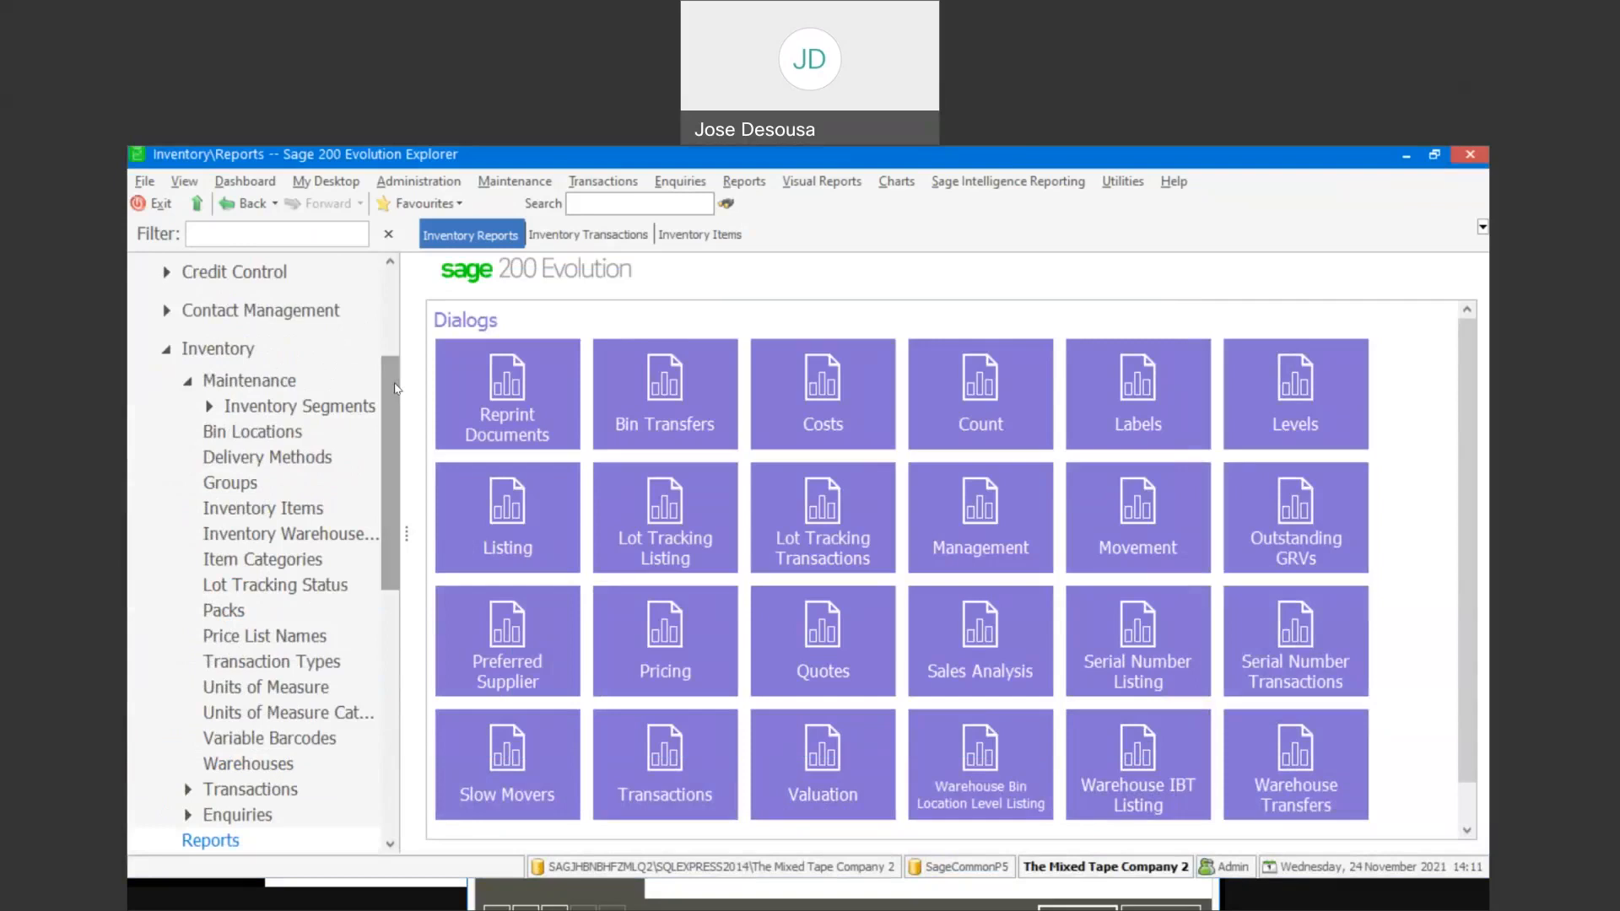
pyautogui.click(312, 510)
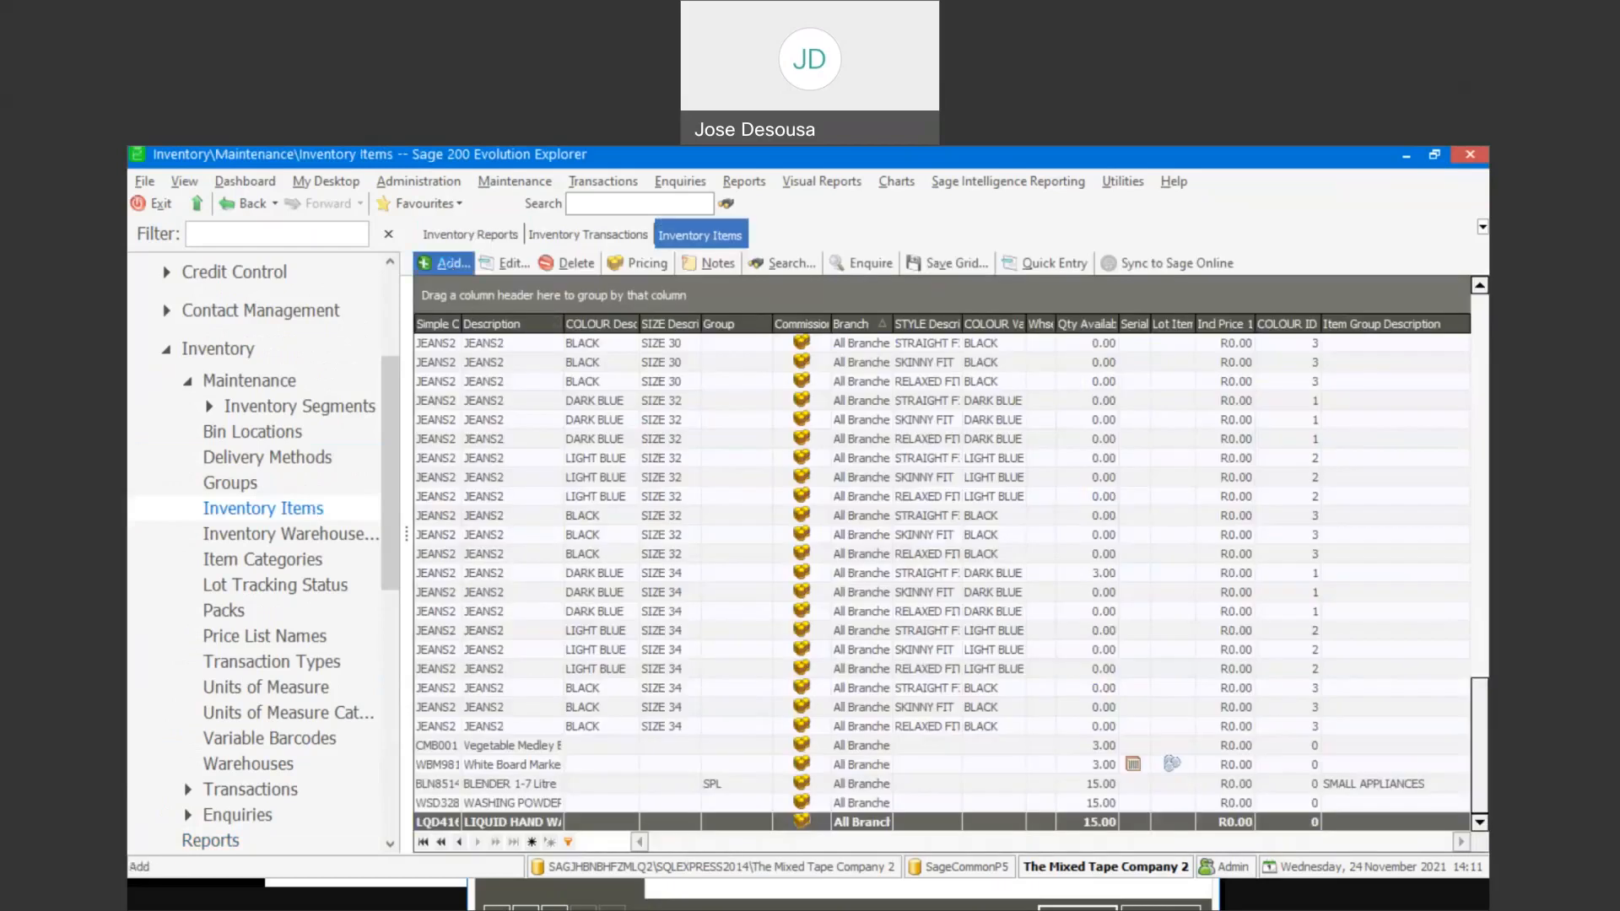
pyautogui.click(452, 265)
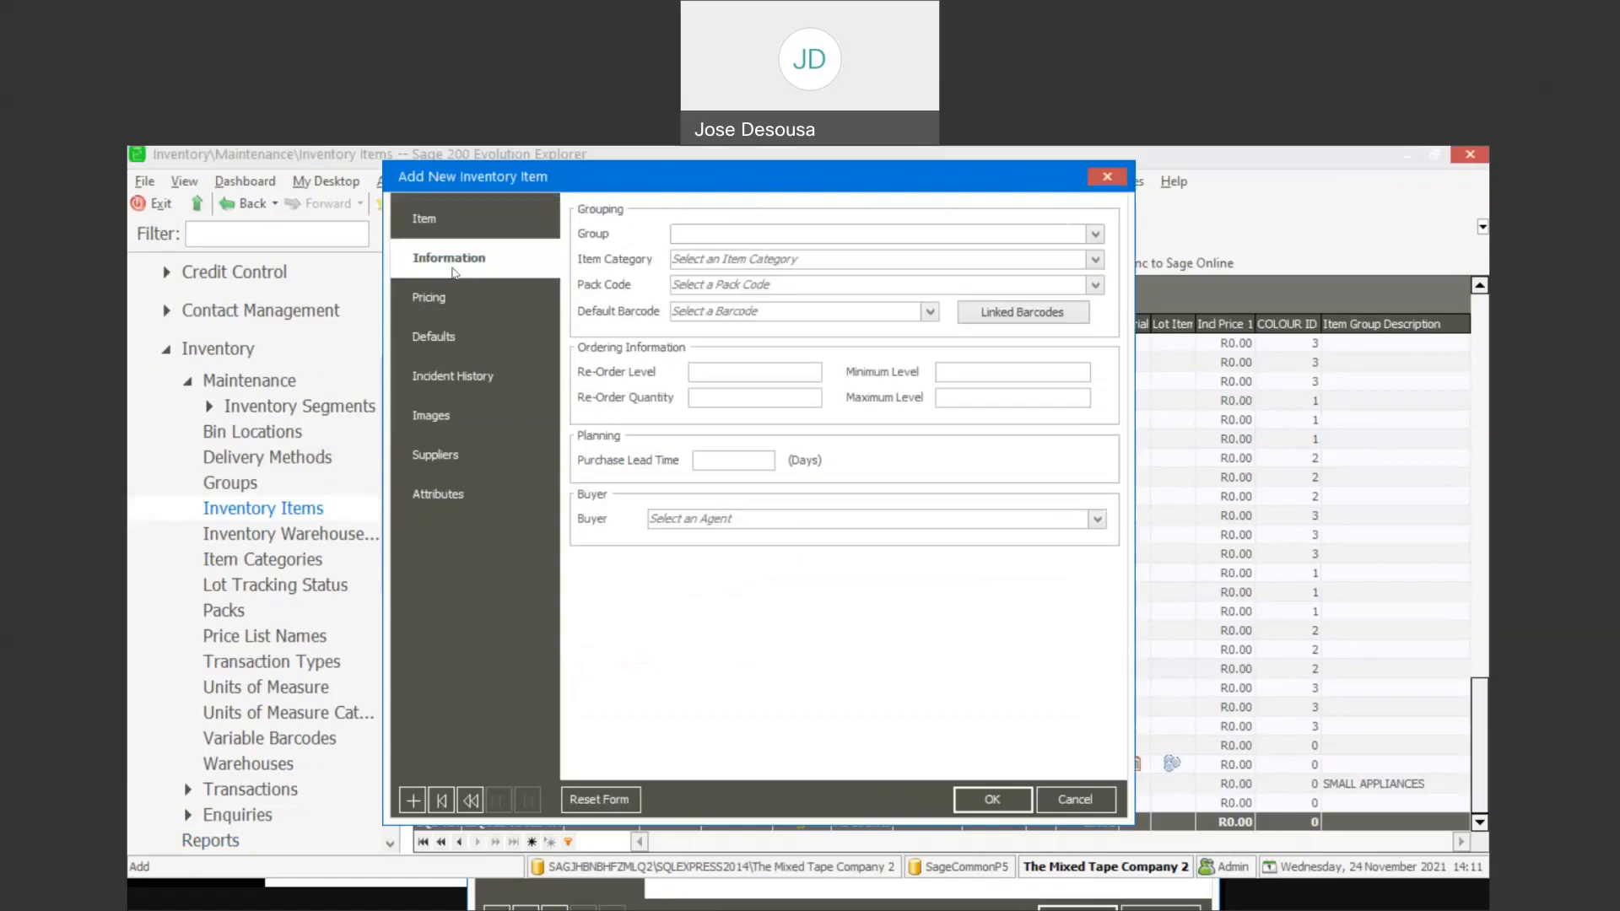
pyautogui.write('THP5218')
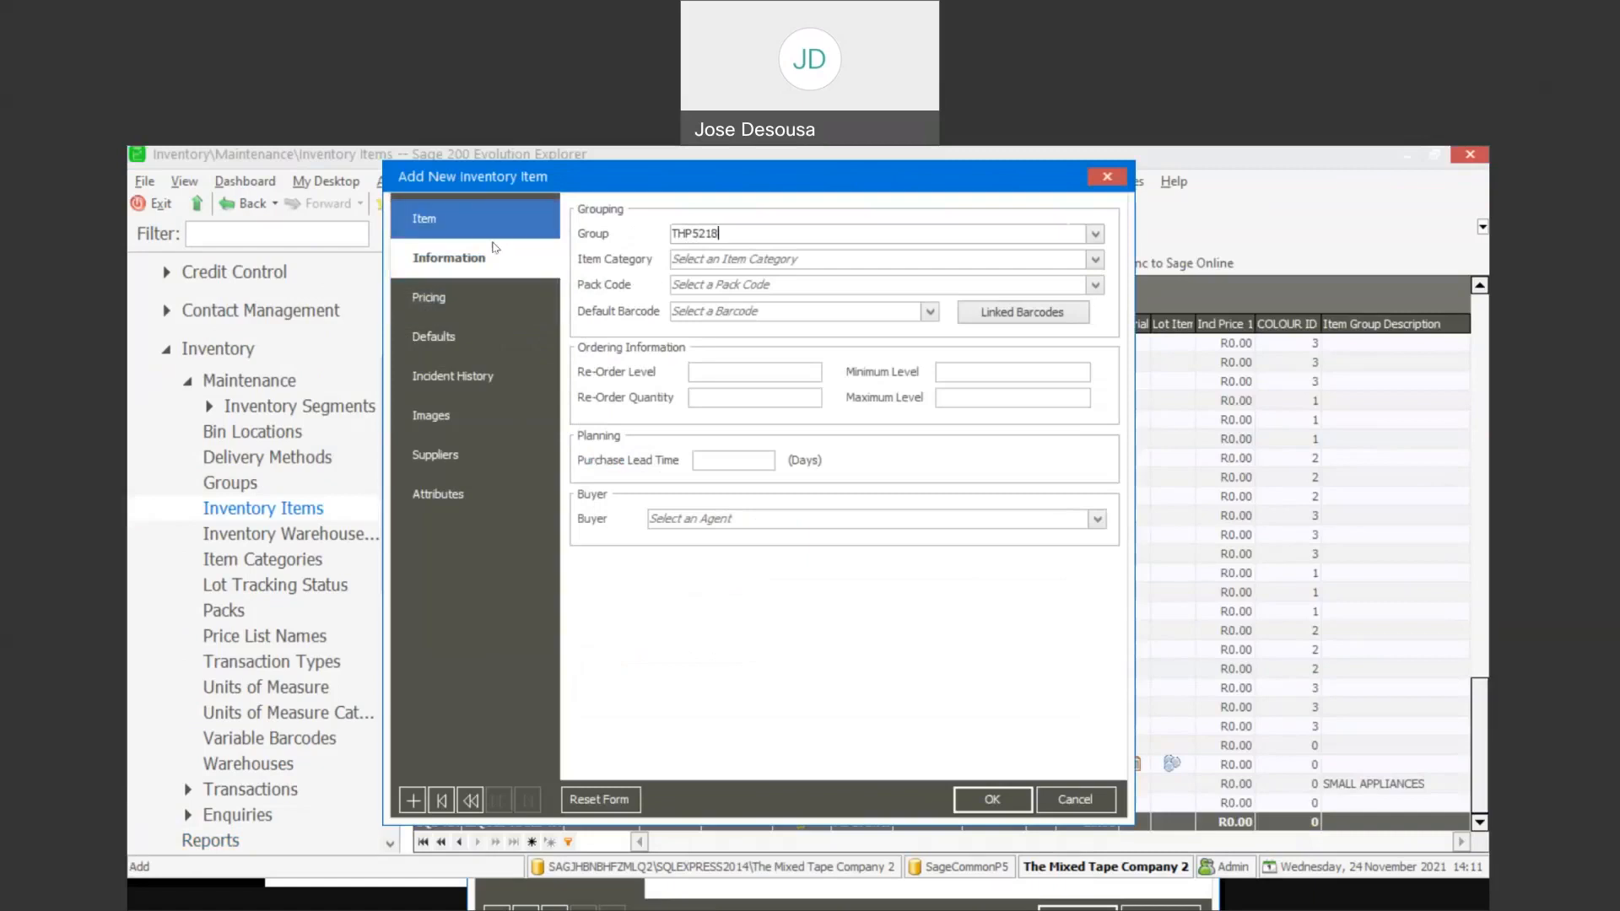
pyautogui.press('BackSpace')
pyautogui.press('BackSpace')
pyautogui.press('BackSpace')
pyautogui.press('BackSpace')
pyautogui.press('BackSpace')
pyautogui.press('BackSpace')
pyautogui.press('BackSpace')
# Give the new inventory item the simple code THP5218 and the first description TOOTHPASTE 100ml.
pyautogui.click(506, 236)
pyautogui.write('THP5')
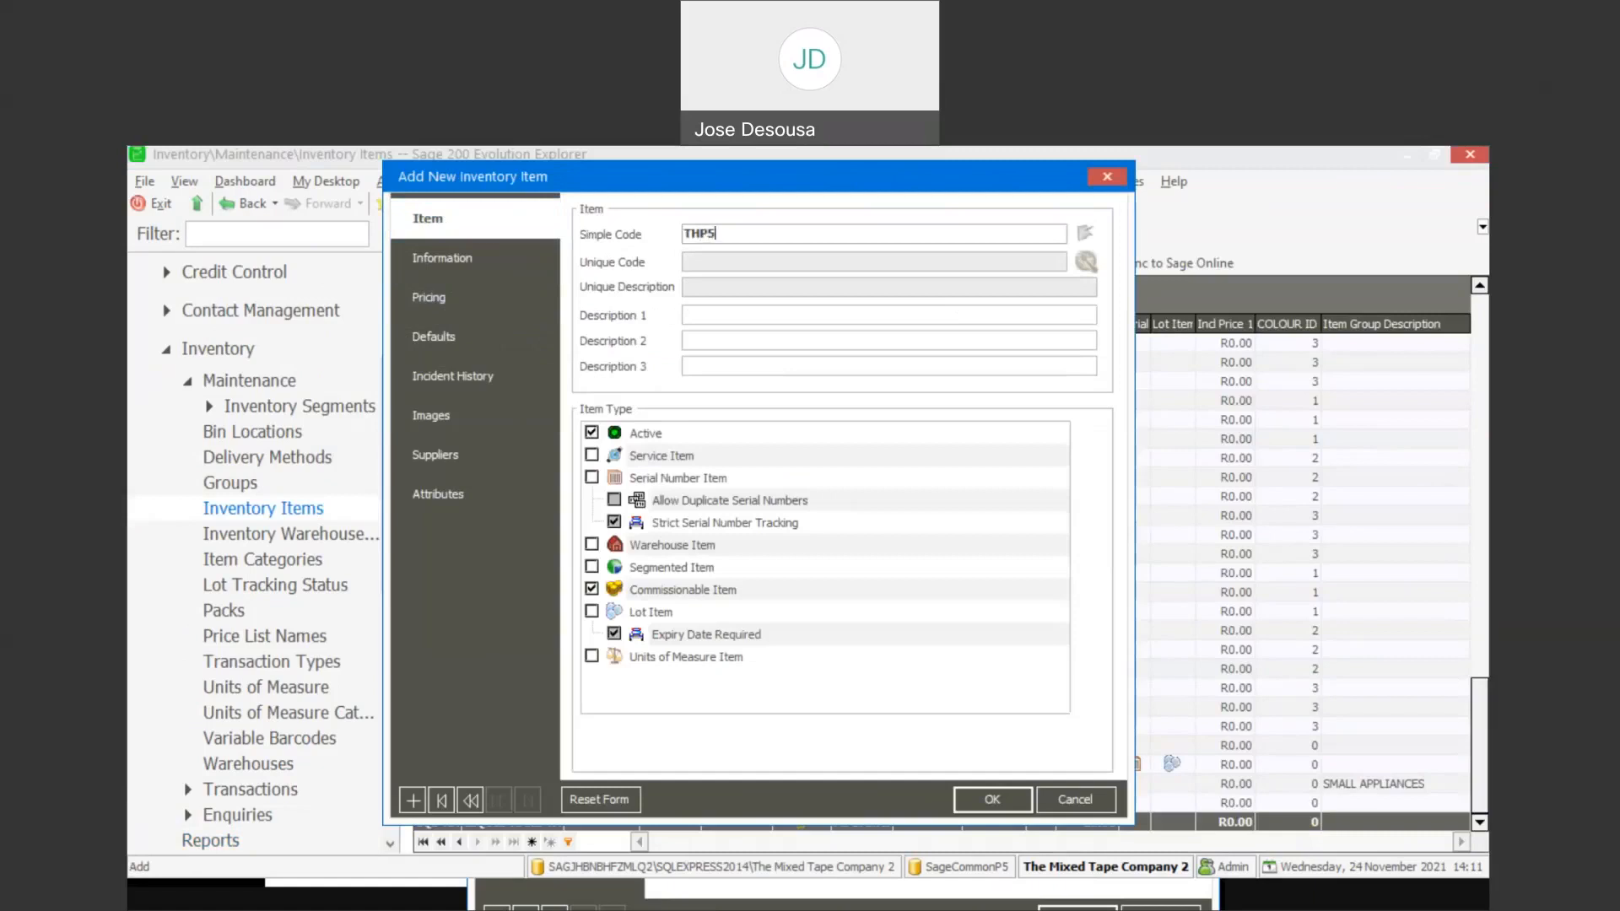
pyautogui.write('218')
pyautogui.click(702, 307)
pyautogui.write('TOOTHPASTE ')
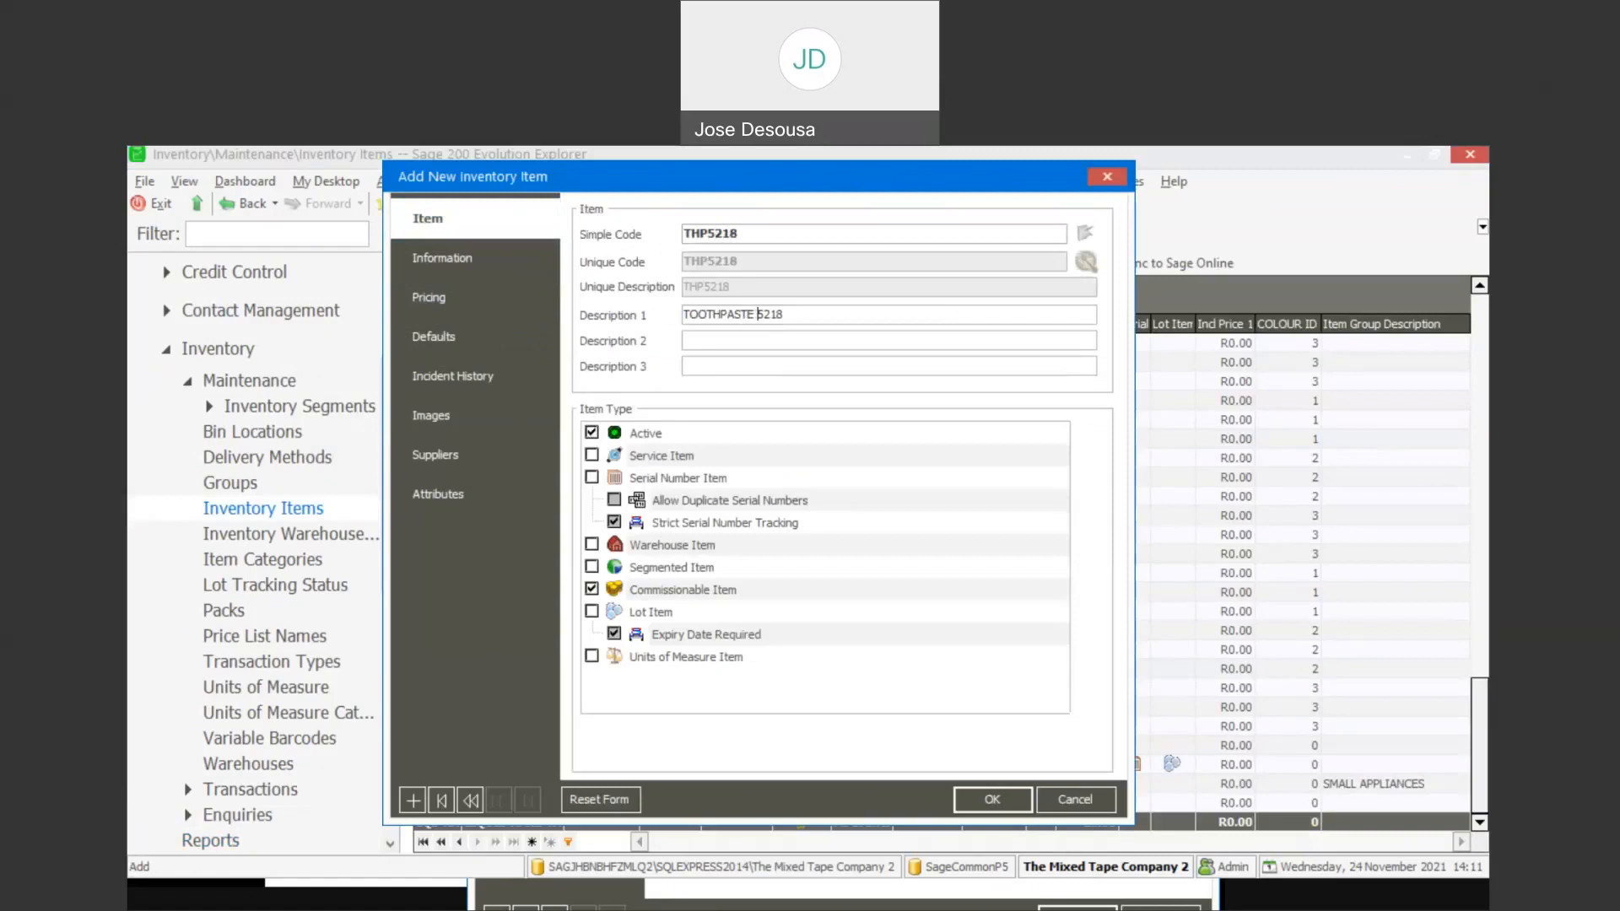
pyautogui.write('100ml')
pyautogui.press('Delete')
pyautogui.press('Delete')
pyautogui.press('Delete')
pyautogui.press('Delete')
# Check the new item's costing method, keep Weighted Average, and save the item.
pyautogui.click(498, 260)
pyautogui.click(465, 297)
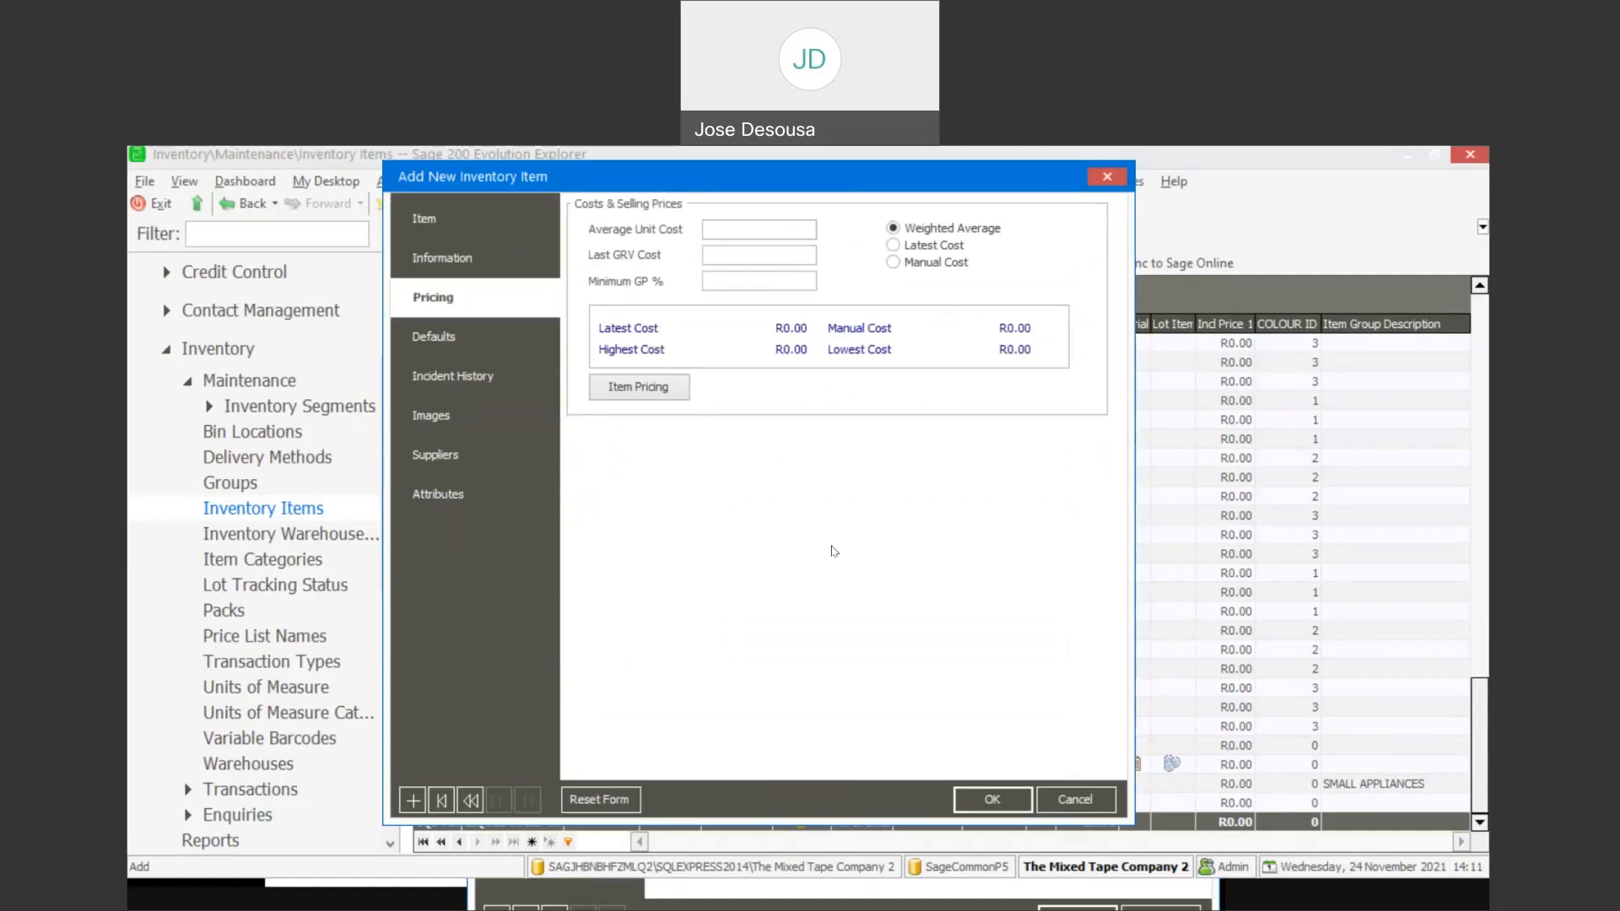
pyautogui.click(979, 799)
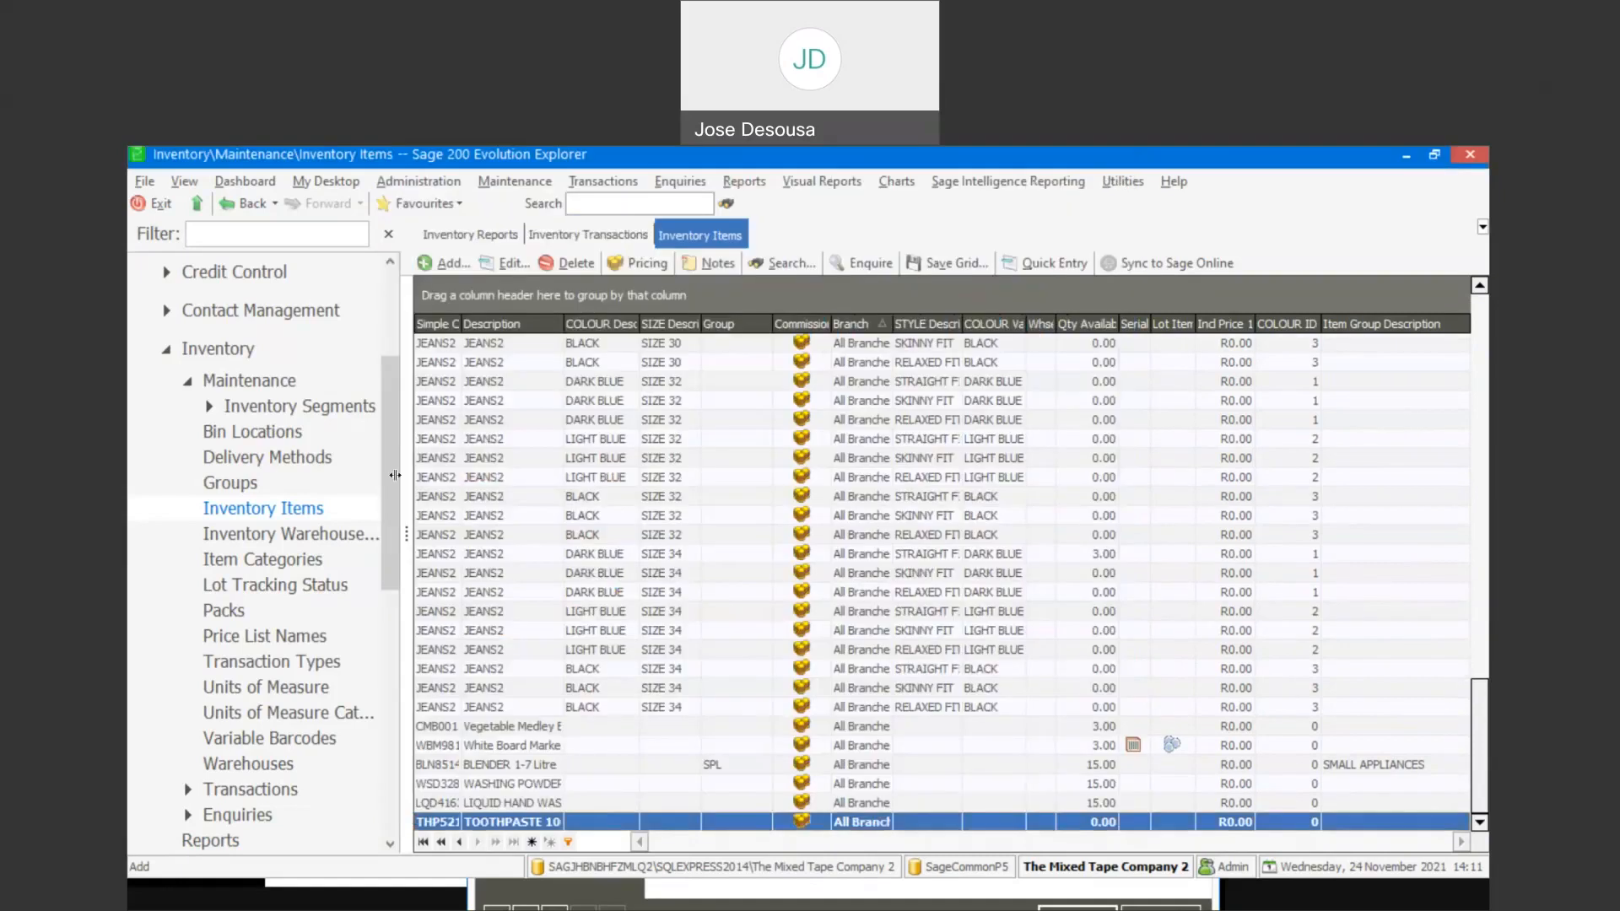
# Open a new Goods Received Voucher and select Cooltime Airconditioning as the supplier.
pyautogui.click(578, 240)
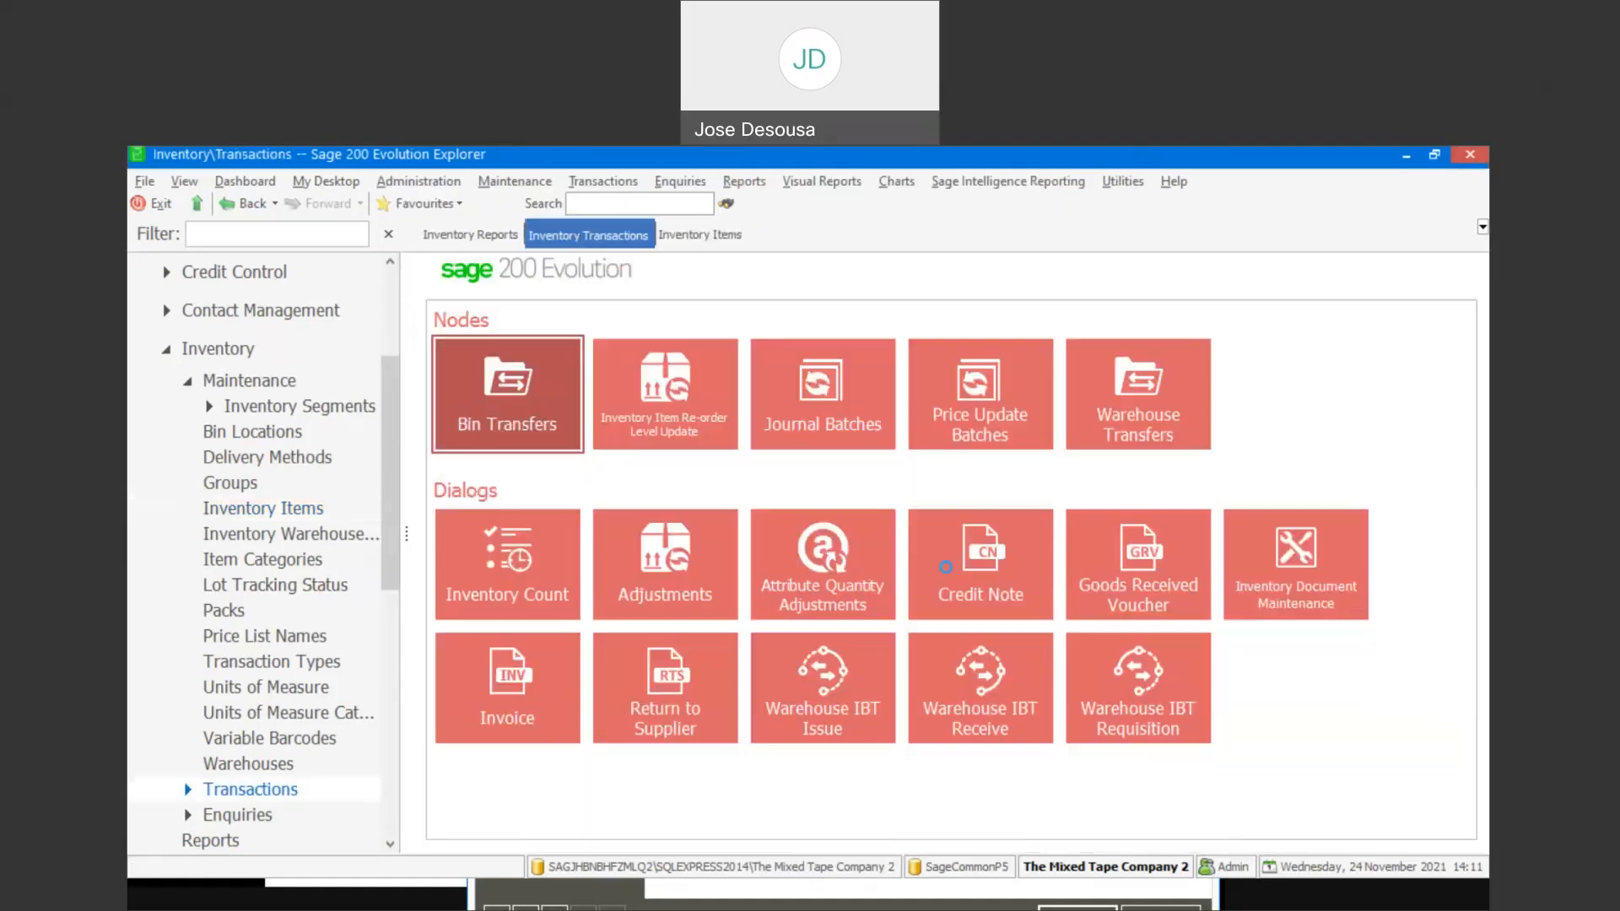
pyautogui.click(1170, 586)
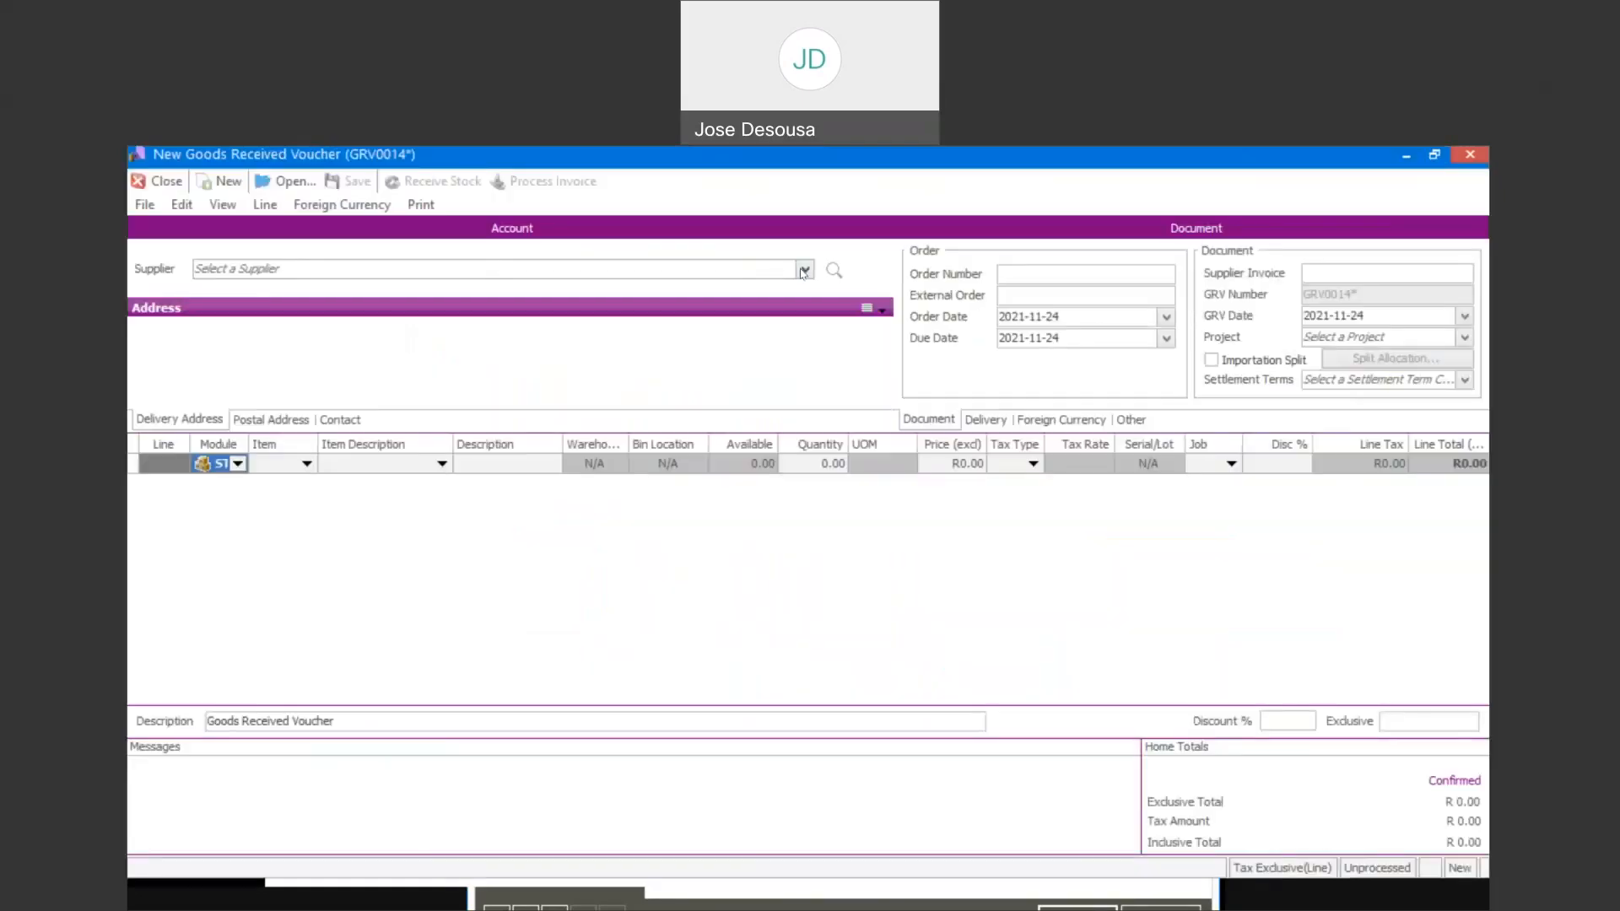
pyautogui.click(803, 270)
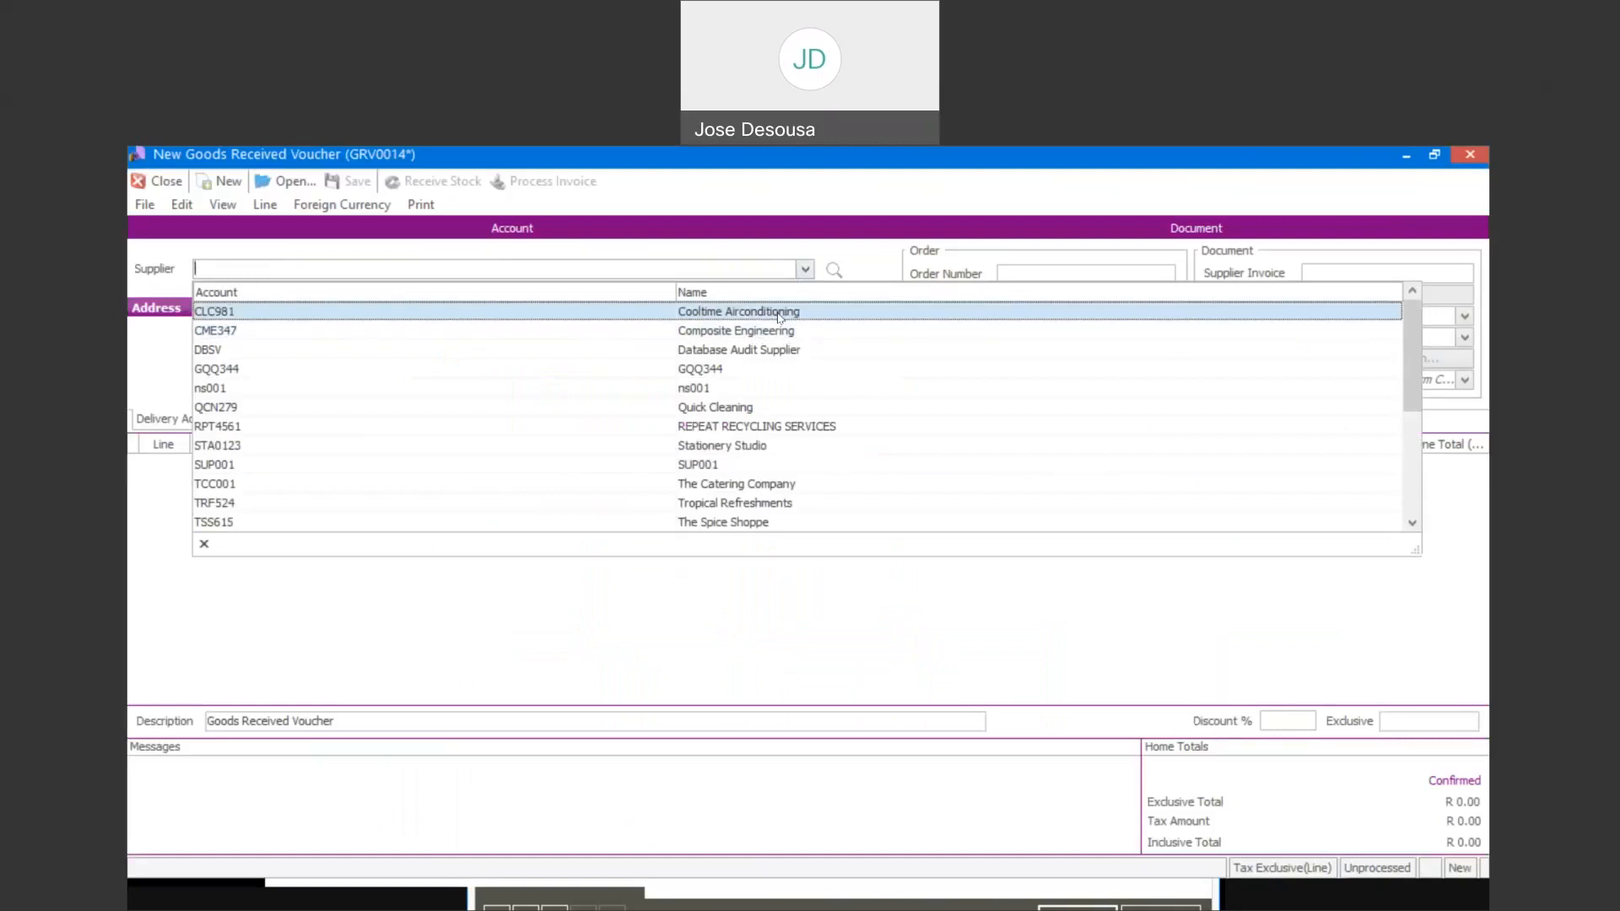
pyautogui.click(779, 312)
# Add a voucher line for item THP5218 with quantity 10 at an exclusive price of R9.00.
pyautogui.click(266, 462)
pyautogui.write('TH')
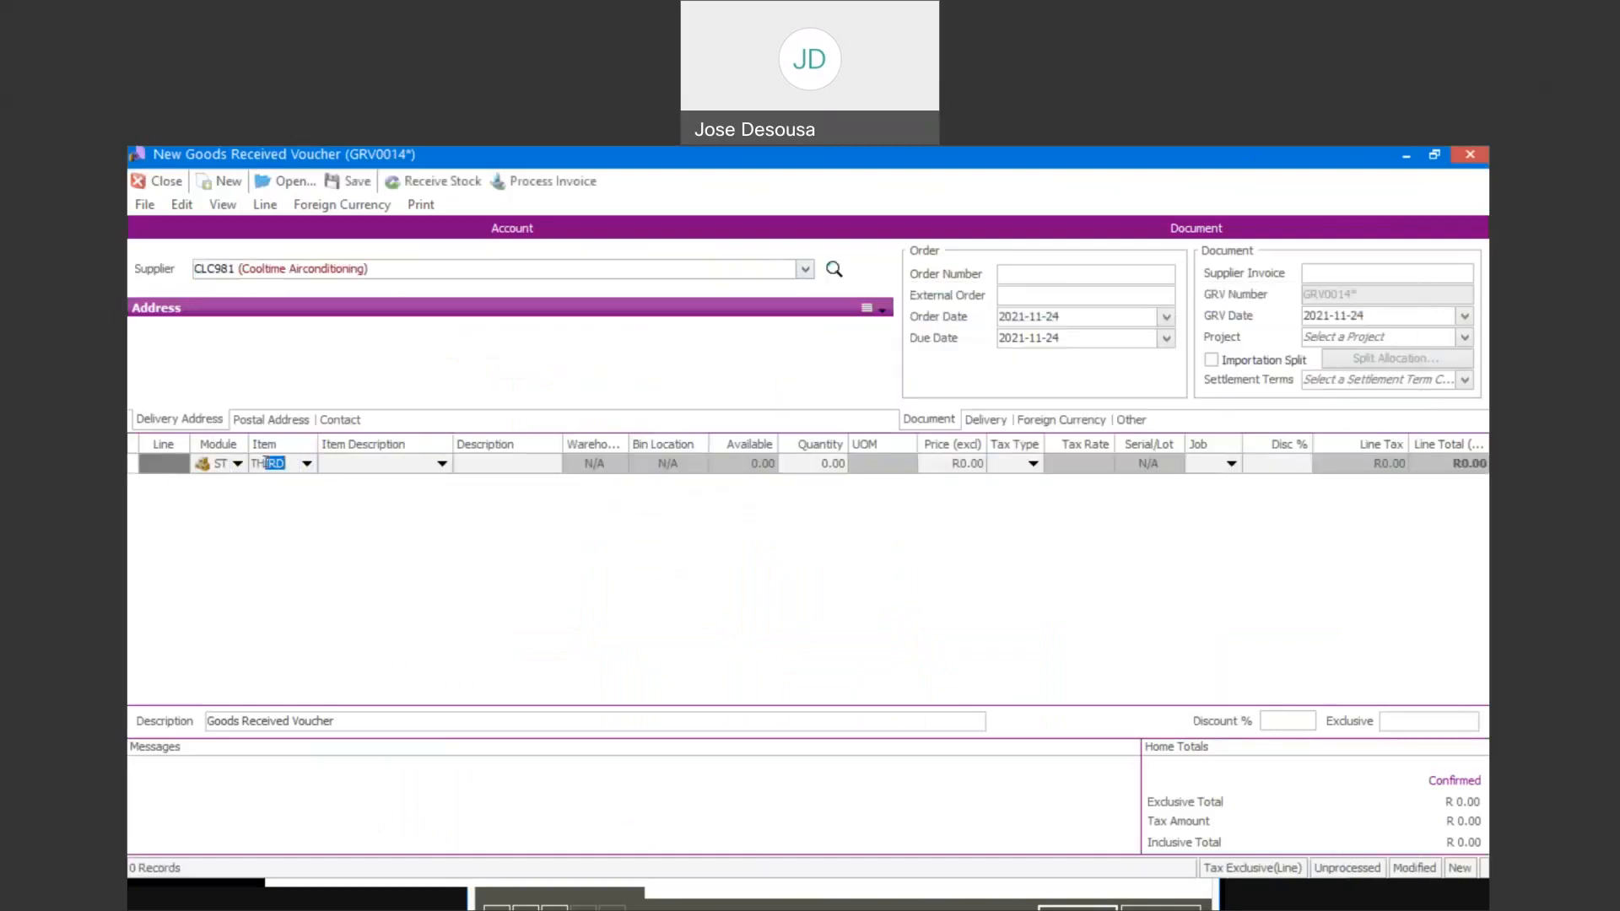
pyautogui.write('R5218')
pyautogui.press('Return')
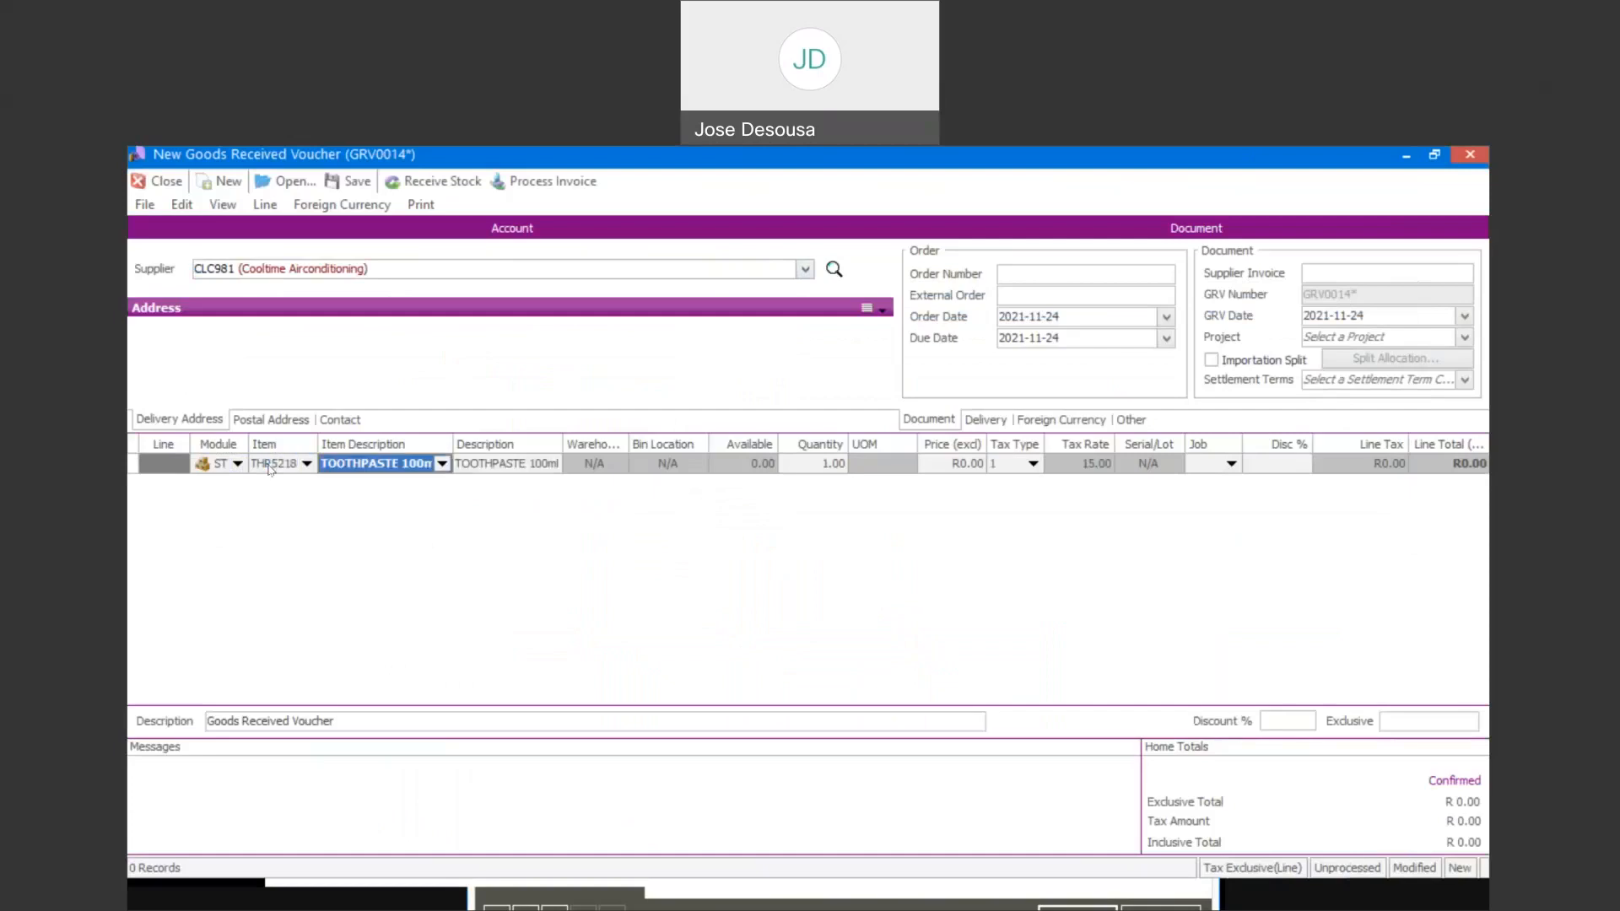
pyautogui.write('10')
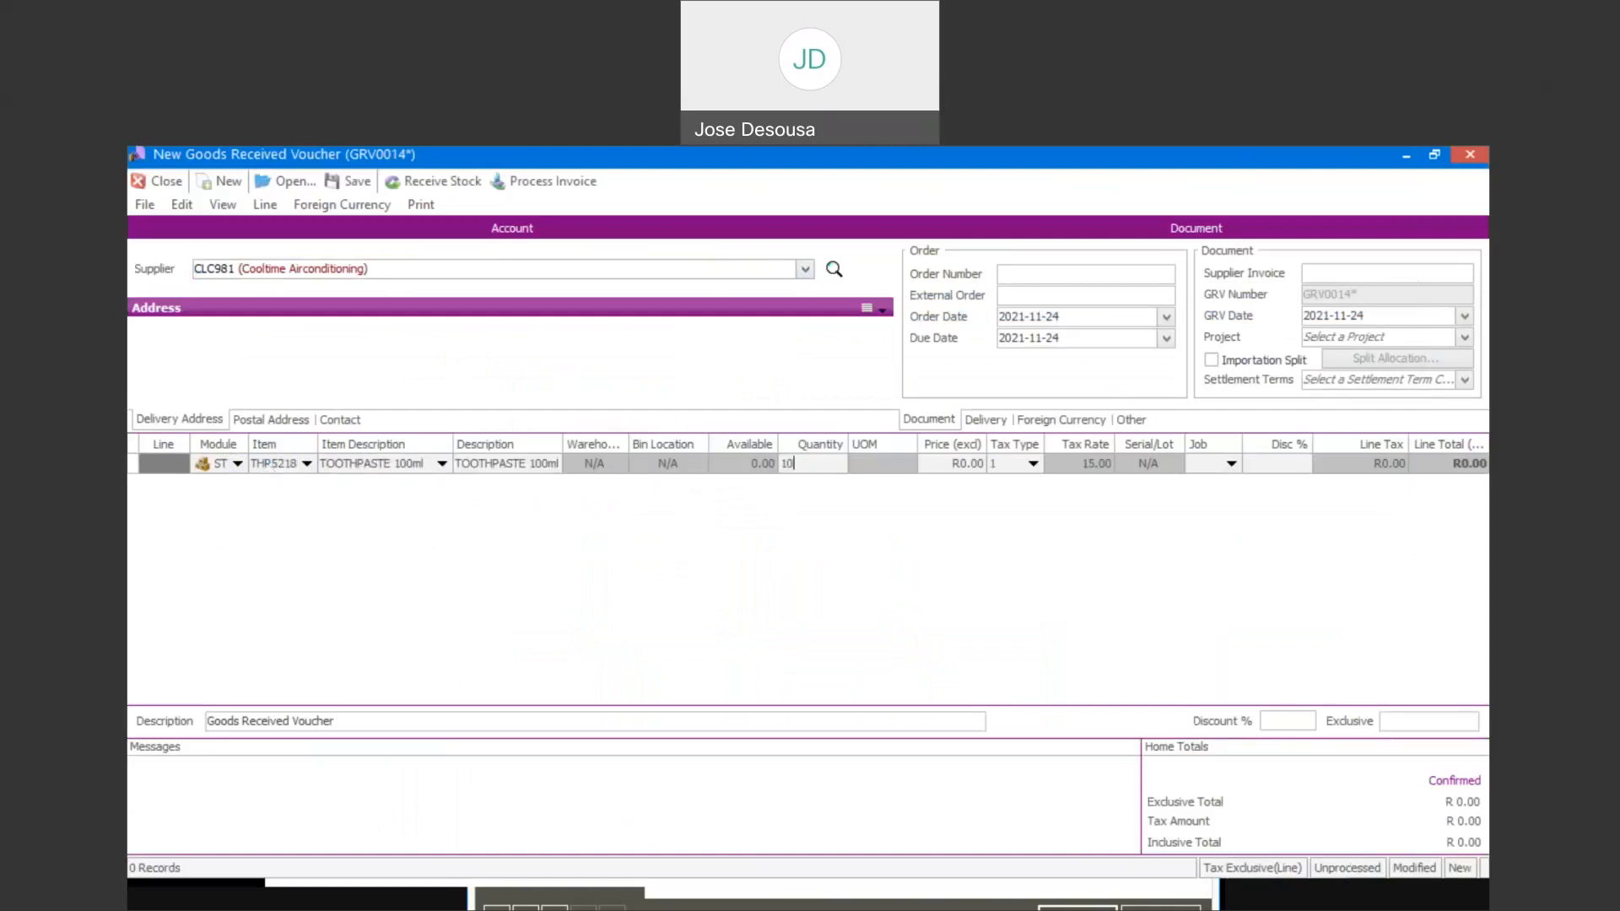
pyautogui.press('Return')
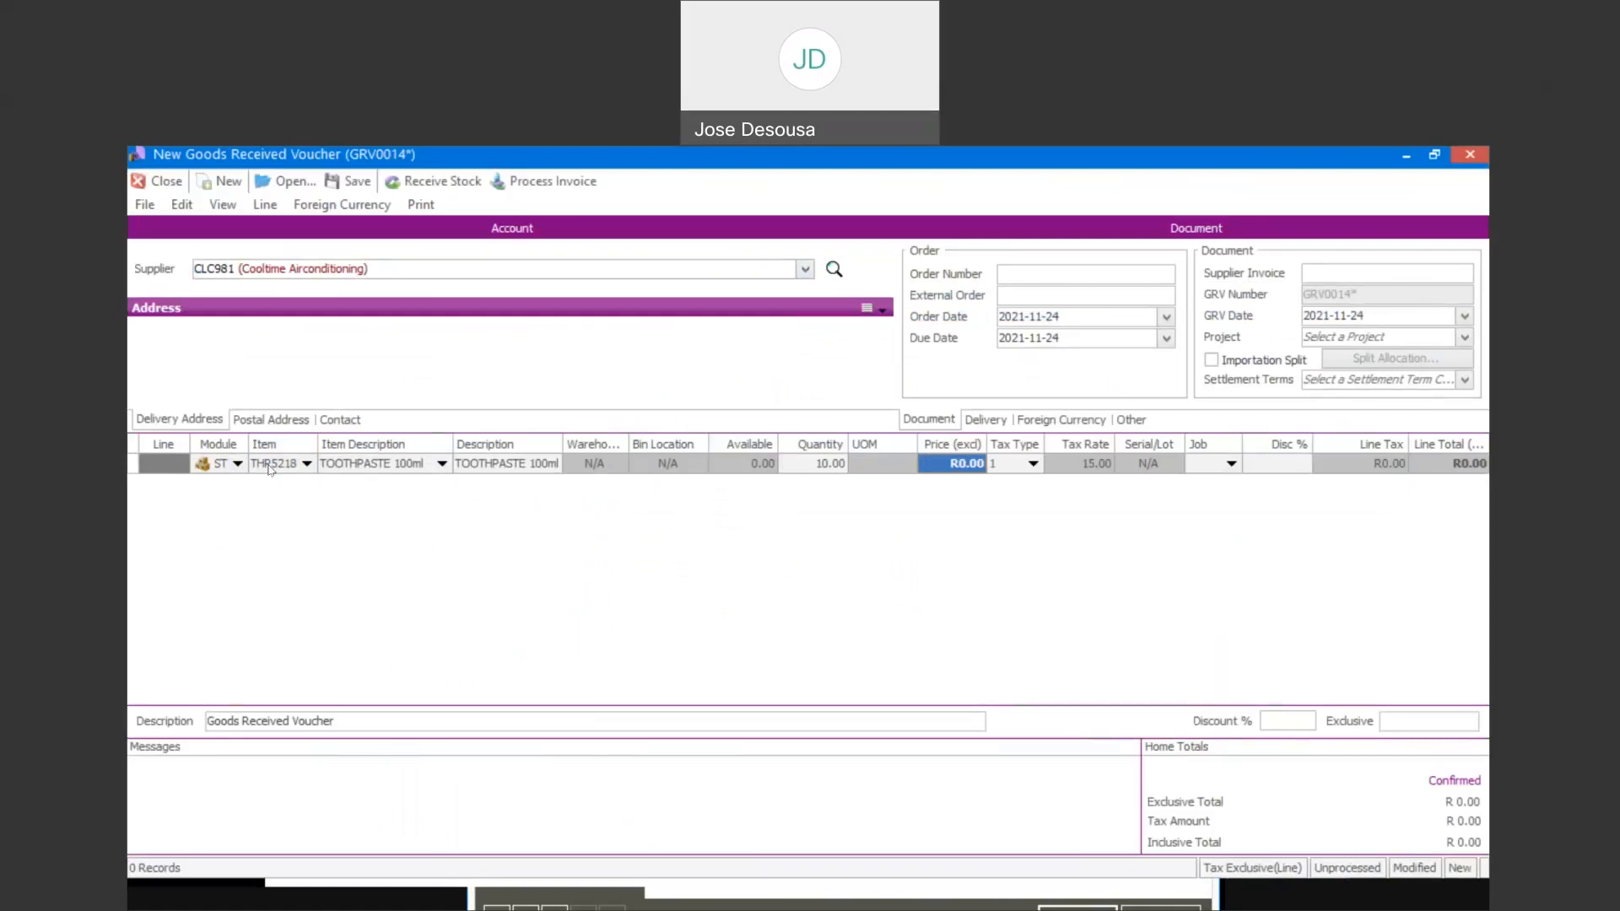
pyautogui.write('9')
pyautogui.press('Return')
pyautogui.press('Return')
pyautogui.press('Return')
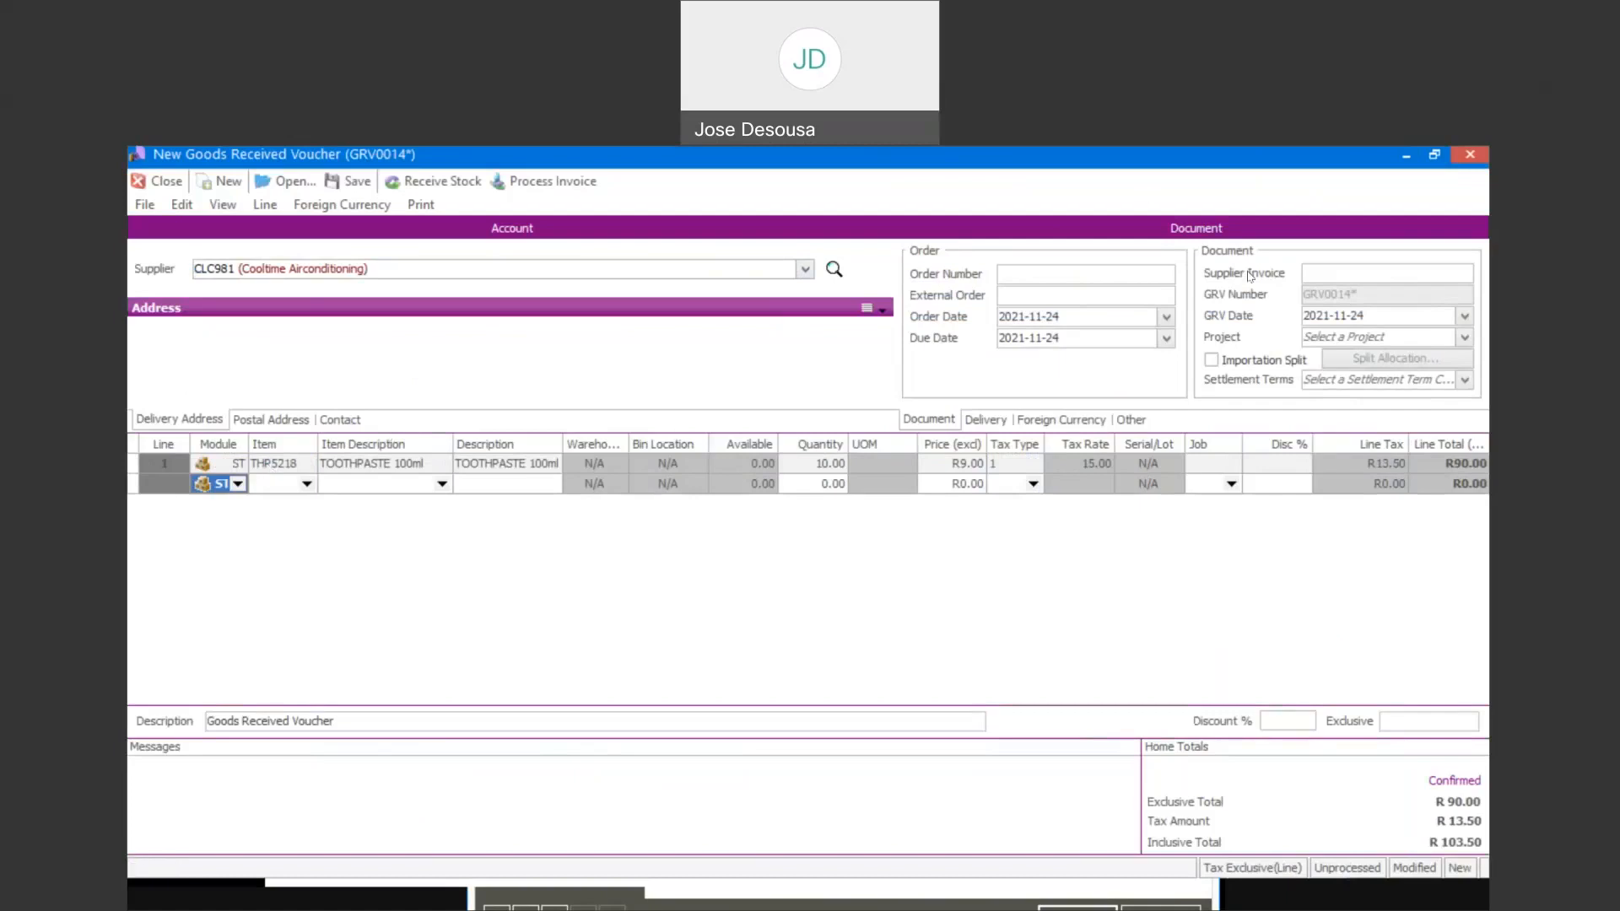
# Enter supplier invoice s234685 on the voucher and process it, ignoring the account terms check and declining to print the documents.
pyautogui.click(1317, 272)
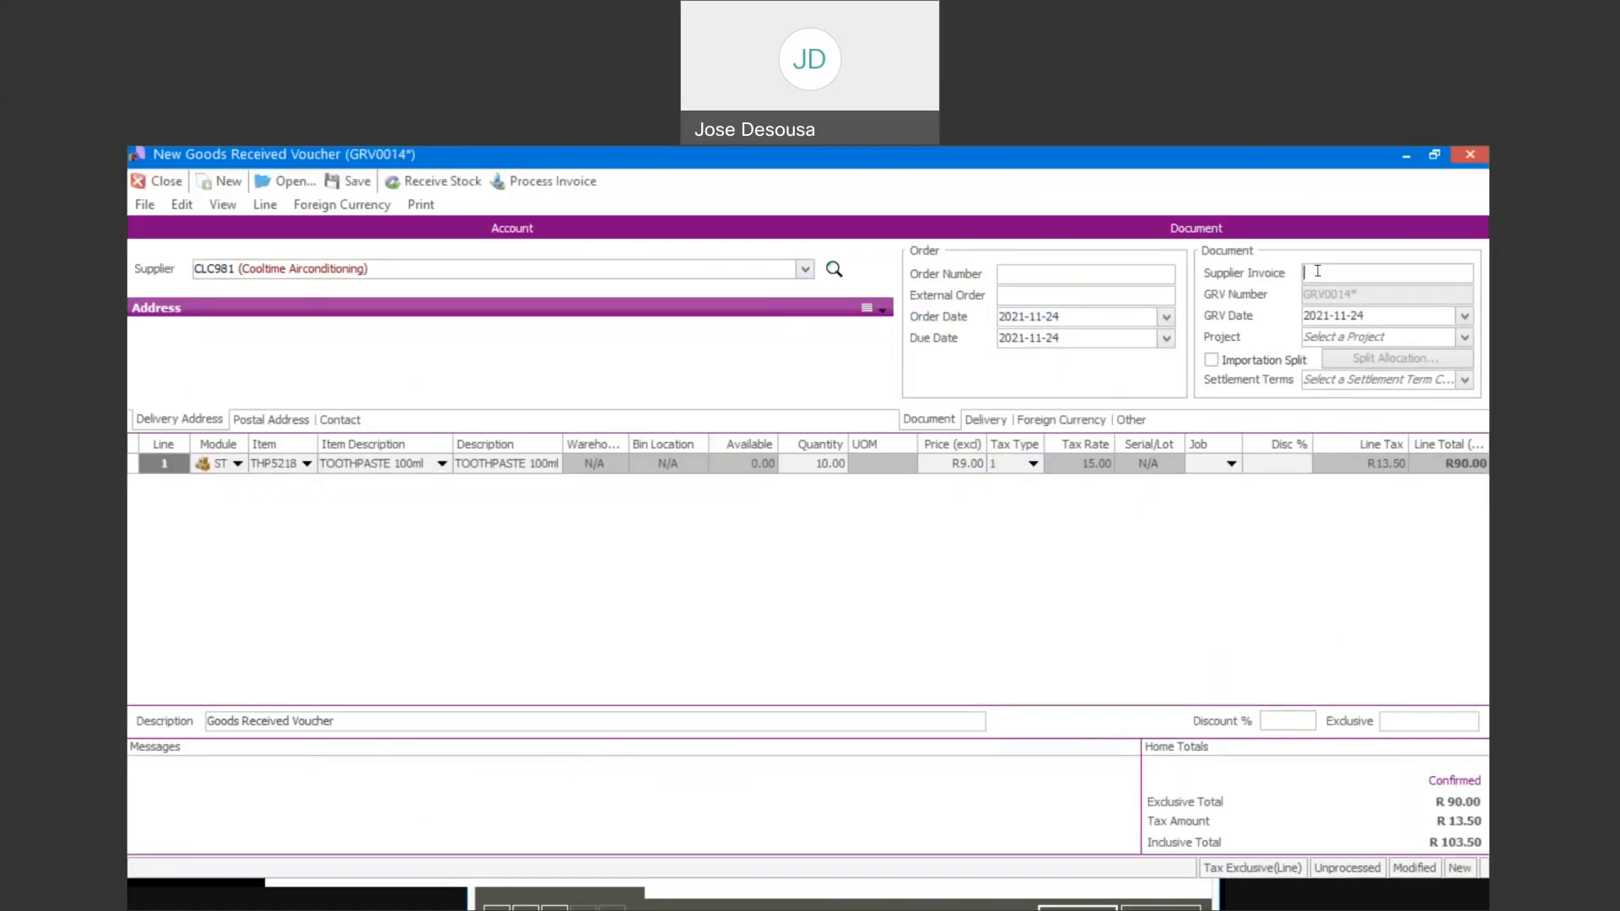
pyautogui.write('s234685')
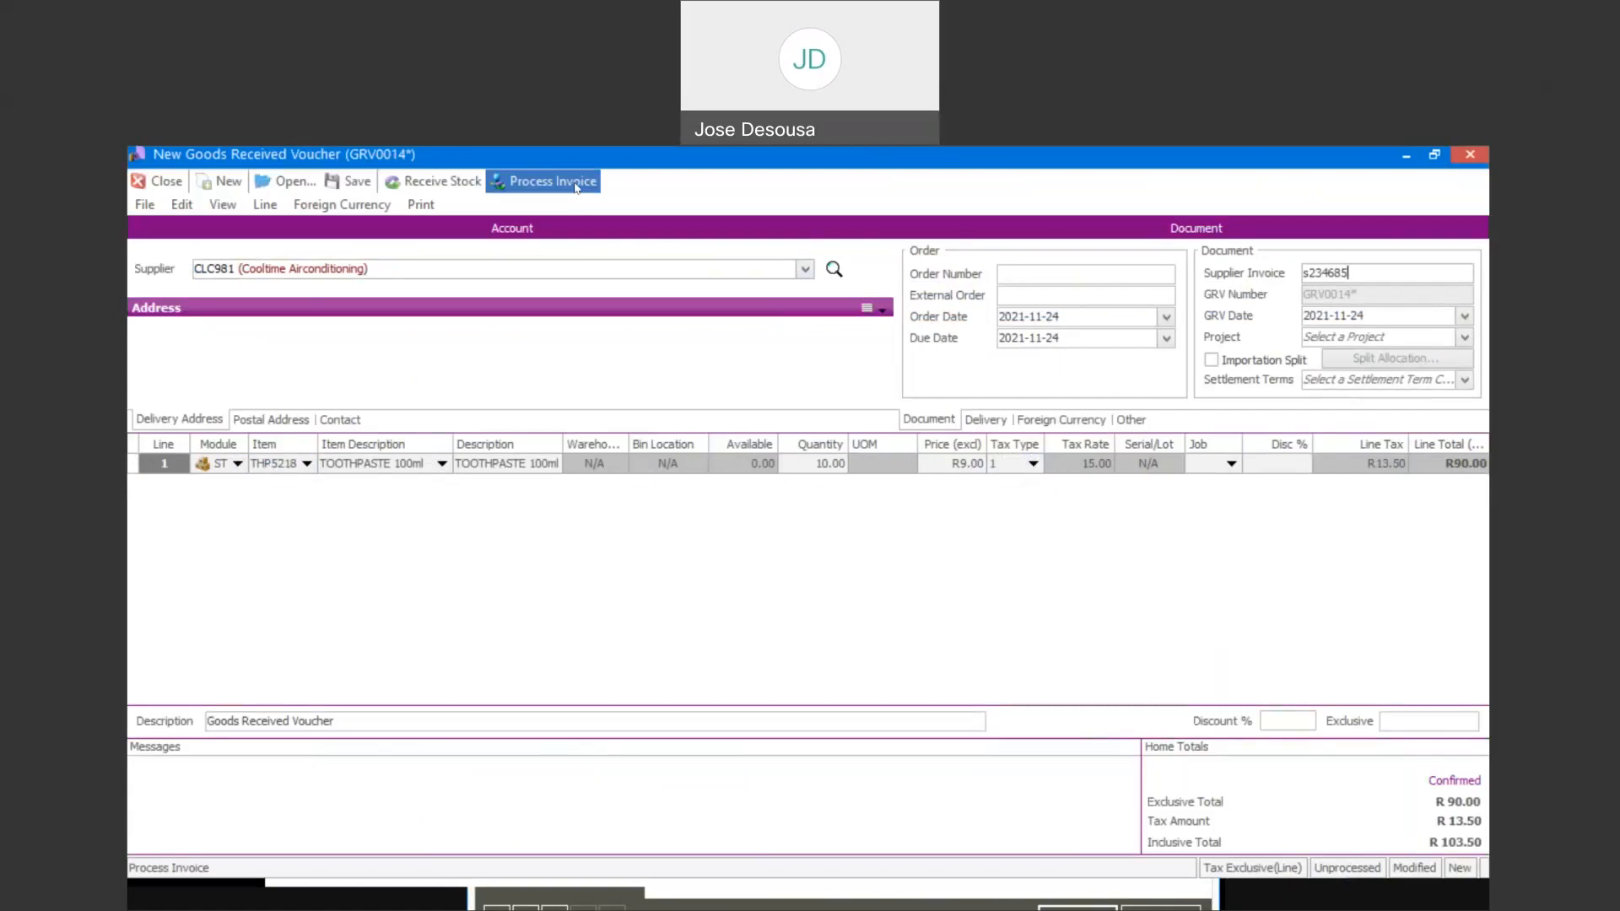
pyautogui.click(576, 185)
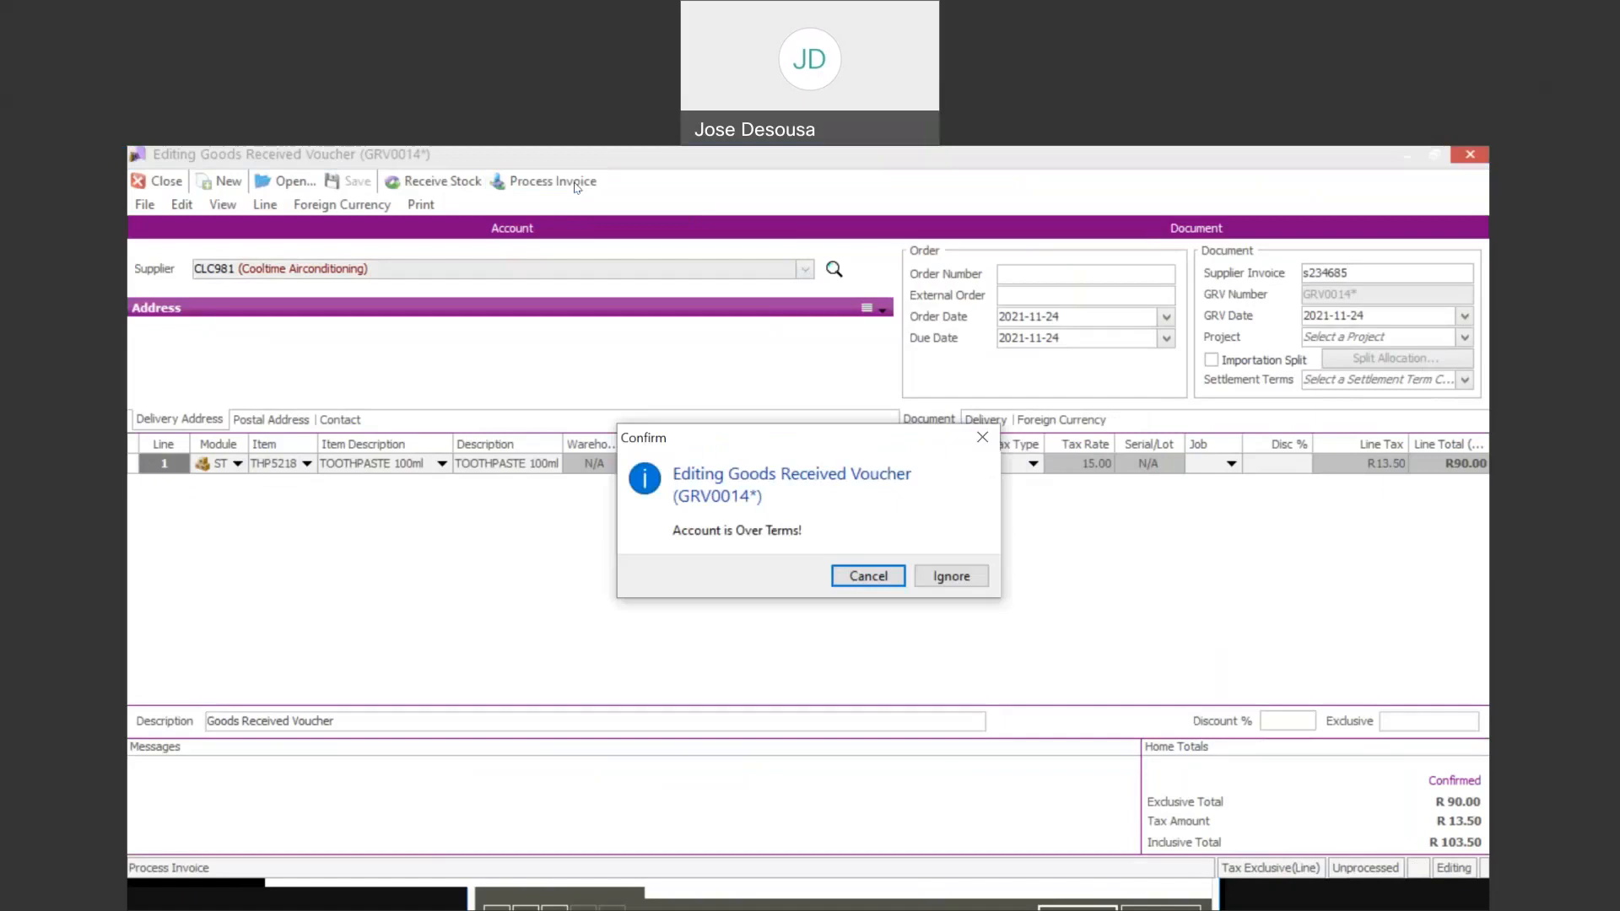
pyautogui.click(954, 567)
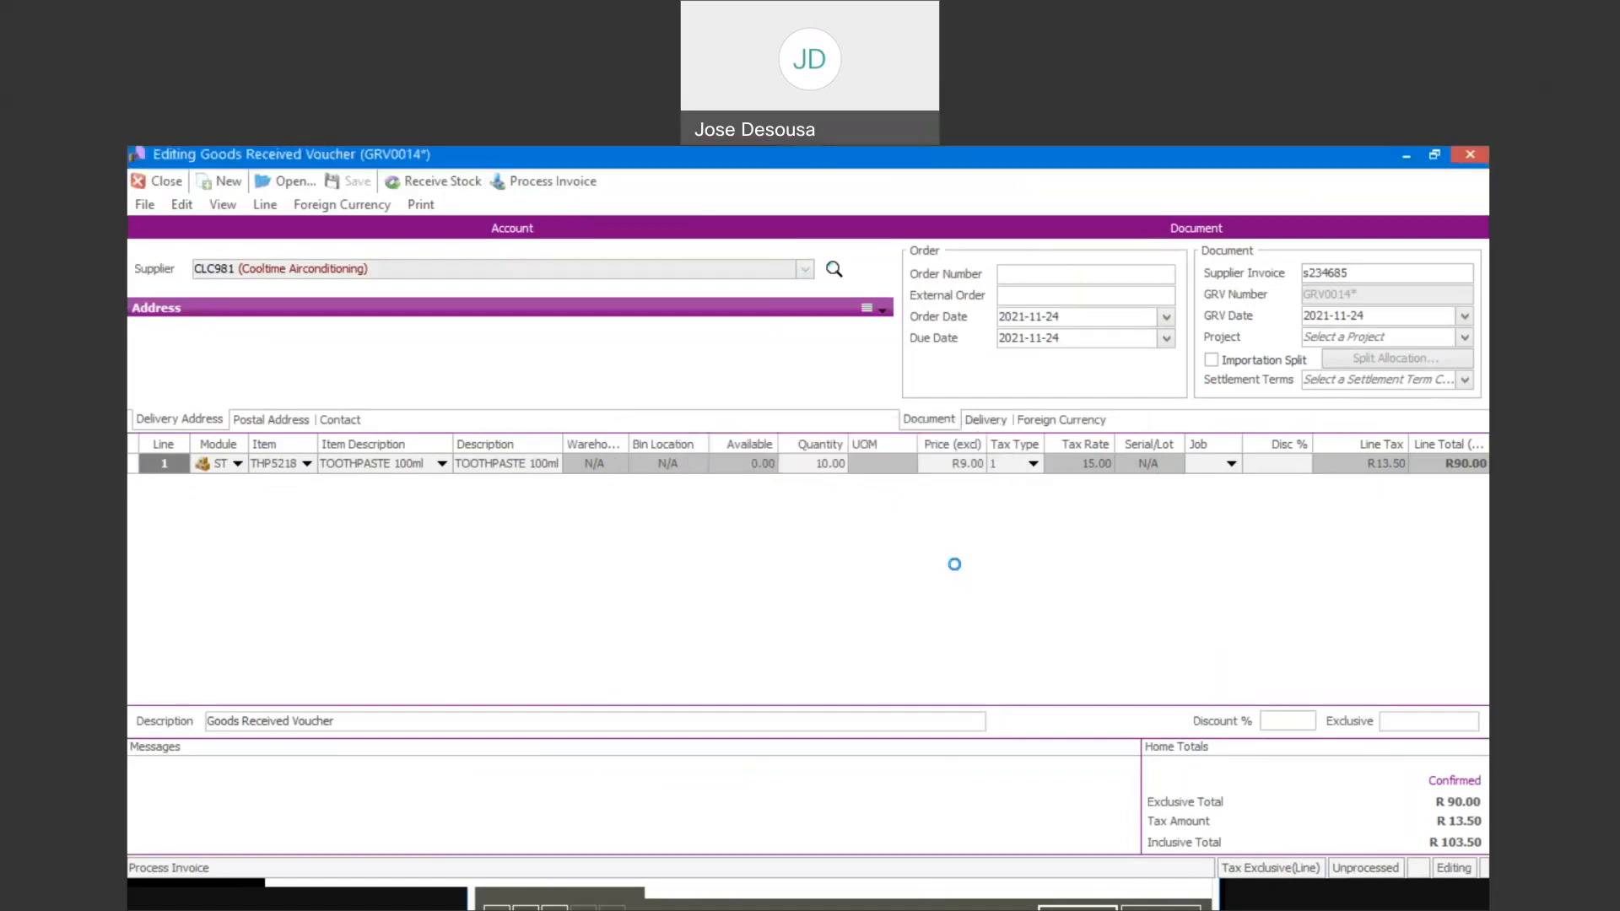
pyautogui.click(954, 564)
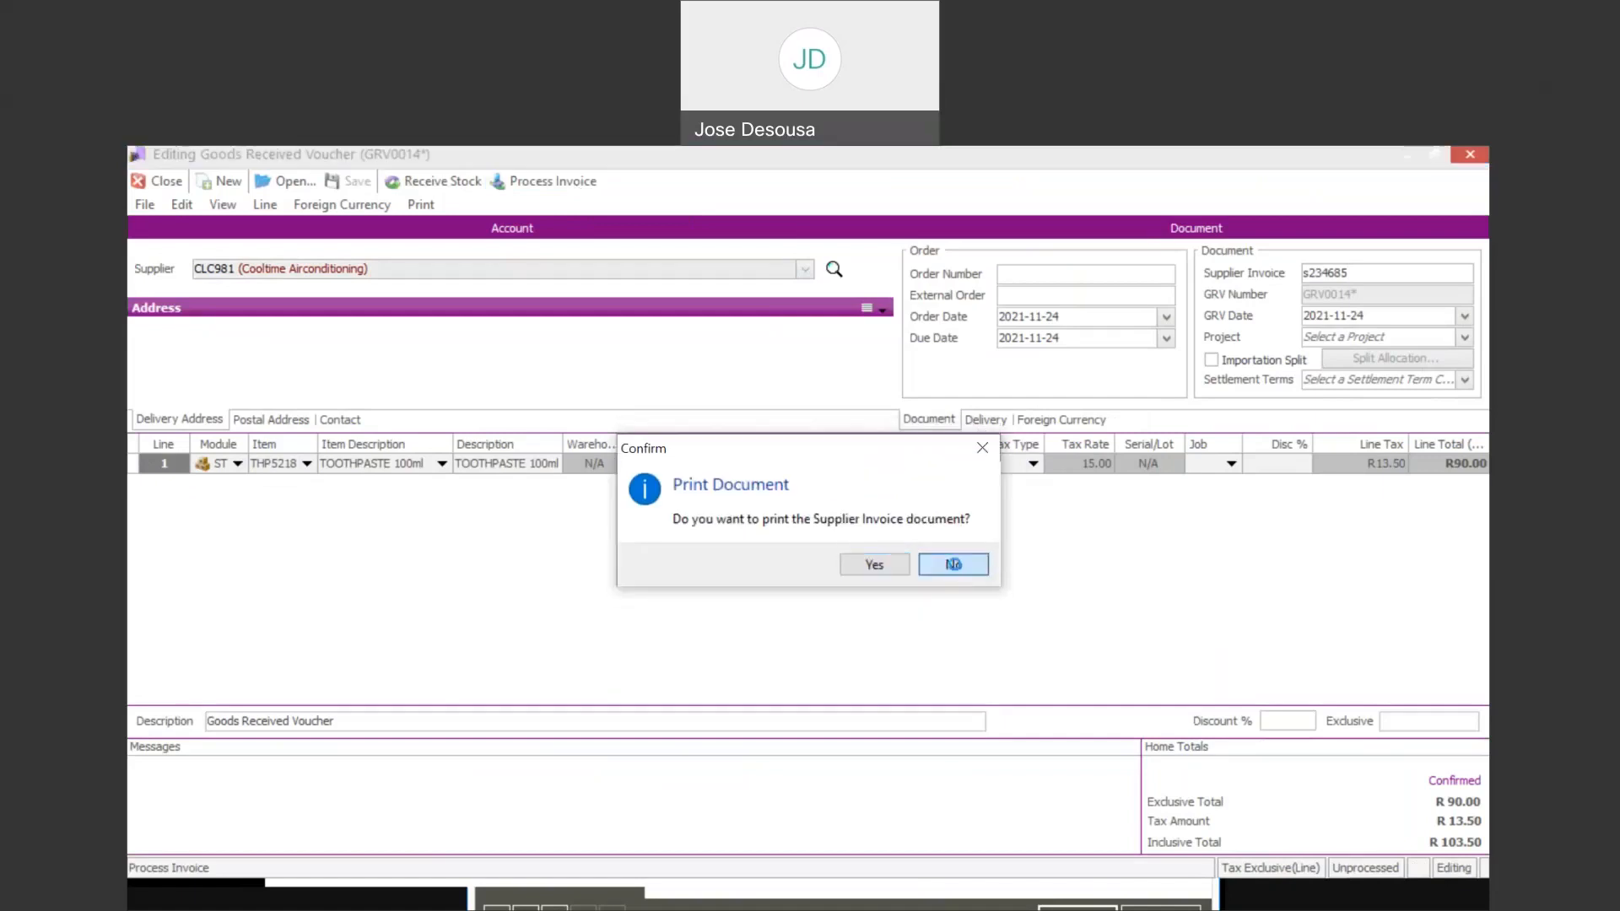
pyautogui.click(953, 564)
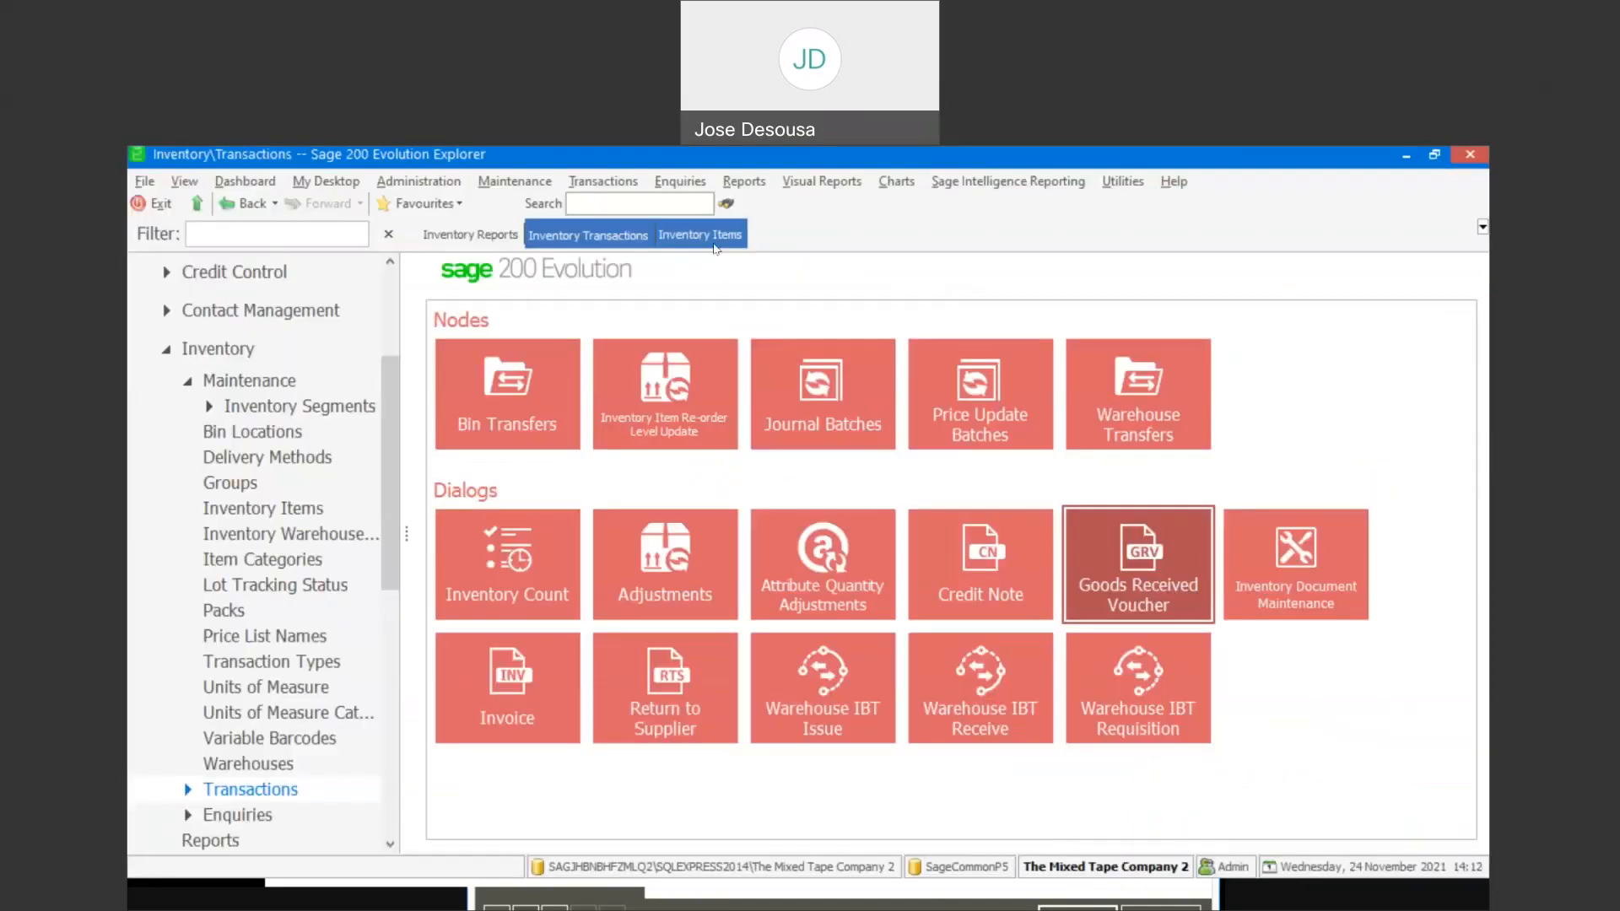
# Open inventory item THP5218, check its cost figures under pricing, and close it without changes.
pyautogui.click(708, 240)
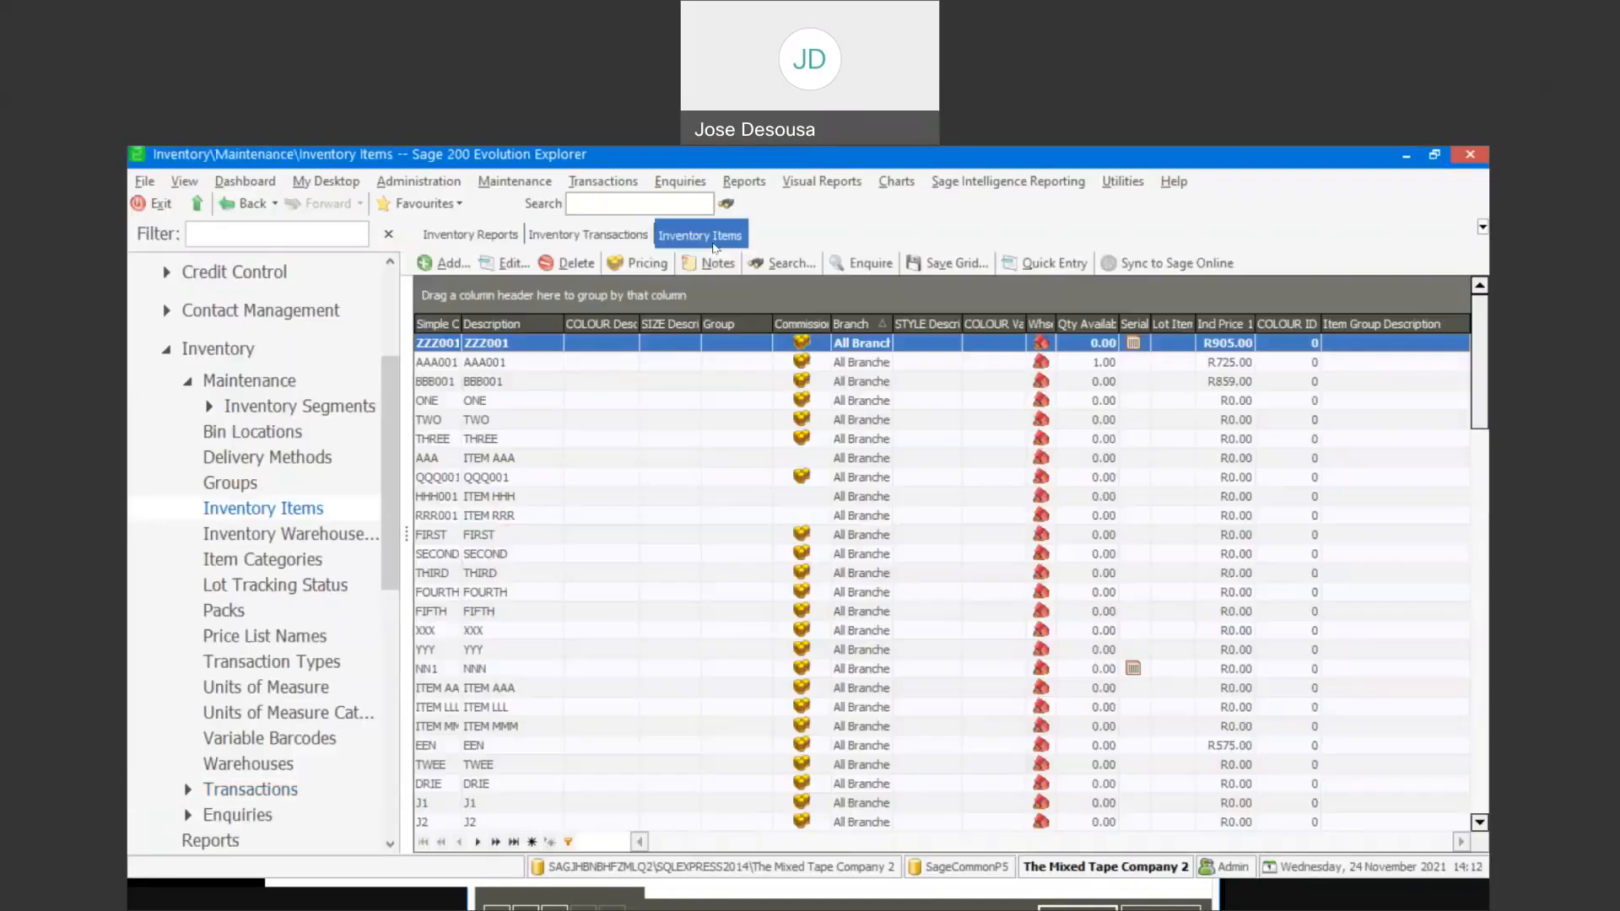
pyautogui.click(448, 516)
pyautogui.press('Down')
pyautogui.press('Down')
pyautogui.press('Down')
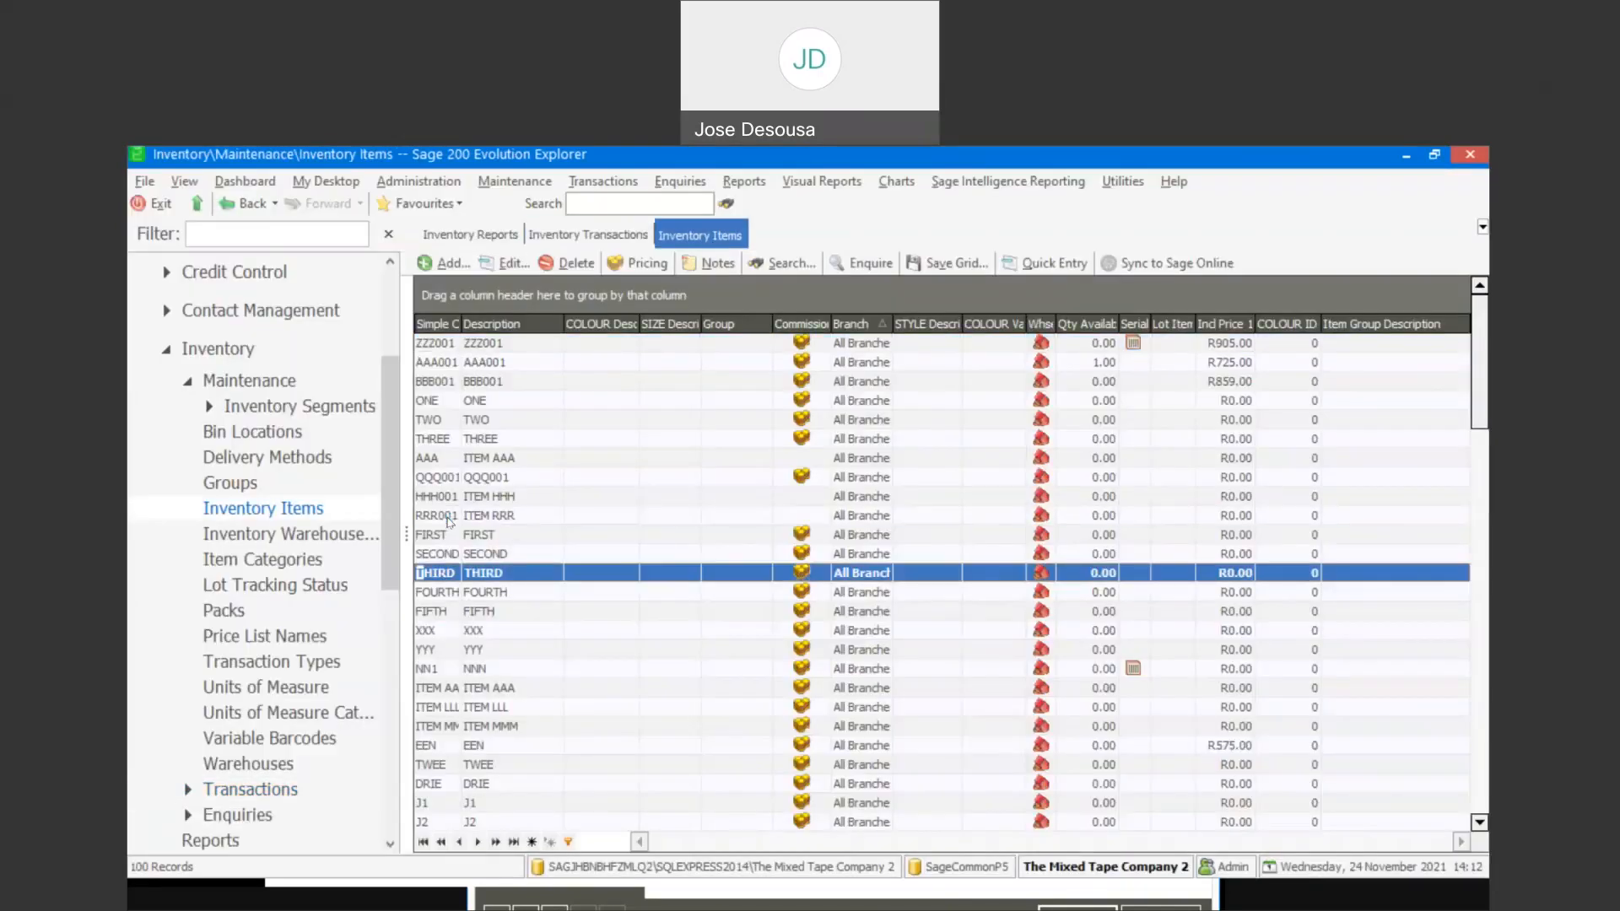
pyautogui.hotkey('ctrl', 'End')
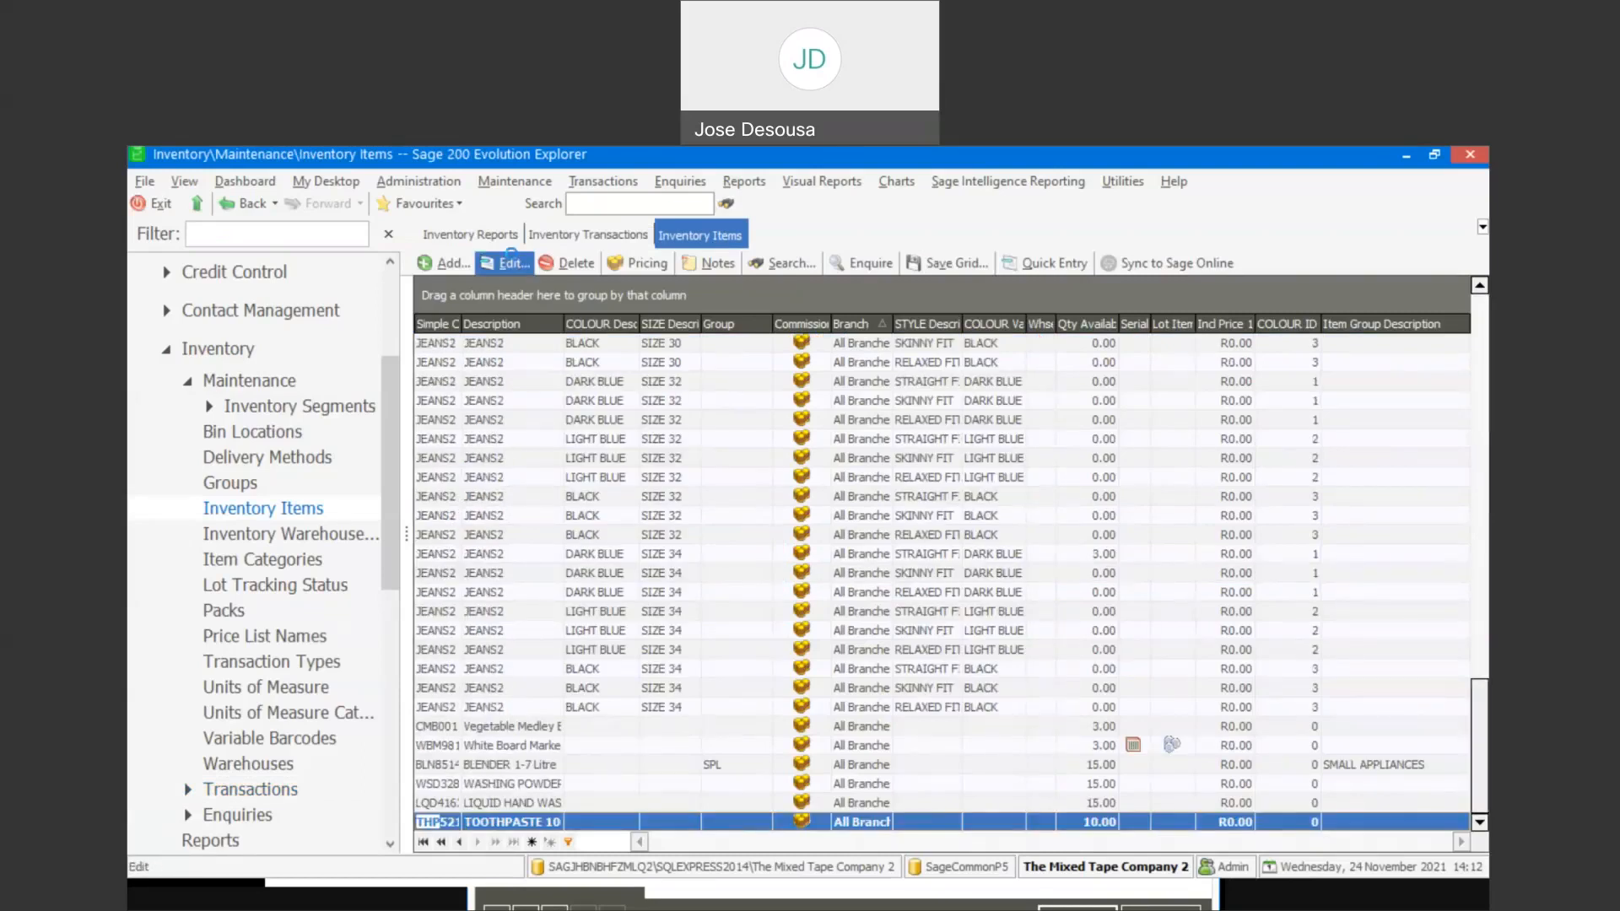
pyautogui.click(518, 264)
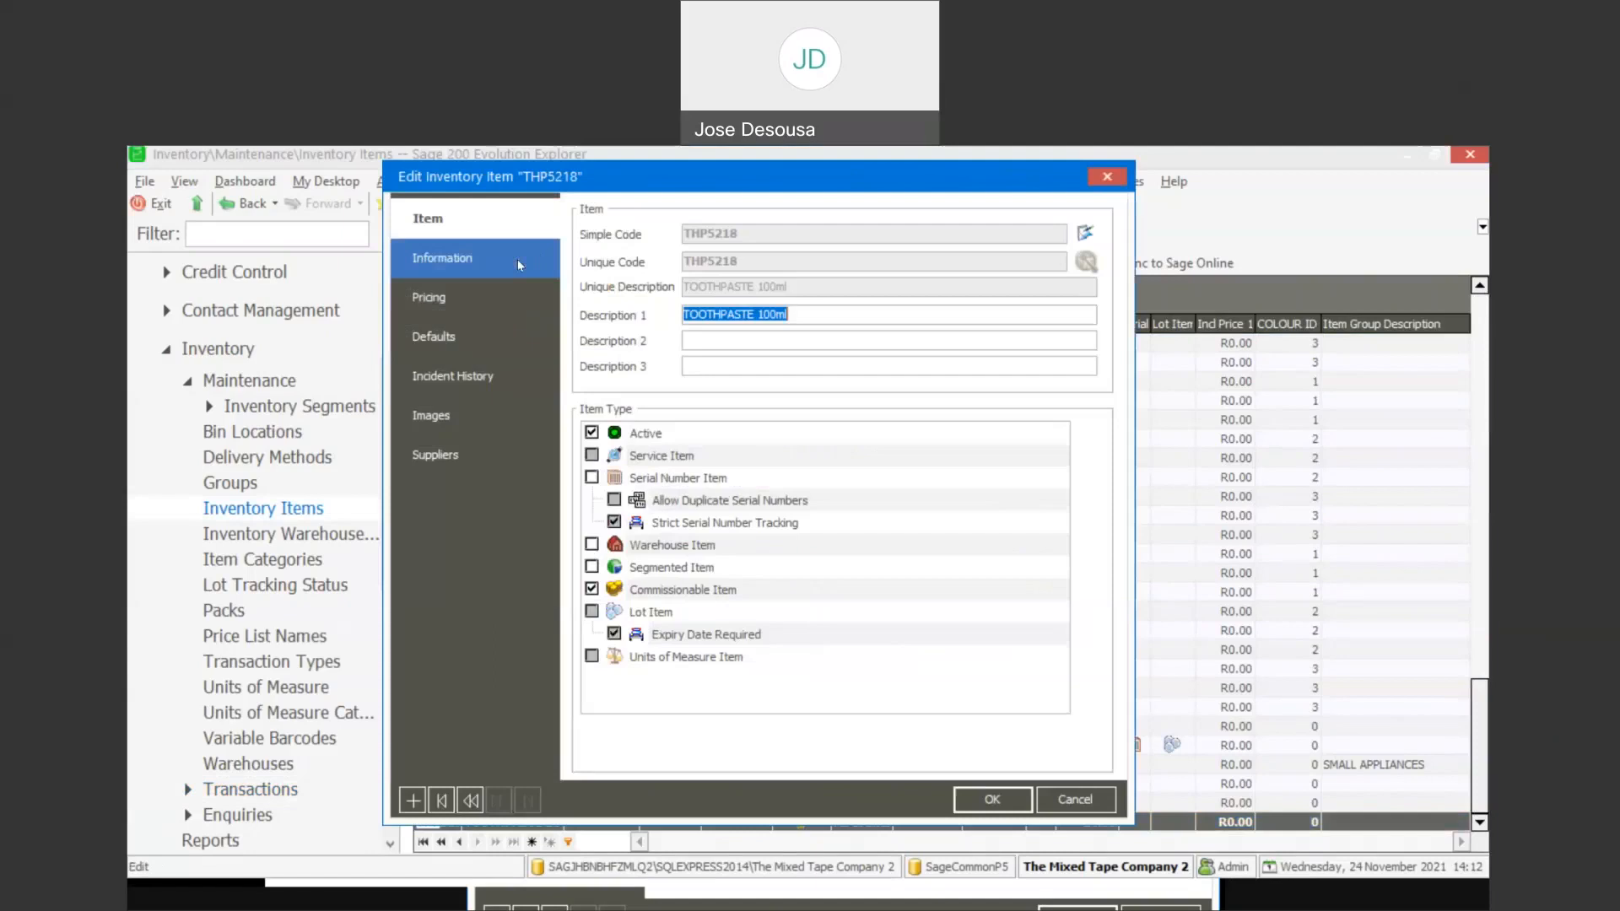
pyautogui.click(464, 301)
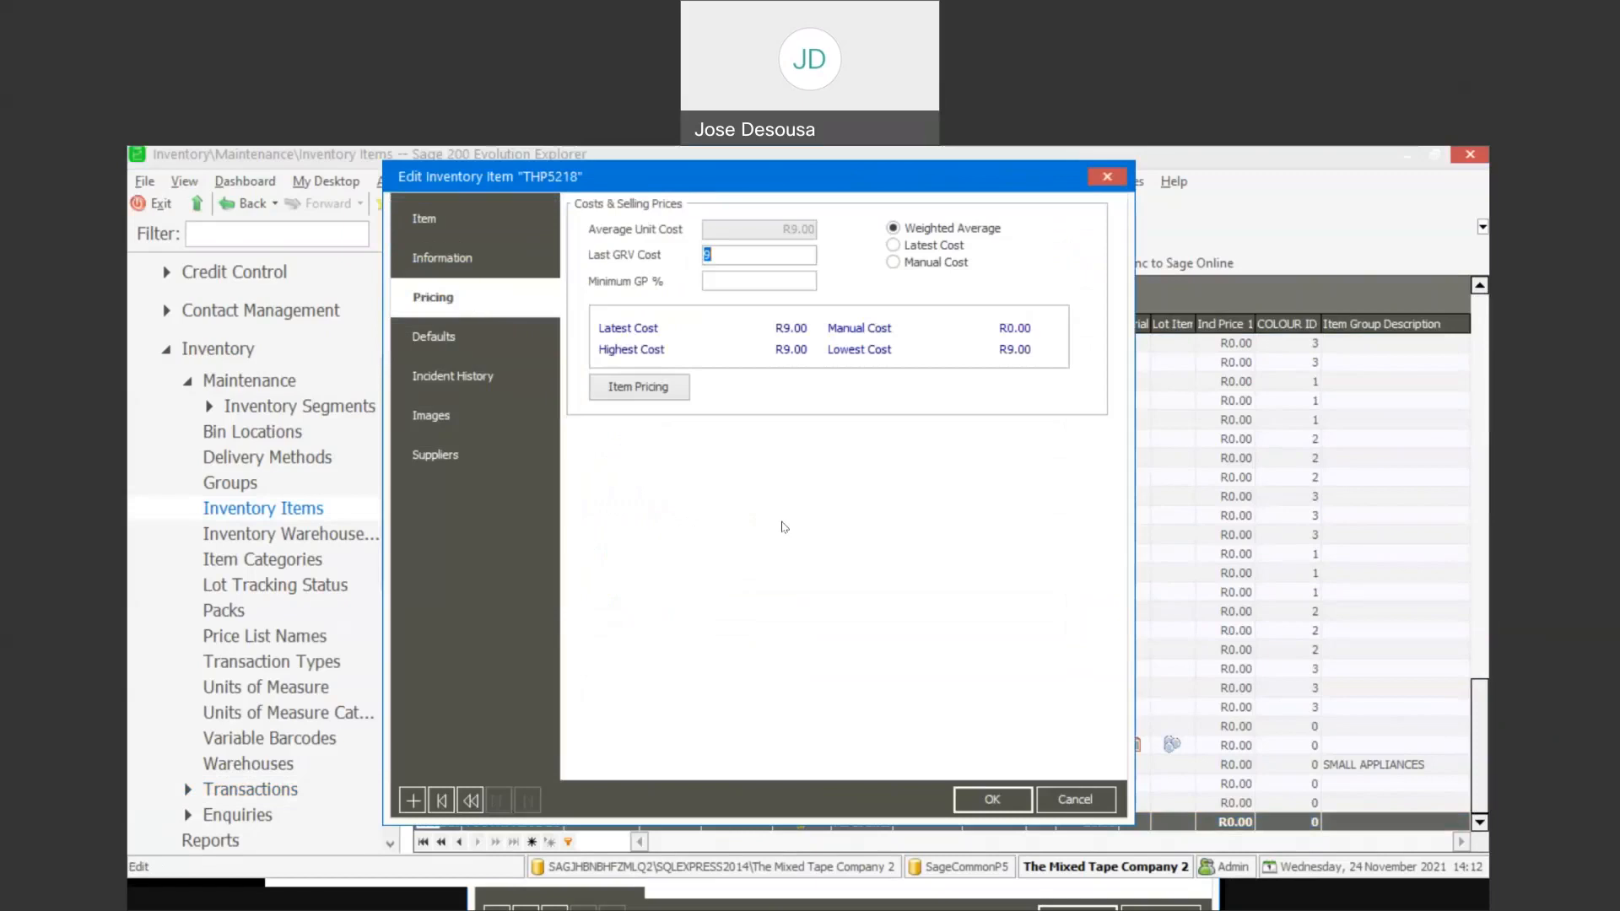
pyautogui.click(1060, 801)
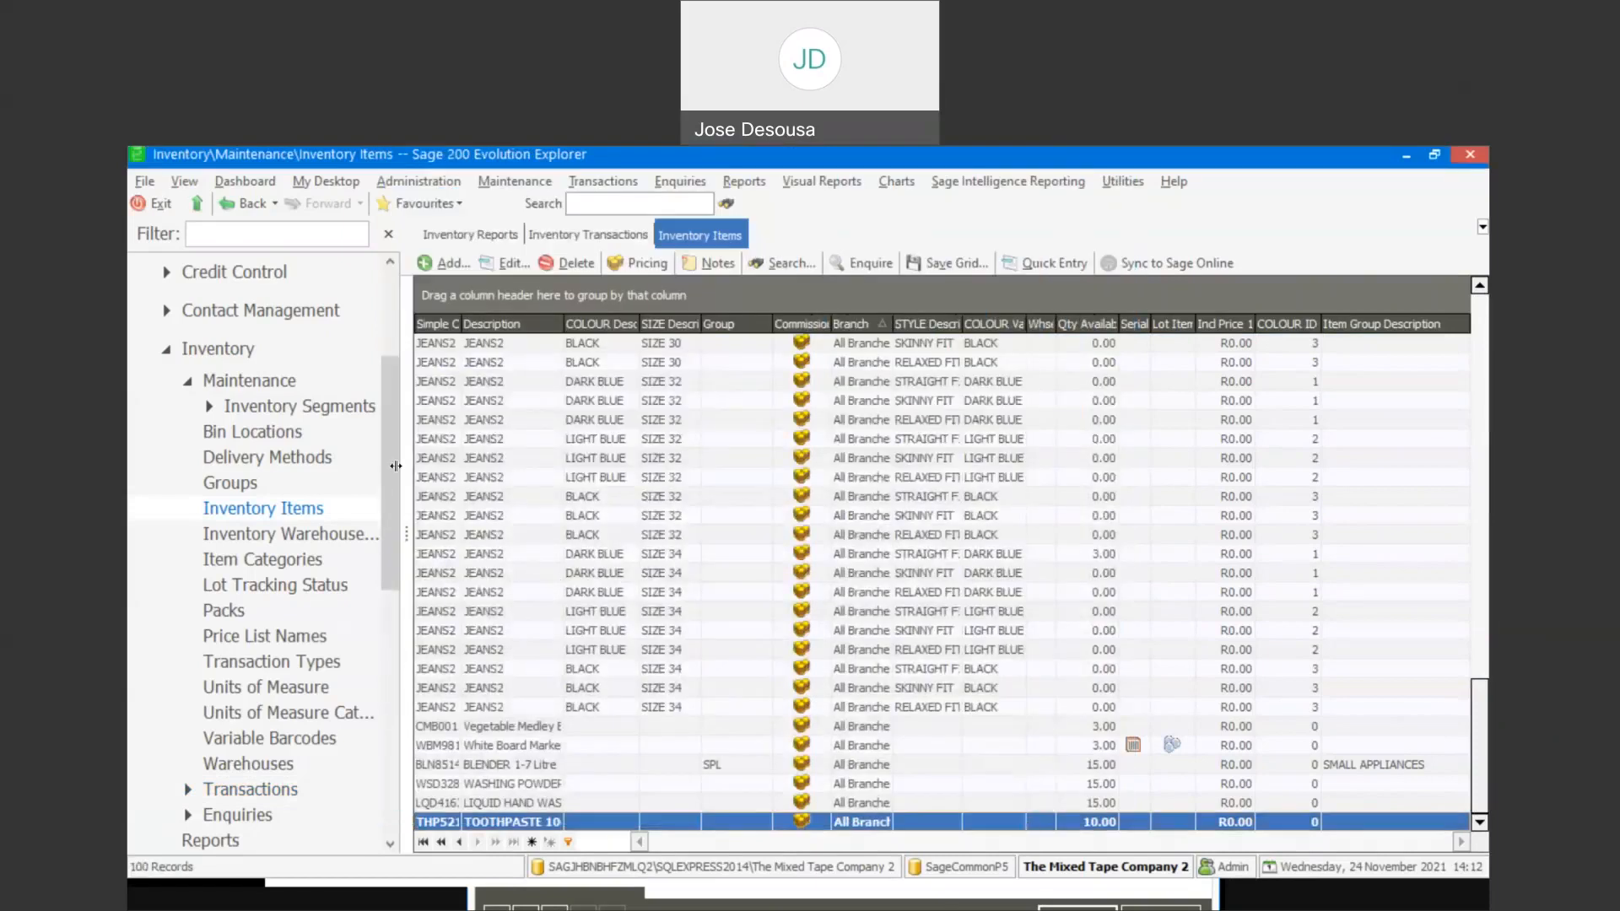
# Open a new Goods Received Voucher and select The Spice Shoppe as the supplier.
pyautogui.scroll(-2, 304, 591)
pyautogui.click(303, 616)
pyautogui.click(287, 649)
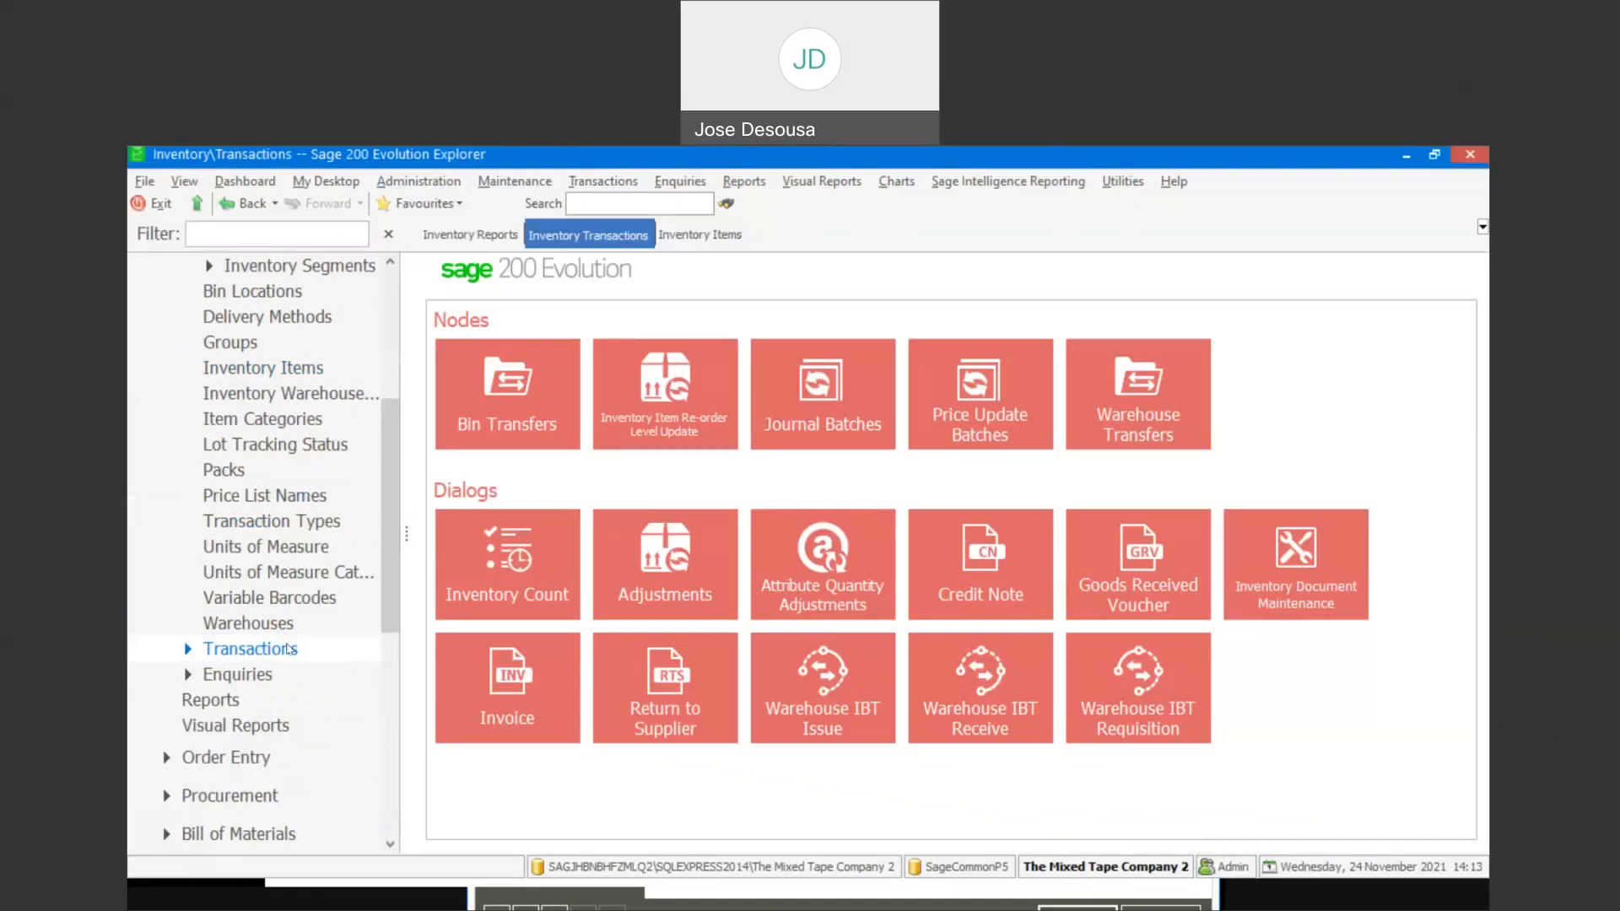
pyautogui.click(1124, 599)
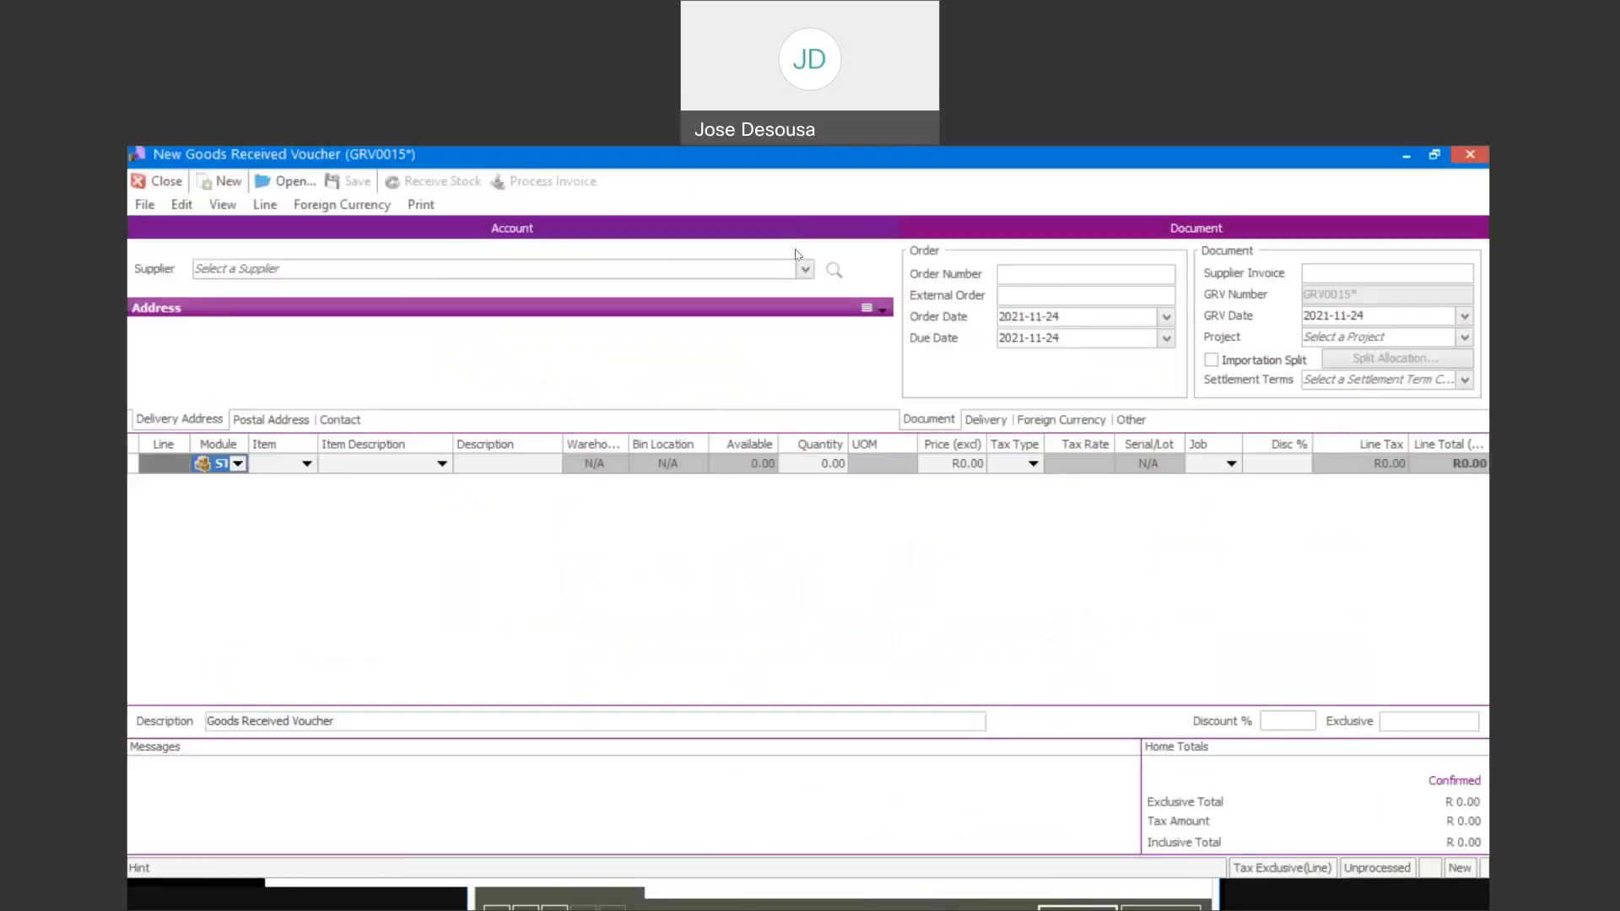
pyautogui.click(804, 269)
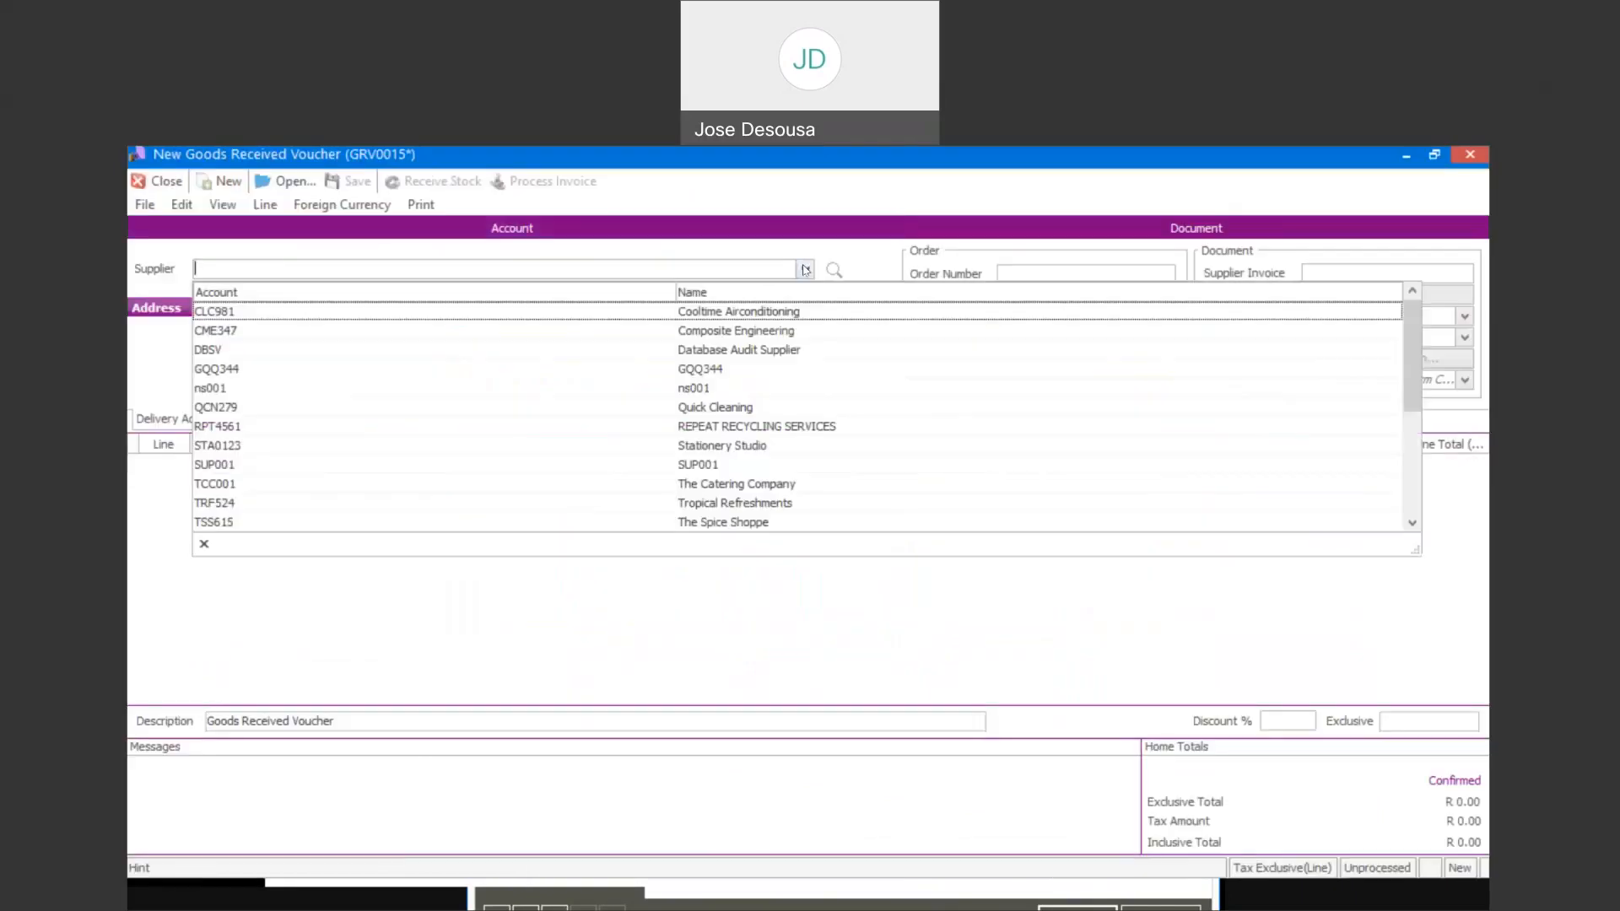
pyautogui.click(494, 522)
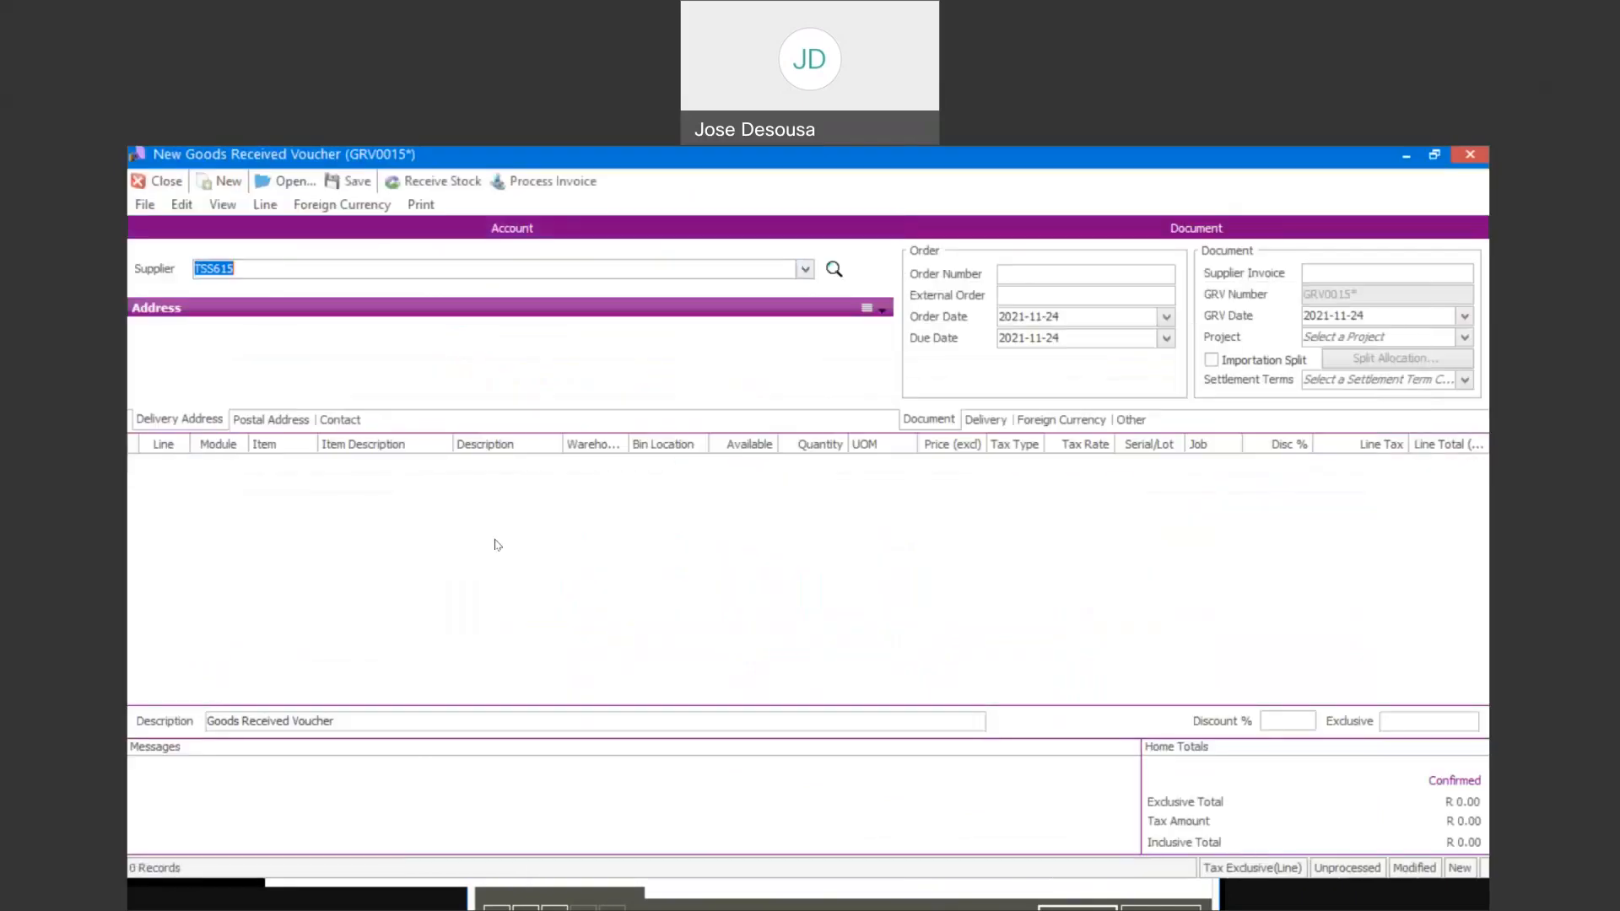
# Add a voucher line for item THP5218 with quantity 5 at an exclusive price of R12.00.
pyautogui.press('Tab')
pyautogui.write('TH')
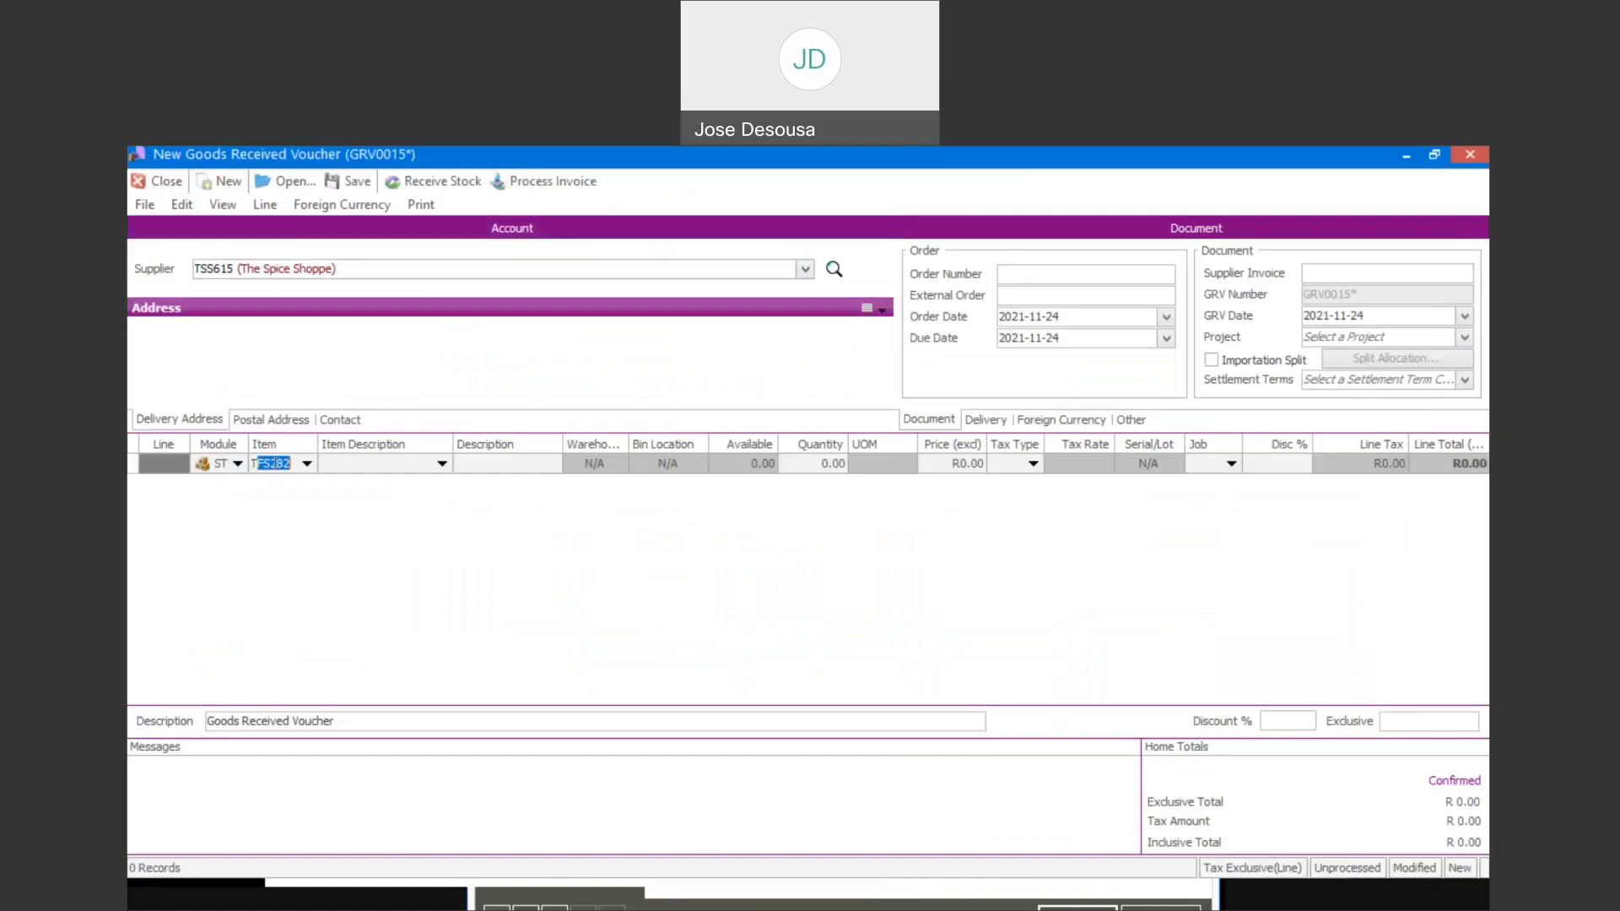
pyautogui.write('P5218')
pyautogui.press('Tab')
pyautogui.press('Tab')
pyautogui.write('5')
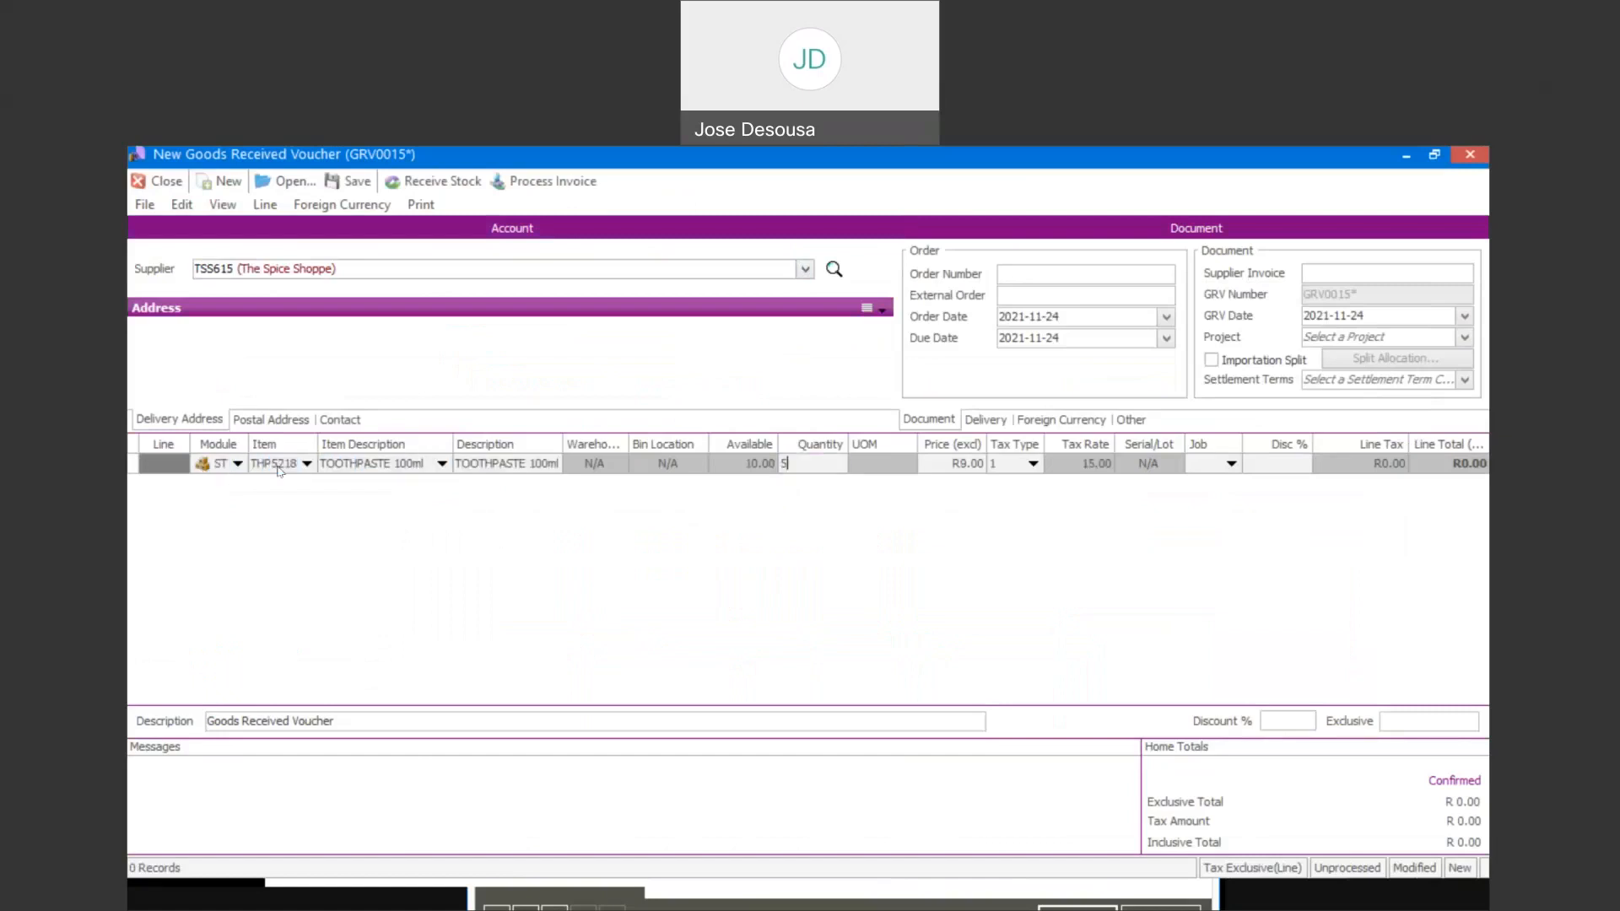
pyautogui.press('Tab')
pyautogui.write('12')
pyautogui.press('Tab')
pyautogui.press('Tab')
pyautogui.press('Tab')
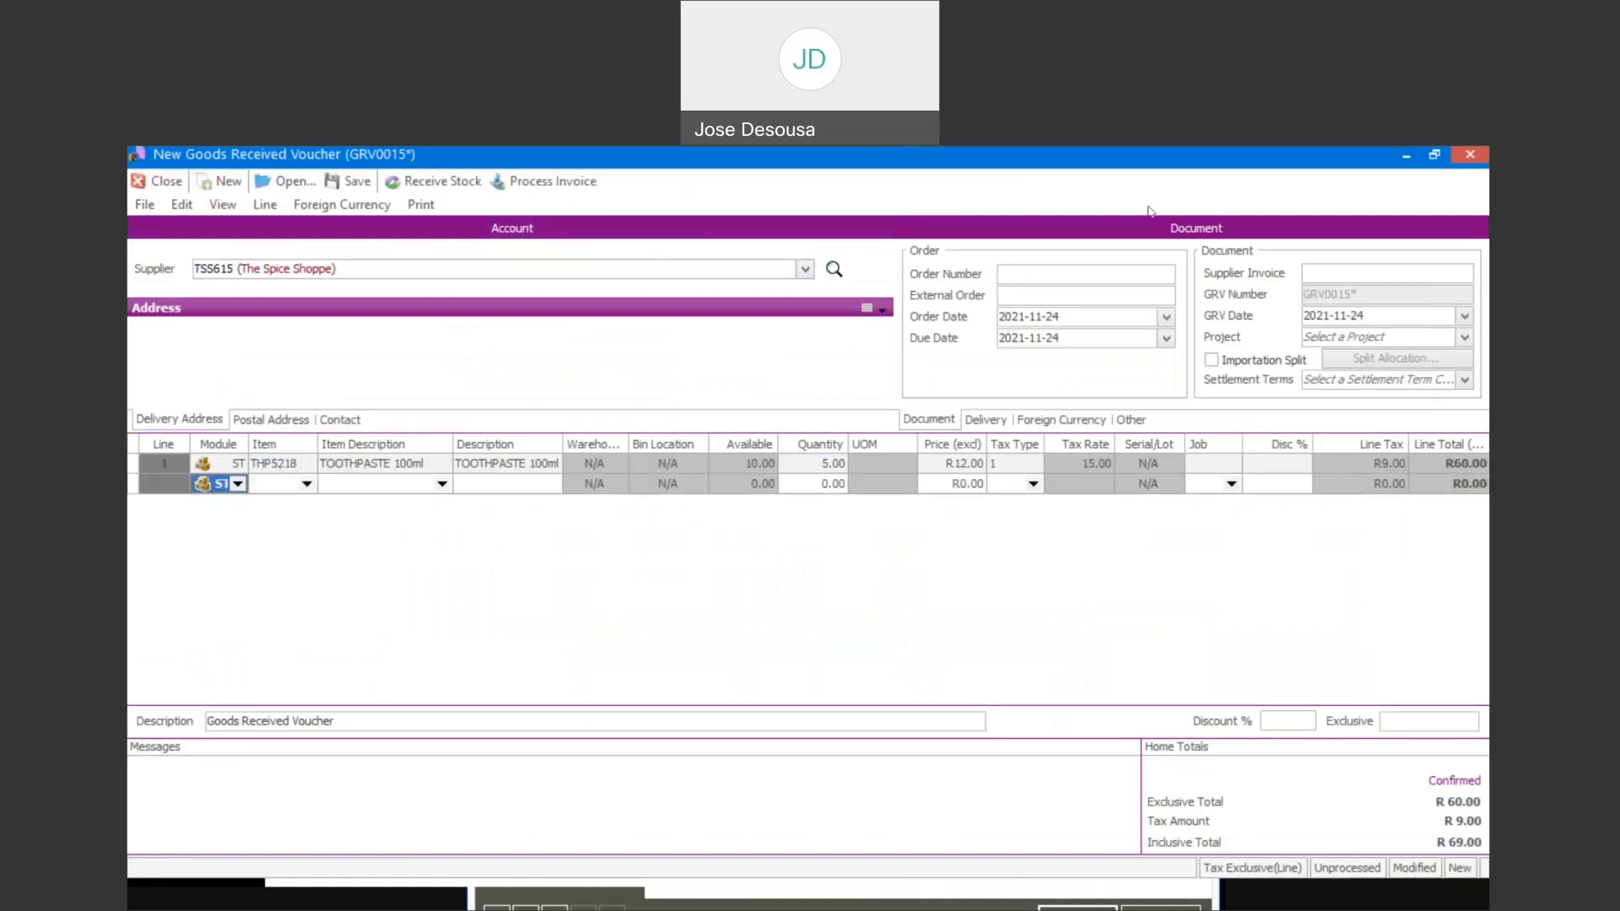
# Enter supplier invoice S256788, process the voucher without printing the documents, and close the voucher window.
pyautogui.click(1313, 267)
pyautogui.write('S256788')
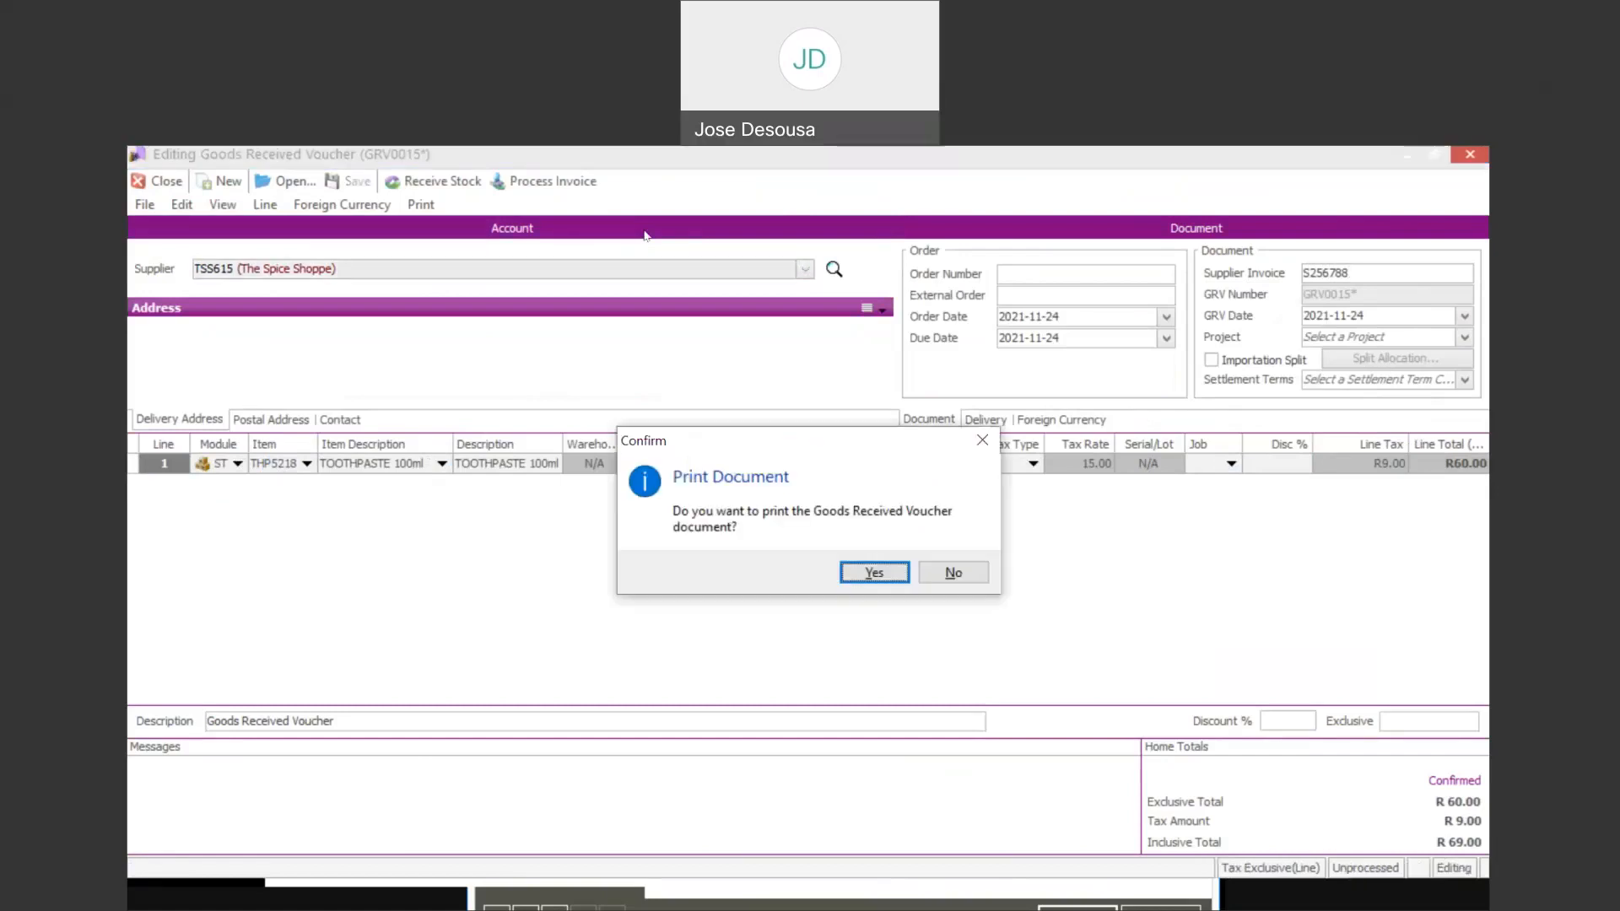
pyautogui.click(974, 580)
pyautogui.click(969, 570)
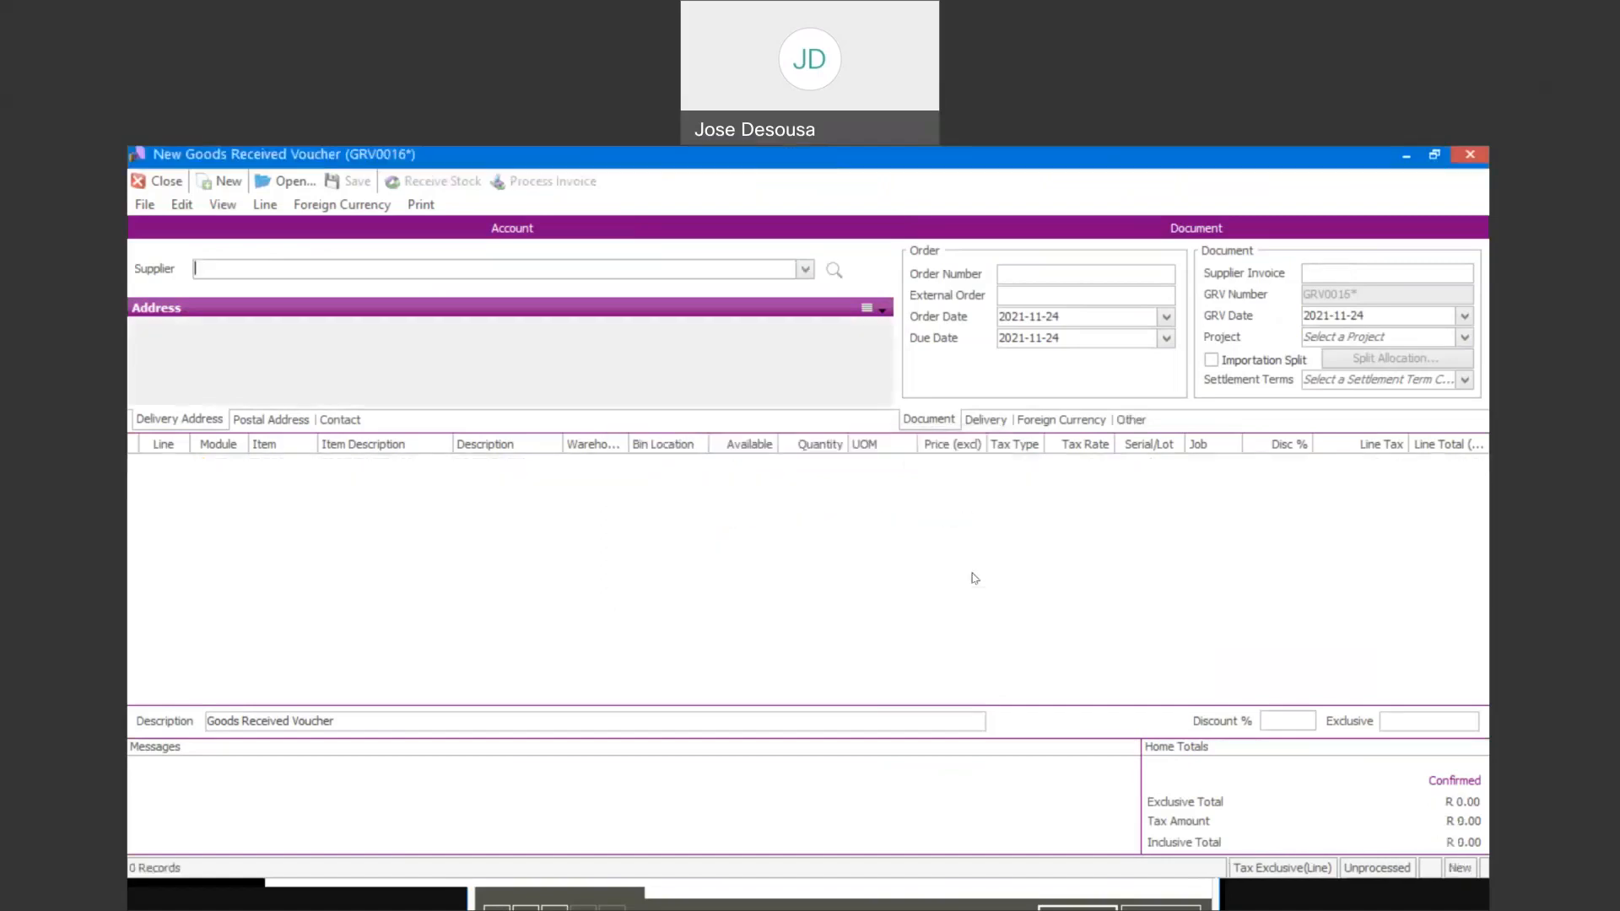
pyautogui.click(160, 184)
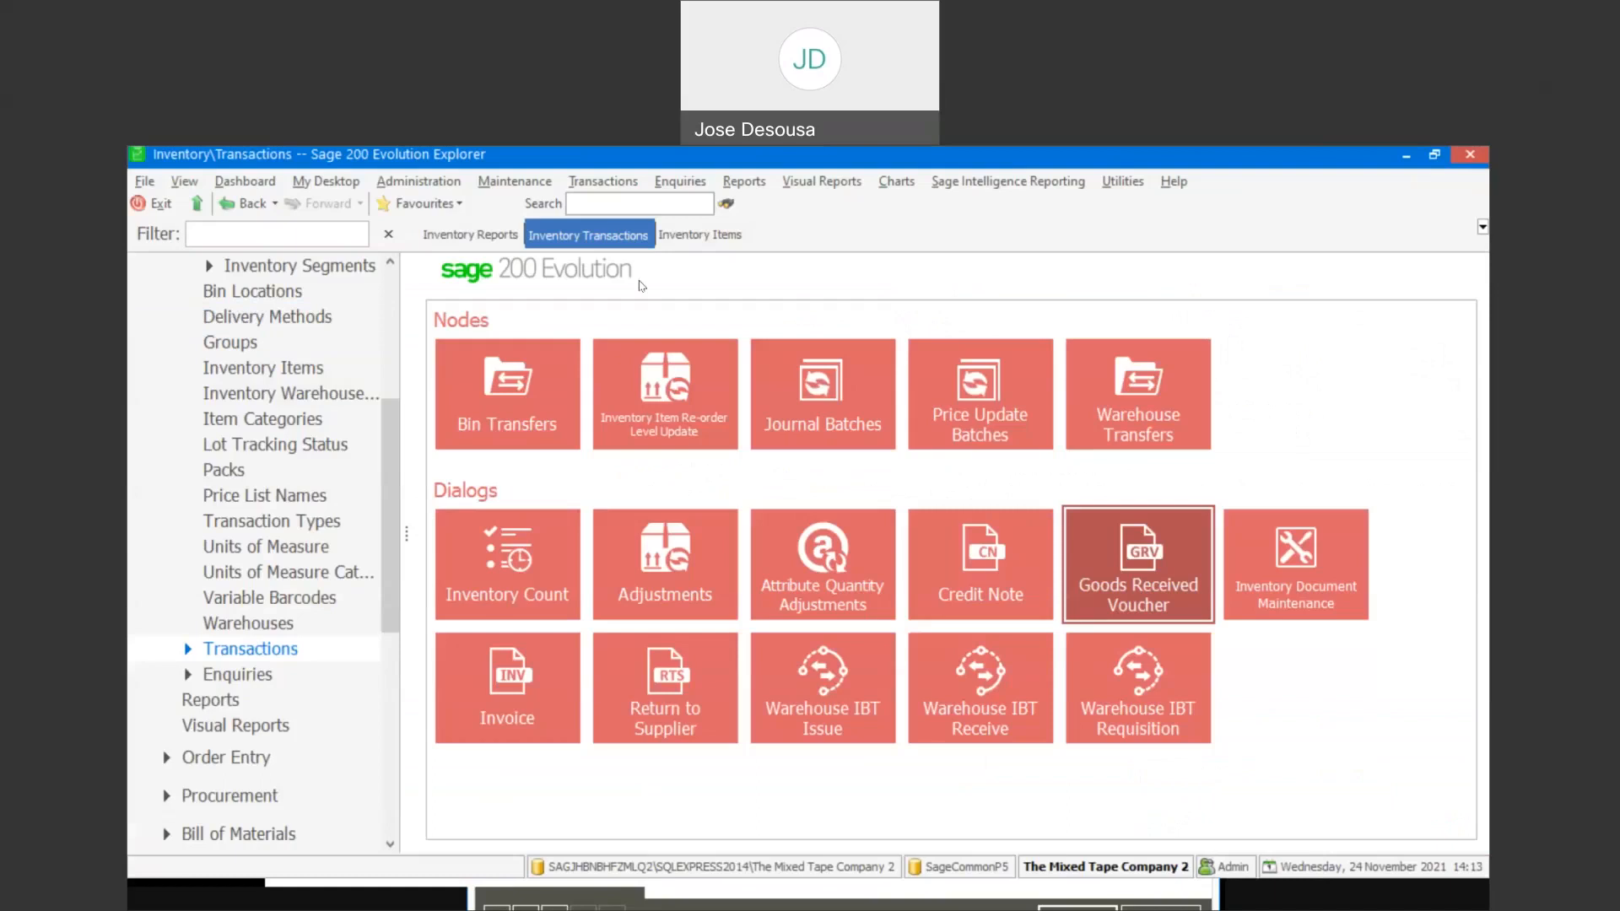
# Find item THP5218 in the inventory items and examine its average, latest, highest and lowest costs.
pyautogui.click(705, 237)
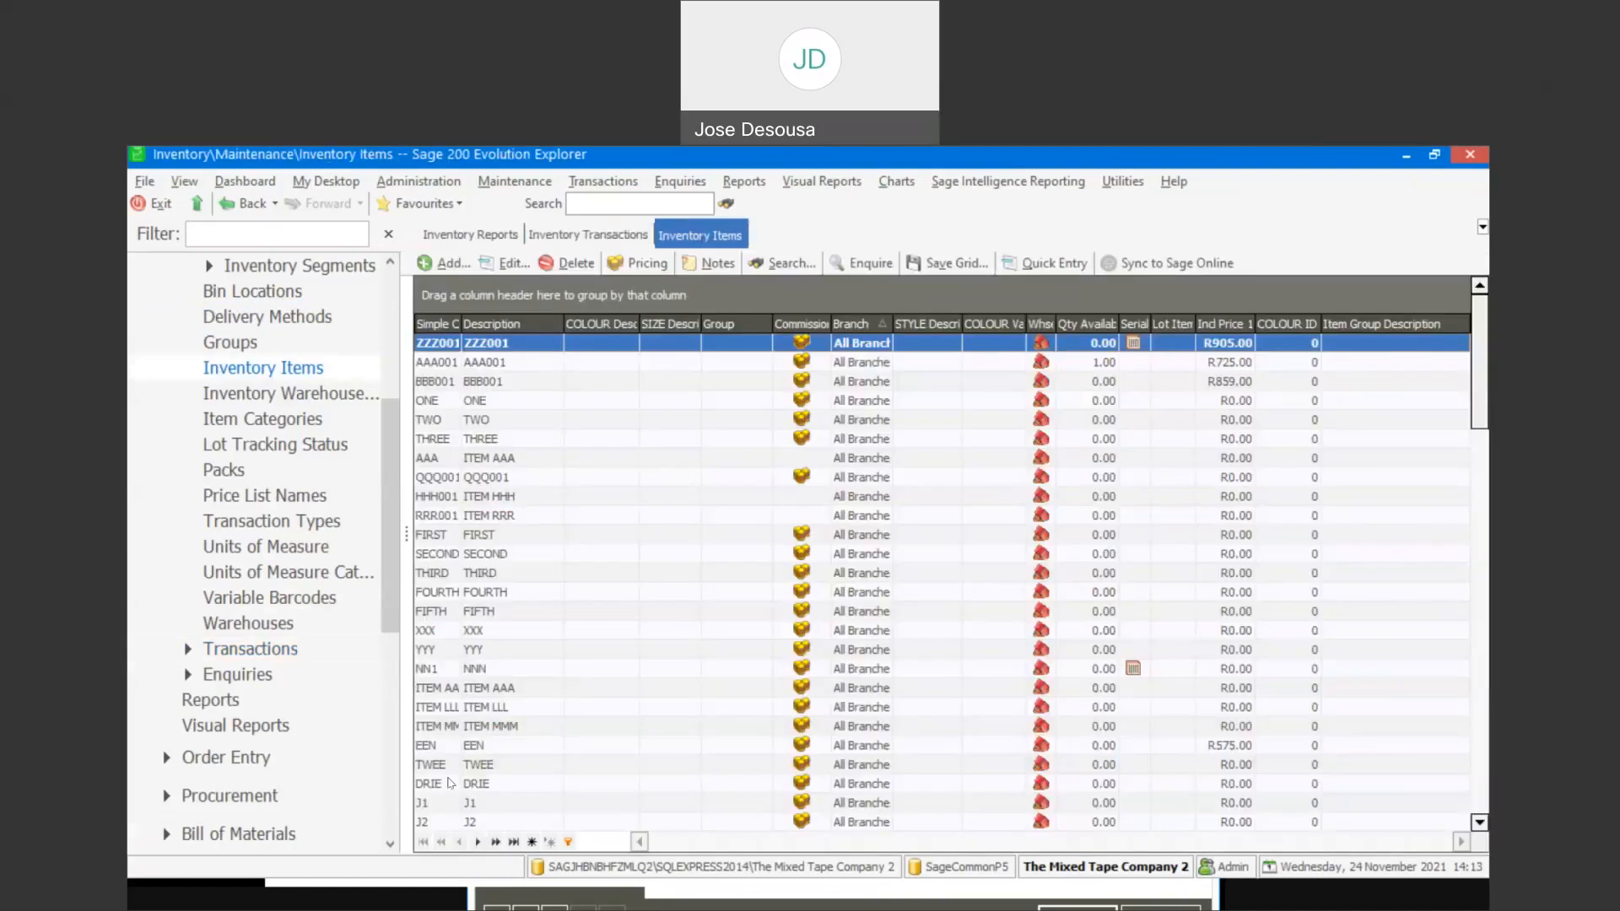
pyautogui.click(452, 783)
pyautogui.write('th')
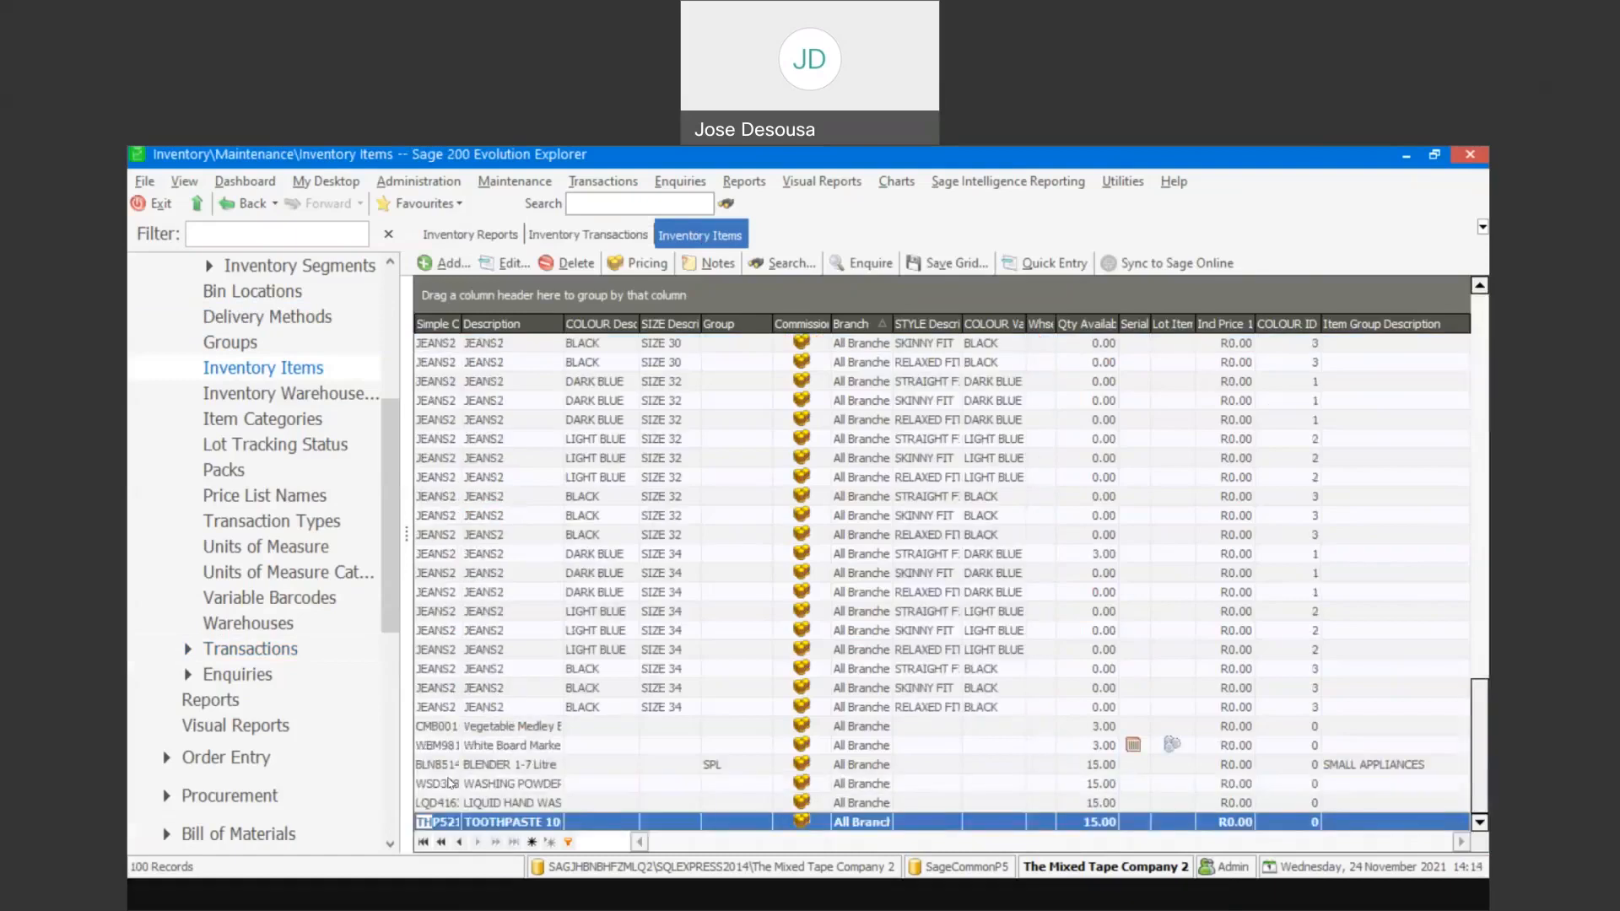
pyautogui.write('p')
pyautogui.click(506, 265)
pyautogui.click(480, 309)
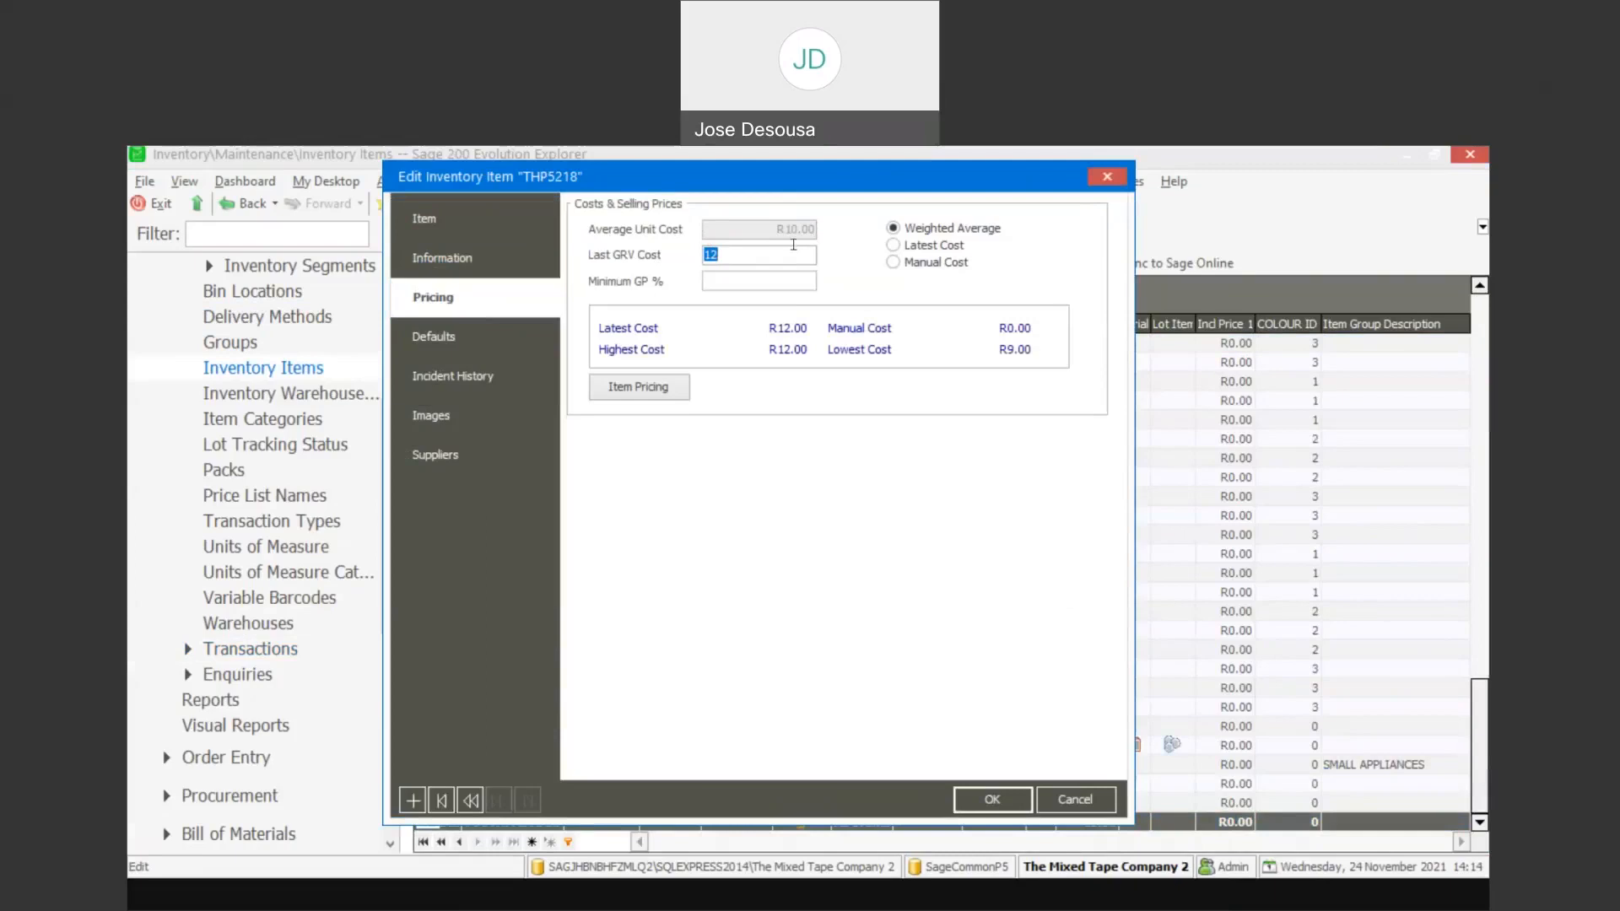
# Open the item's notes and write the lines "10 UNITS AT 9.00 = 90.00" and "5 UNITS AT 12 = 60.00".
pyautogui.click(486, 220)
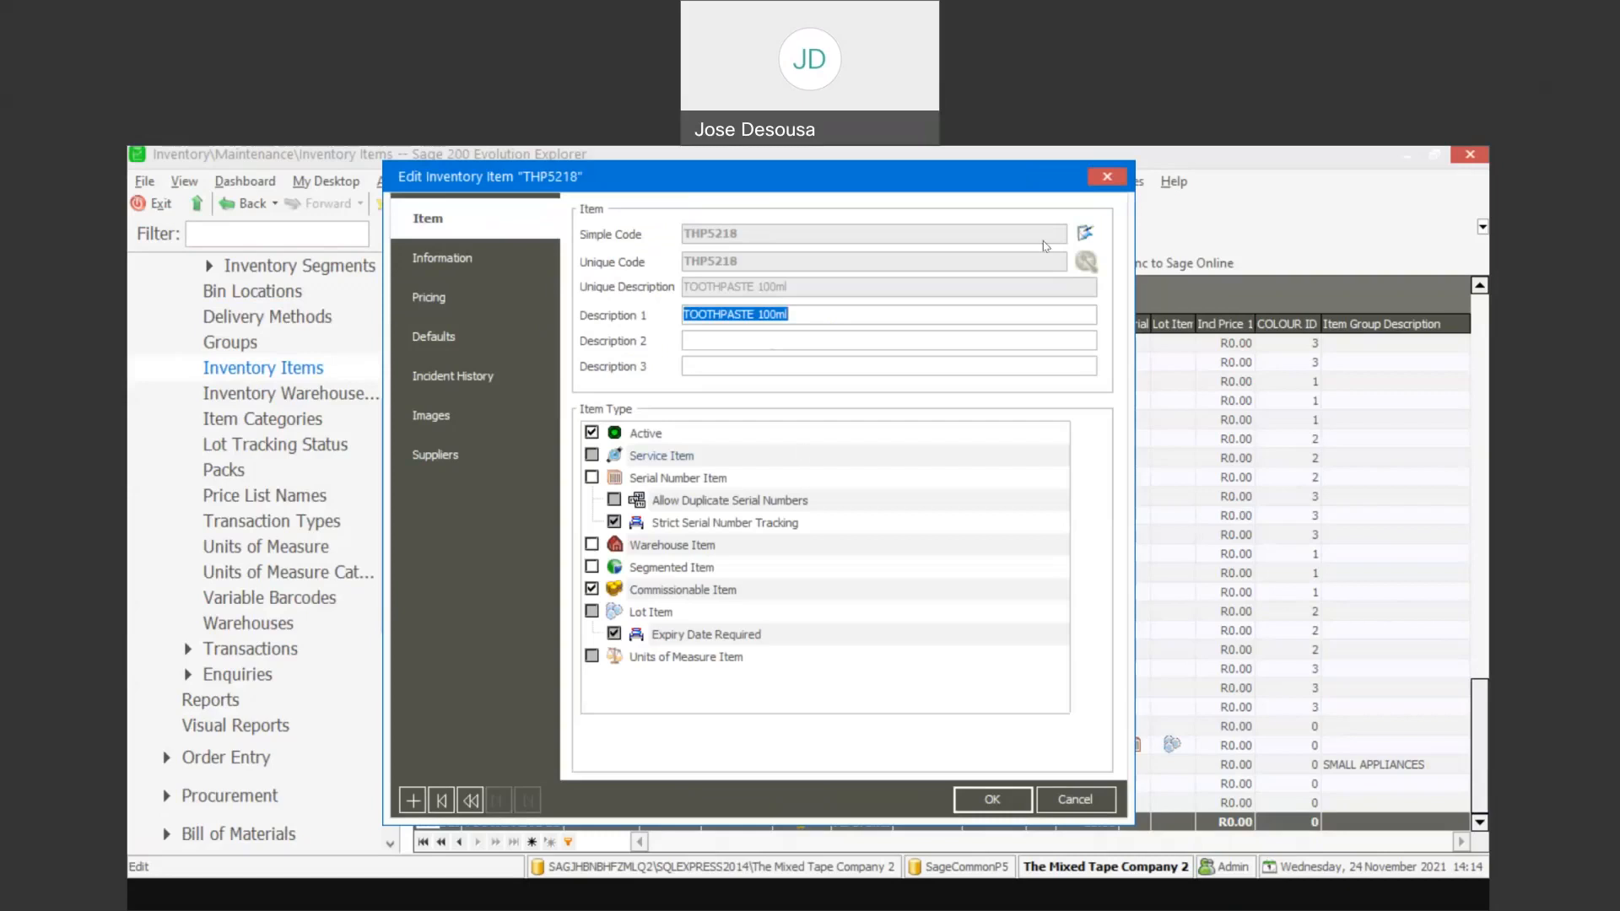
pyautogui.click(1084, 236)
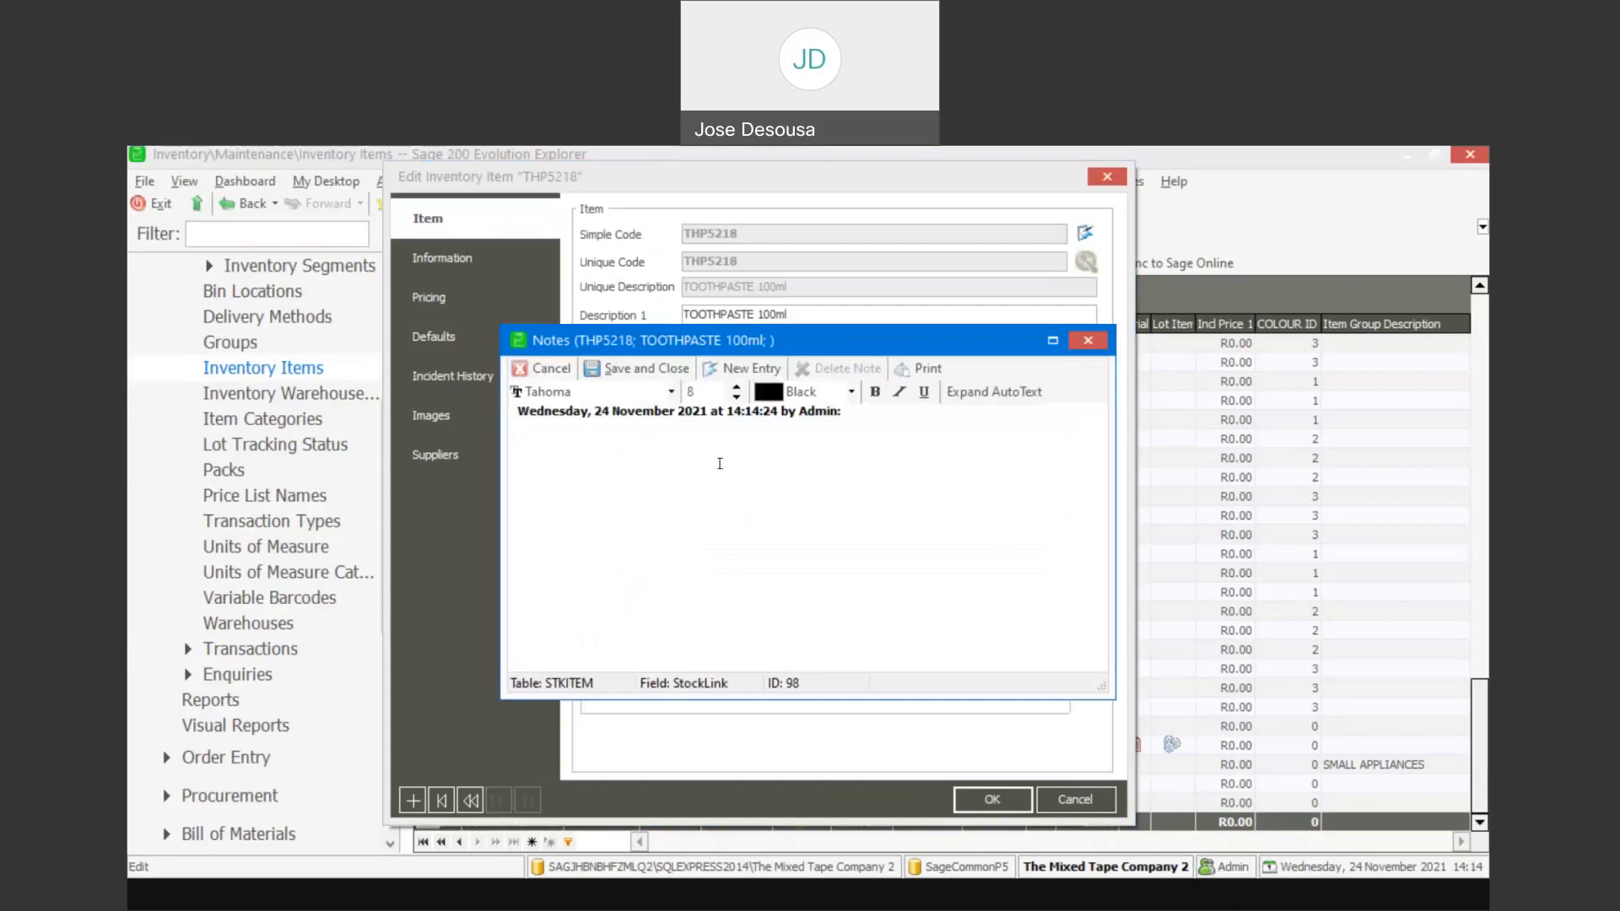
pyautogui.write('10 UNITS AT 90.00 =')
pyautogui.press('Delete')
pyautogui.press('Right')
pyautogui.write('90.00')
pyautogui.press('Return')
pyautogui.press('Return')
pyautogui.write('5 UNI')
pyautogui.press('BackSpace')
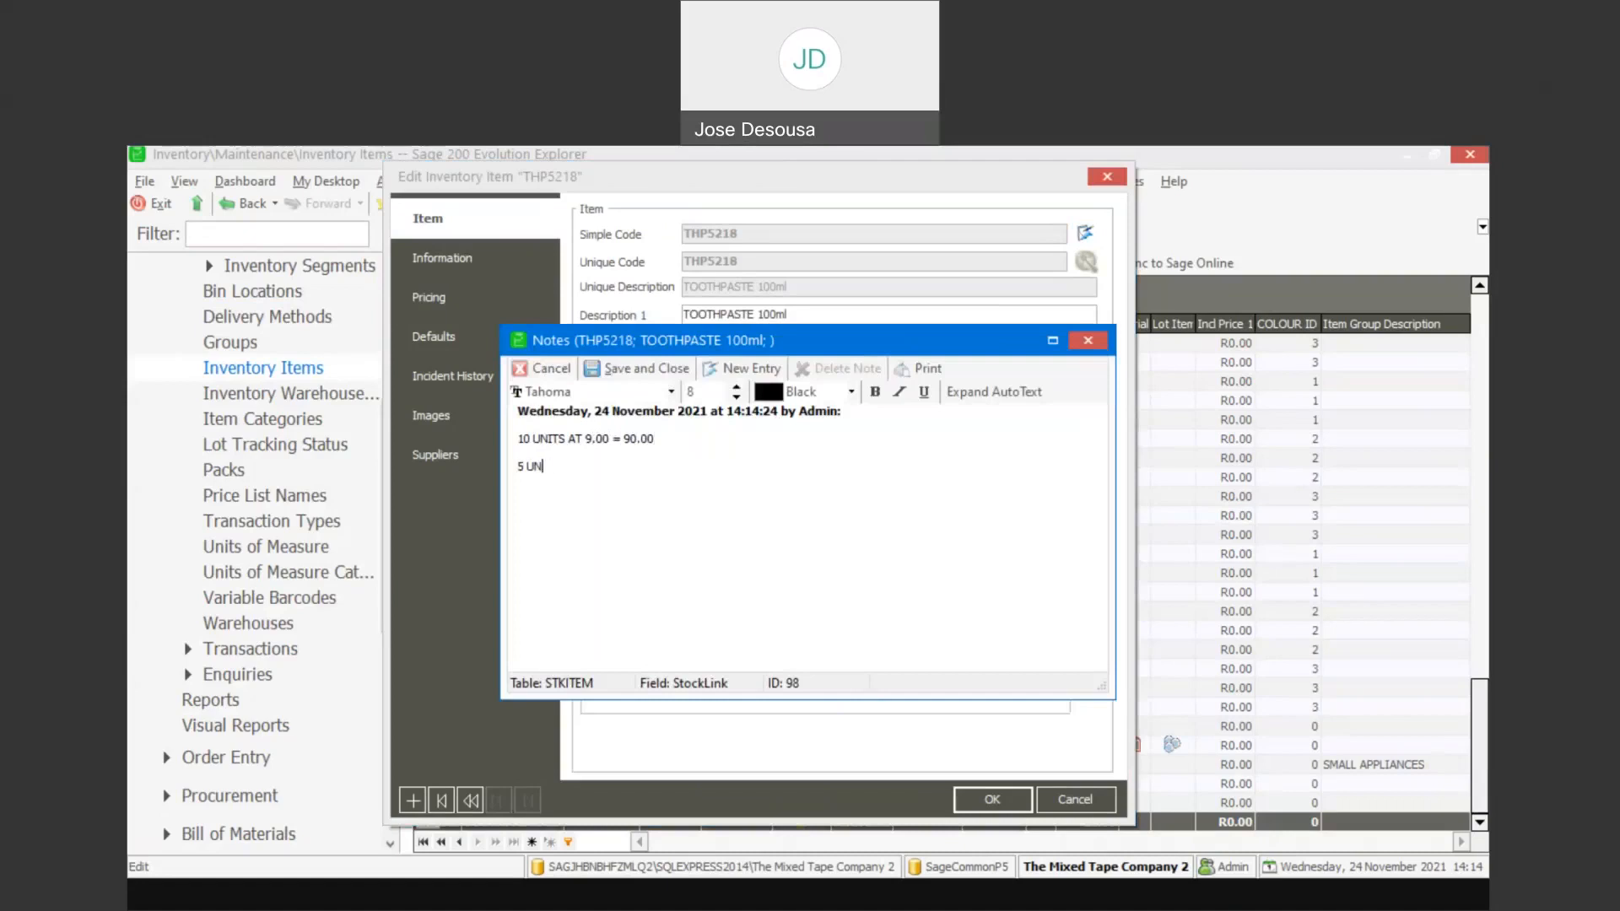
pyautogui.write('ITS AT 12 = 60.00')
pyautogui.press('Return')
# Add the note lines "90 + 60 = 150" and "150 DIVIDED BY 15 = 10.00", then save and close the note.
pyautogui.write('90 + 60')
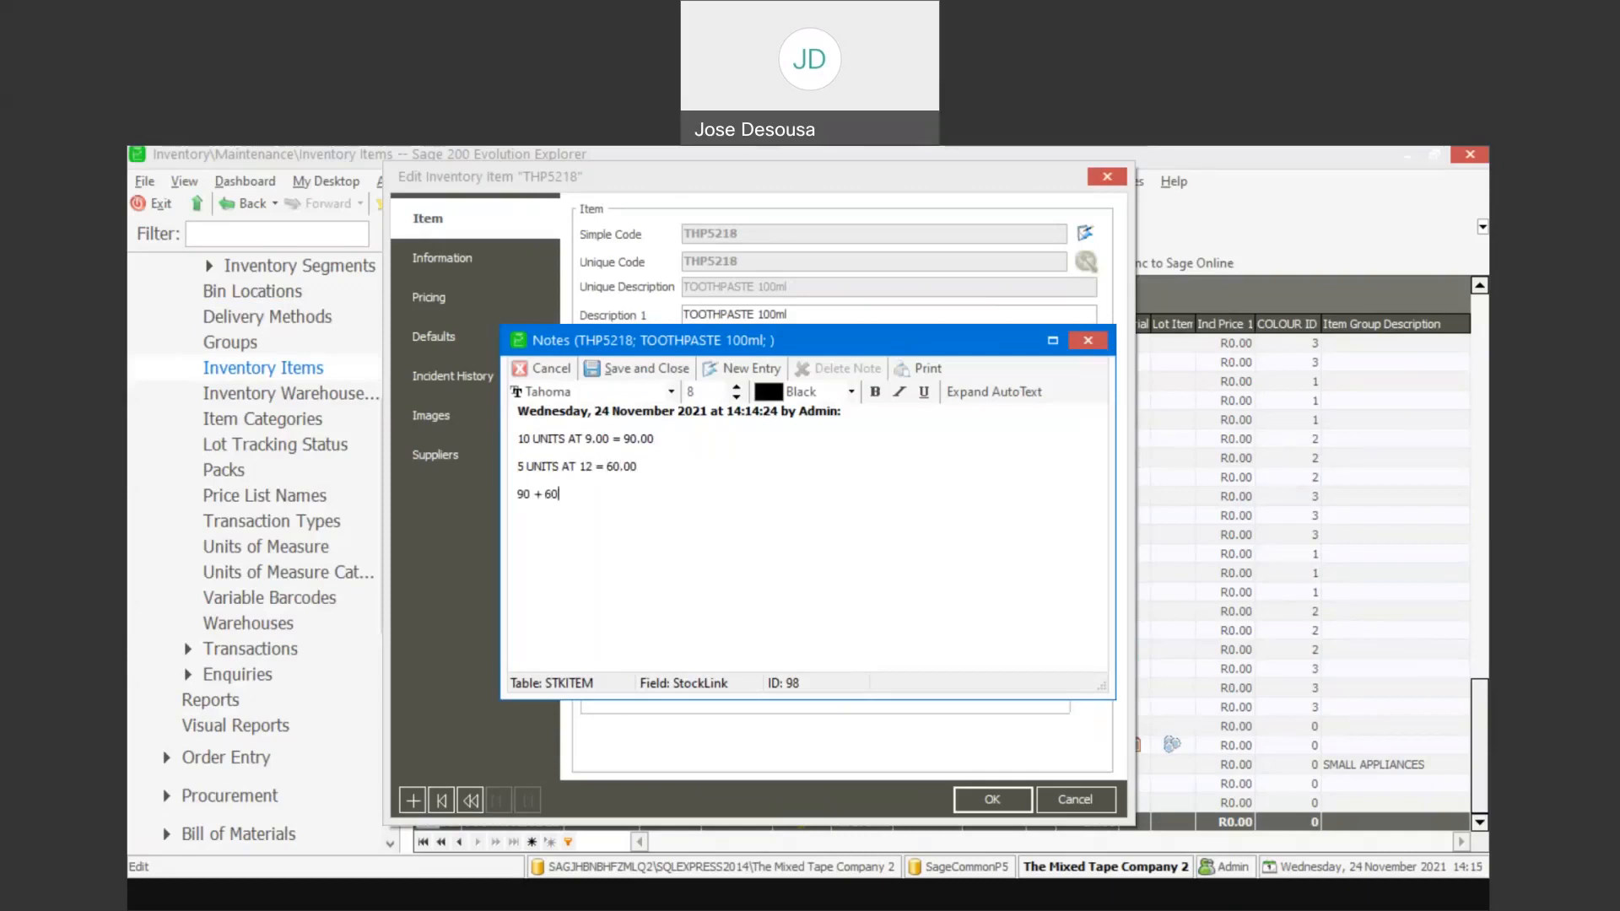
pyautogui.write(' = 150')
pyautogui.write('150 ')
pyautogui.write('DIVIDED ')
pyautogui.write('BY')
pyautogui.write(' 1')
pyautogui.write('5 =')
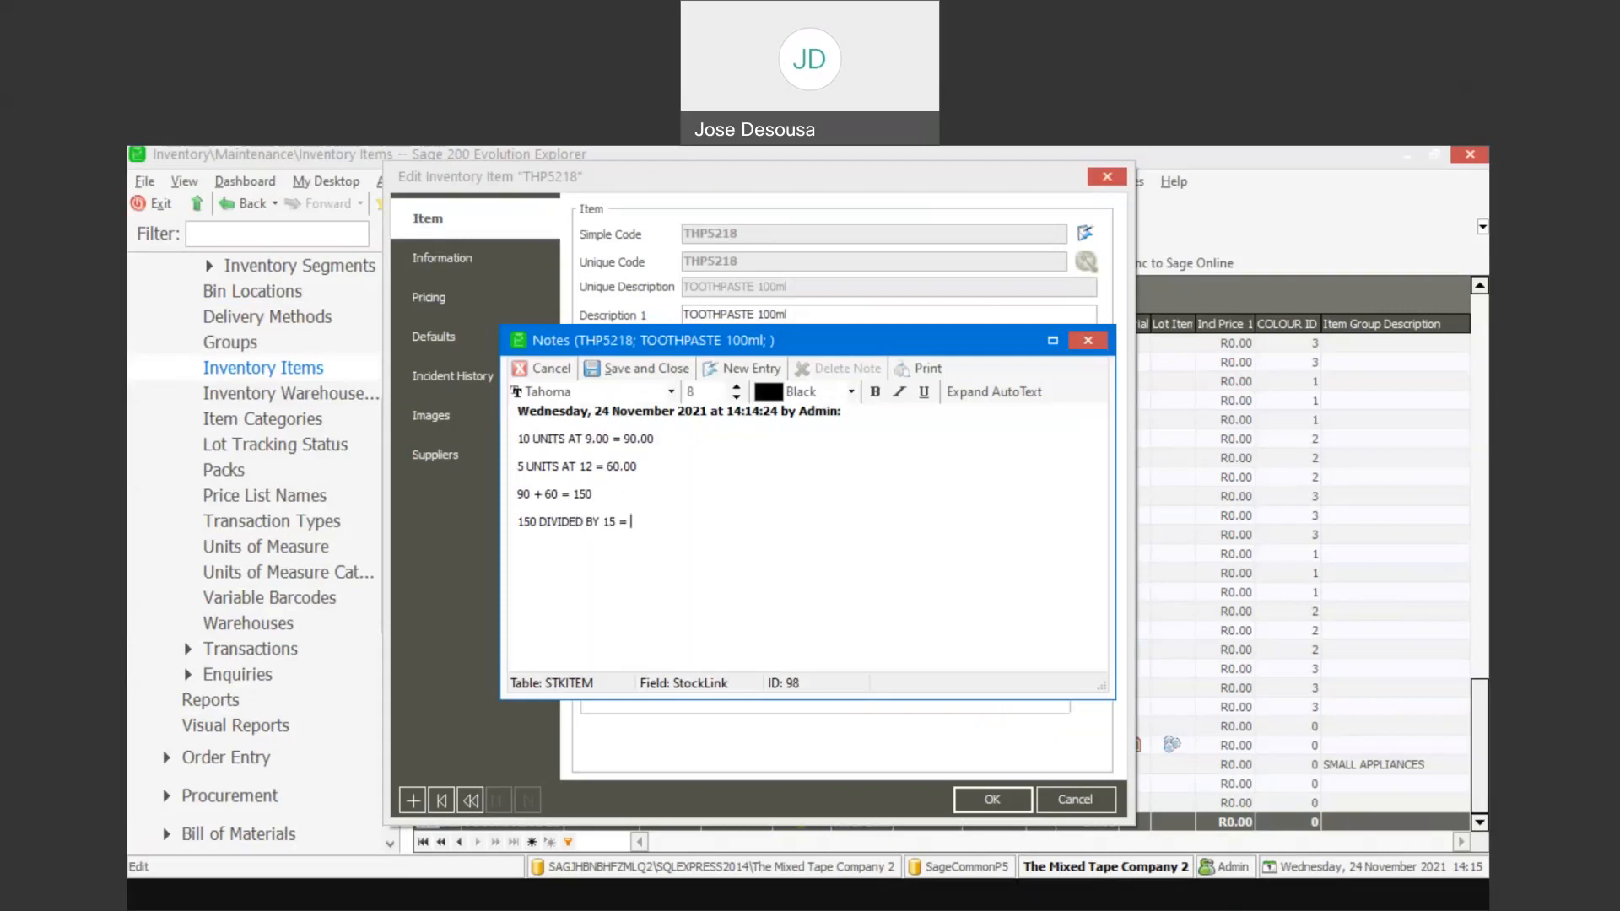
pyautogui.write(' 10.00')
pyautogui.click(648, 369)
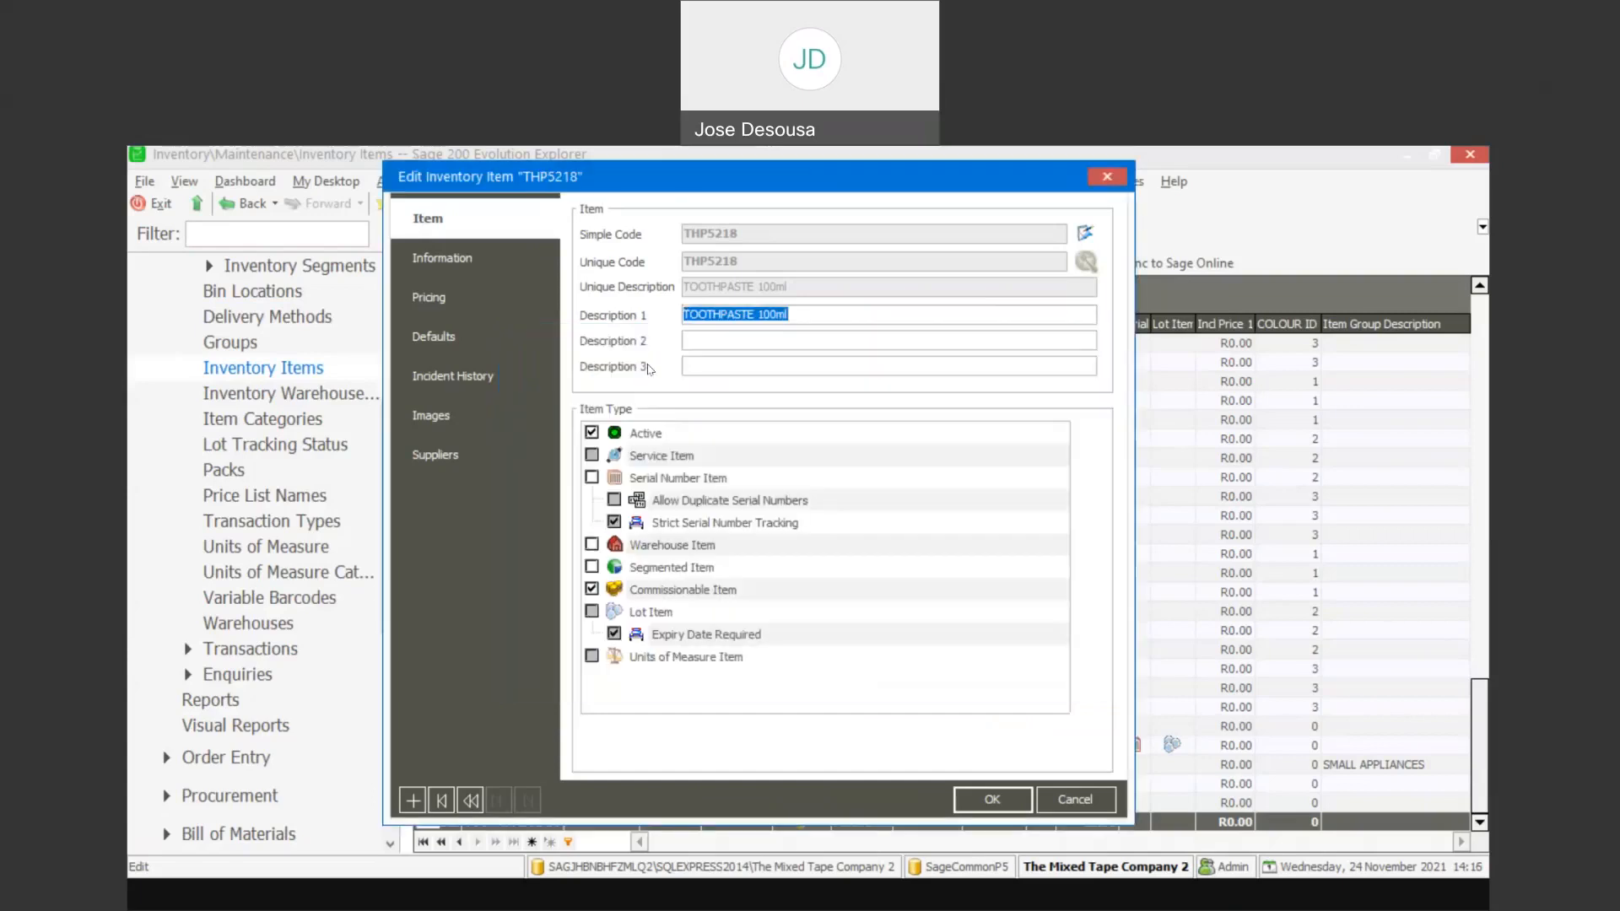
# Review the saved note on THP5218, compare it with the item's pricing costs, and close the item without changes.
pyautogui.click(1086, 234)
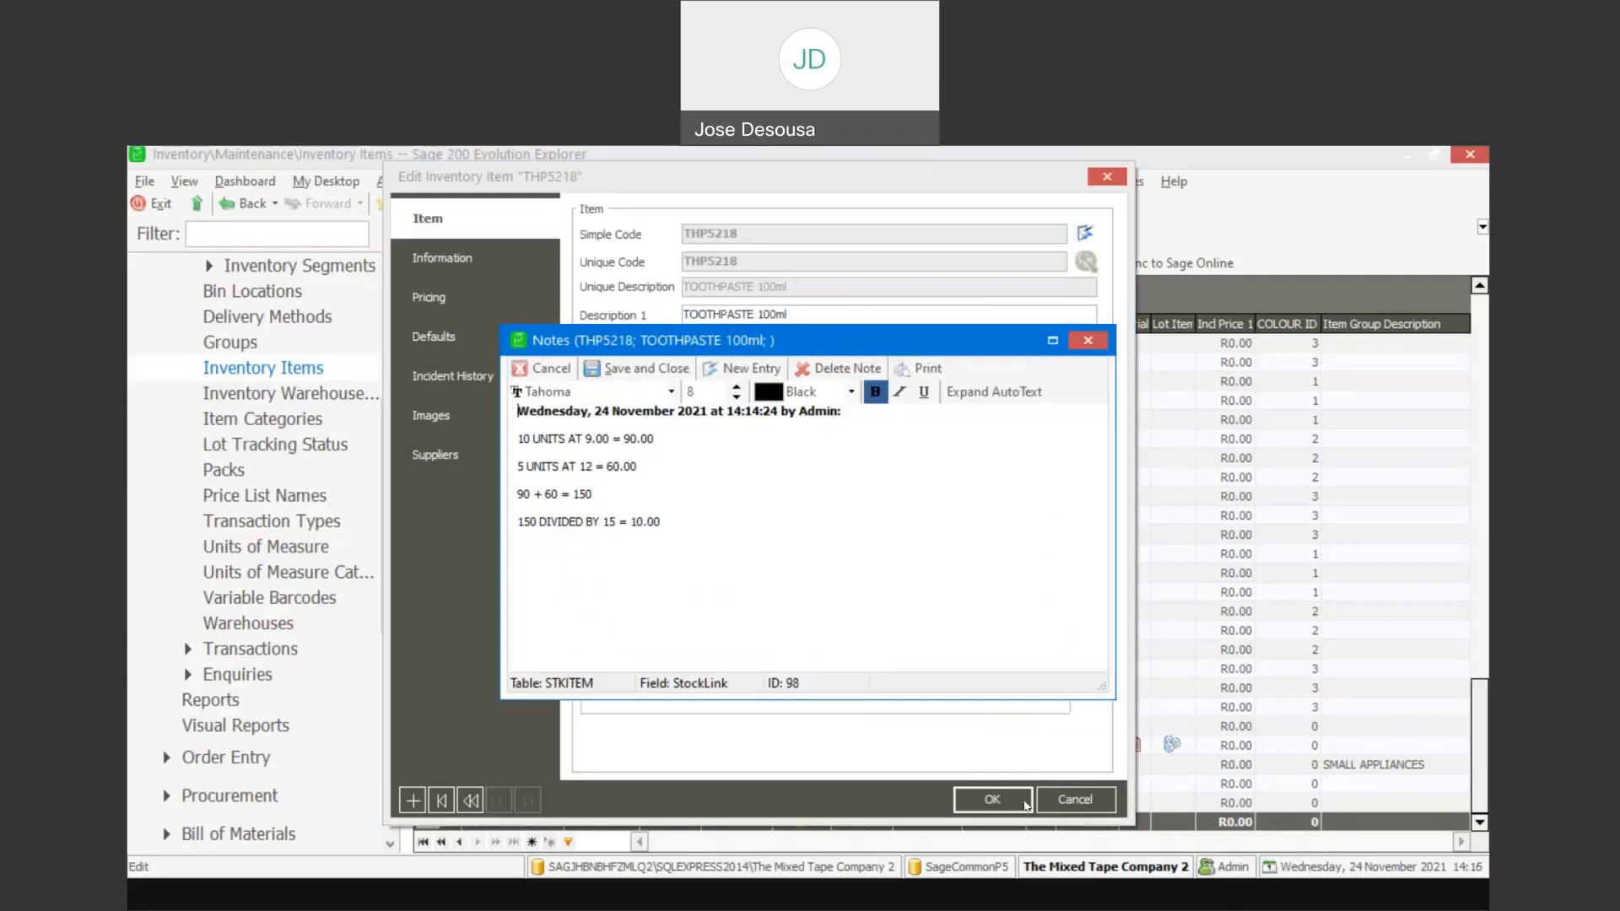
pyautogui.click(1087, 341)
pyautogui.click(484, 299)
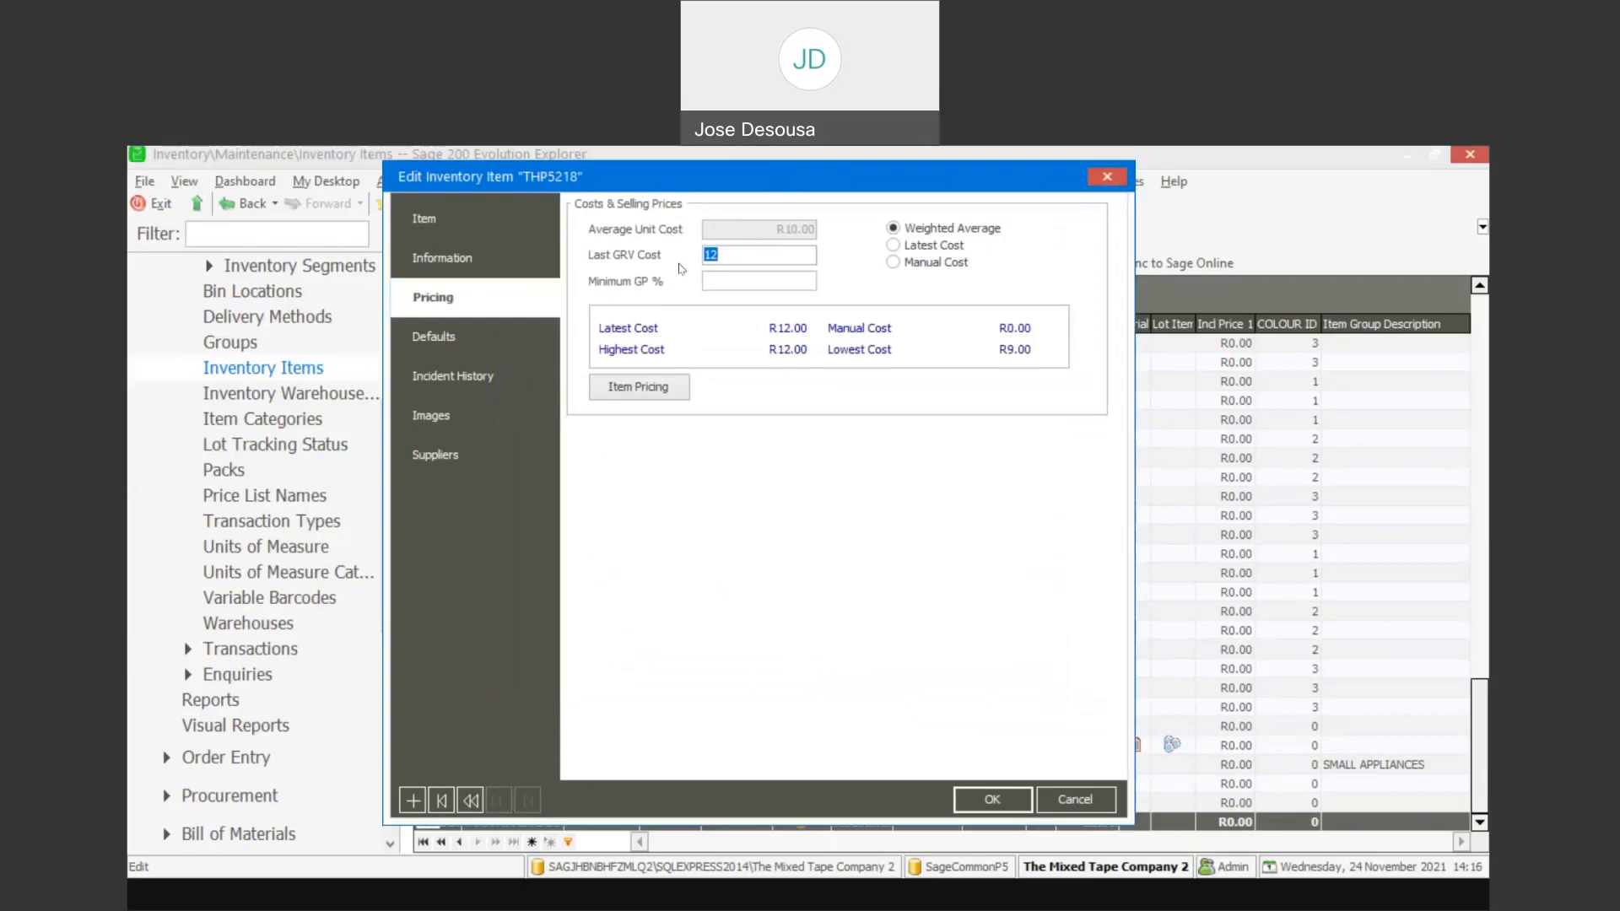
pyautogui.click(1073, 802)
# Open the Inventory Valuation report and limit its item range from THP5218 to THP5218.
pyautogui.scroll(-1, 390, 535)
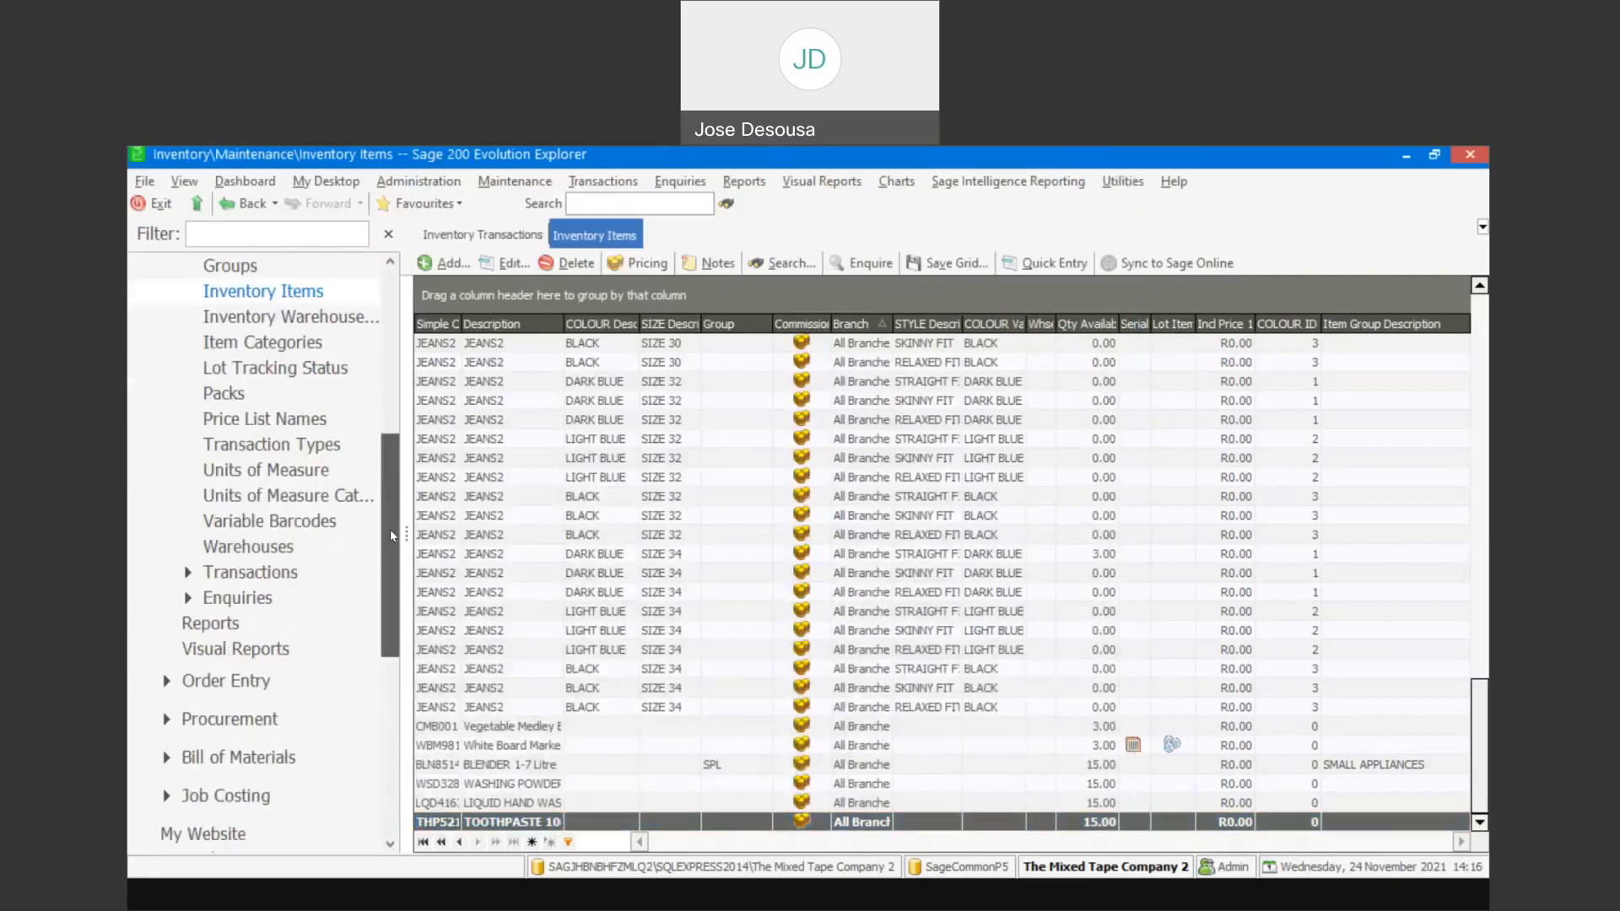
pyautogui.click(229, 621)
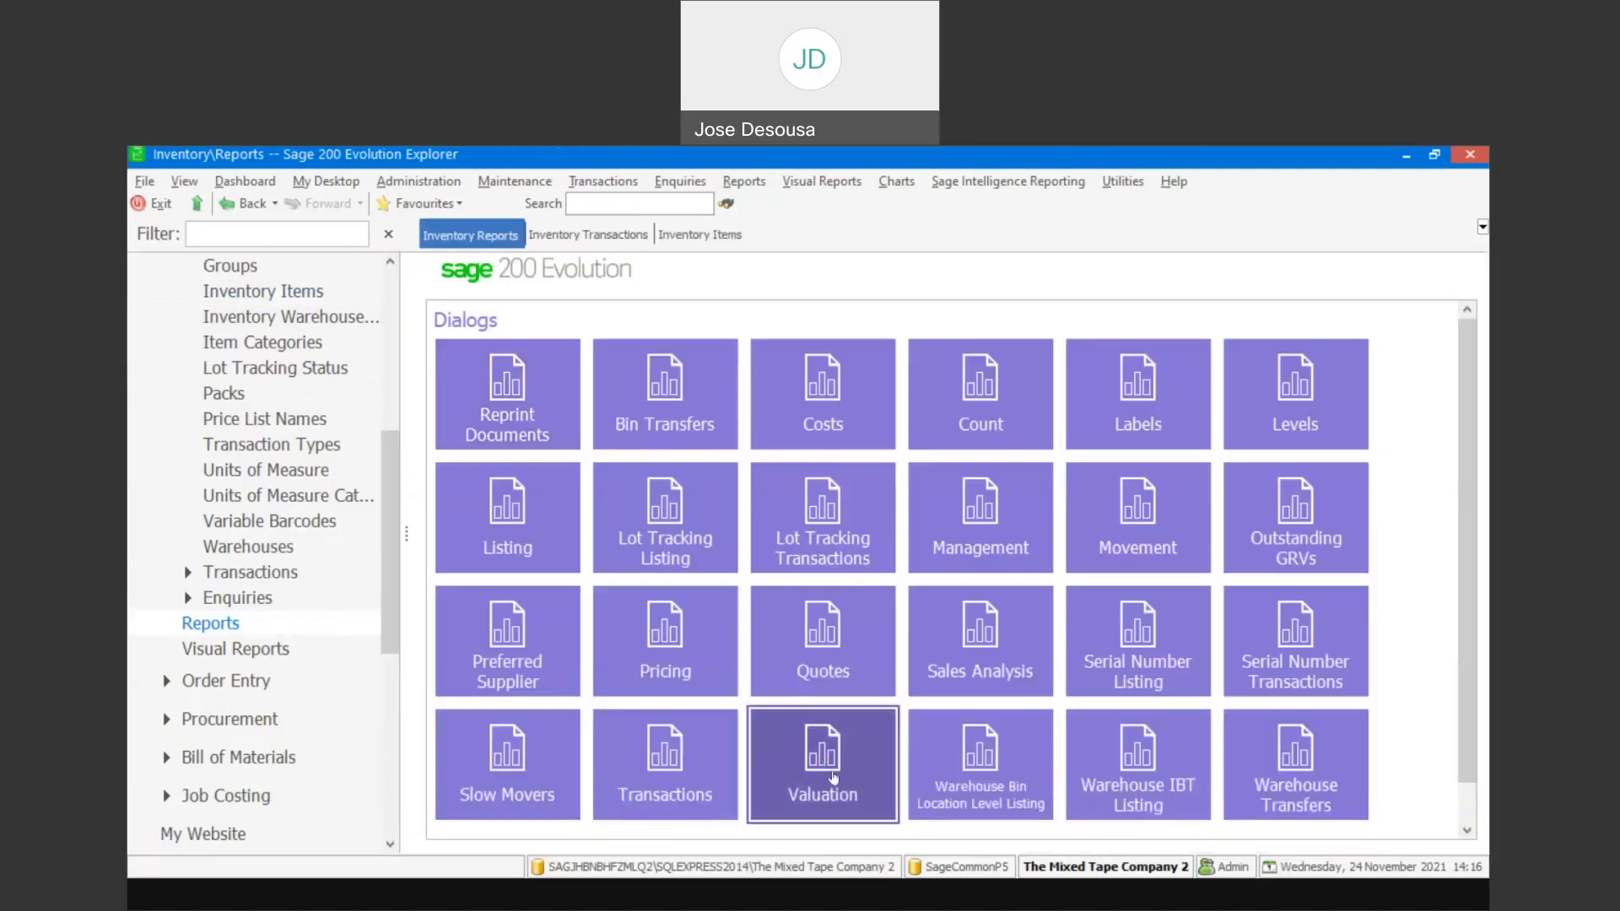
pyautogui.click(836, 775)
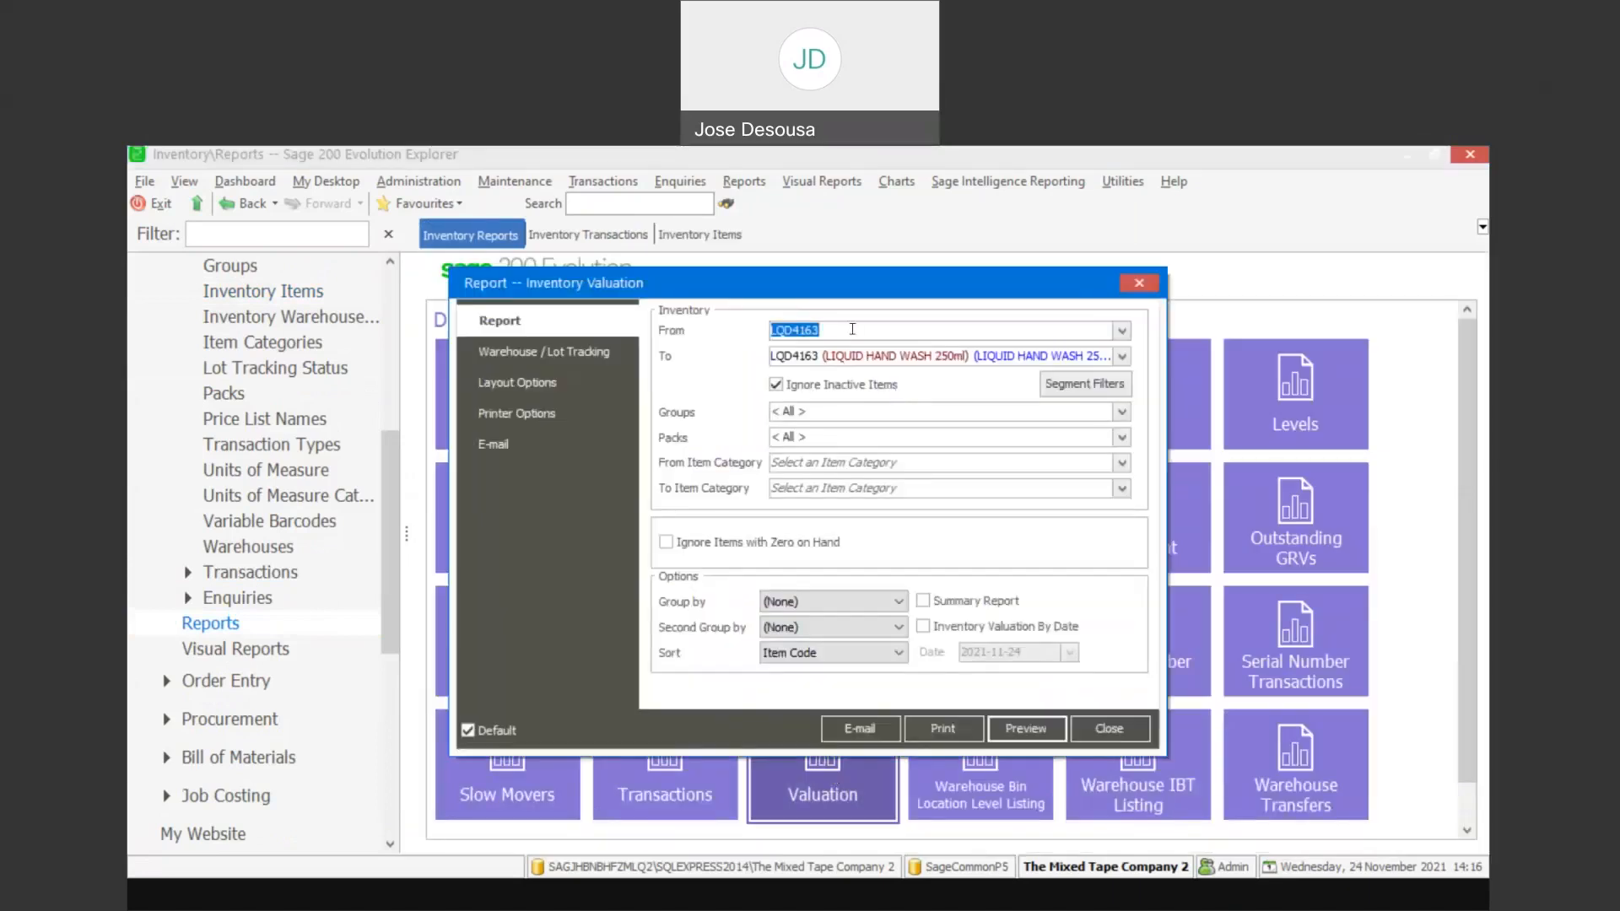
pyautogui.write('SHP')
pyautogui.press('Tab')
pyautogui.write('T')
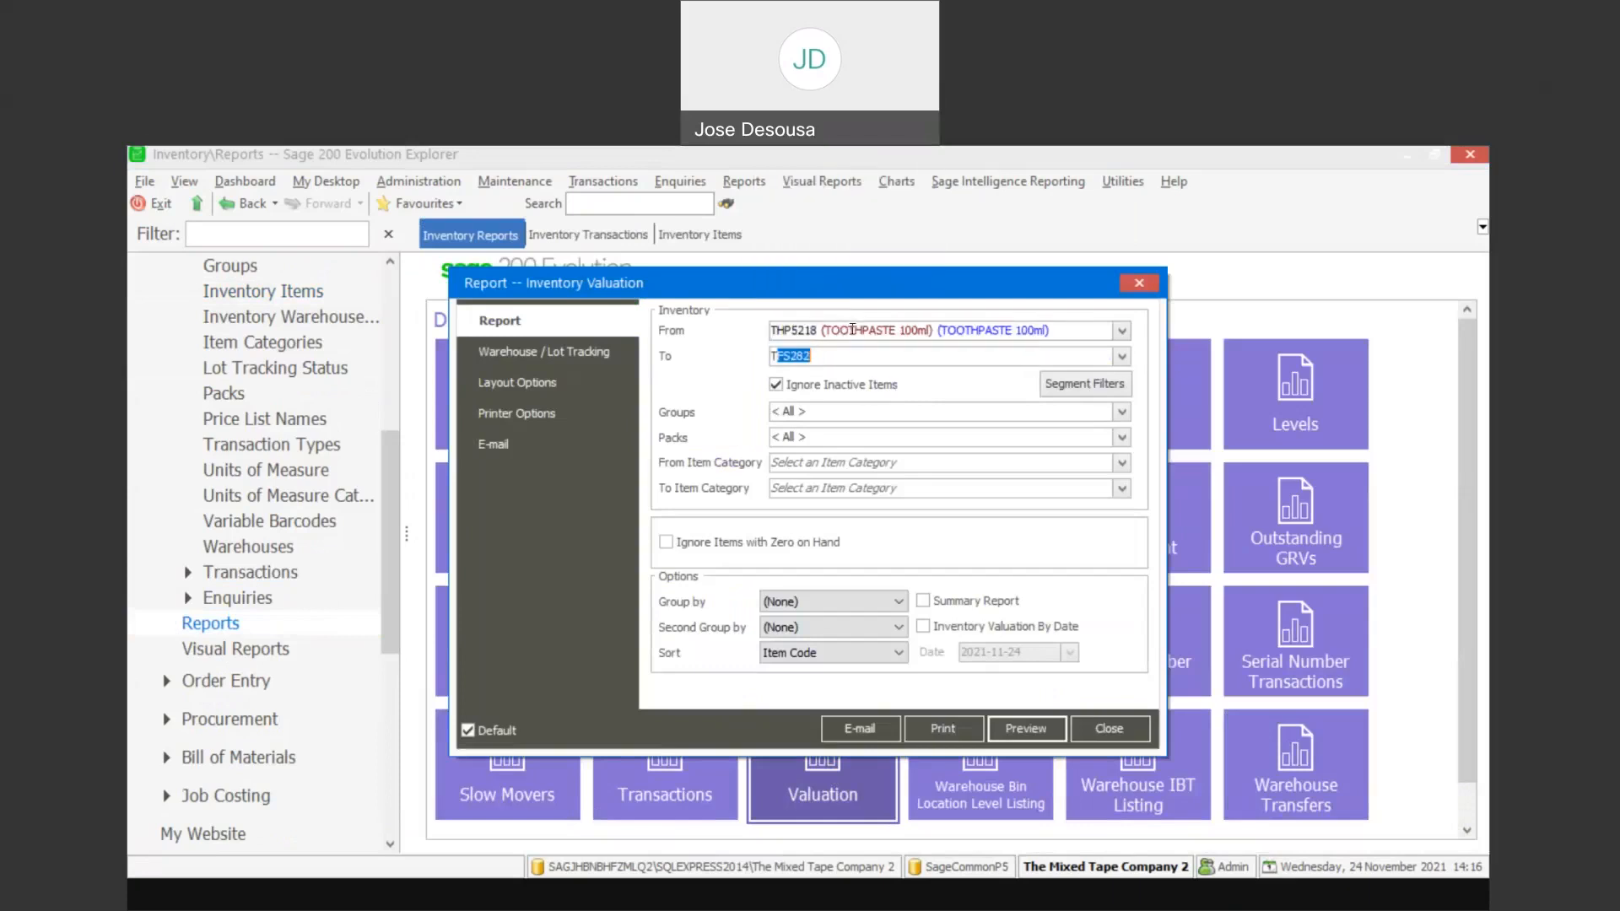
pyautogui.write('HP521')
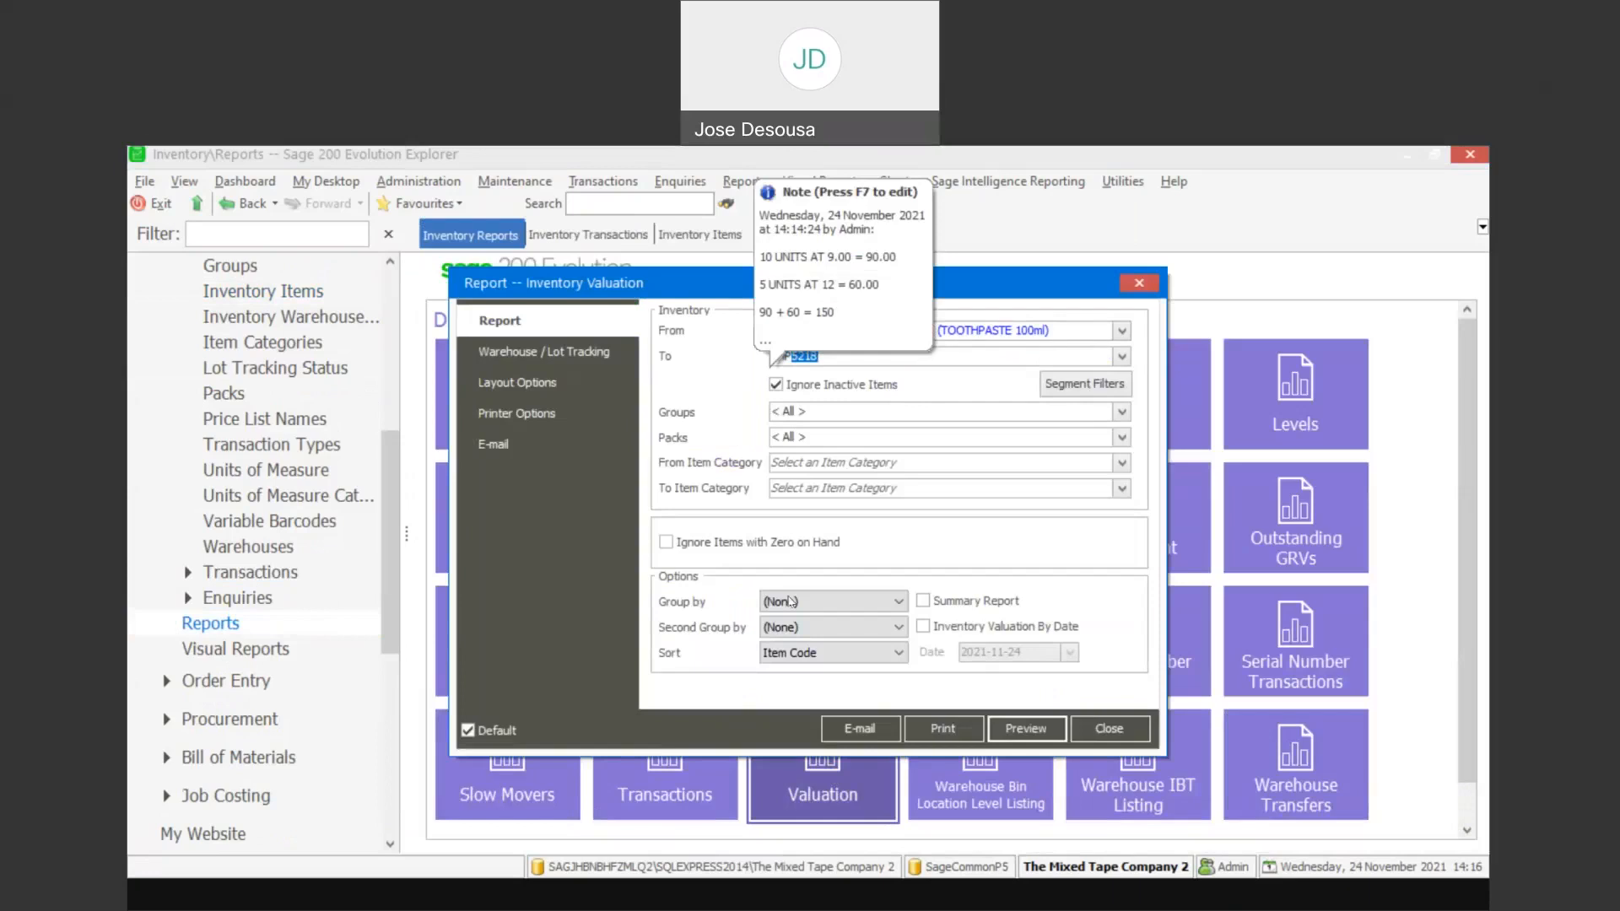
# Preview the valuation report, check the item's unit cost, quantity on hand and value, and close the report.
pyautogui.click(1026, 733)
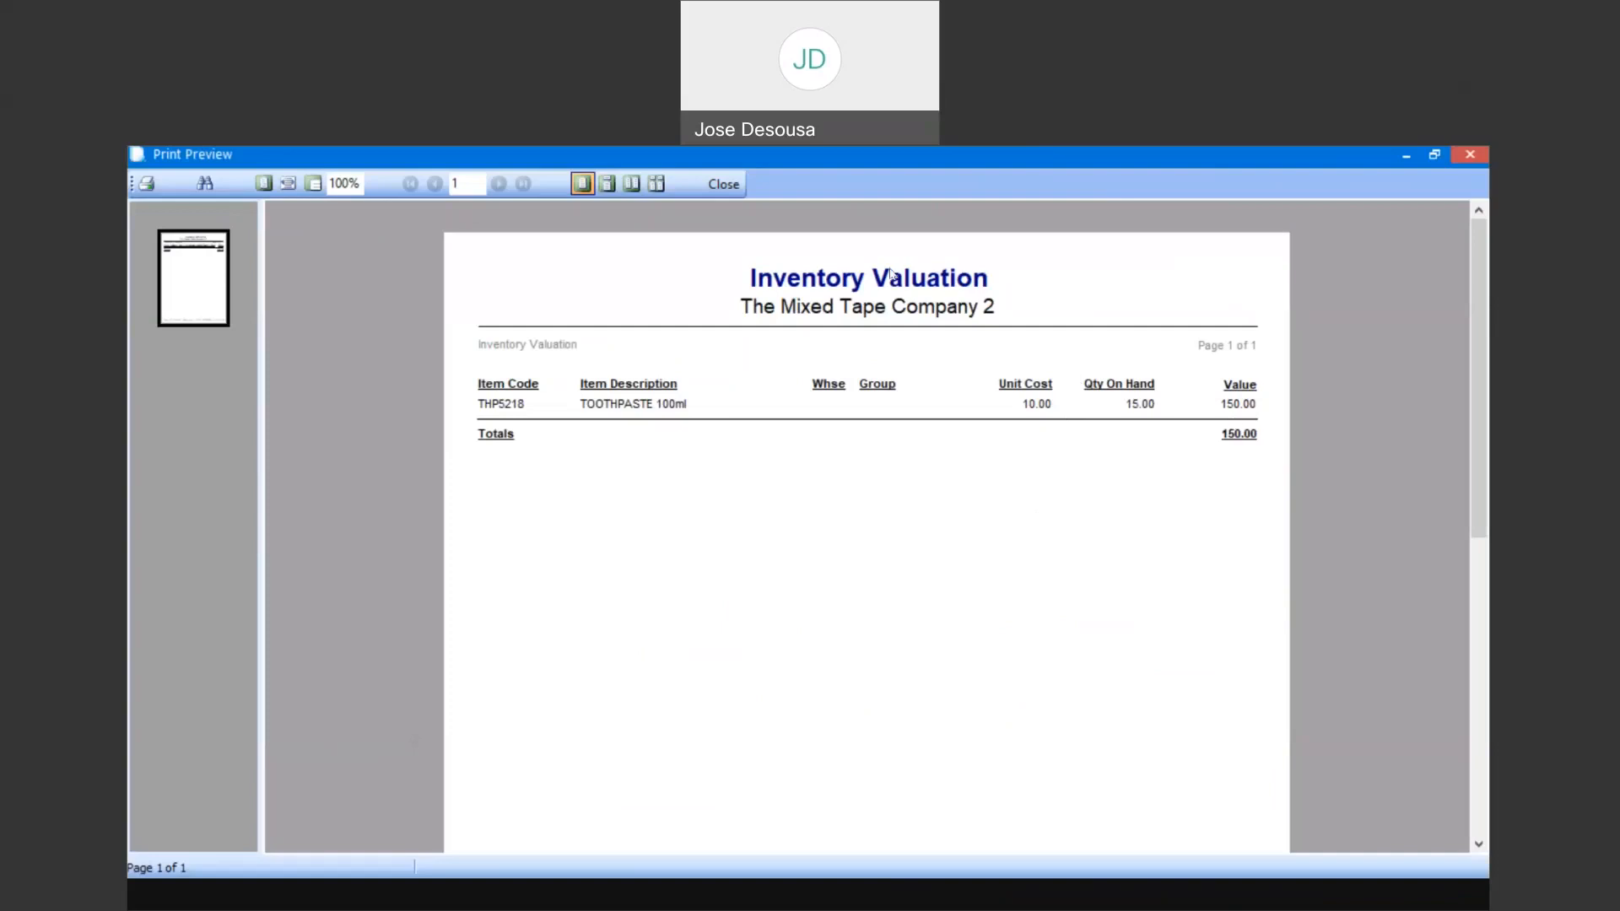
pyautogui.click(725, 185)
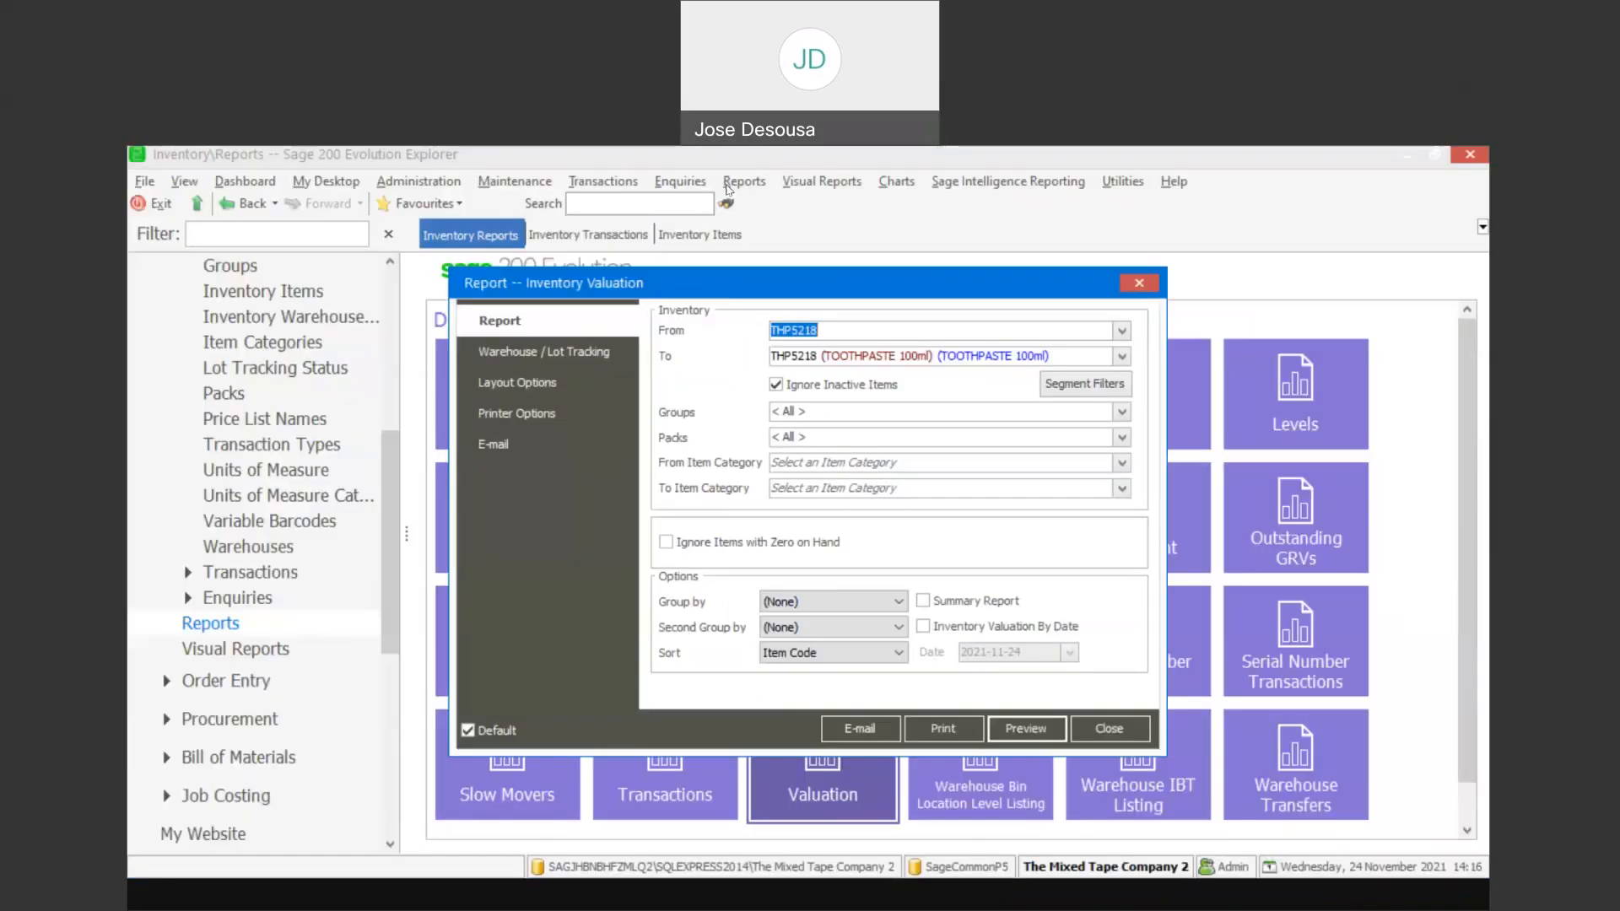
pyautogui.click(1109, 729)
# Open the Global Item Change utility in inventory maintenance to view its costing method options.
pyautogui.moveTo(387, 473); pyautogui.dragTo(388, 397)
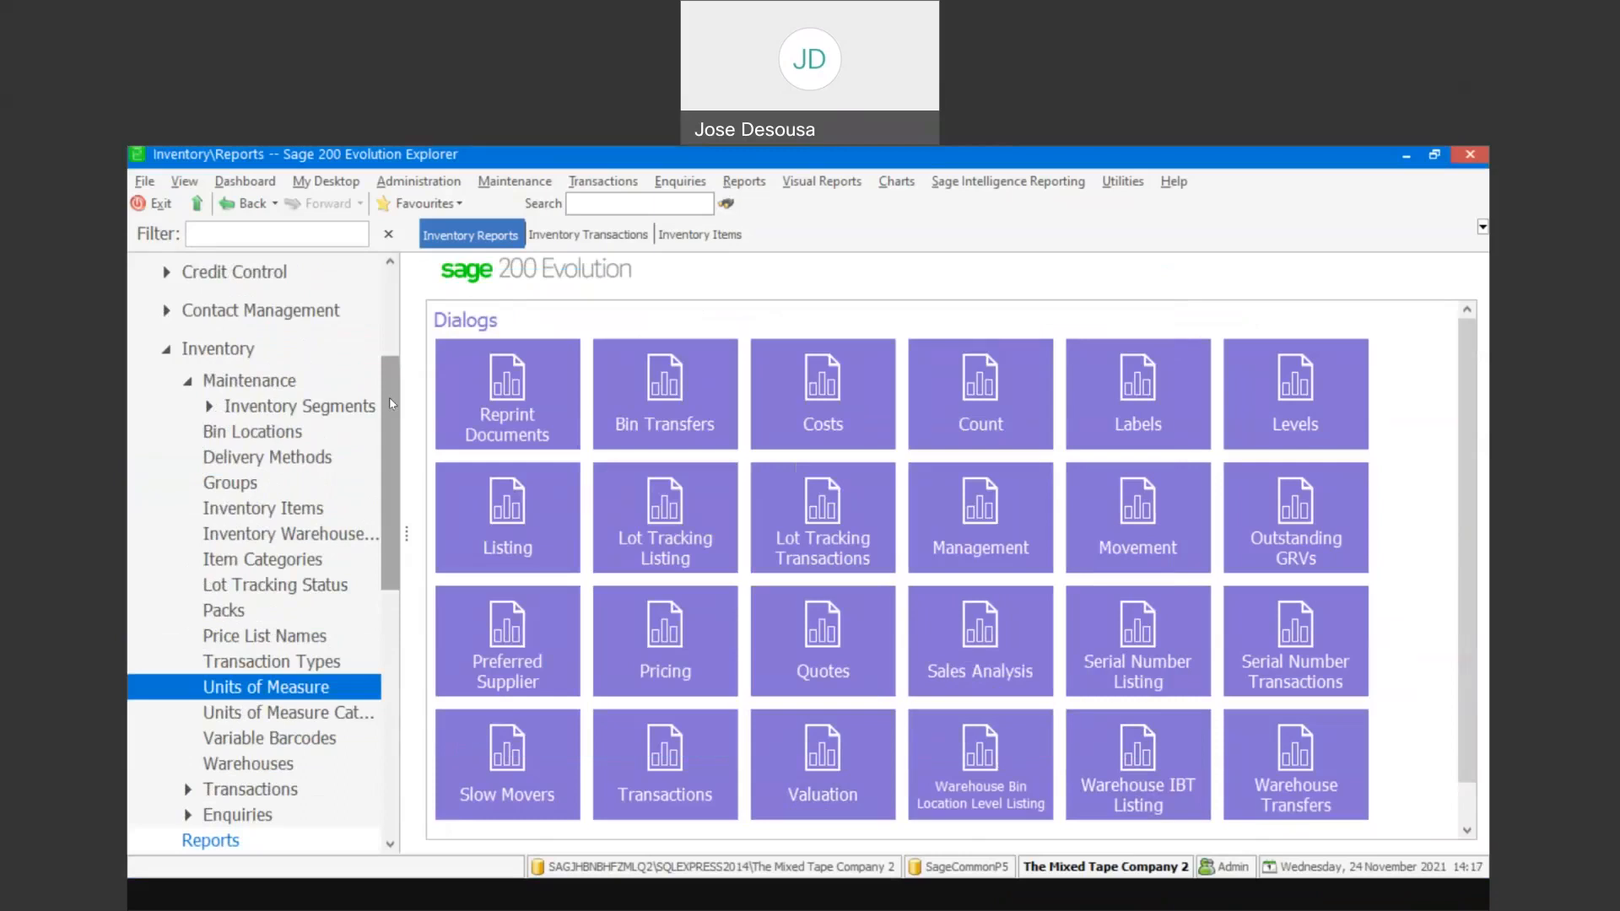
pyautogui.click(346, 385)
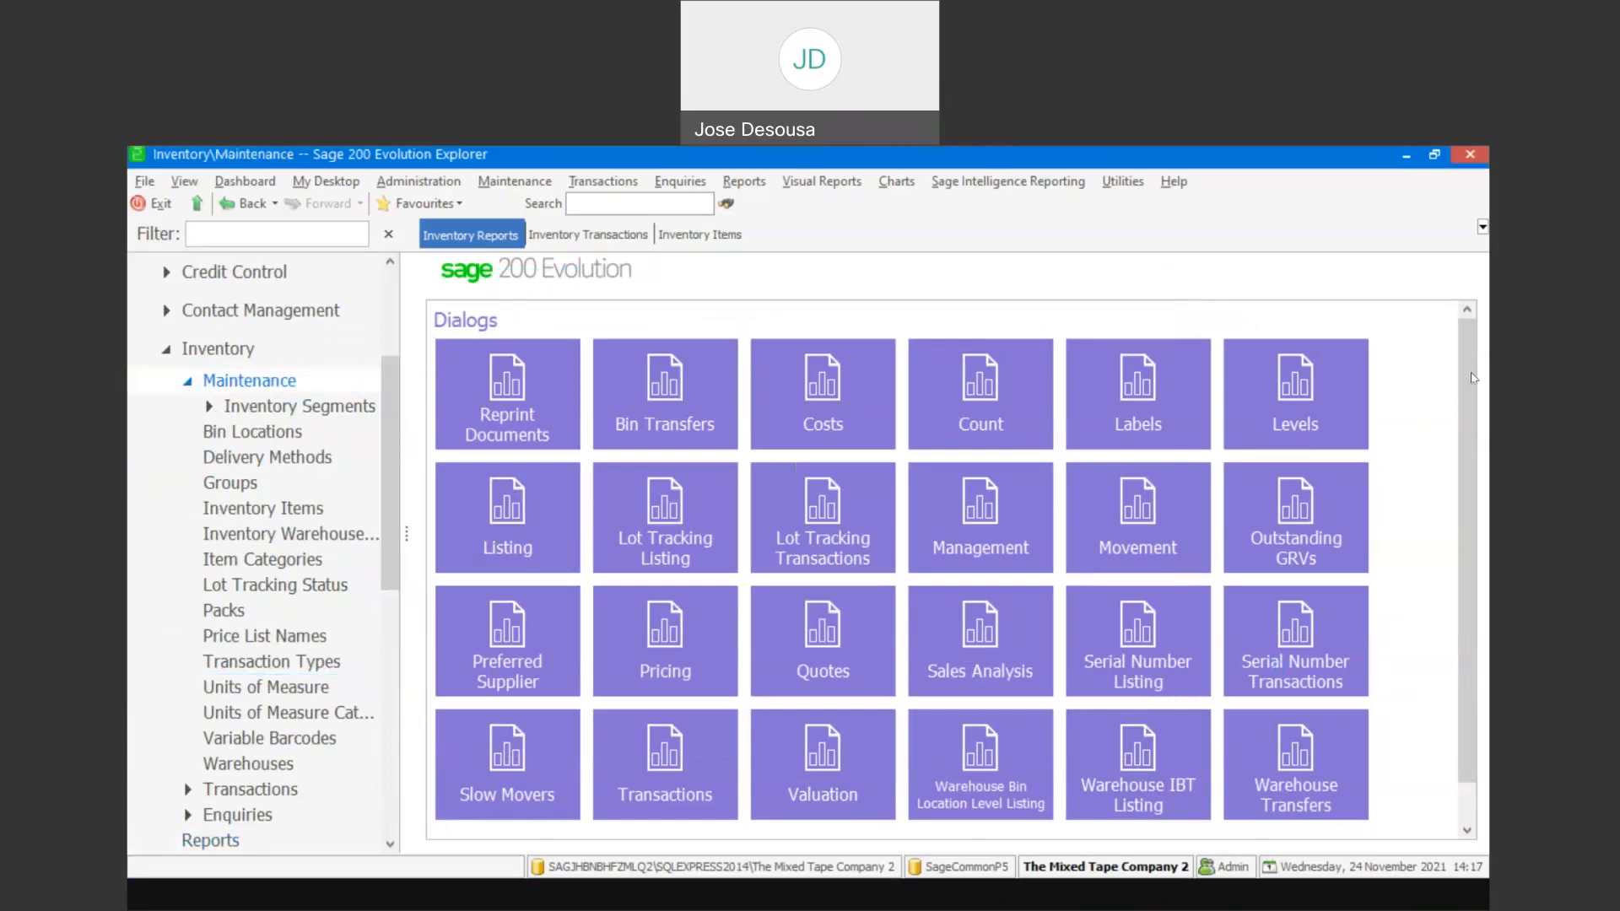
pyautogui.moveTo(1473, 380); pyautogui.dragTo(1478, 559)
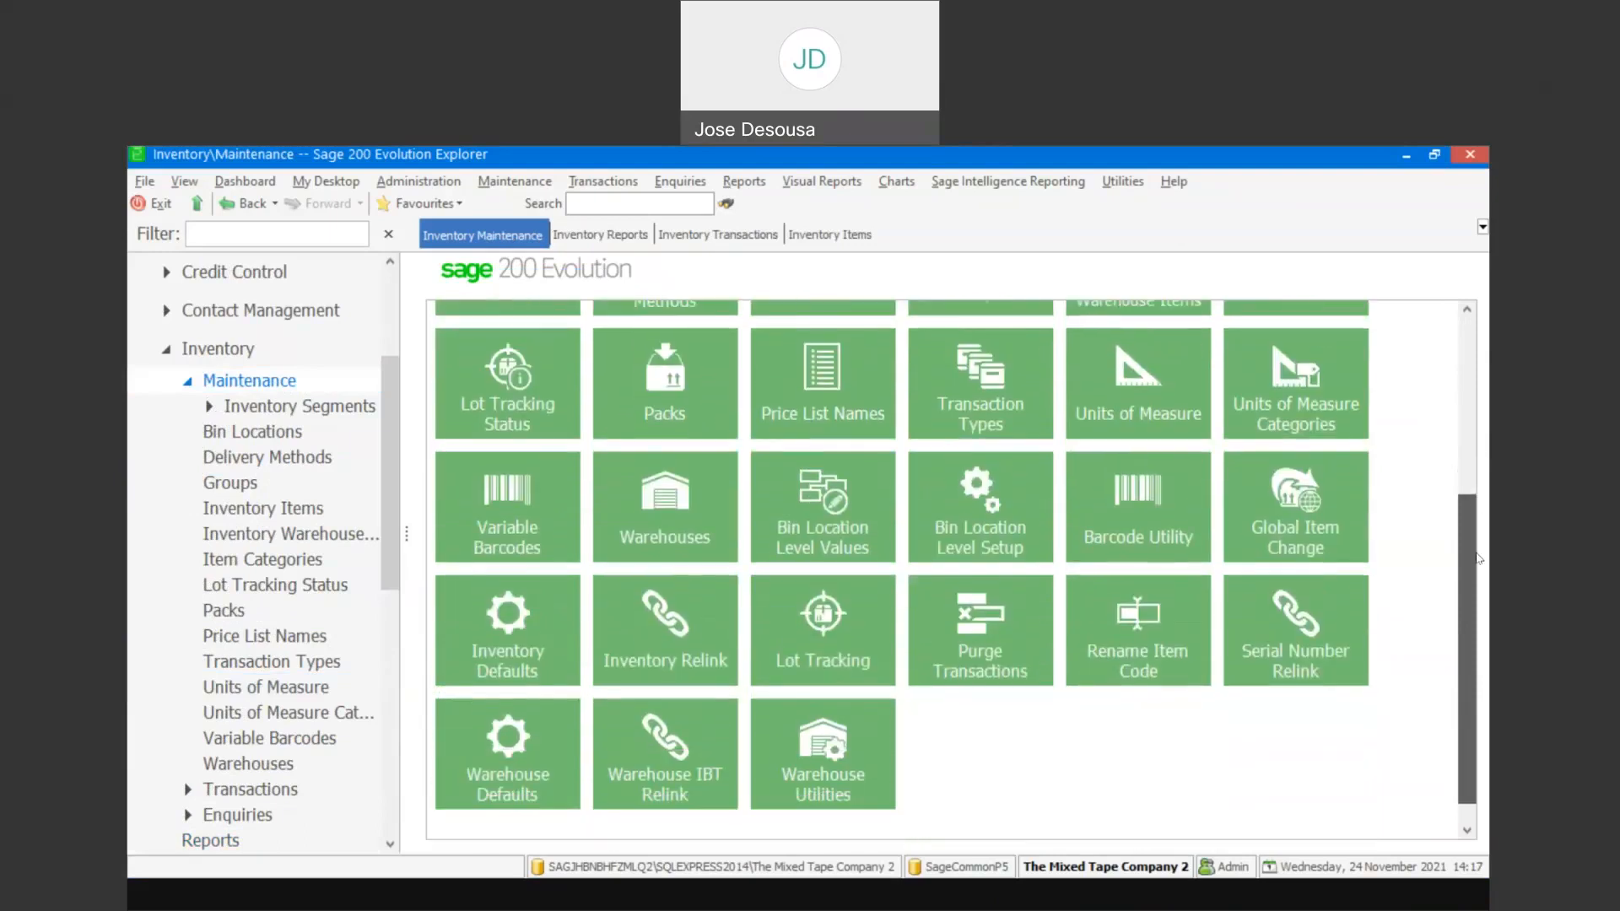
pyautogui.scroll(1, 1300, 603)
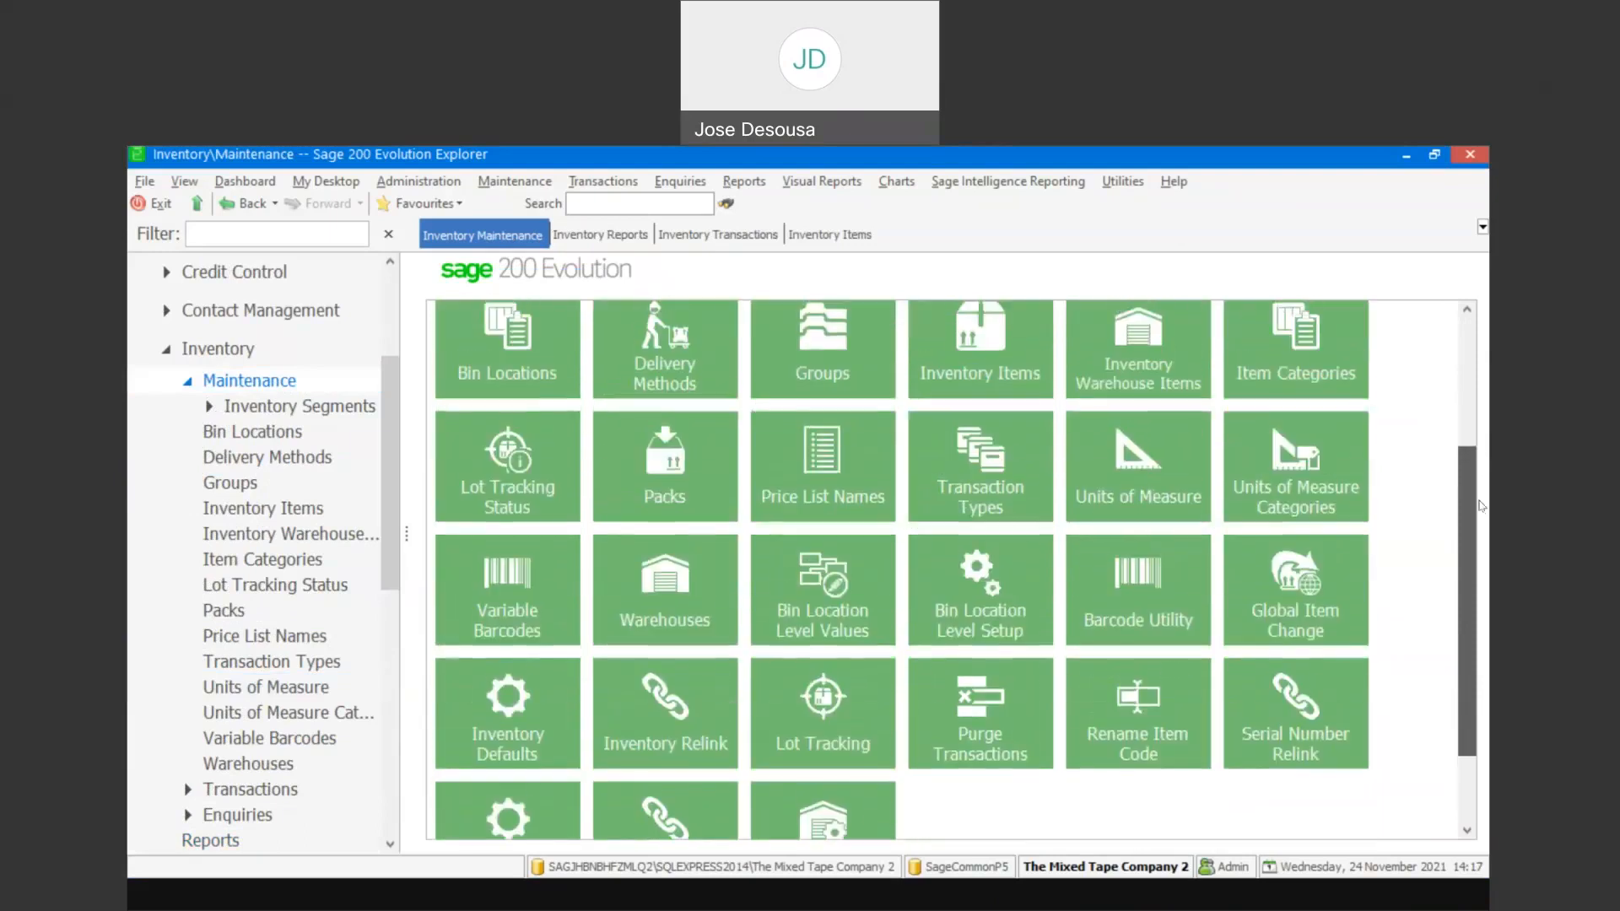
pyautogui.click(1289, 588)
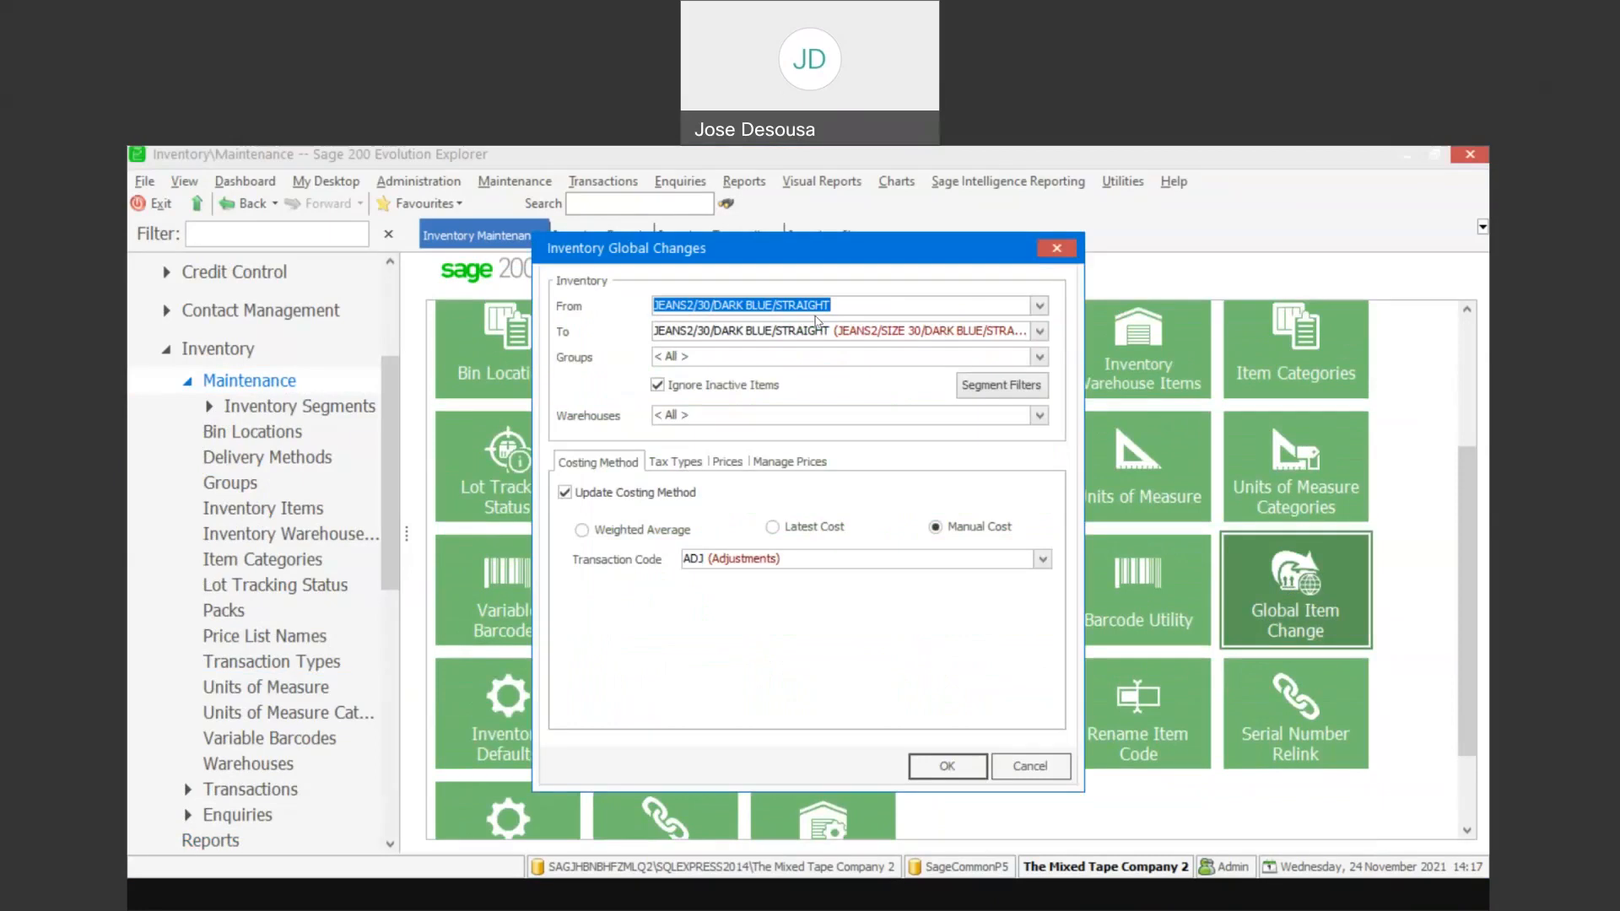
# Set the global change item range from THP5218 to THP5218, review the costing method settings, and cancel without applying.
pyautogui.press('BackSpace')
pyautogui.write('TH')
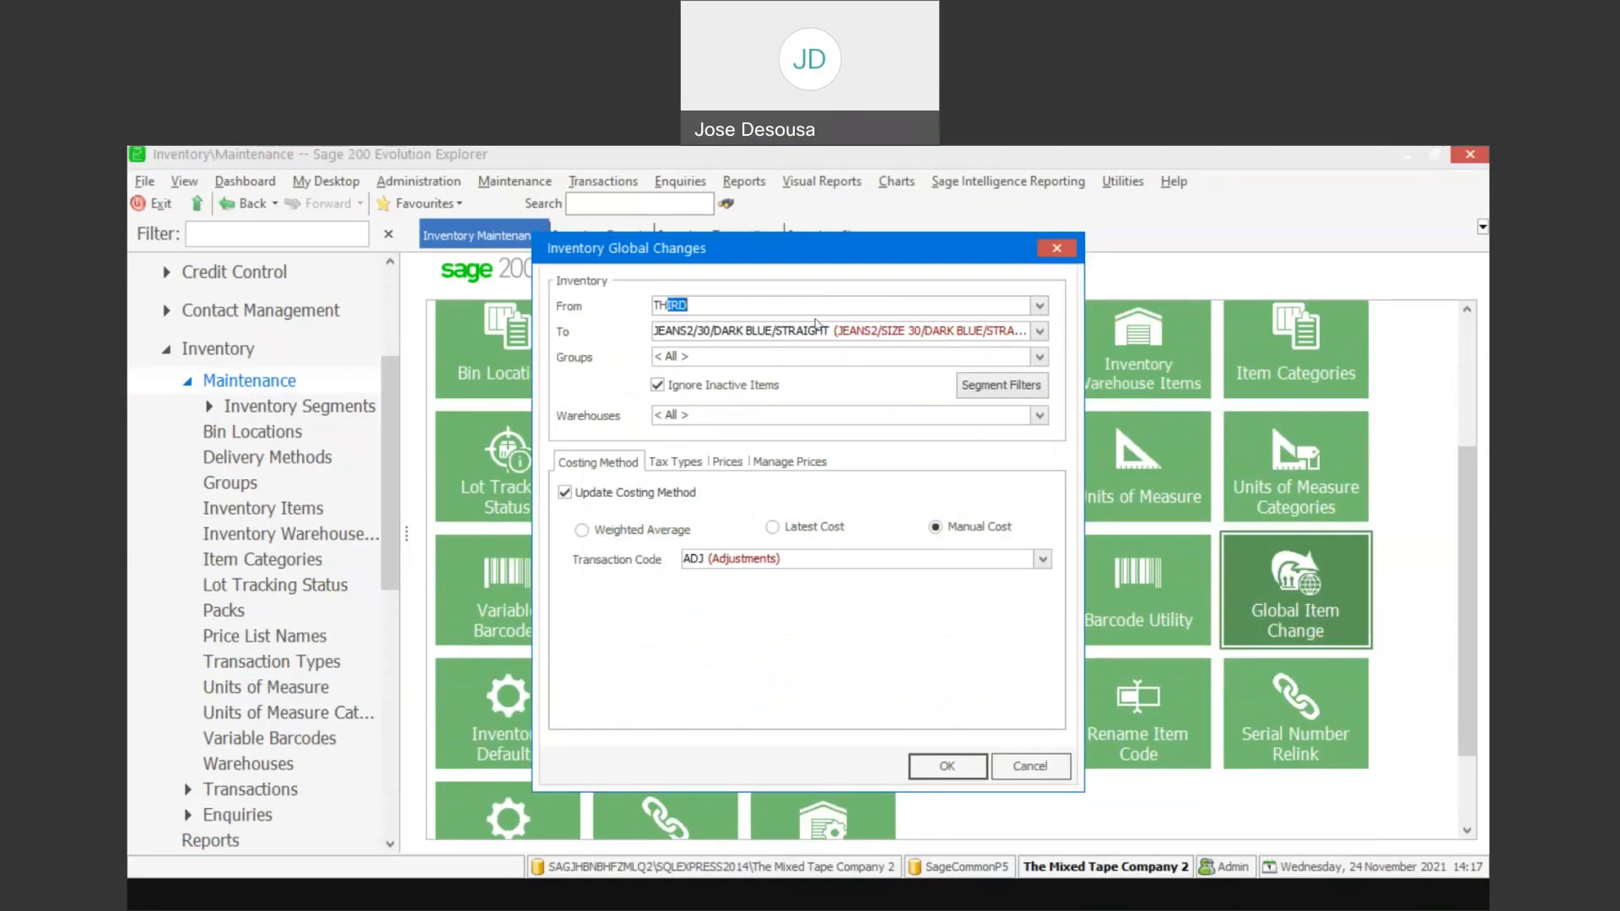
pyautogui.write('P5218')
pyautogui.press('Tab')
pyautogui.press('BackSpace')
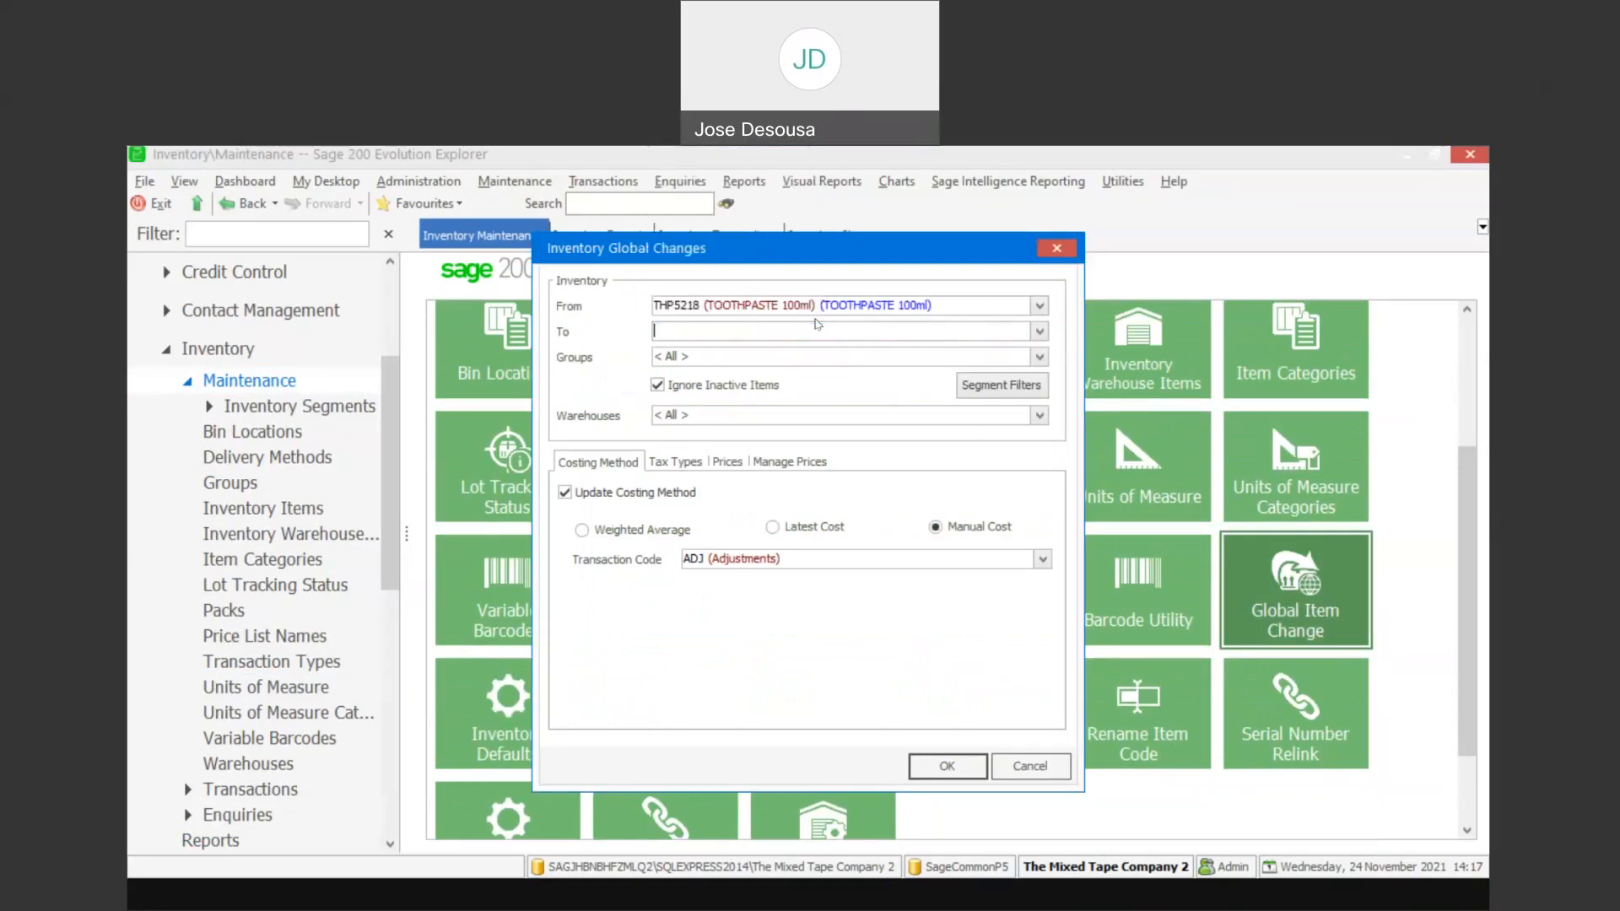
pyautogui.write('THP5218')
pyautogui.press('Tab')
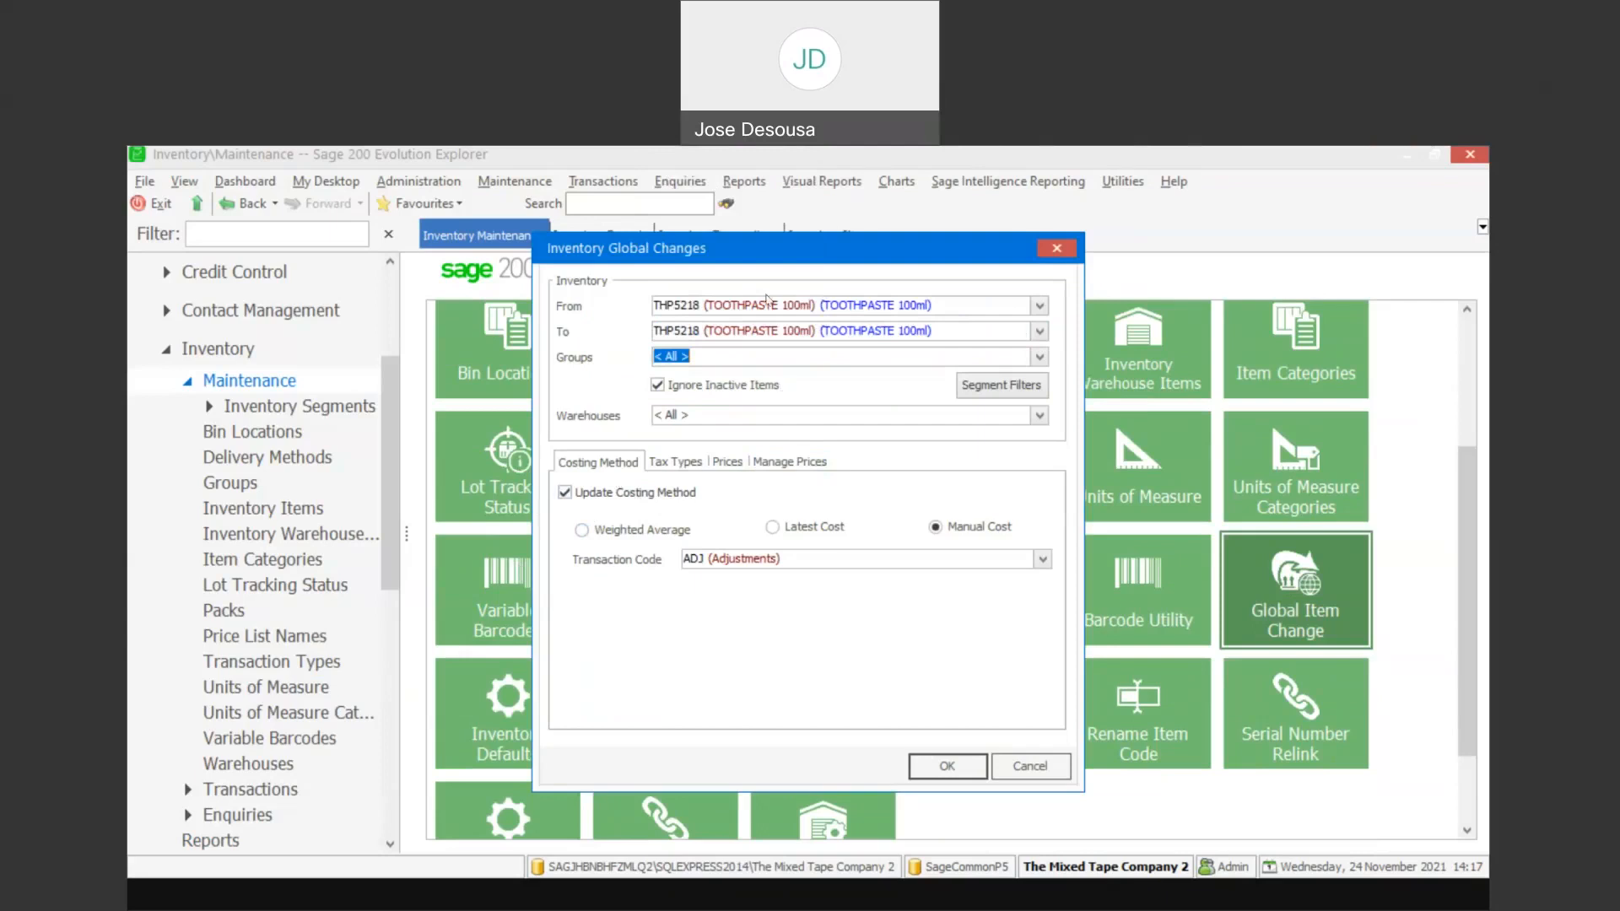
pyautogui.click(1016, 765)
# Start a new inventory item from the inventory items list, examine its pricing and costing method options, and cancel it.
pyautogui.moveTo(393, 498)
pyautogui.mouseDown()
pyautogui.moveTo(397, 434)
pyautogui.moveTo(397, 508)
pyautogui.mouseUp()
pyautogui.click(299, 465)
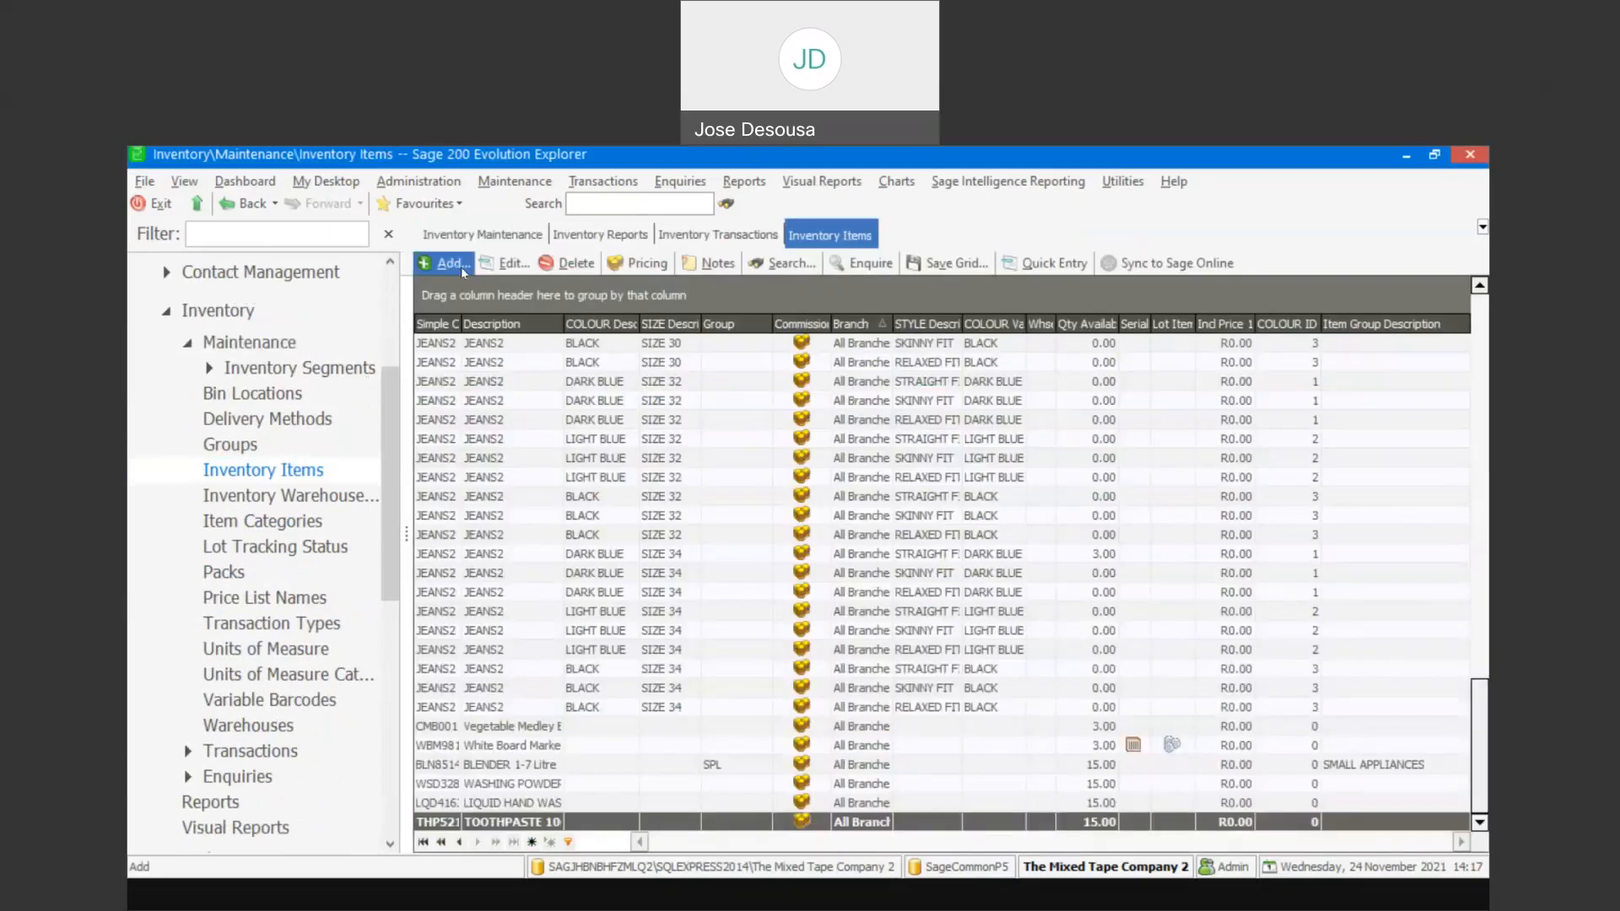
pyautogui.click(461, 266)
pyautogui.click(453, 298)
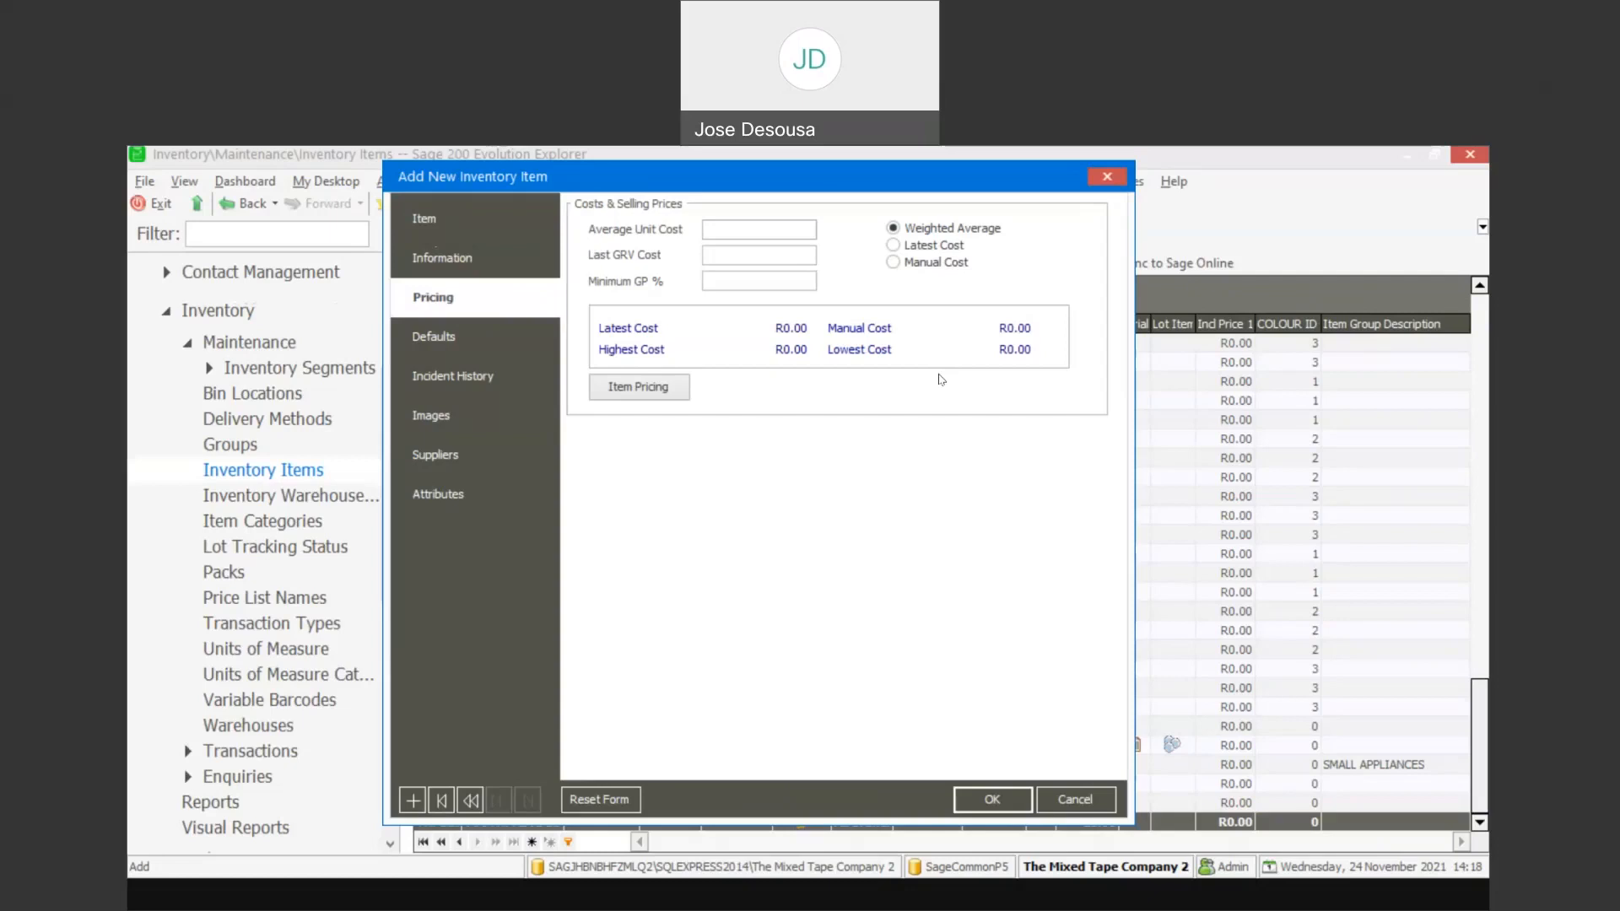
pyautogui.click(1054, 803)
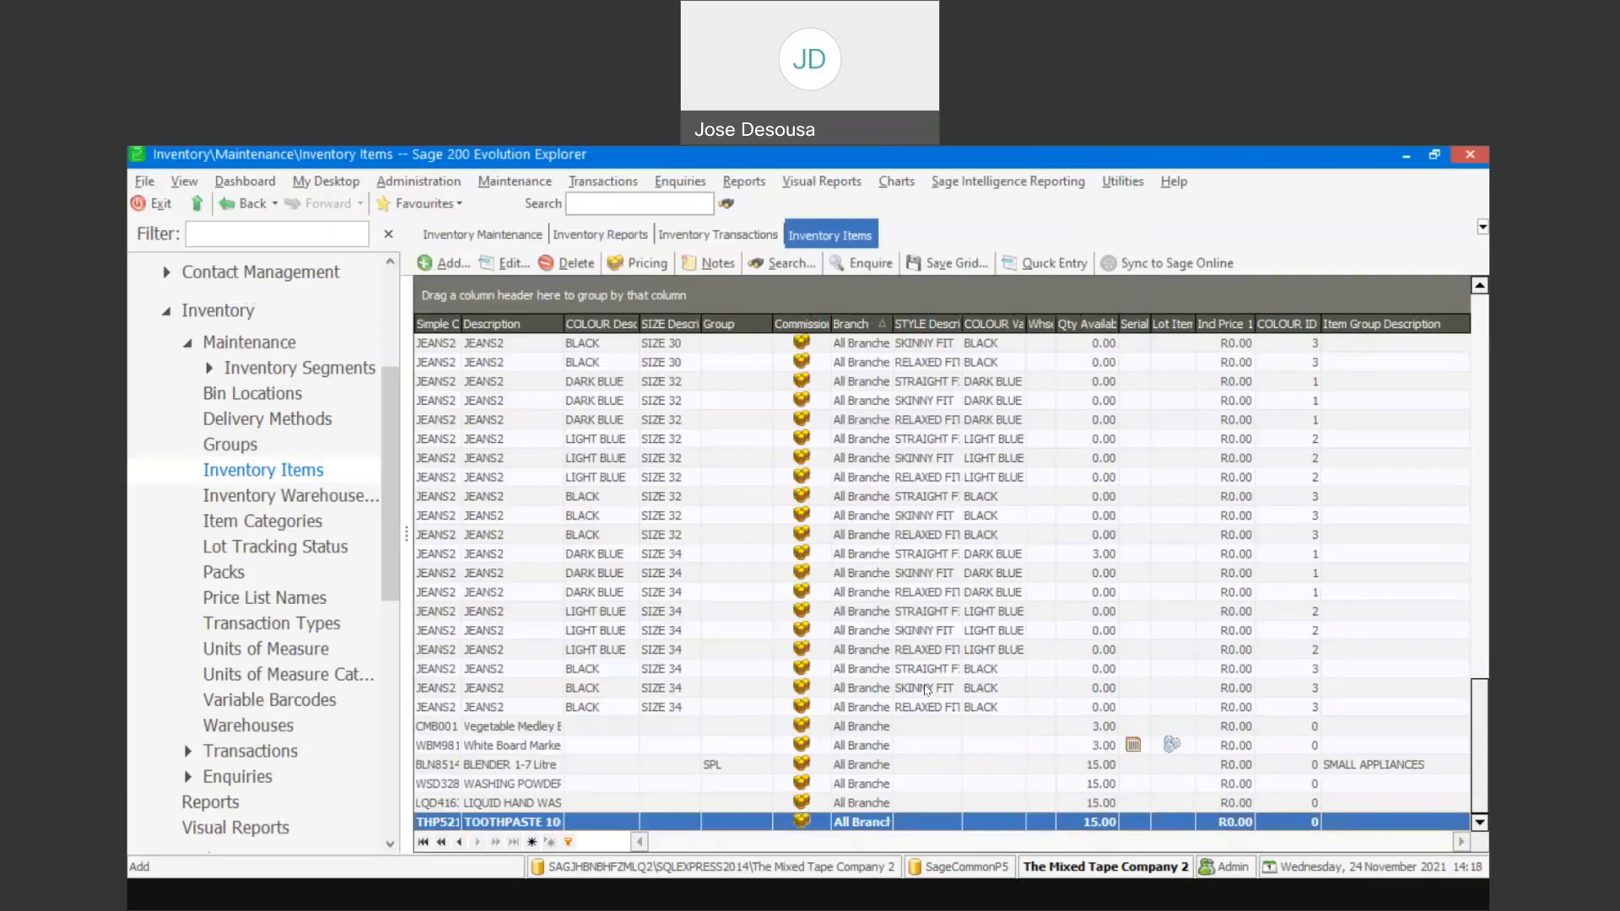